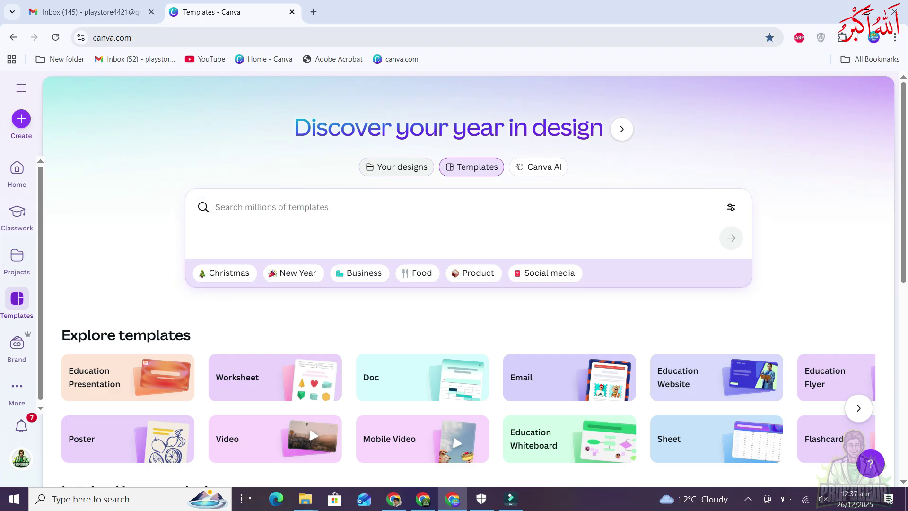
Scroll through the recent designs on the Home page
scroll(453, 279, down, 8)
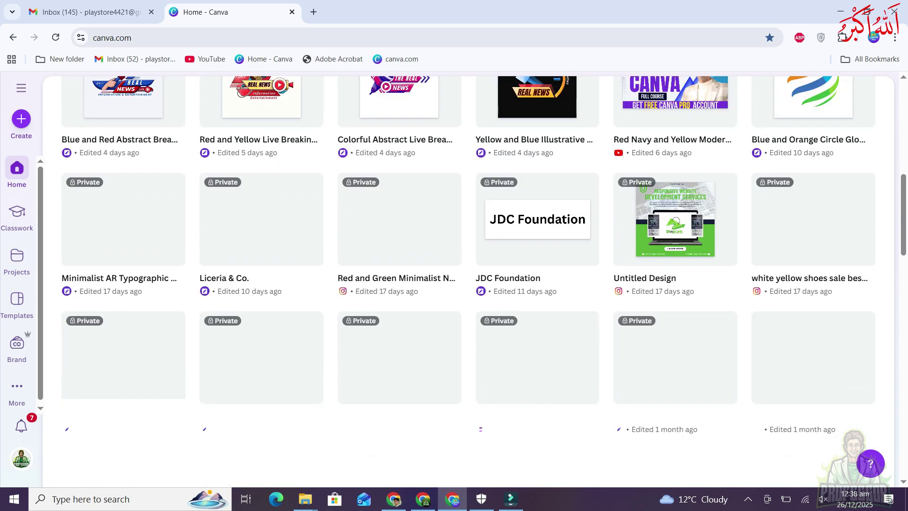
scroll(453, 279, up, 10)
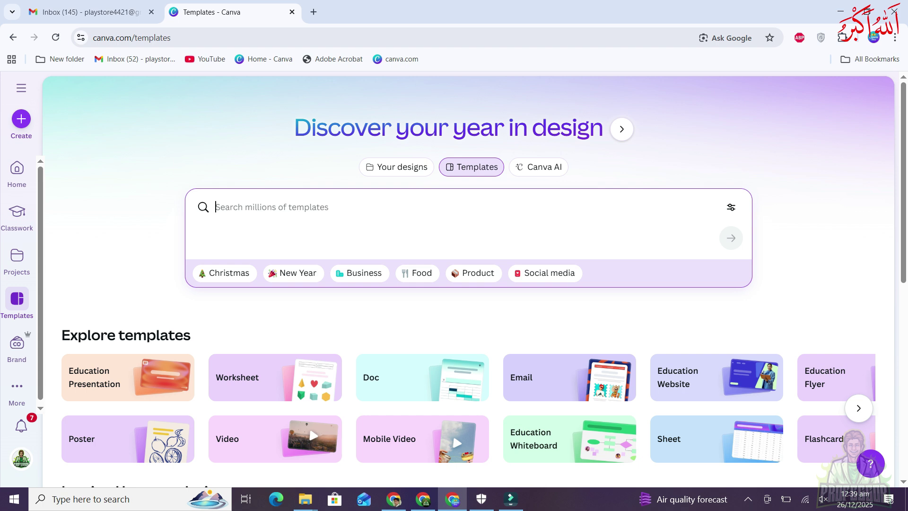
Search templates for 'logo' and browse the logo designs in the results
click(239, 203)
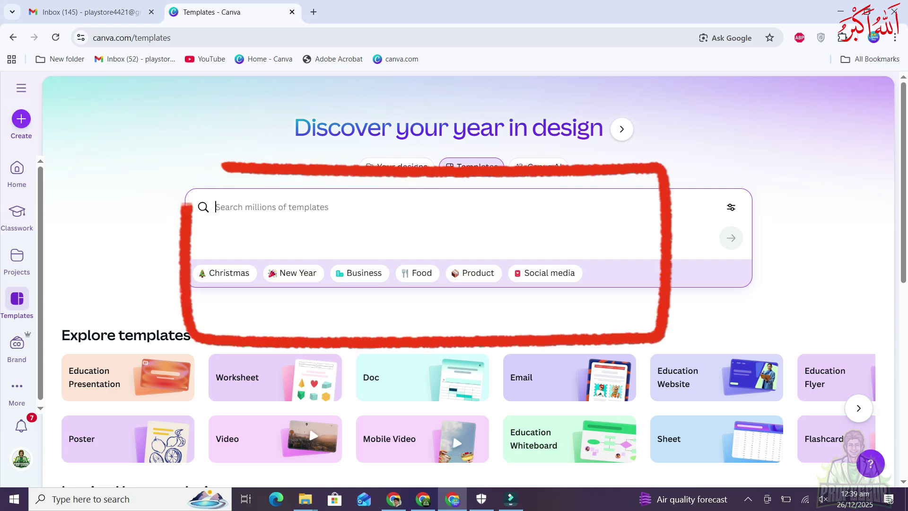
text(logo)
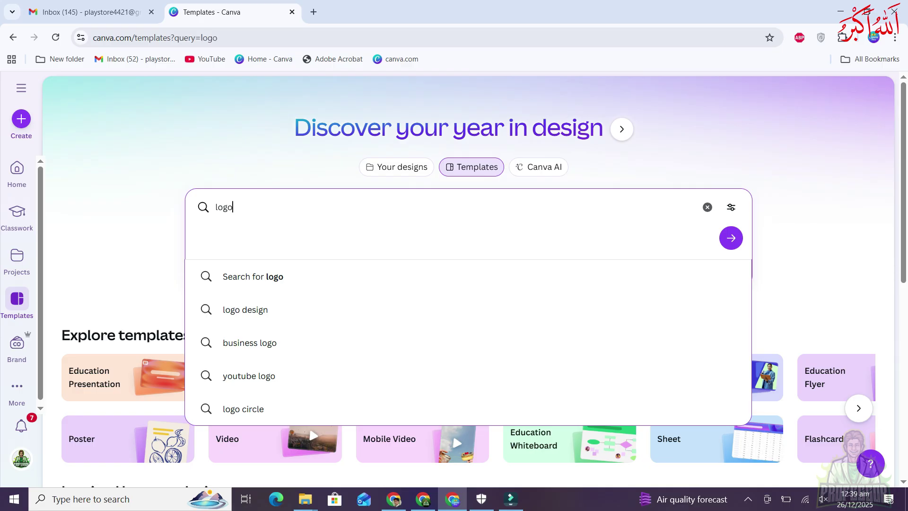
scroll(469, 281, down, 10)
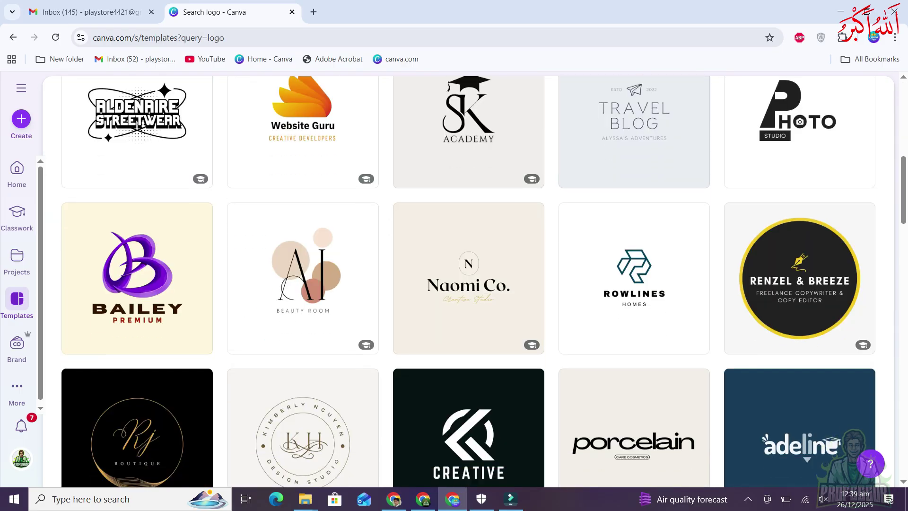
scroll(302, 222, down, 5)
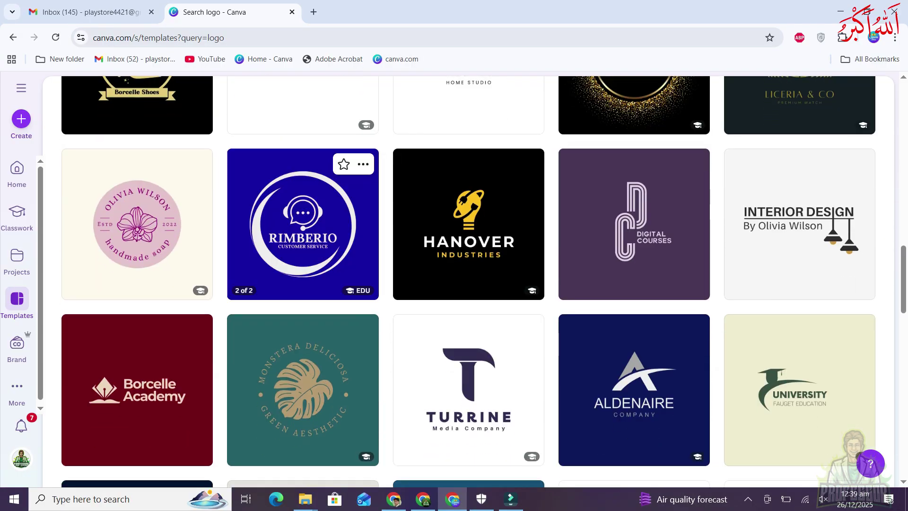
scroll(303, 222, down, 5)
scroll(468, 331, up, 7)
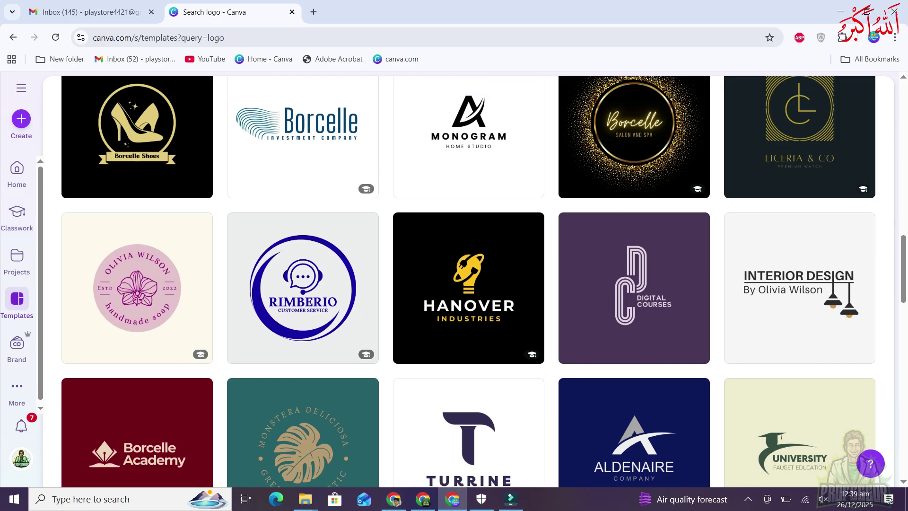
scroll(468, 281, up, 15)
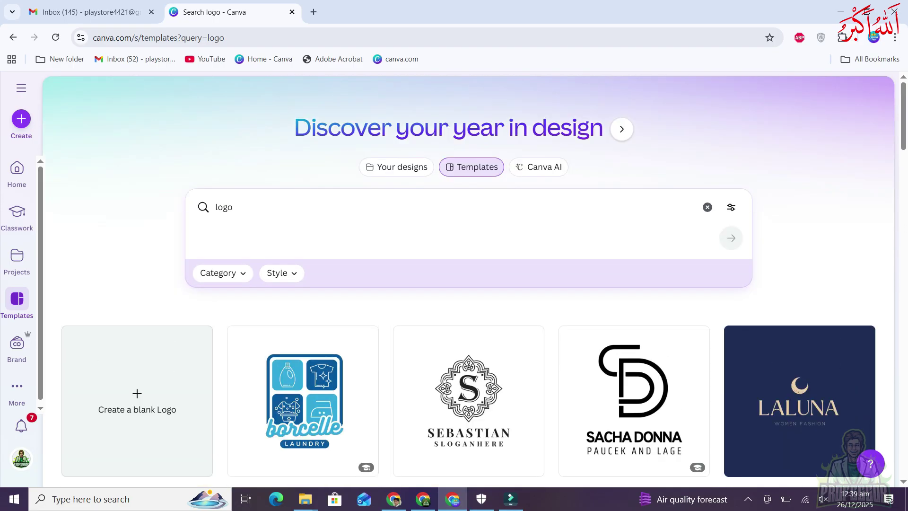
click(233, 207)
Change the query to 'tech logo', run it and browse the results
click(216, 207)
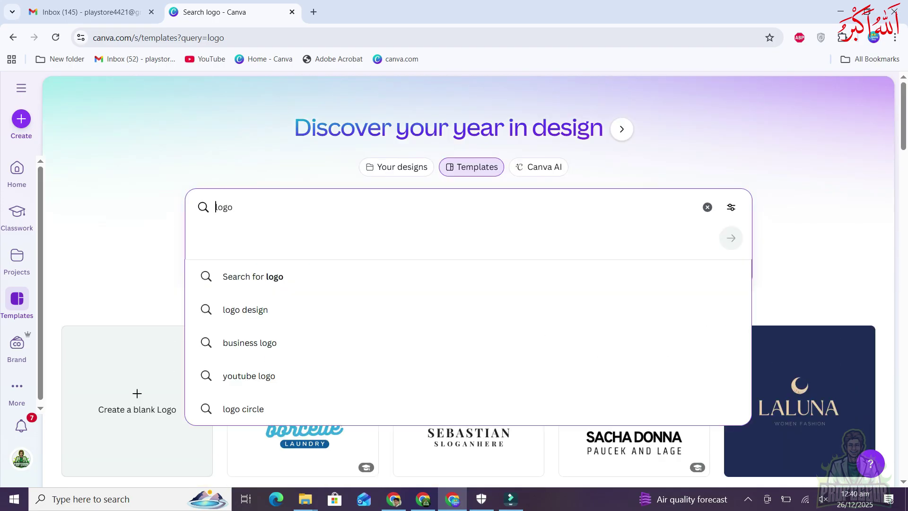
text(tech)
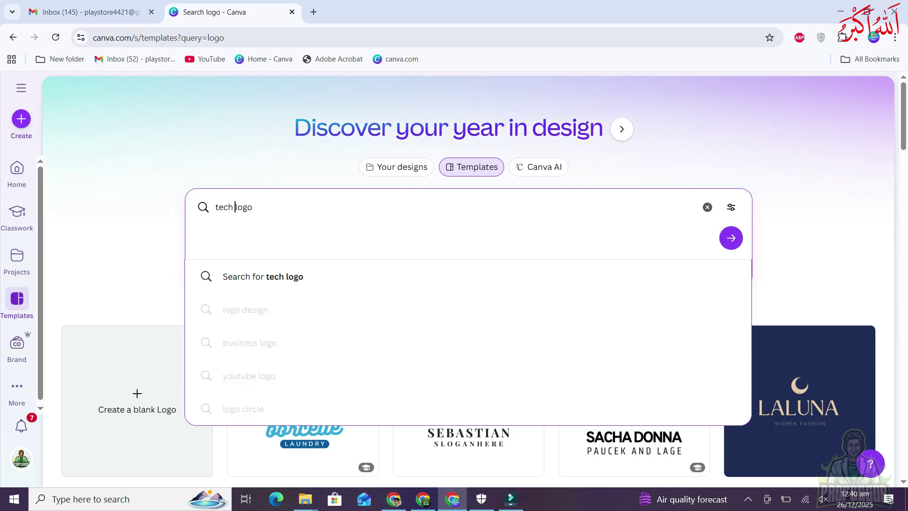
key(Return)
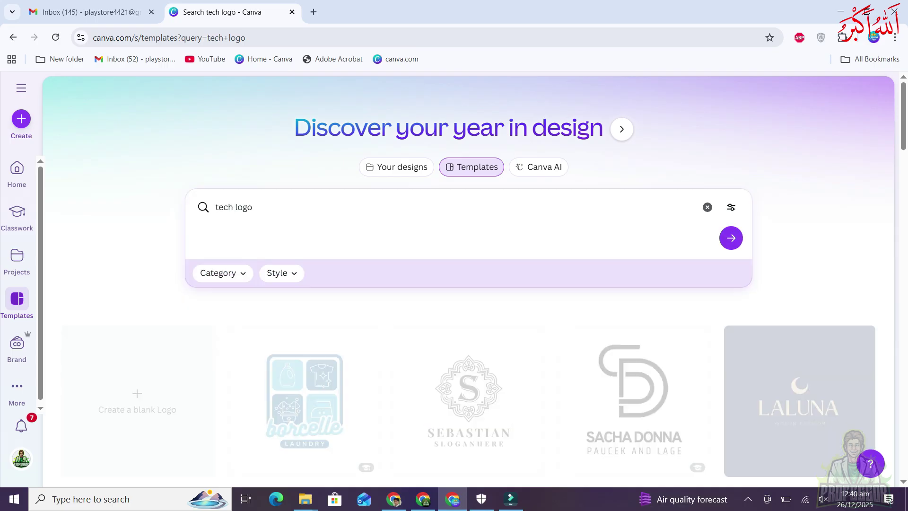
scroll(469, 282, down, 5)
scroll(468, 281, down, 3)
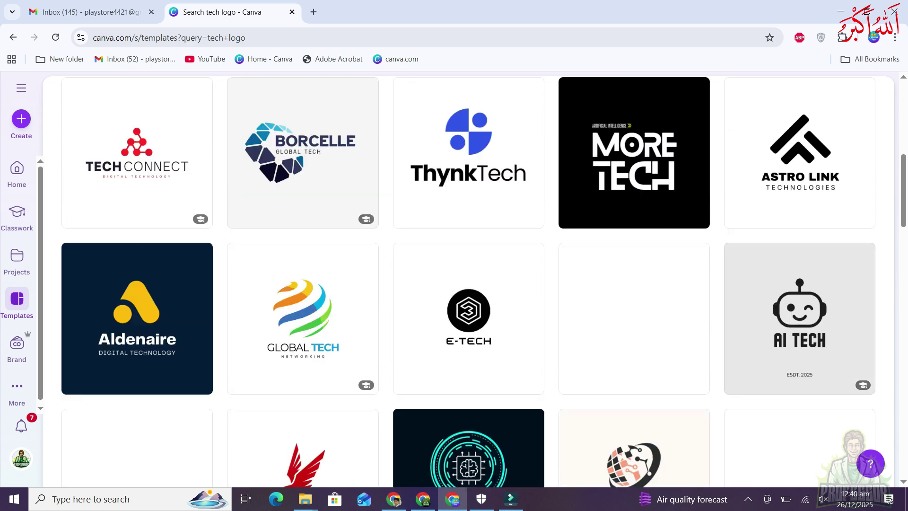
scroll(468, 281, down, 5)
scroll(468, 281, up, 9)
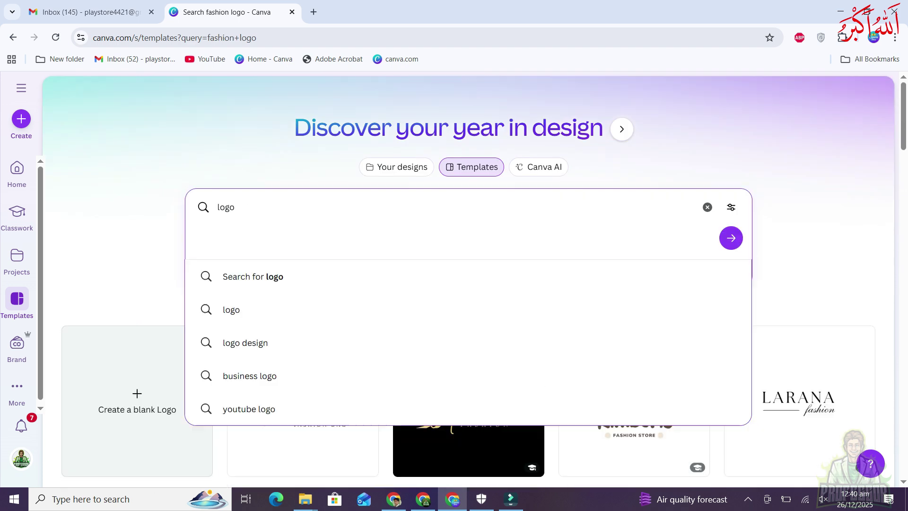
Browse 'fashion logo' template results, then replace the query with 'Product post'
text(fashion)
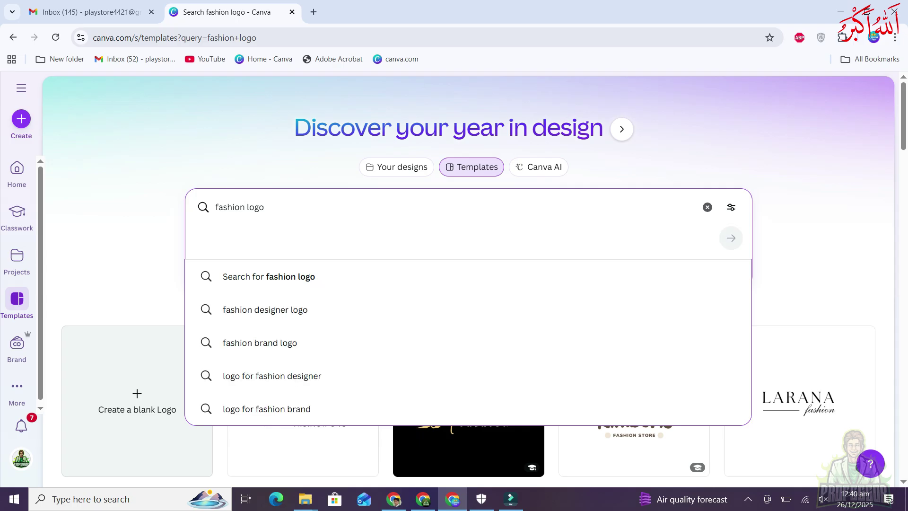
scroll(468, 282, down, 5)
scroll(468, 281, down, 5)
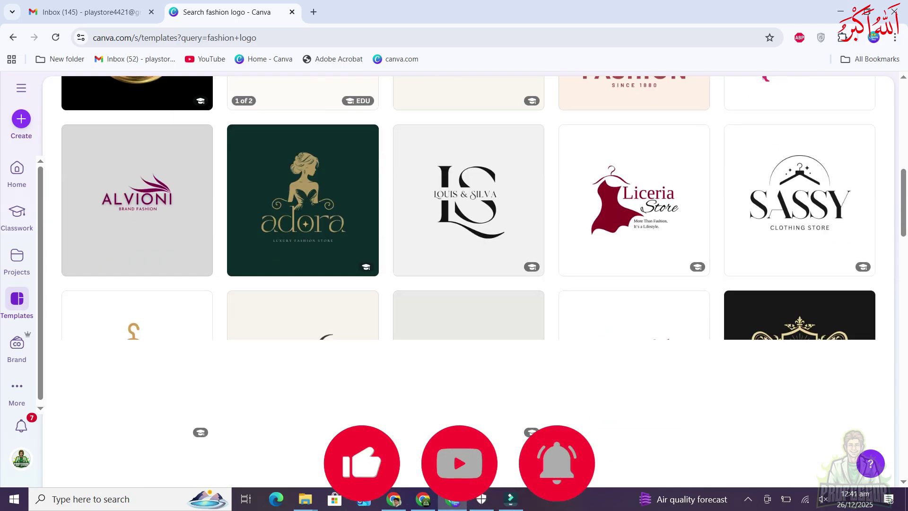
scroll(468, 281, up, 10)
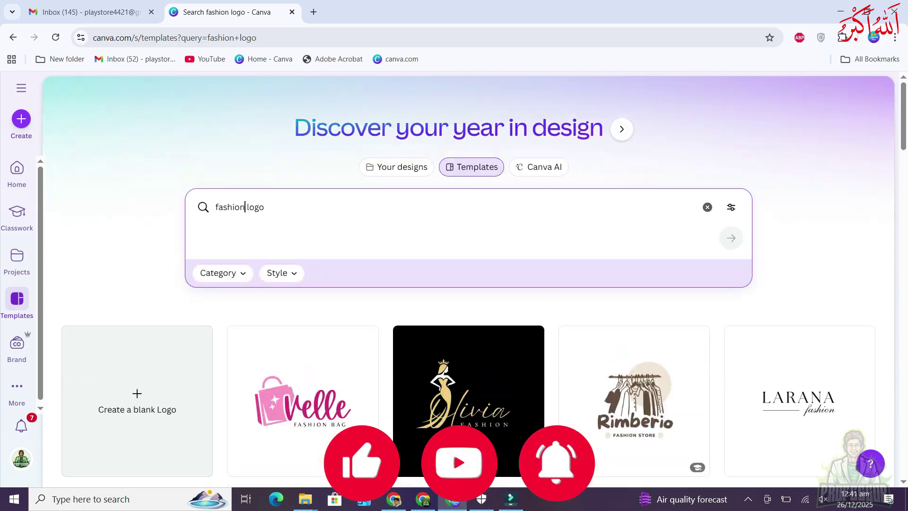
key(ctrl+a)
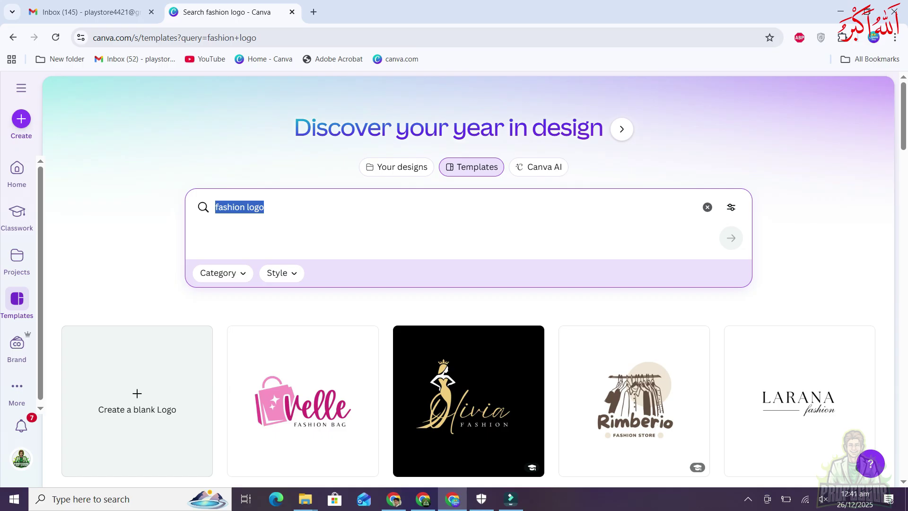
text(Product post)
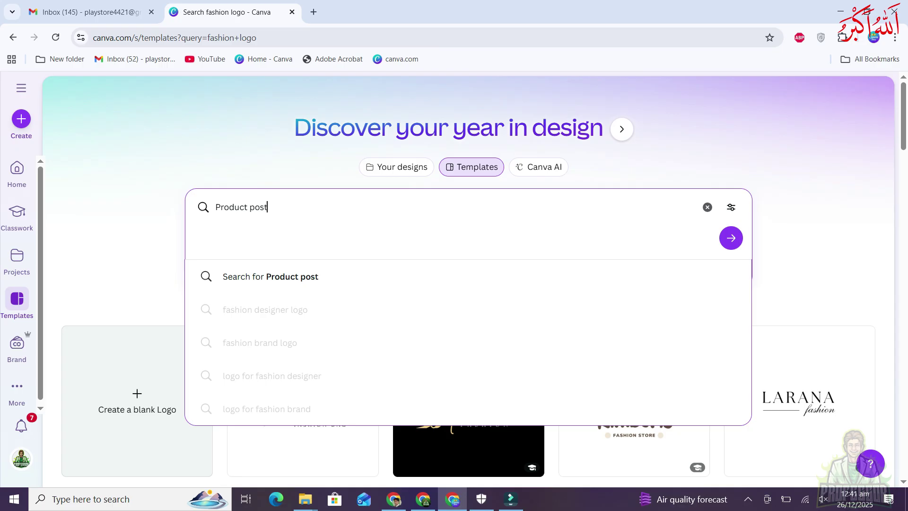
Run the 'Product post' search, browse the product and sale promotion designs, then clear the query
key(Return)
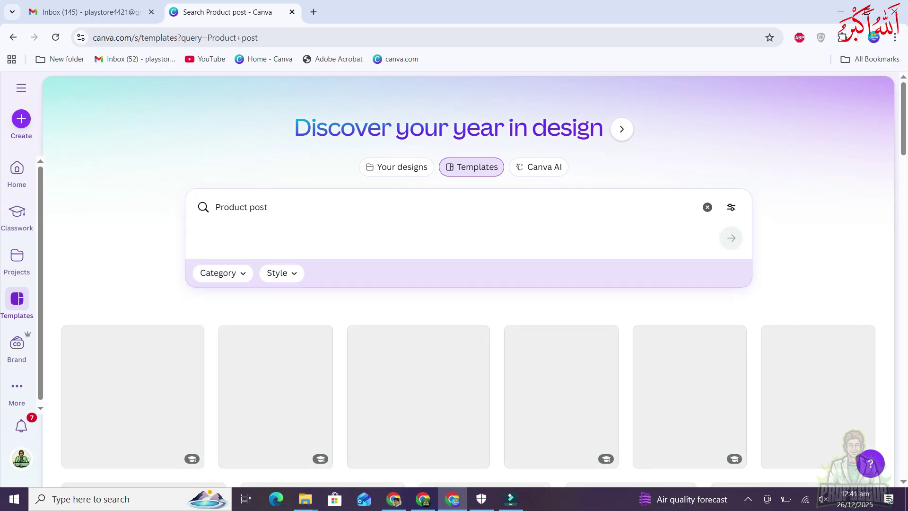
scroll(331, 260, down, 5)
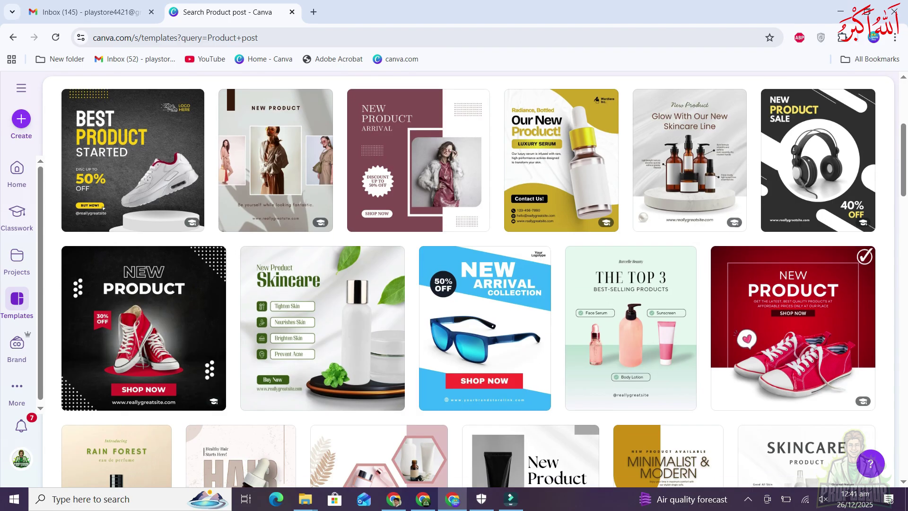
scroll(331, 260, down, 1)
scroll(321, 237, down, 1)
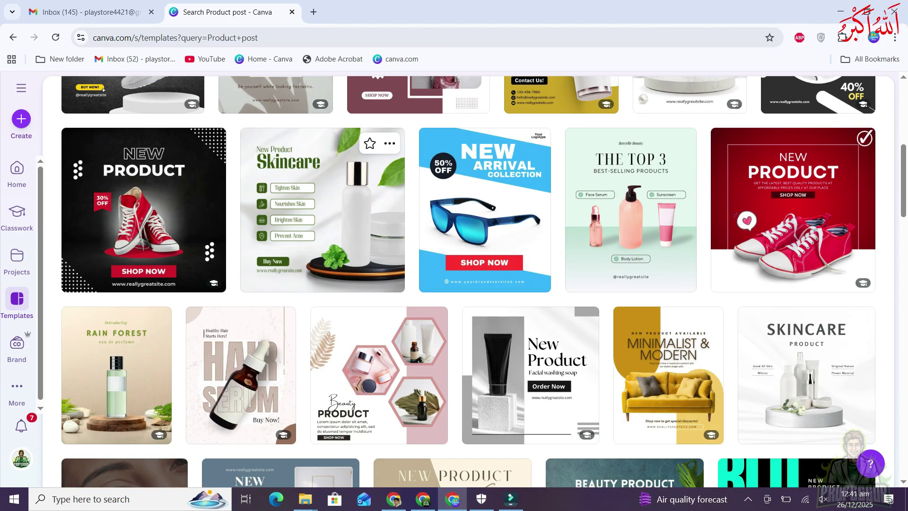
scroll(322, 237, down, 3)
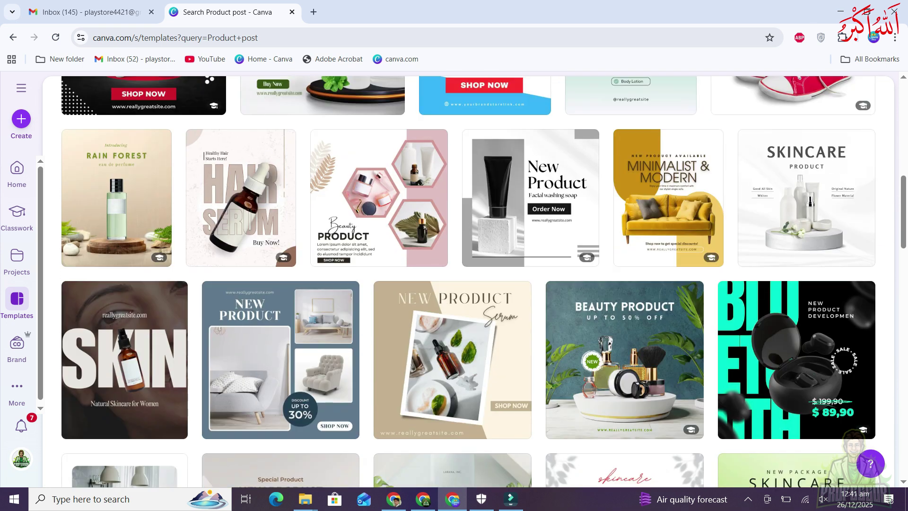
scroll(284, 212, down, 3)
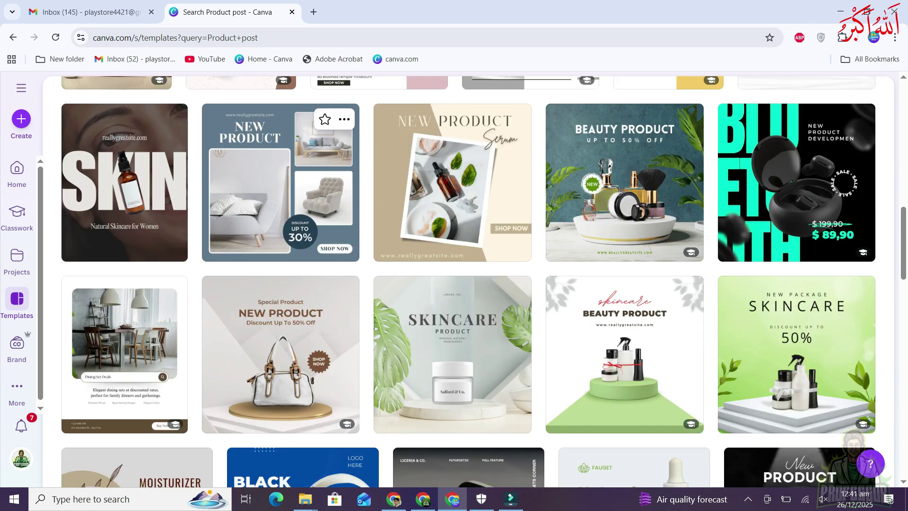
scroll(283, 189, down, 2)
scroll(283, 189, up, 10)
scroll(283, 190, down, 10)
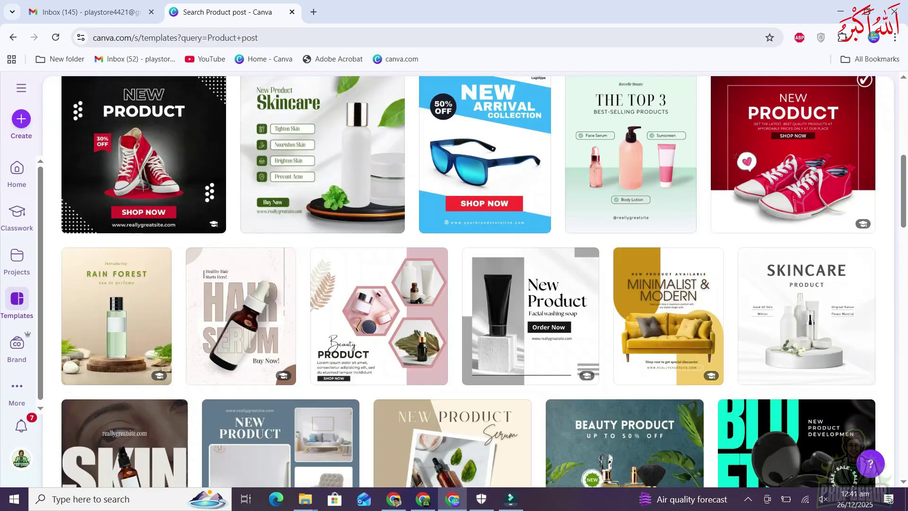
scroll(468, 284, down, 6)
scroll(469, 284, up, 15)
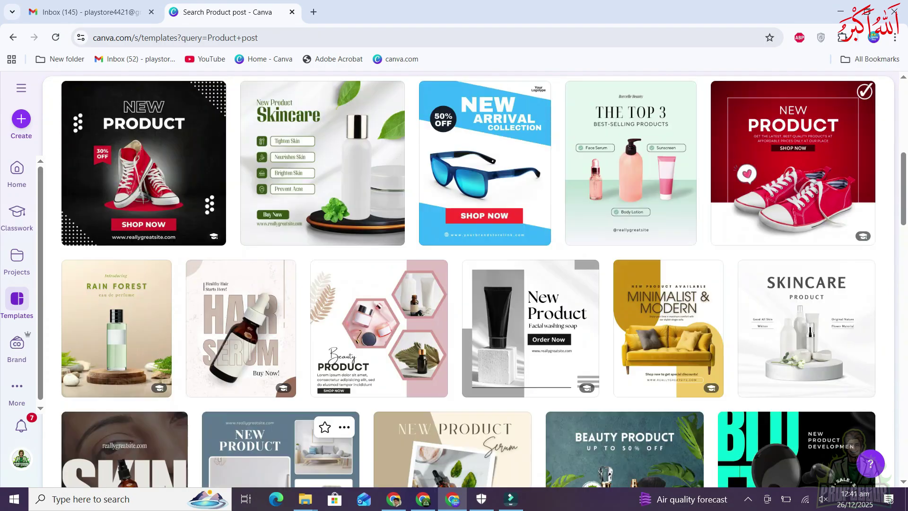
click(708, 207)
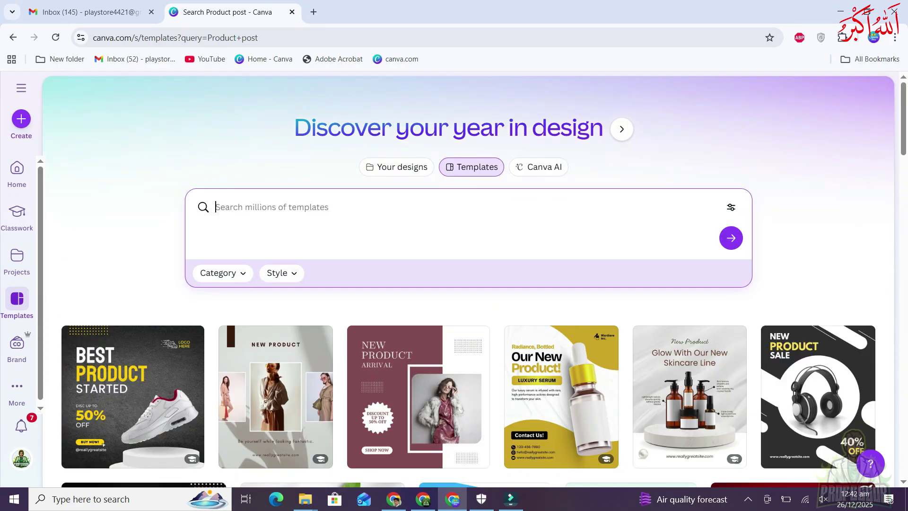
Search templates for 'Youtube th' and scroll through the YouTube thumbnail results
text(Youtube thumbani)
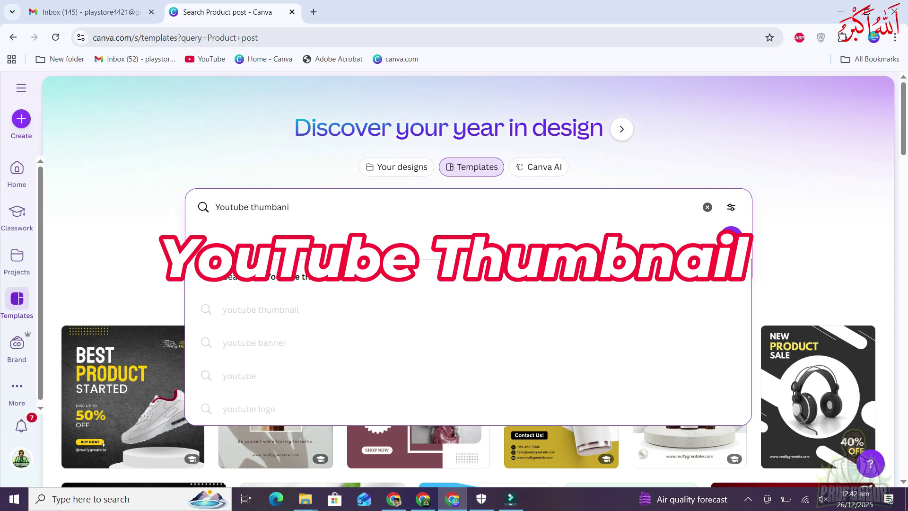
key(Return)
scroll(468, 284, down, 10)
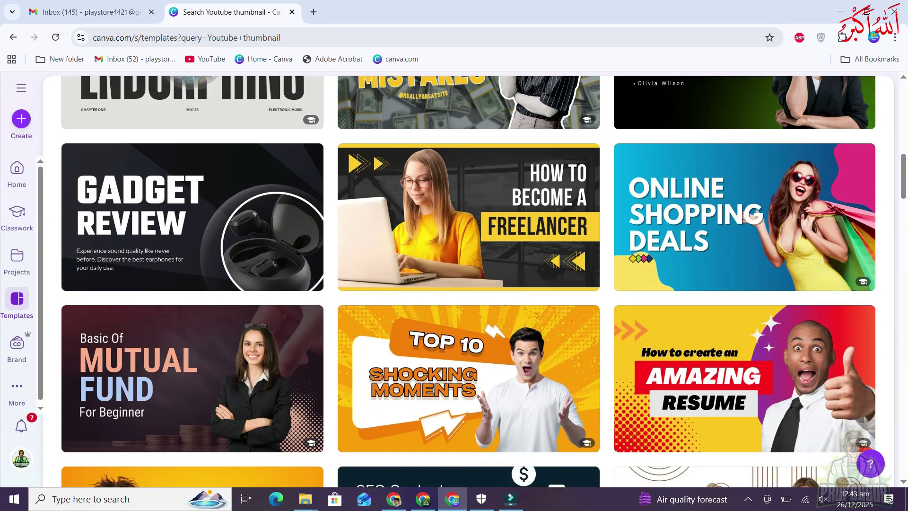
scroll(468, 284, down, 6)
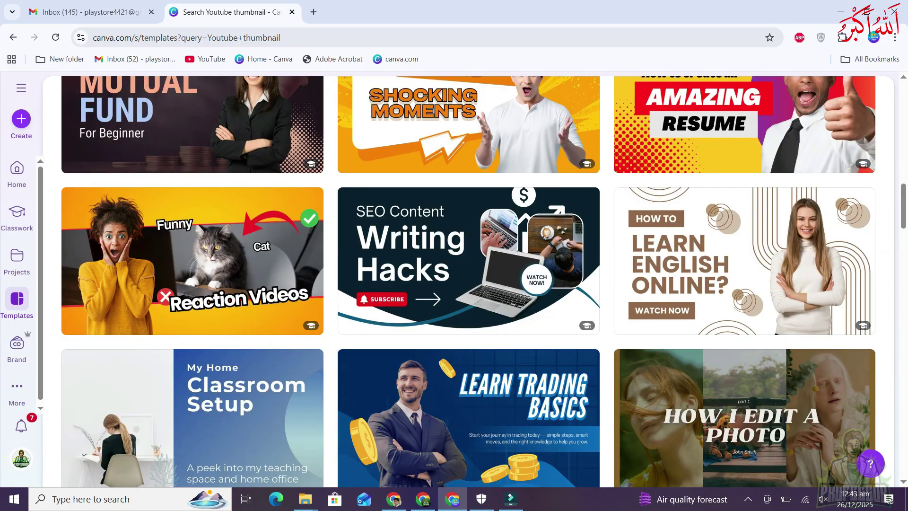
scroll(468, 284, down, 4)
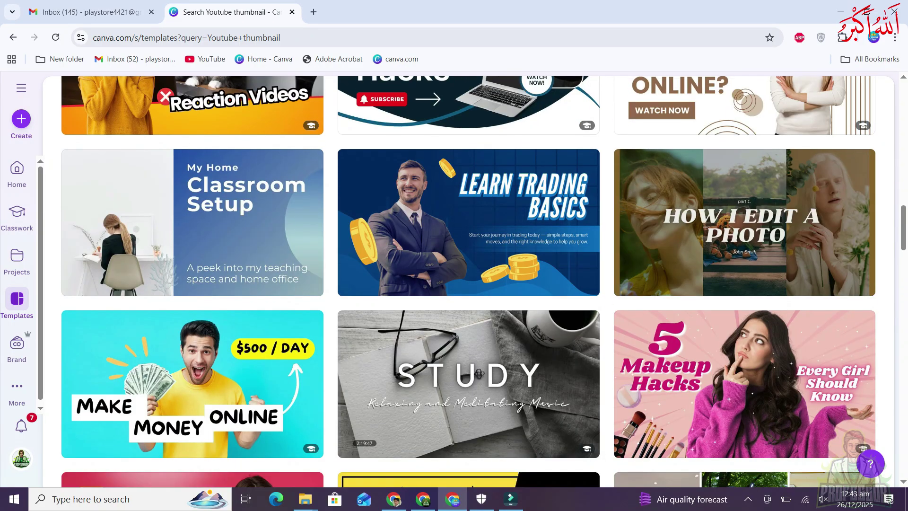
scroll(468, 283, down, 6)
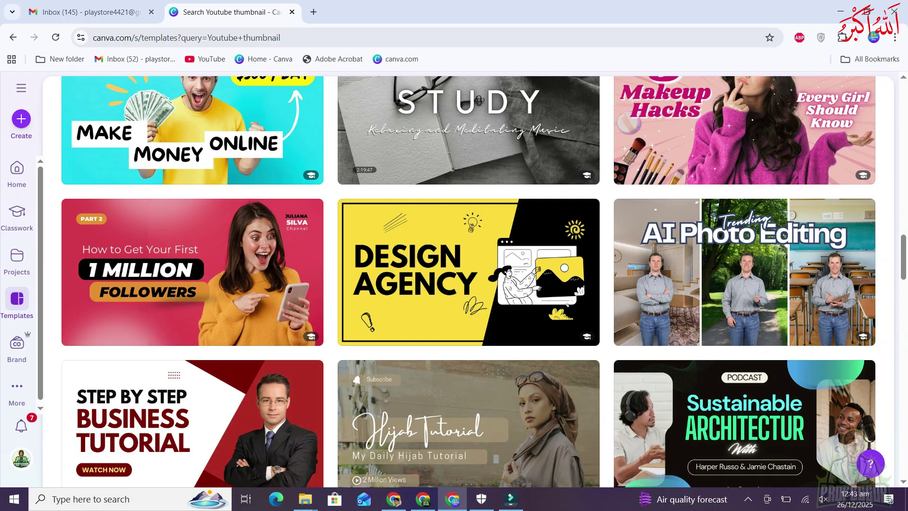
scroll(468, 284, down, 5)
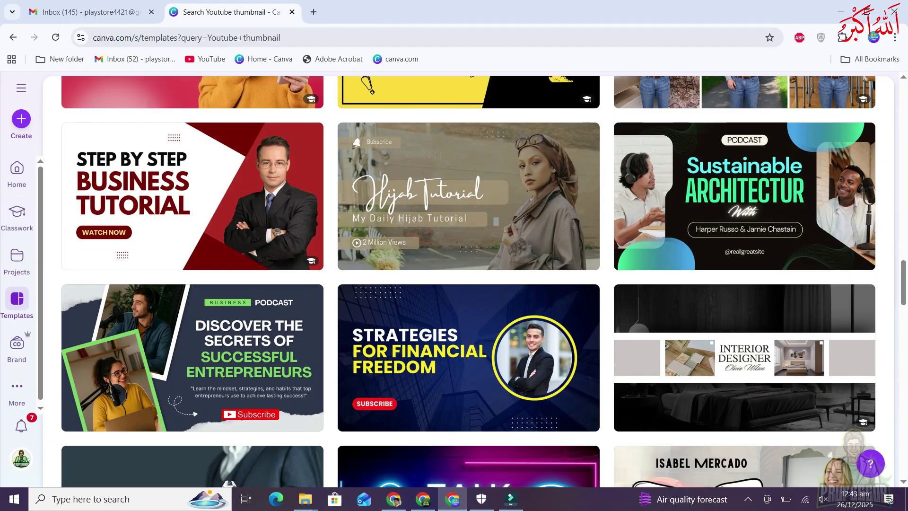
scroll(468, 284, down, 3)
scroll(468, 283, down, 6)
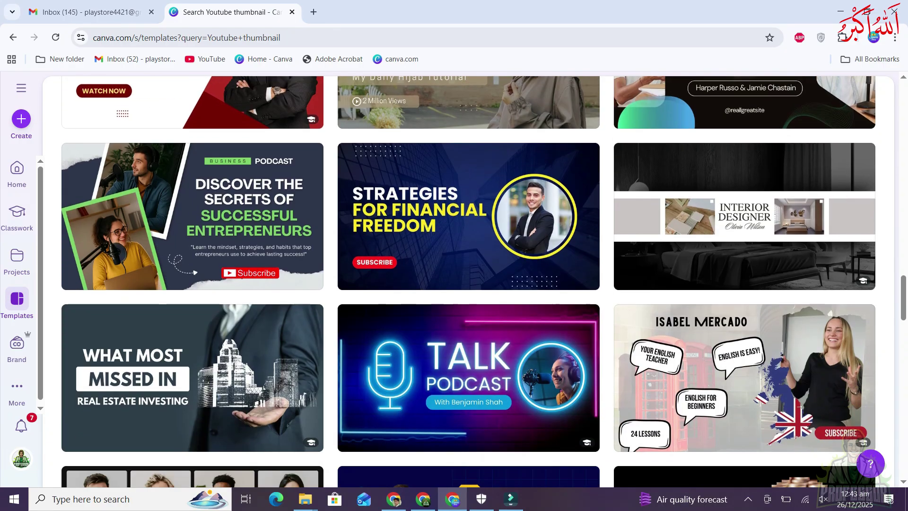
scroll(468, 284, up, 9)
scroll(468, 283, up, 15)
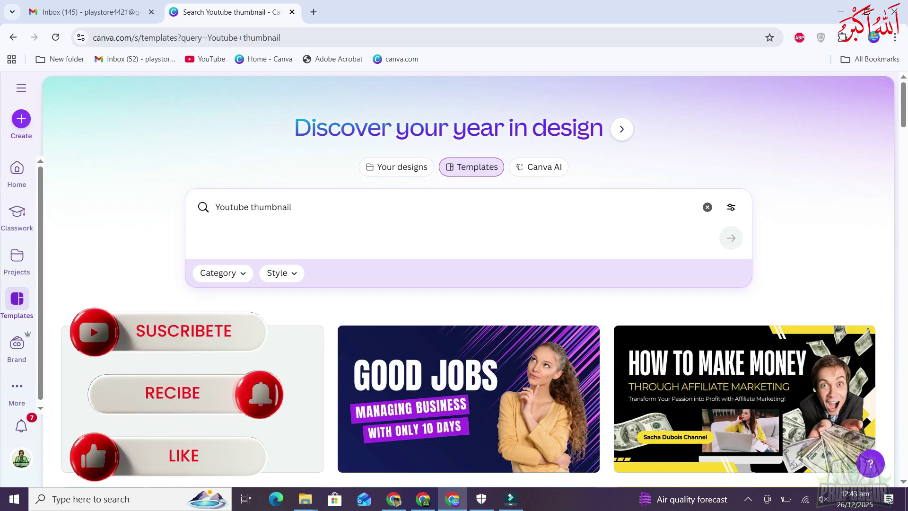
Keep browsing until the Blue Modern Youtube Thumbnail template preview is showing
scroll(468, 283, down, 3)
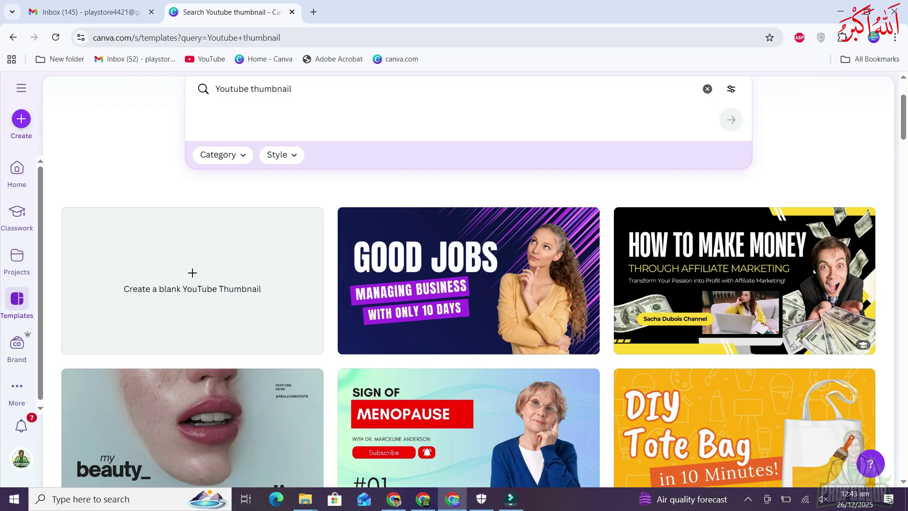
scroll(468, 284, up, 3)
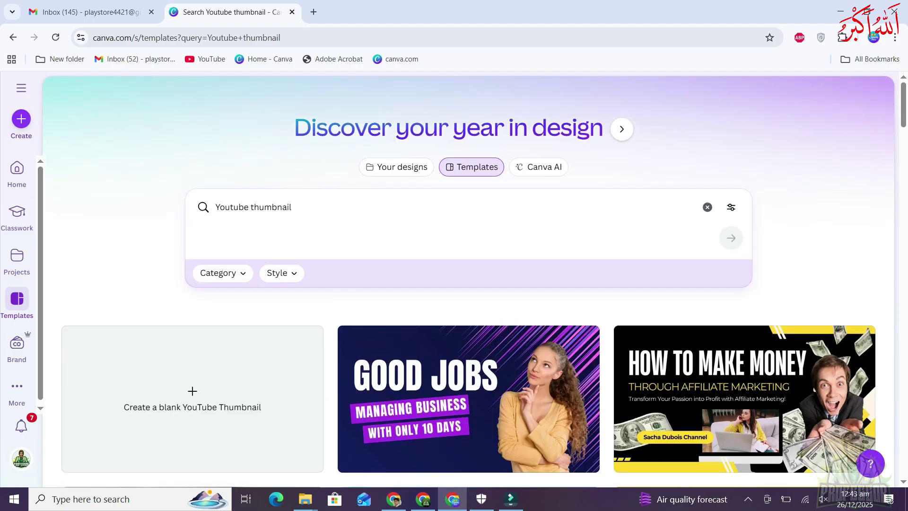
scroll(468, 284, down, 10)
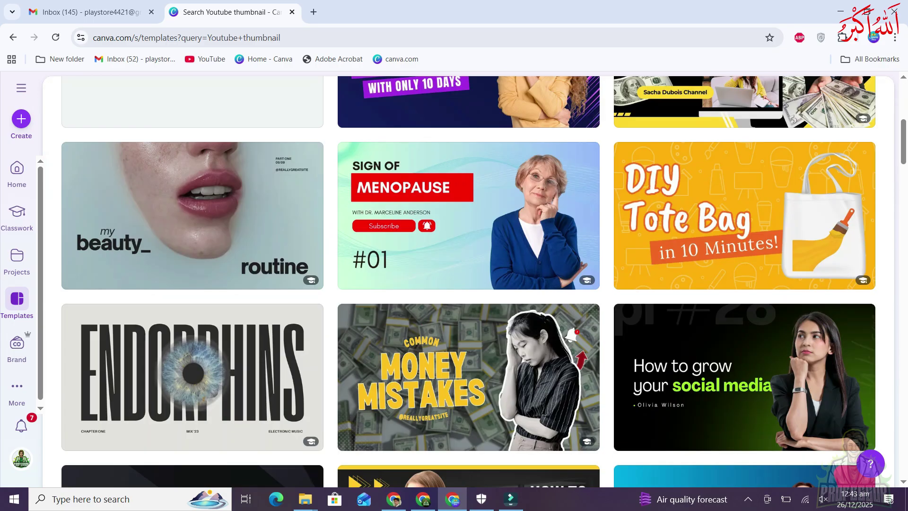
scroll(468, 284, down, 12)
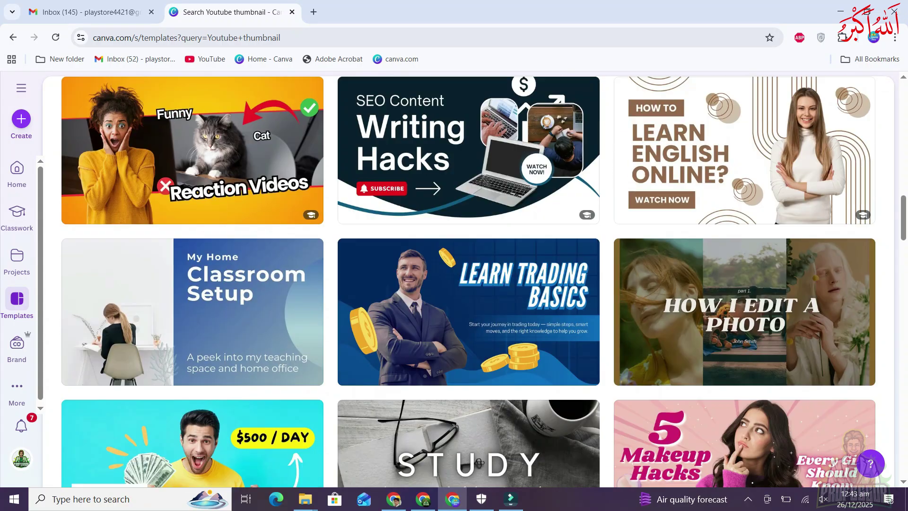
scroll(468, 284, down, 5)
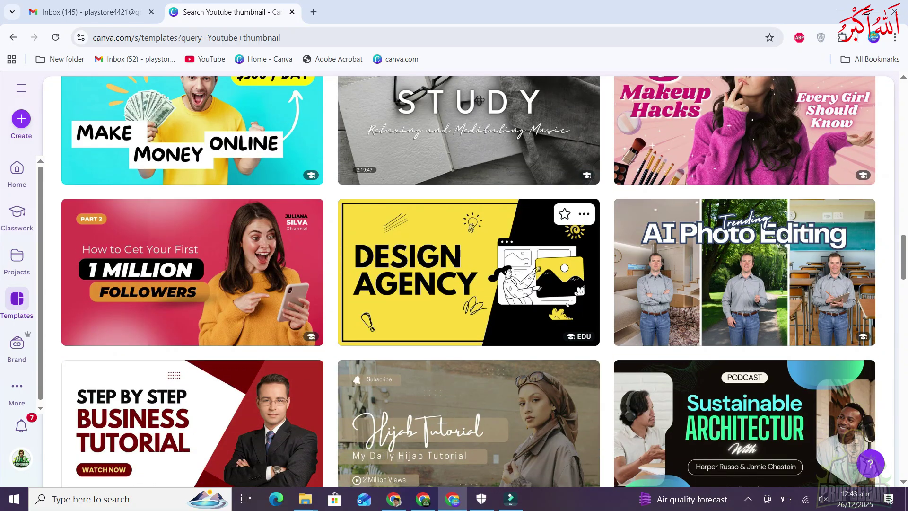
scroll(468, 284, up, 10)
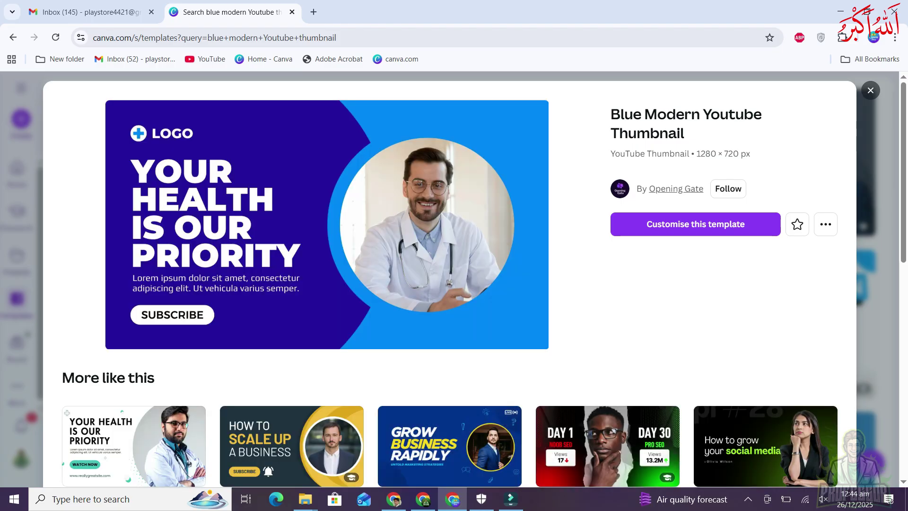
Customise the Blue Modern Youtube Thumbnail template to open it in the editor
scroll(449, 279, down, 6)
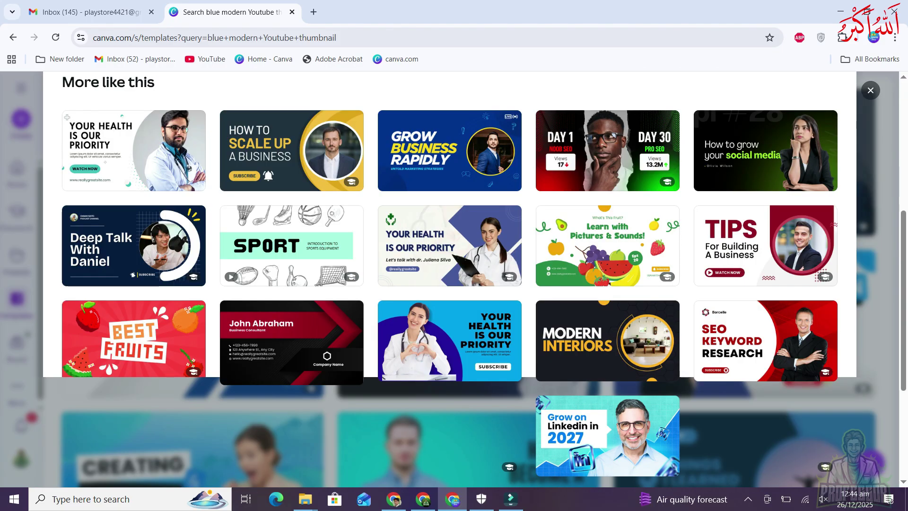
scroll(449, 425, down, 3)
scroll(449, 425, up, 7)
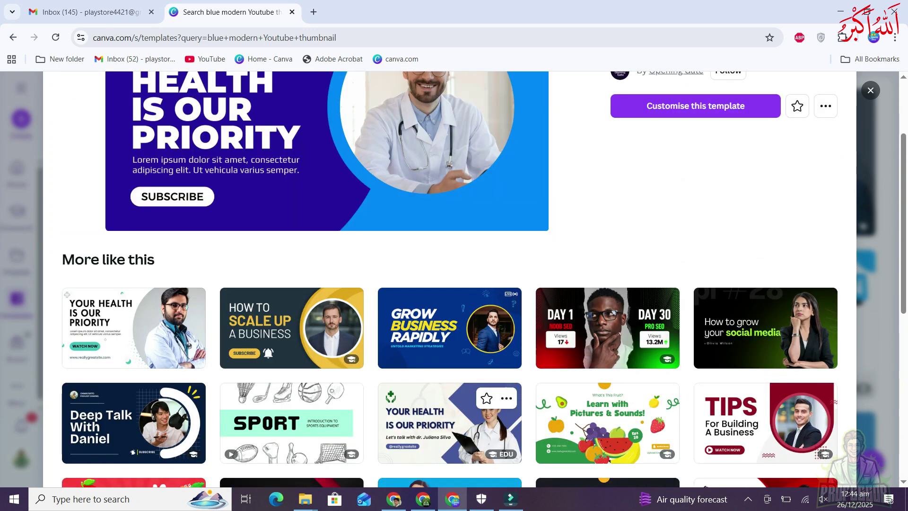
scroll(449, 423, up, 3)
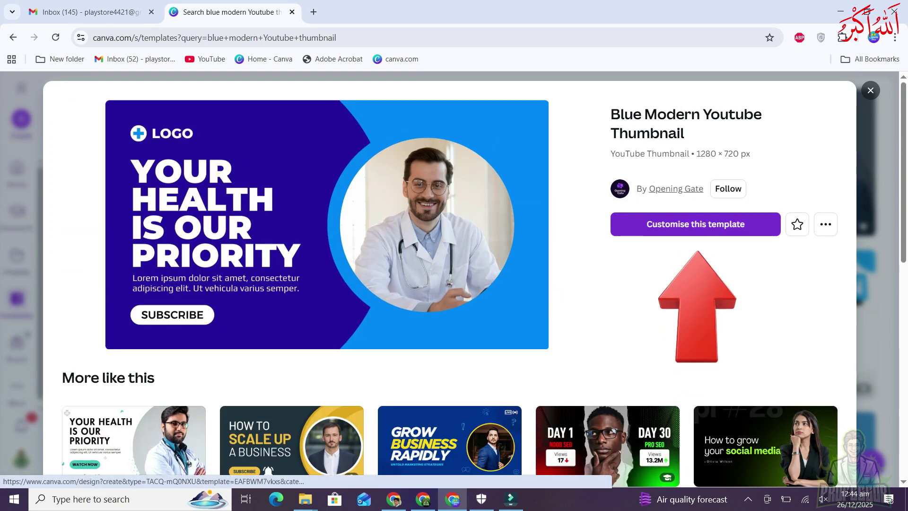
click(695, 224)
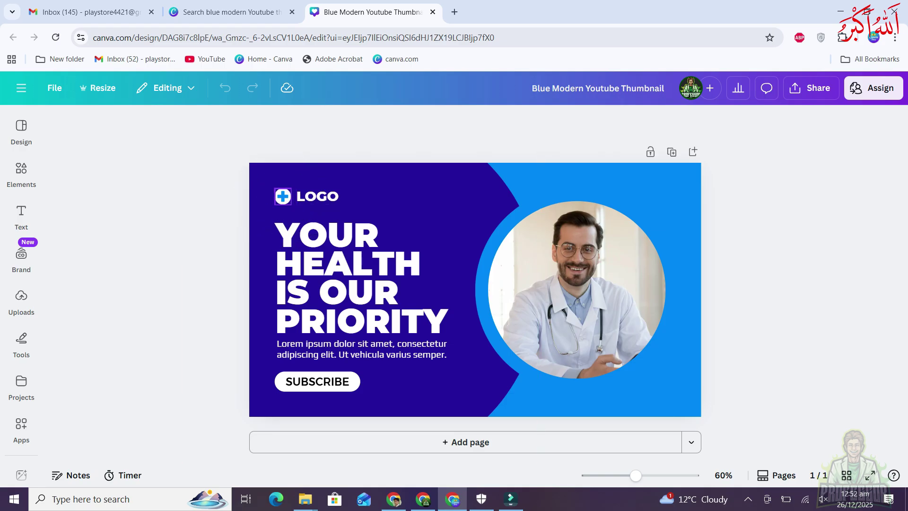
Delete the plus icon beside LOGO and select the LOGO text
click(282, 195)
key(Delete)
click(317, 195)
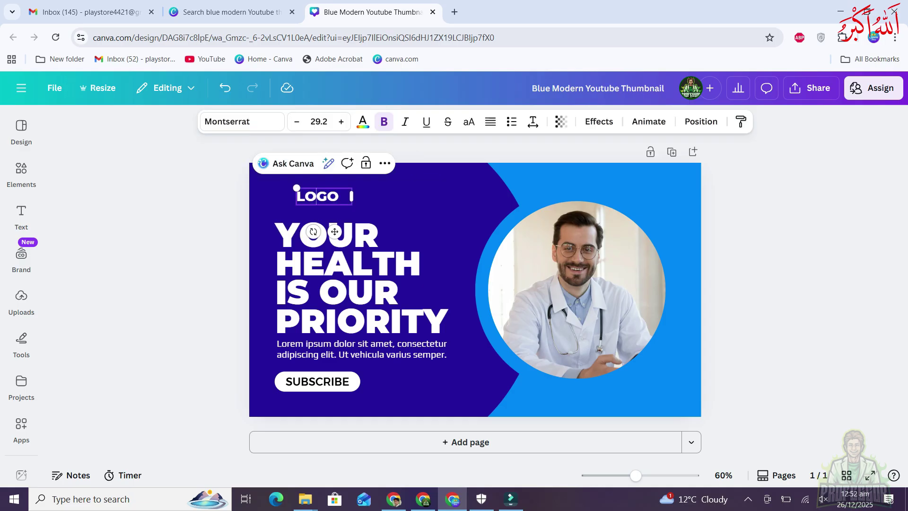
Select the YOUR HEALTH IS OUR PRIORITY headline text box
click(335, 231)
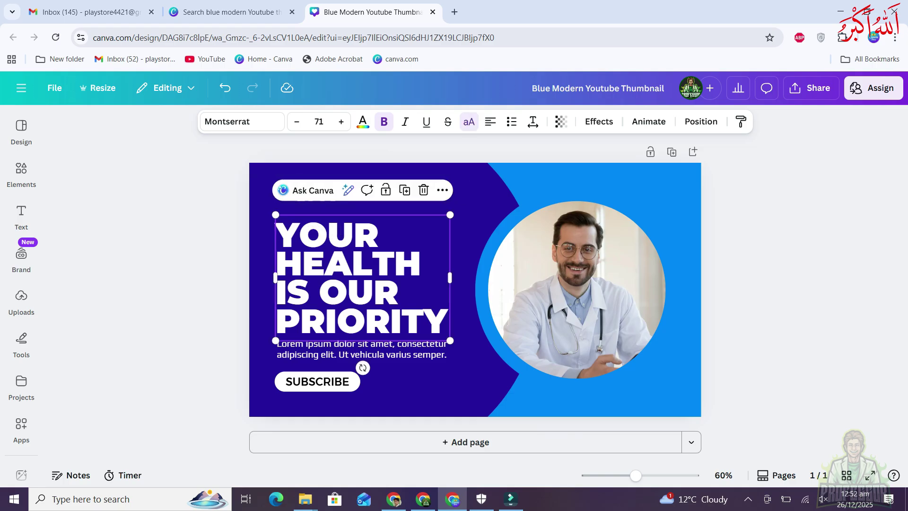
double_click(334, 232)
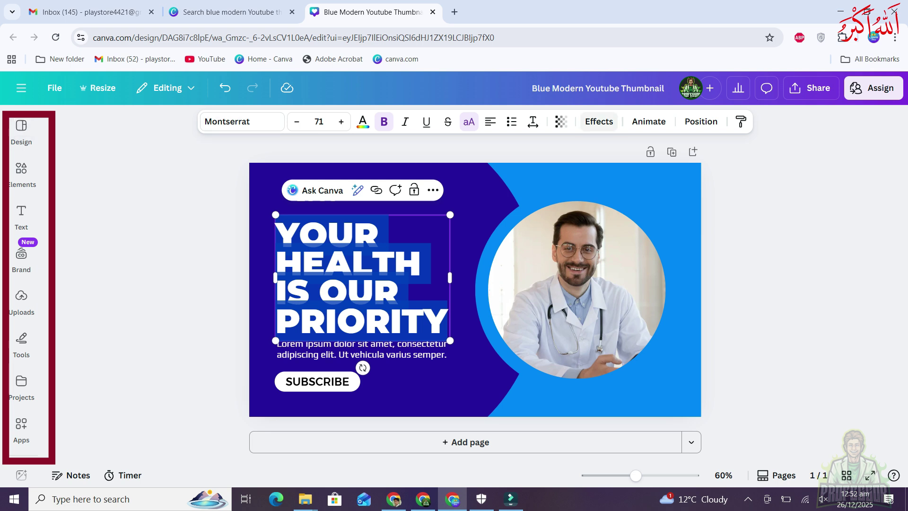
click(577, 289)
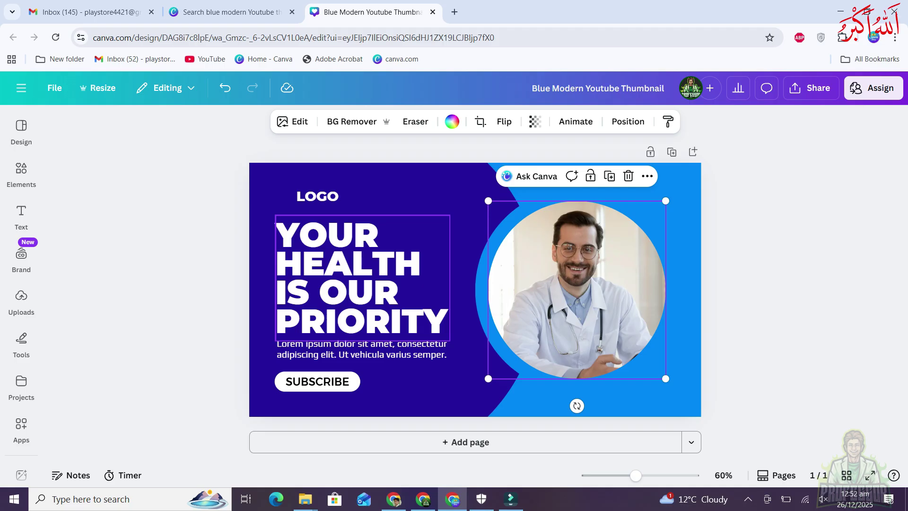
click(362, 277)
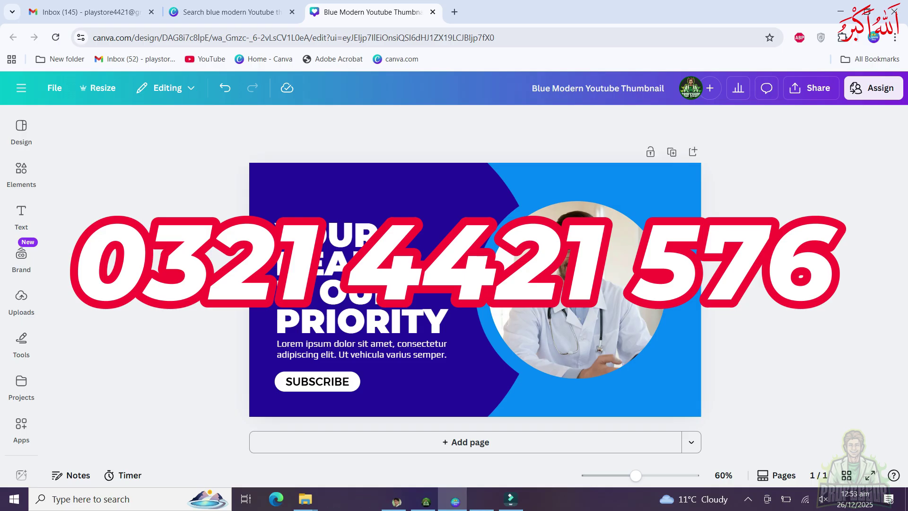
click(350, 279)
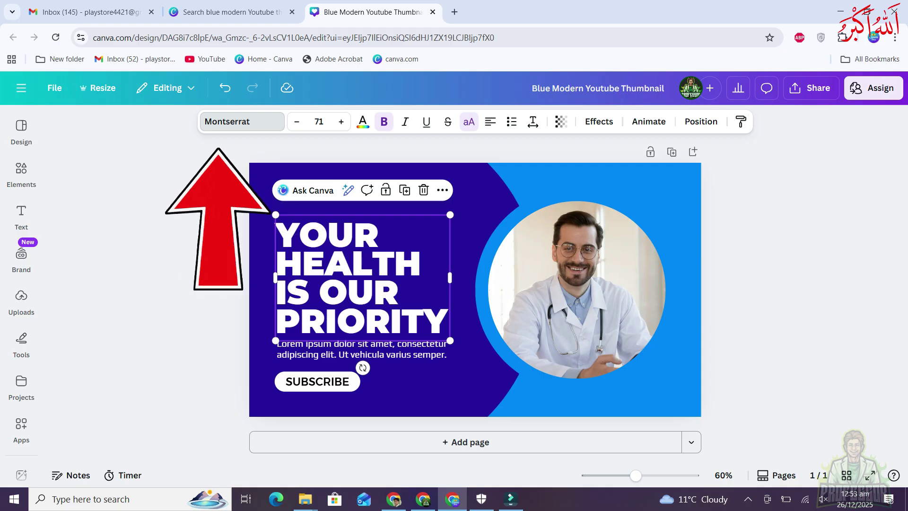
Try the Bubble Love Regular and Burbank Big Condensed Bold fonts on the headline
click(241, 121)
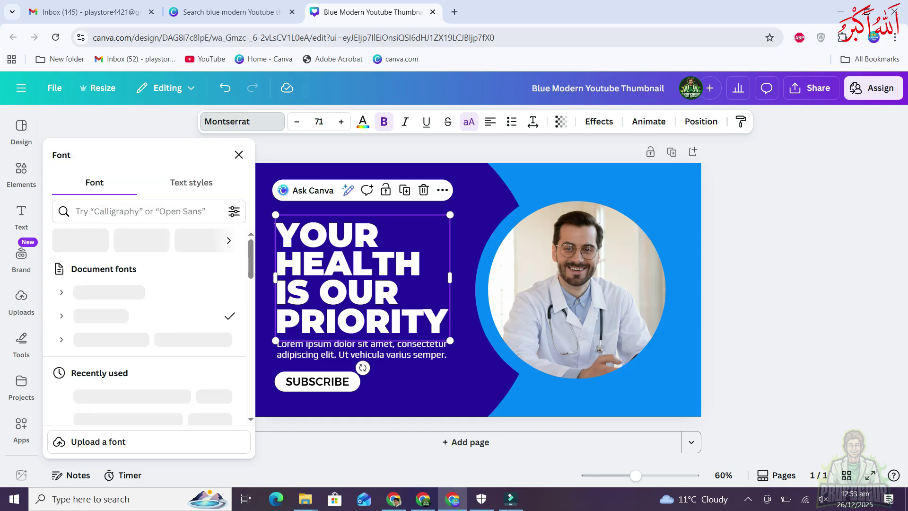
scroll(142, 322, down, 3)
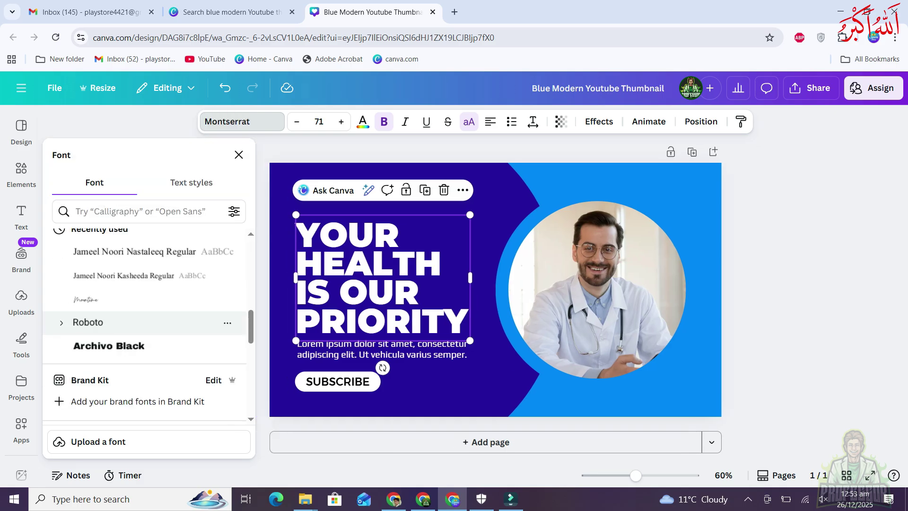
scroll(142, 326, down, 3)
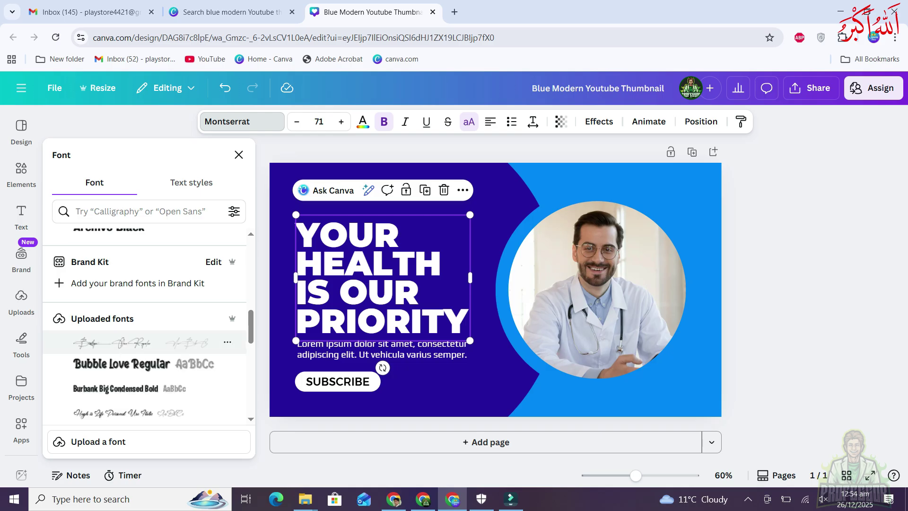
click(121, 364)
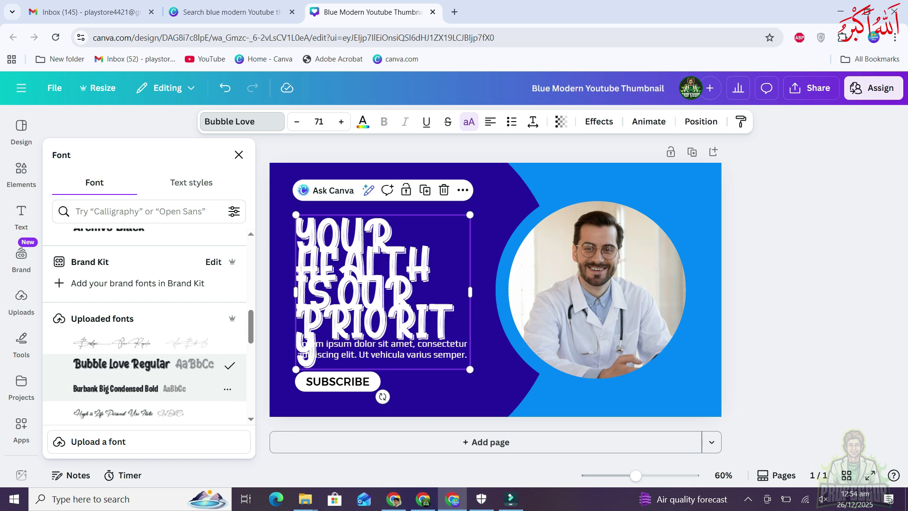
click(116, 389)
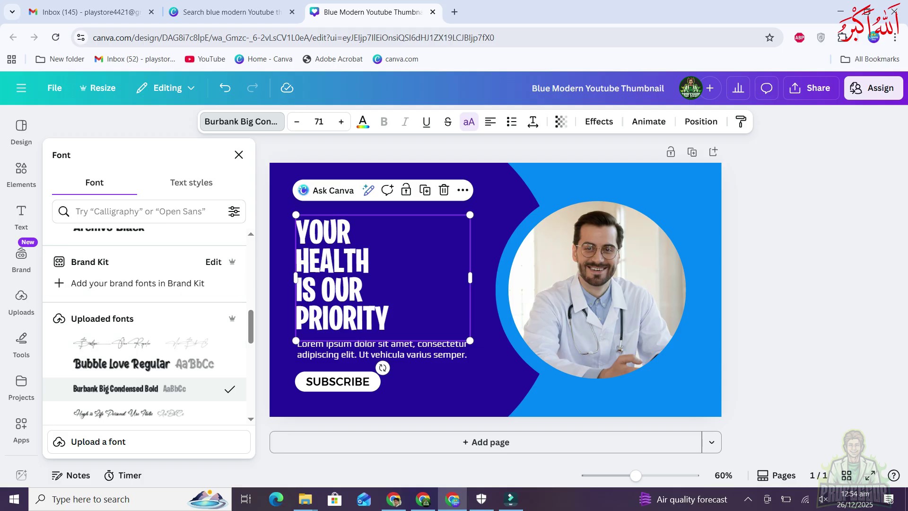
Search fonts for 'jameel', clear the search, and undo back to Montserrat
click(142, 211)
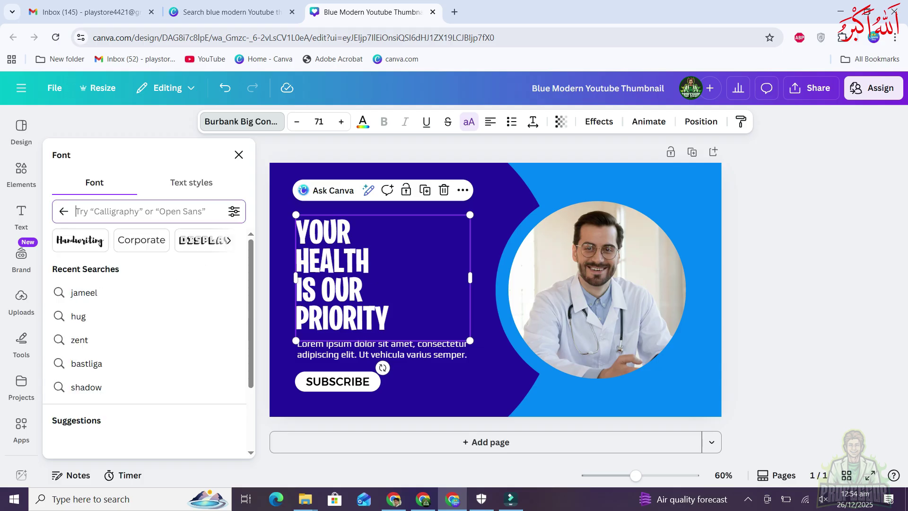
text(jameel)
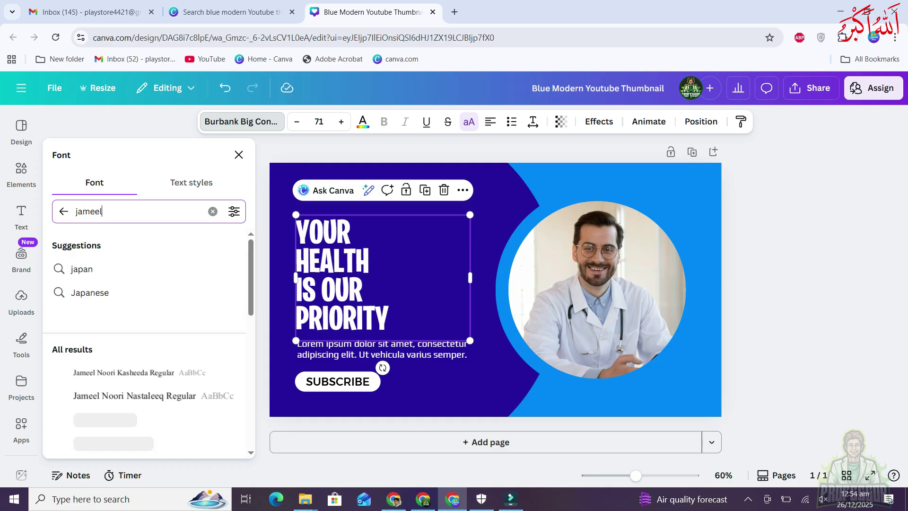
key(Return)
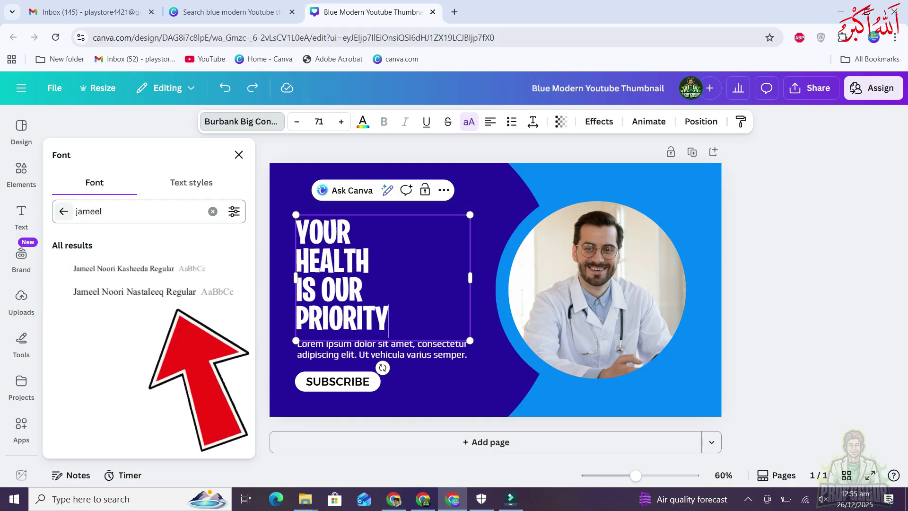
click(64, 211)
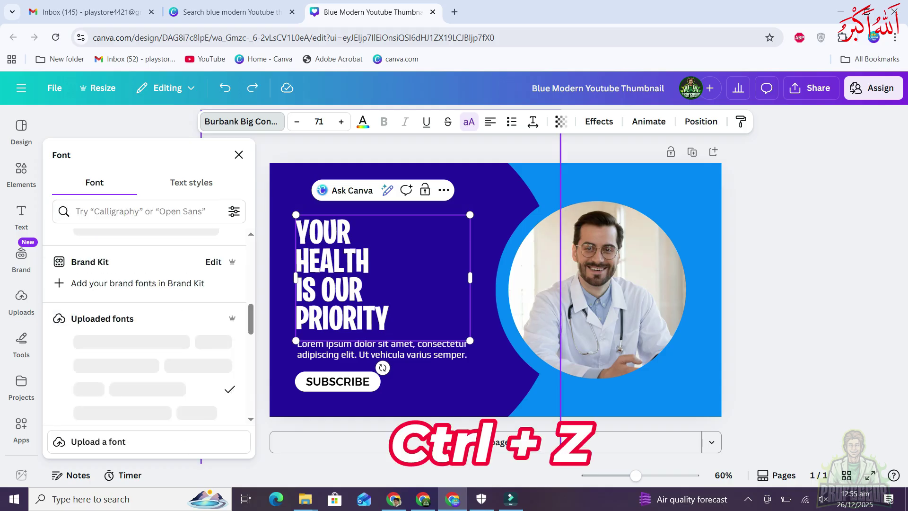
key(ctrl+z)
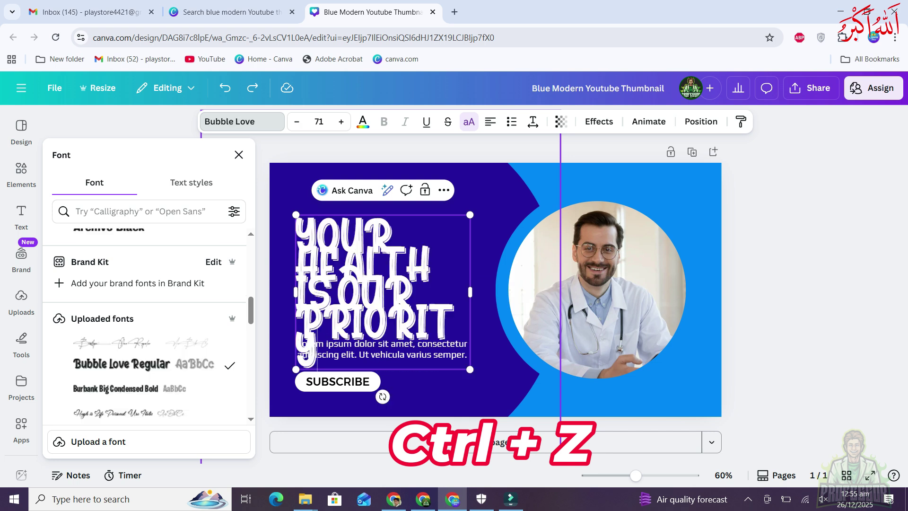
key(ctrl+z)
key(ctrl+z)
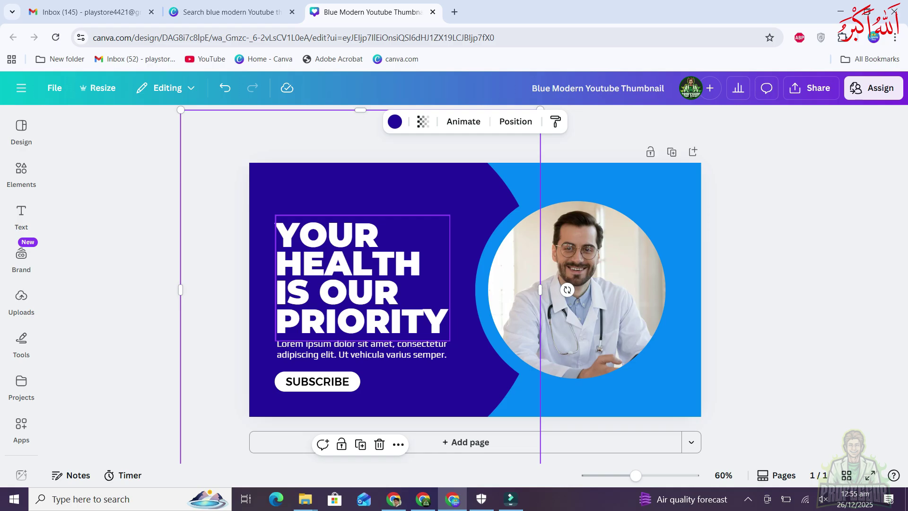
Delete the headline, then restore it with undo
click(362, 278)
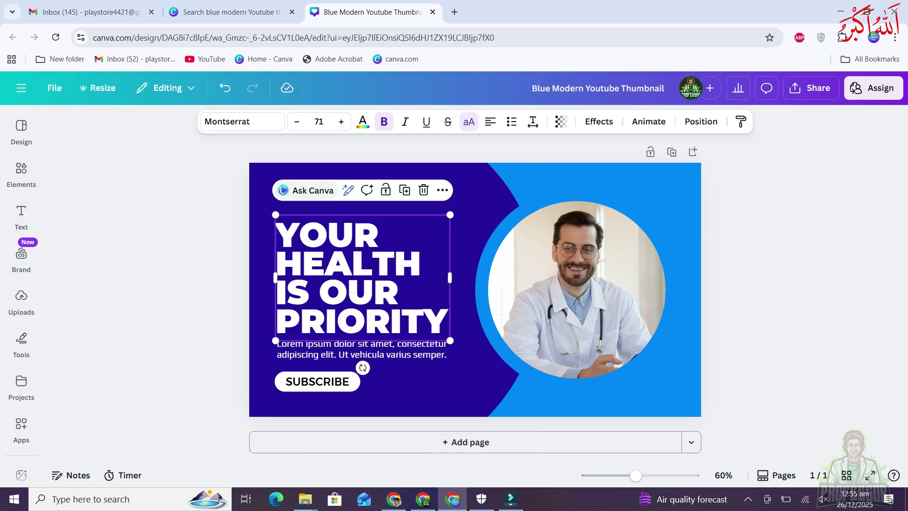
key(Delete)
key(ctrl+z)
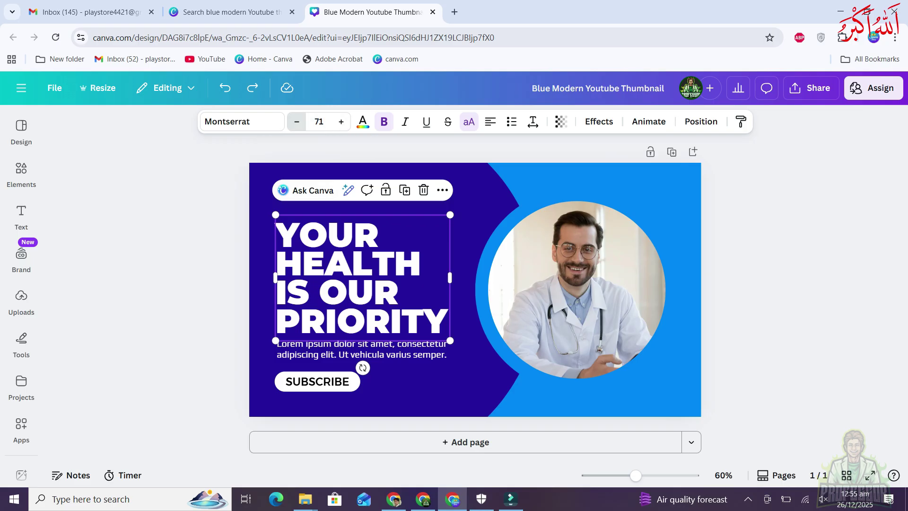
Try headline sizes 70 and 75, undo to 70, then drag-shrink it to 66.7
click(297, 121)
click(341, 121)
click(341, 122)
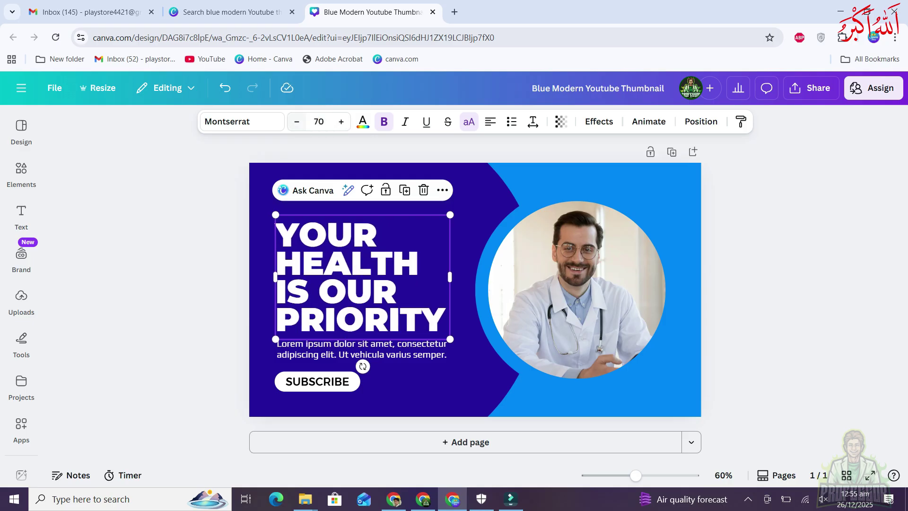
click(318, 121)
double_click(318, 121)
text(75)
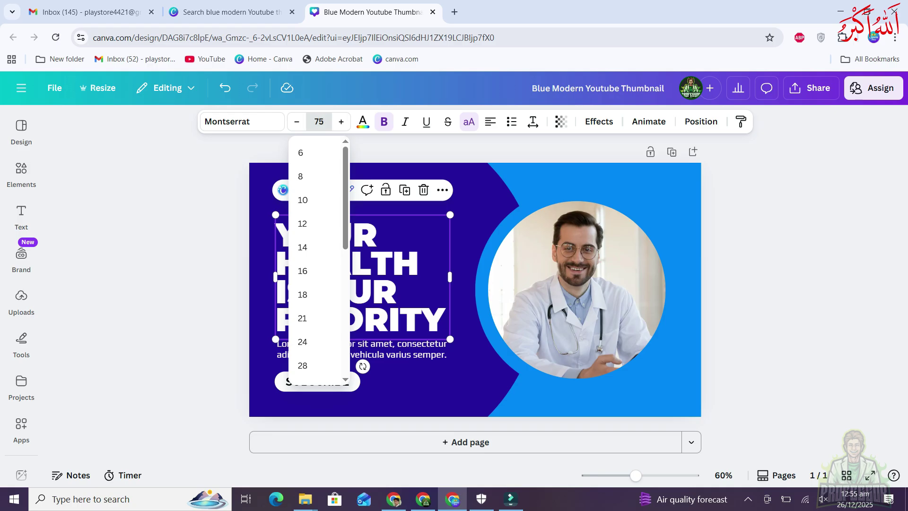
key(Return)
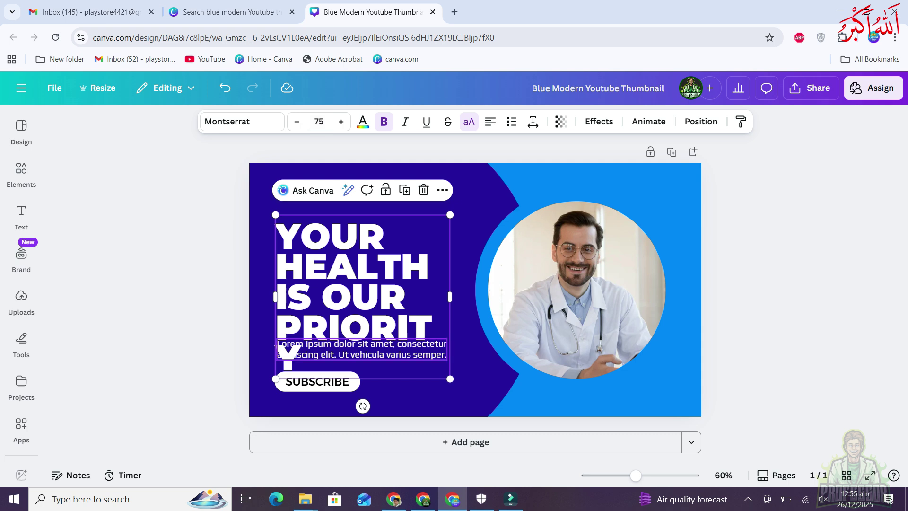
key(ctrl+z)
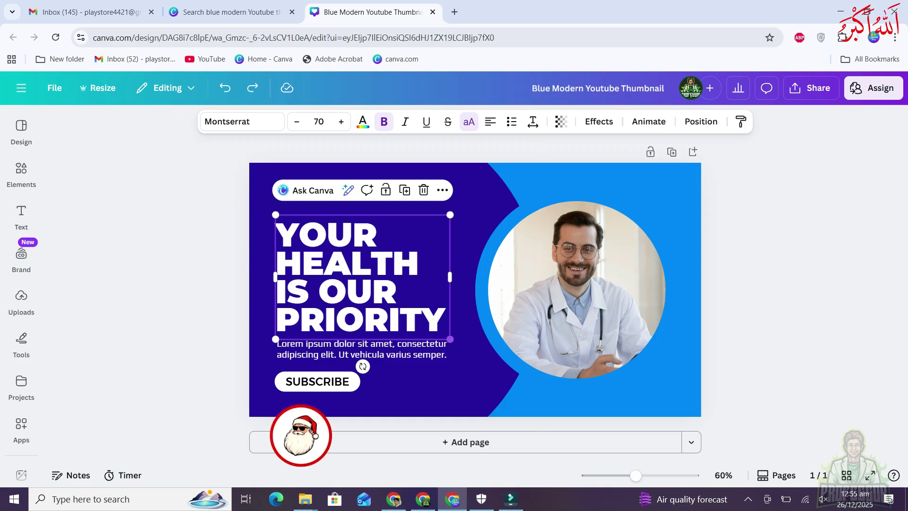
mouse_move(450, 339)
mouse_down()
mouse_move(331, 258)
mouse_move(449, 338)
mouse_move(346, 265)
mouse_move(441, 333)
mouse_up()
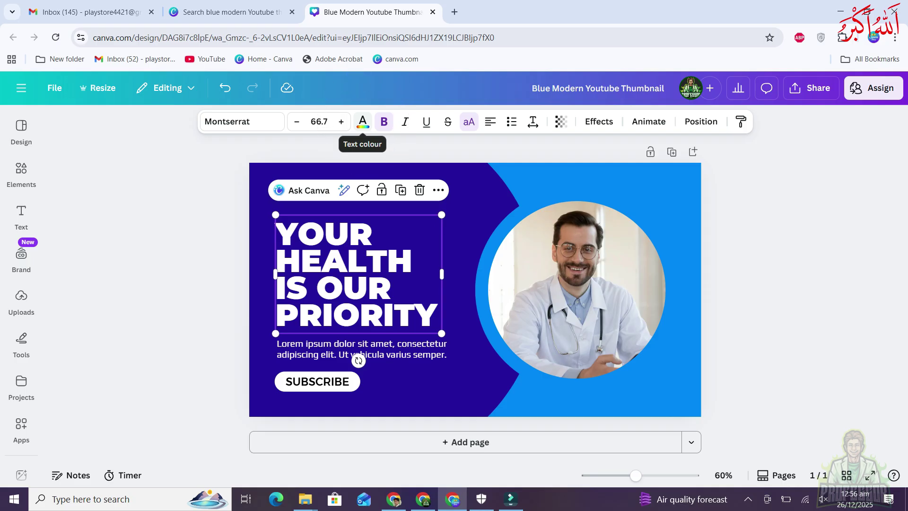
click(362, 121)
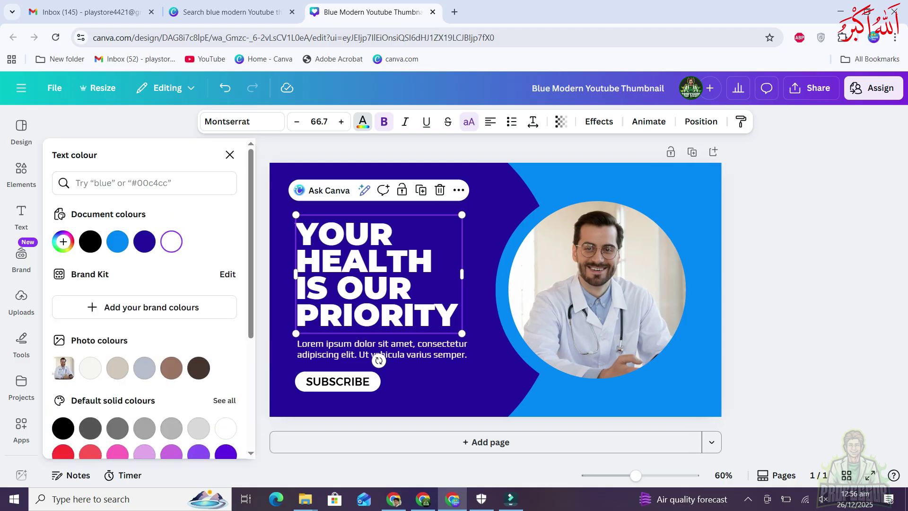
scroll(147, 303, down, 5)
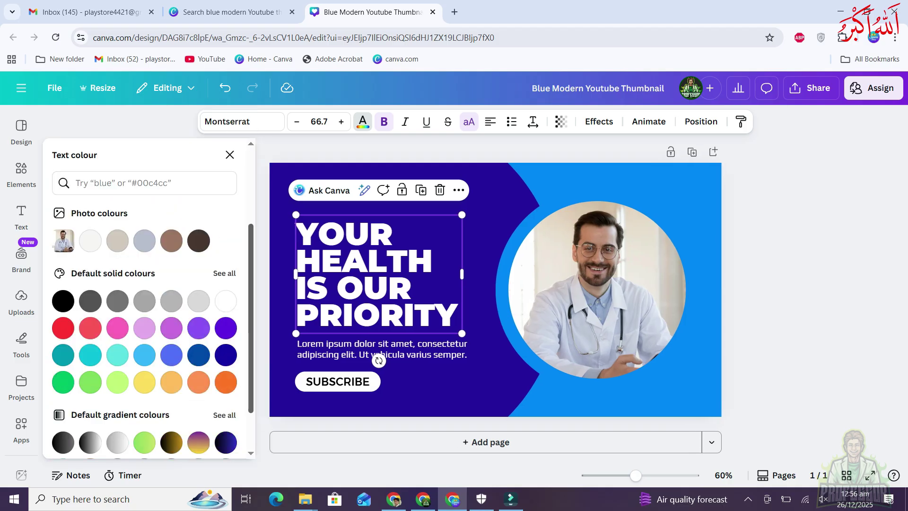
scroll(146, 303, up, 5)
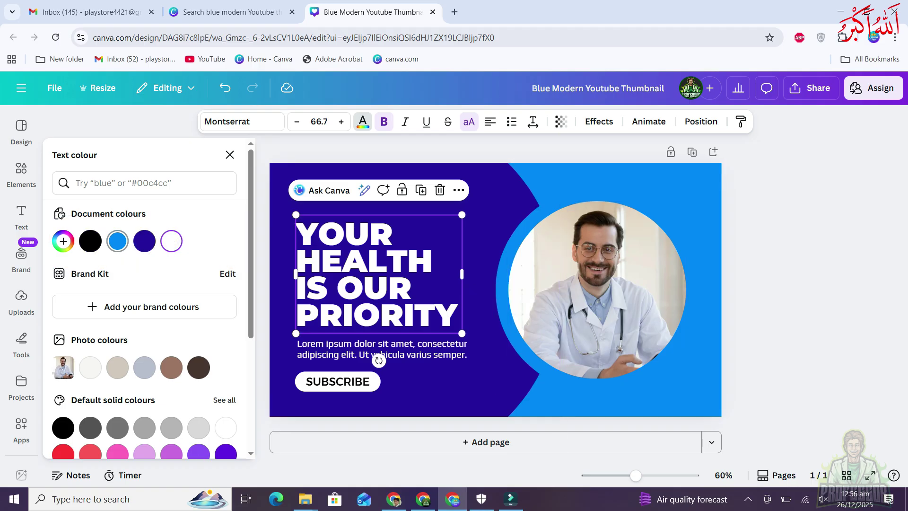
scroll(144, 307, down, 1)
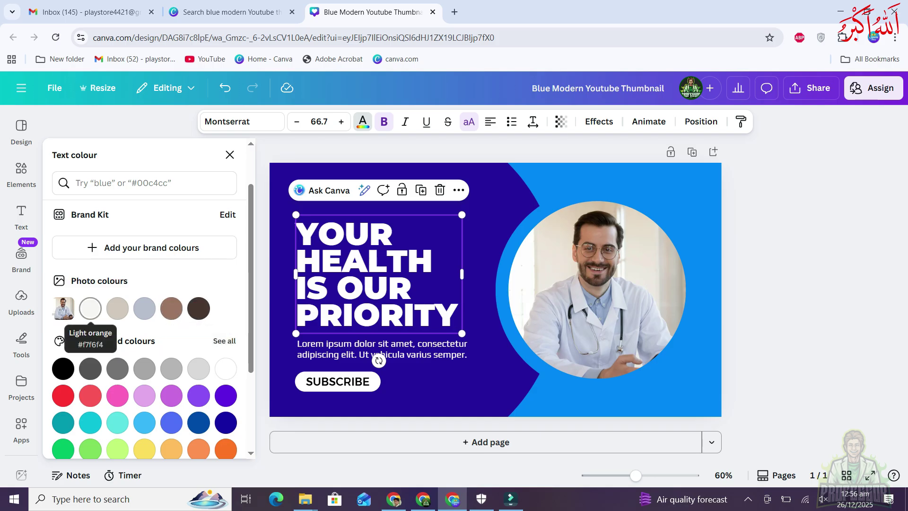
scroll(90, 308, down, 2)
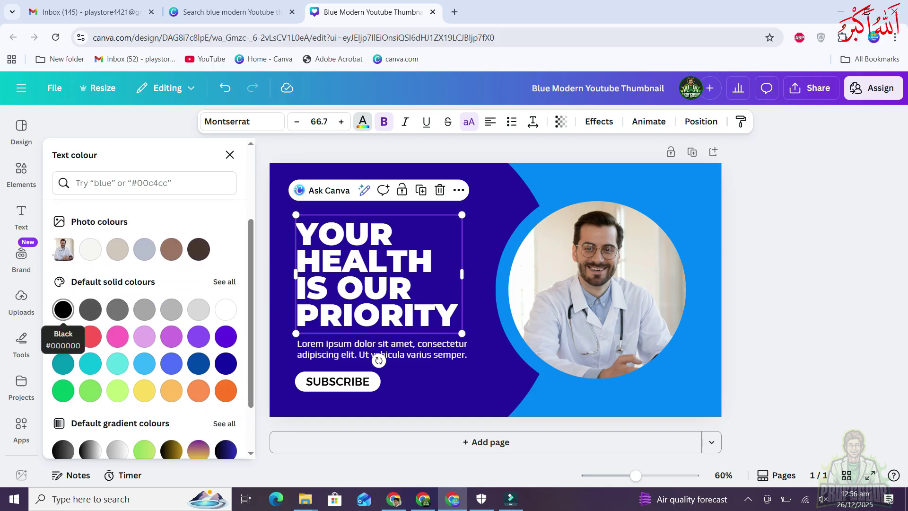
scroll(90, 309, down, 2)
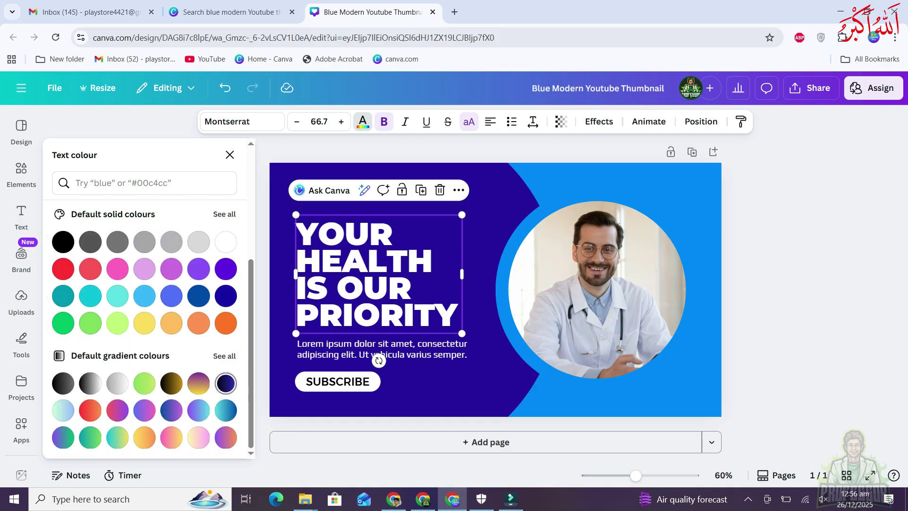
scroll(90, 437, up, 5)
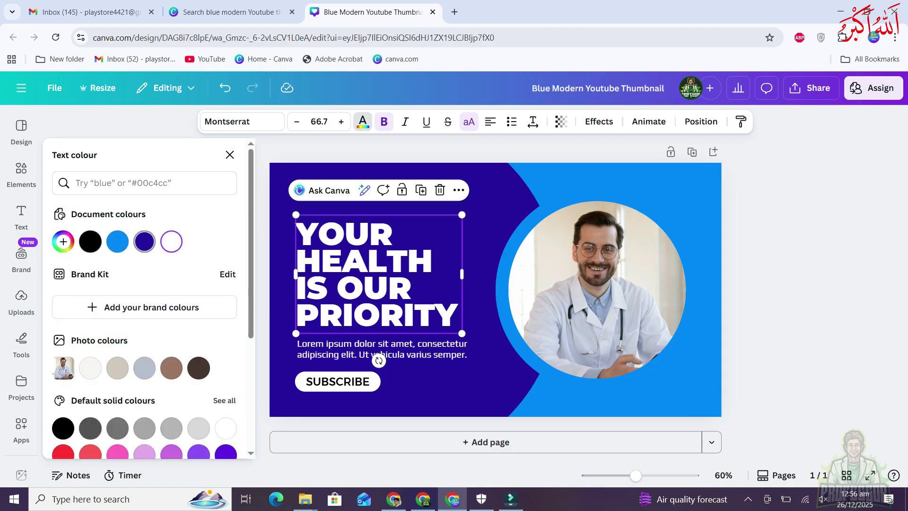
click(91, 241)
scroll(90, 241, down, 3)
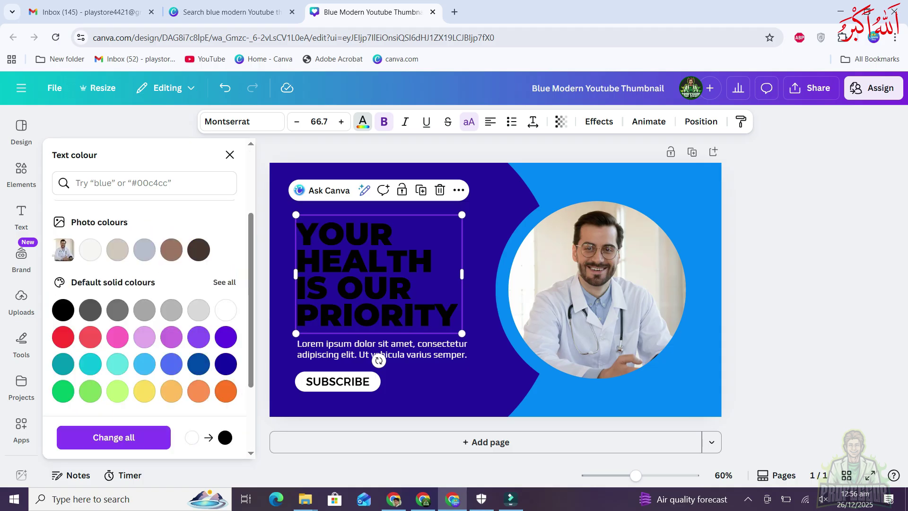
click(198, 250)
click(117, 249)
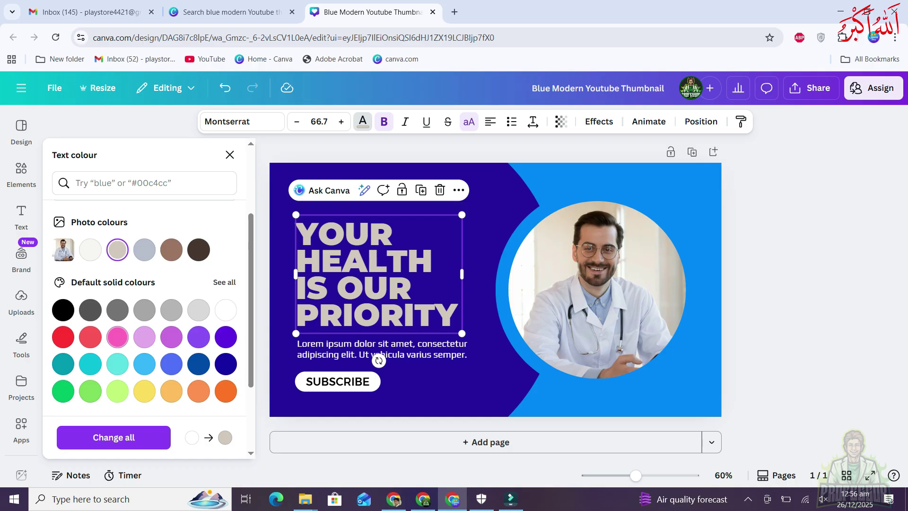
click(117, 337)
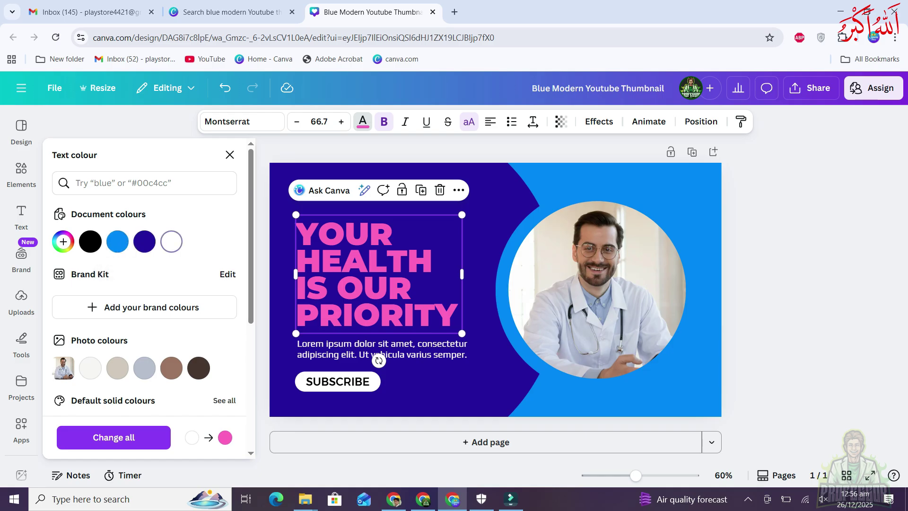
click(171, 241)
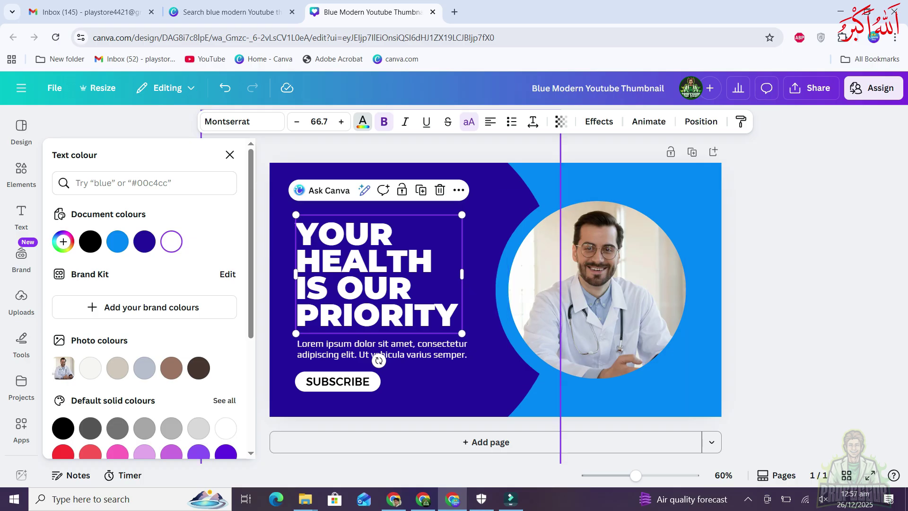
click(520, 288)
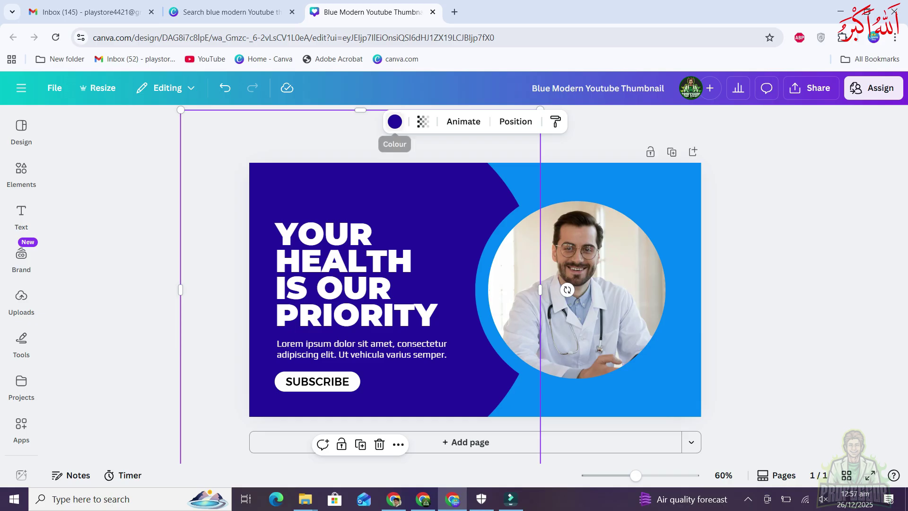
Try light green on the left background shape, then undo it and deselect
click(394, 121)
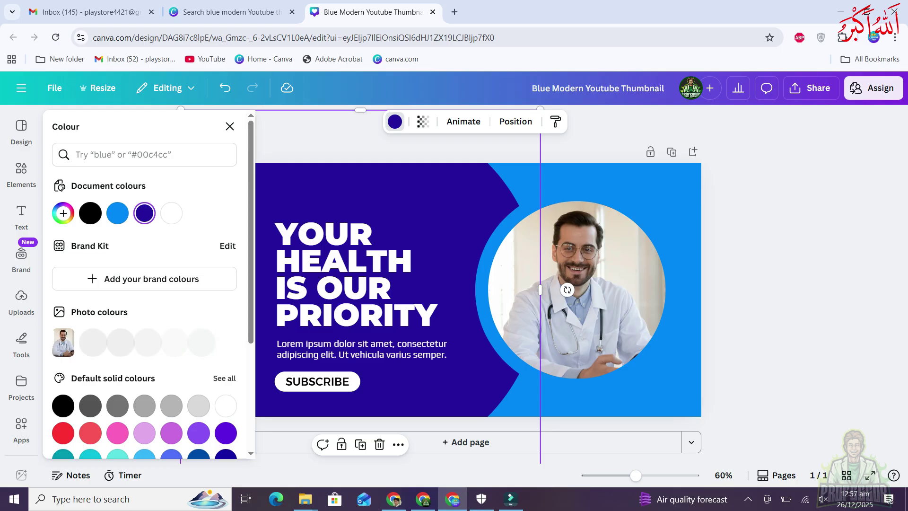
scroll(142, 331, down, 2)
click(118, 421)
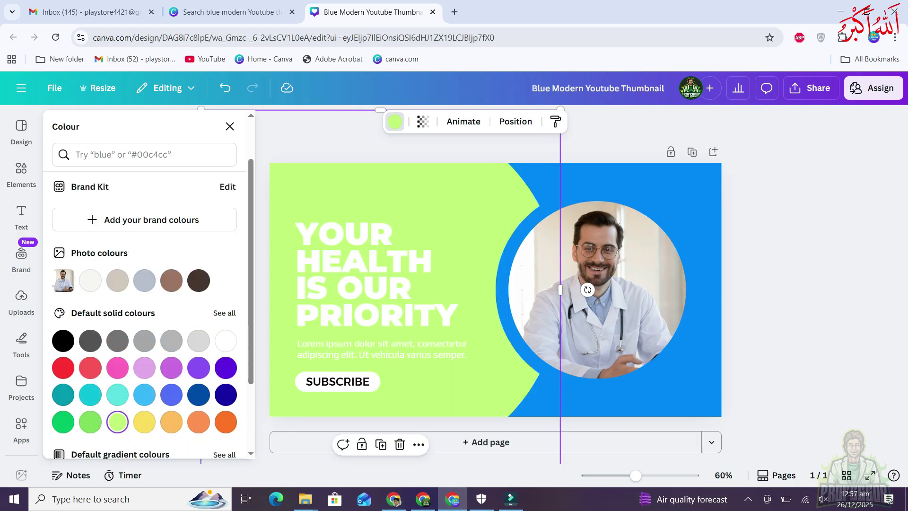
click(230, 126)
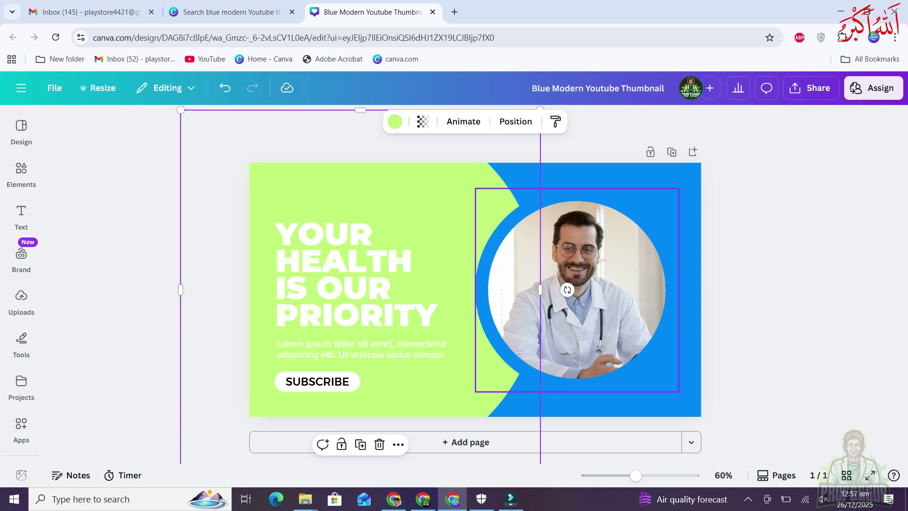
key(ctrl+z)
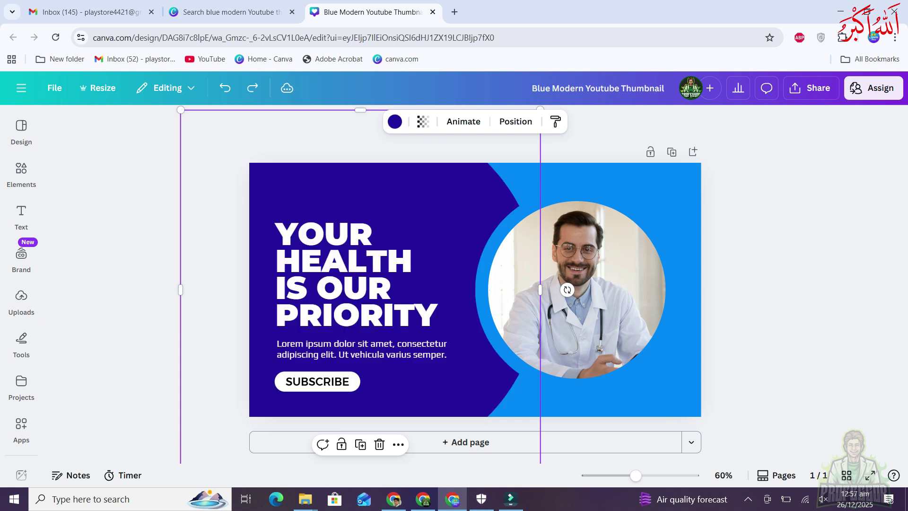
key(Escape)
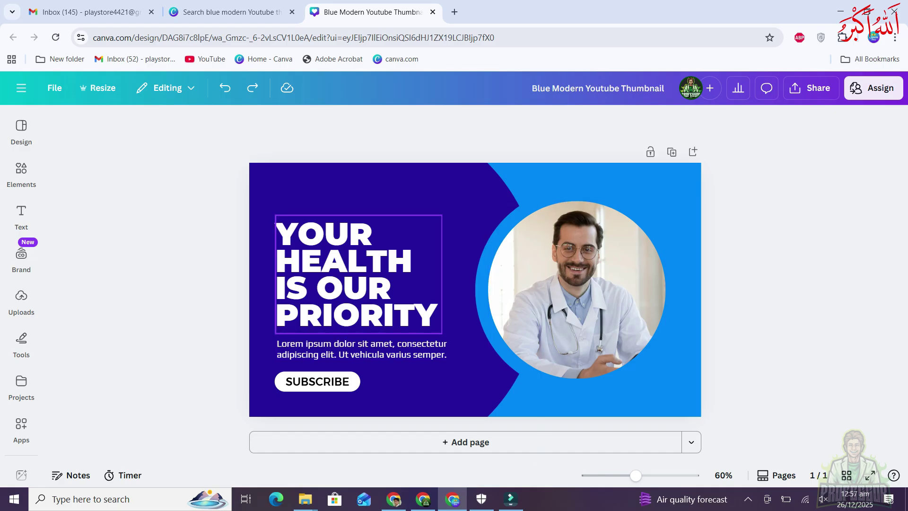
click(343, 275)
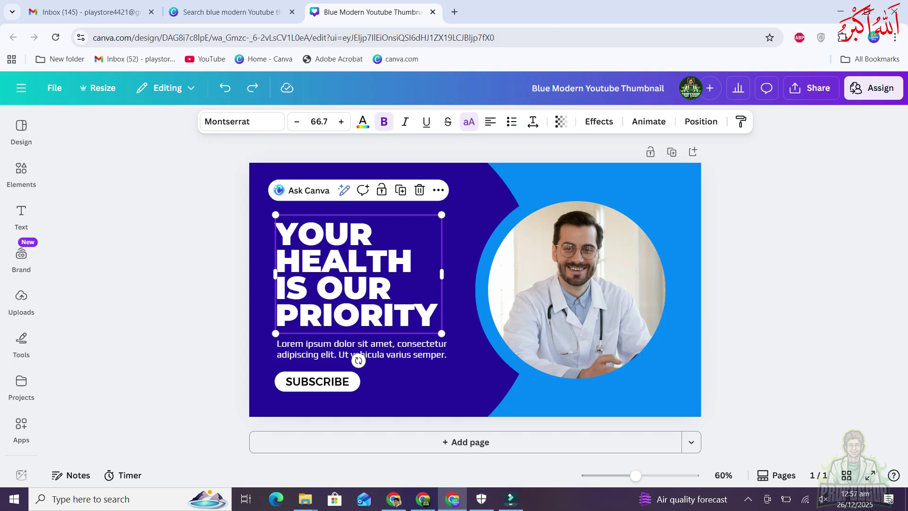
key(ctrl+b)
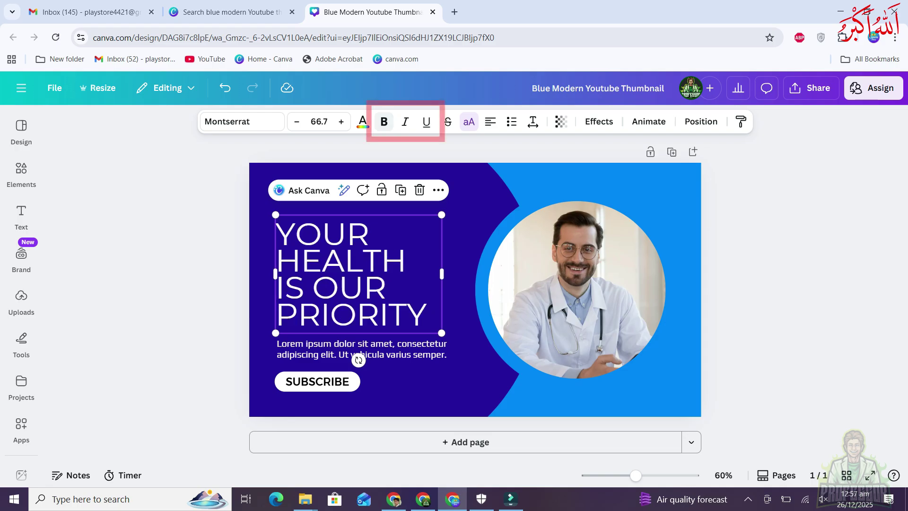
key(ctrl+b)
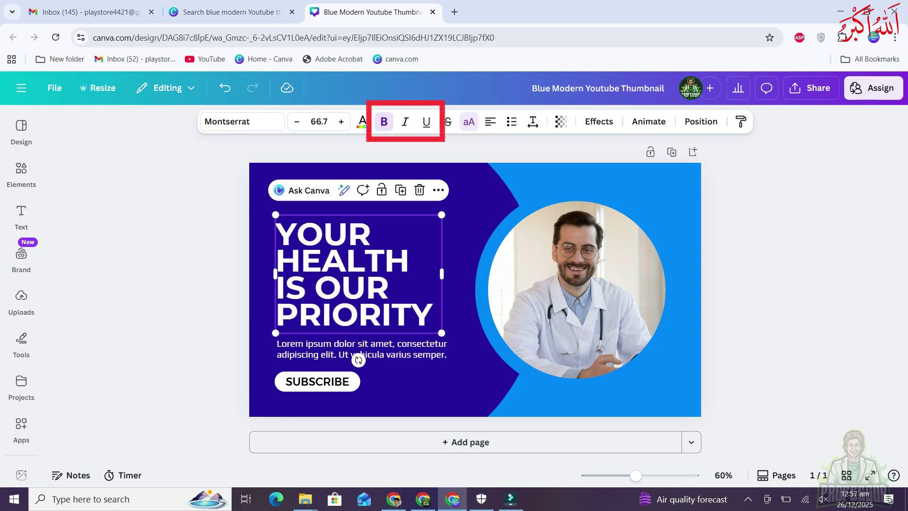
key(ctrl+b)
key(ctrl+b)
key(ctrl+b)
key(ctrl+b)
key(ctrl+b)
key(ctrl+b)
key(ctrl+i)
key(ctrl+i)
key(ctrl+i)
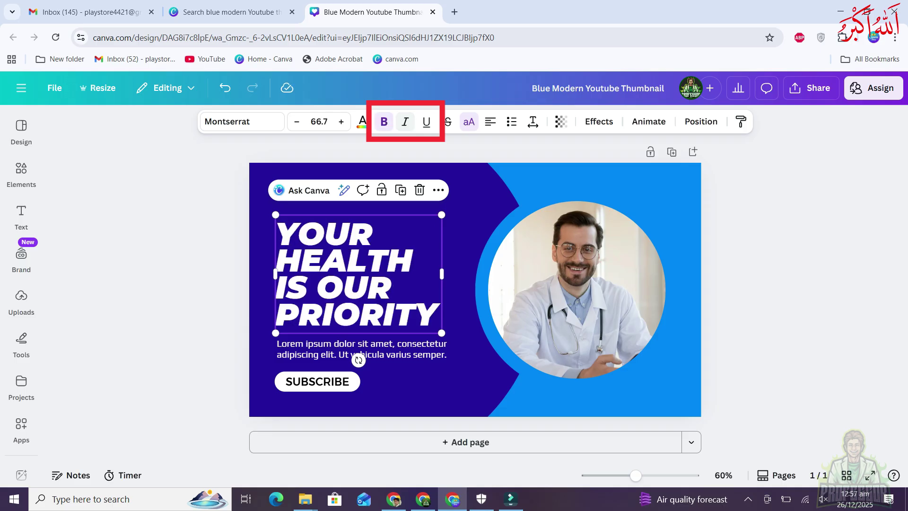
key(ctrl+u)
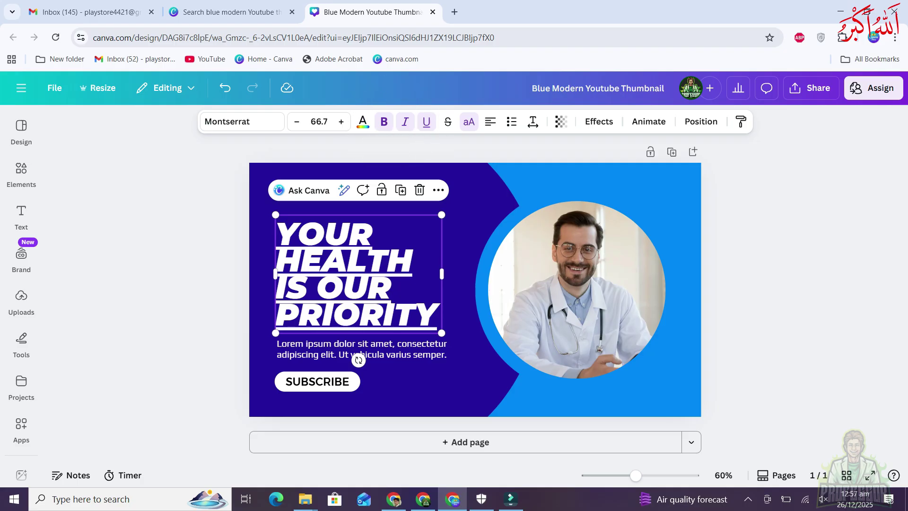
click(426, 121)
click(404, 121)
click(384, 122)
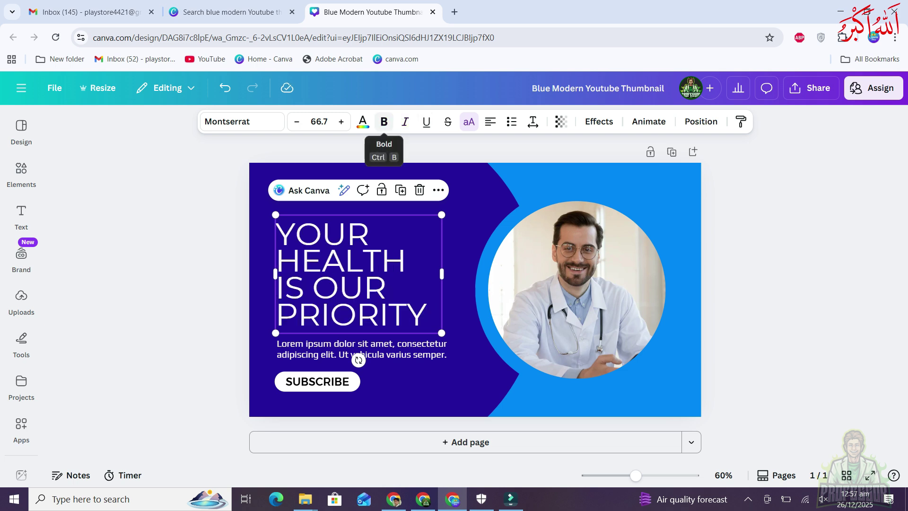
key(ctrl+z)
click(447, 121)
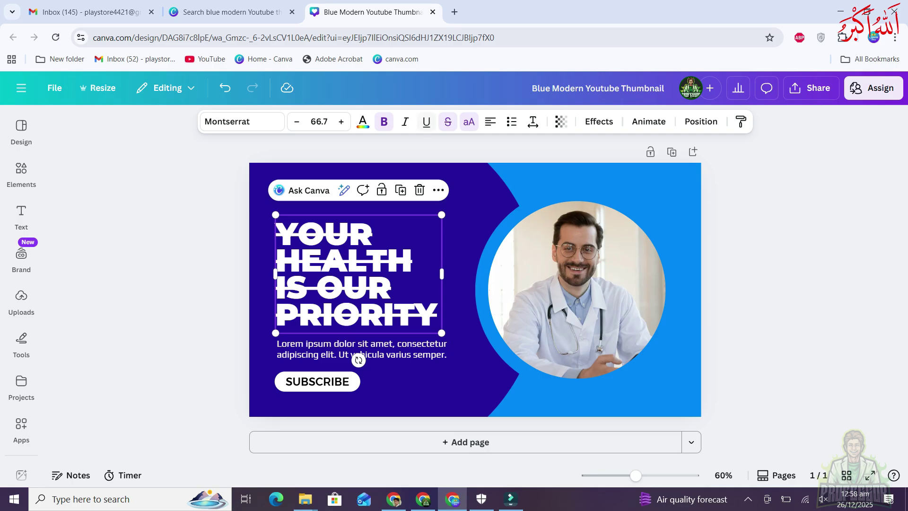
key(ctrl+z)
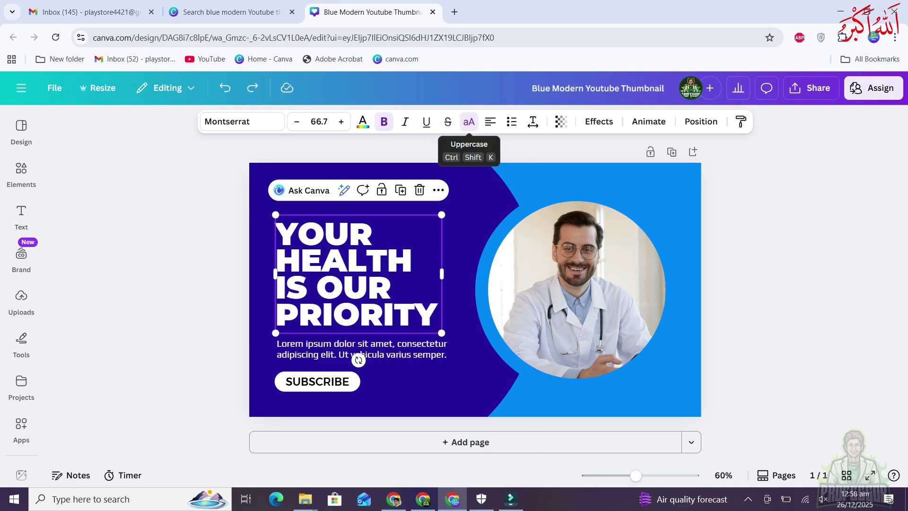
click(469, 121)
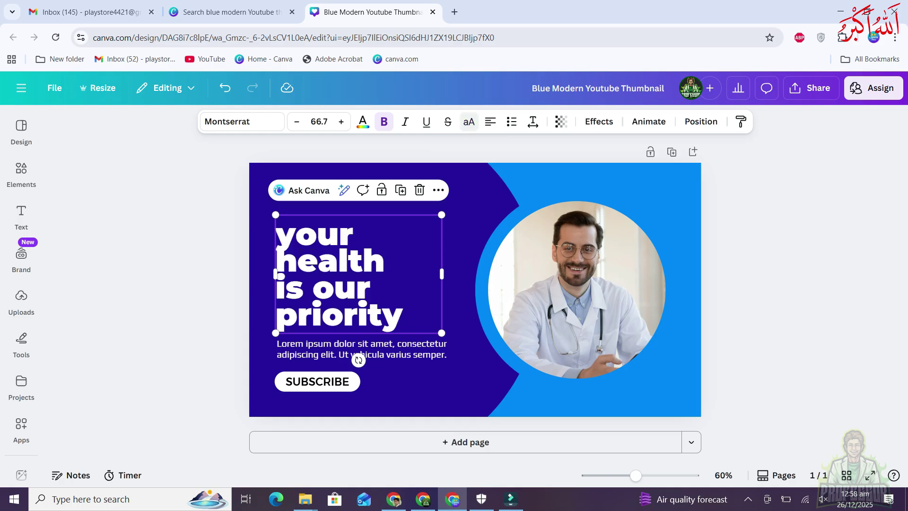
click(469, 121)
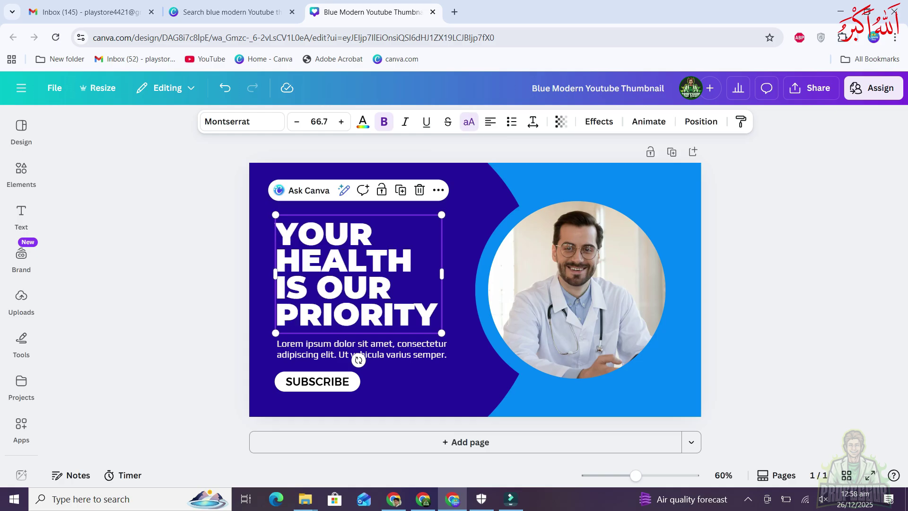
click(359, 349)
scroll(482, 347, up, 2)
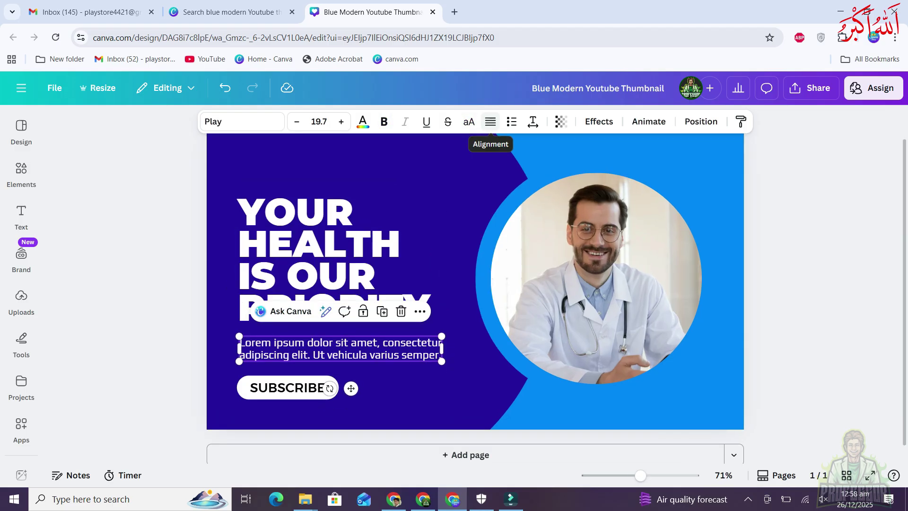
click(331, 293)
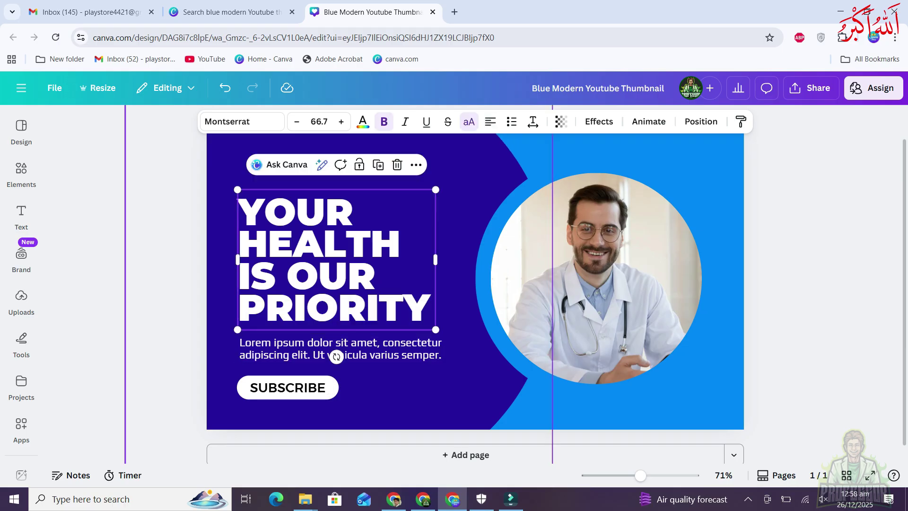
drag(435, 259, 650, 259)
drag(651, 228, 723, 173)
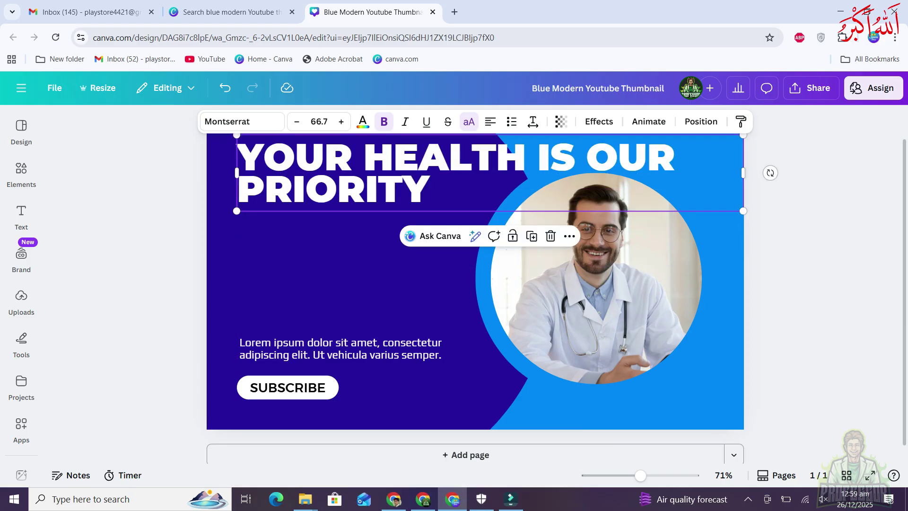
key(ctrl+z)
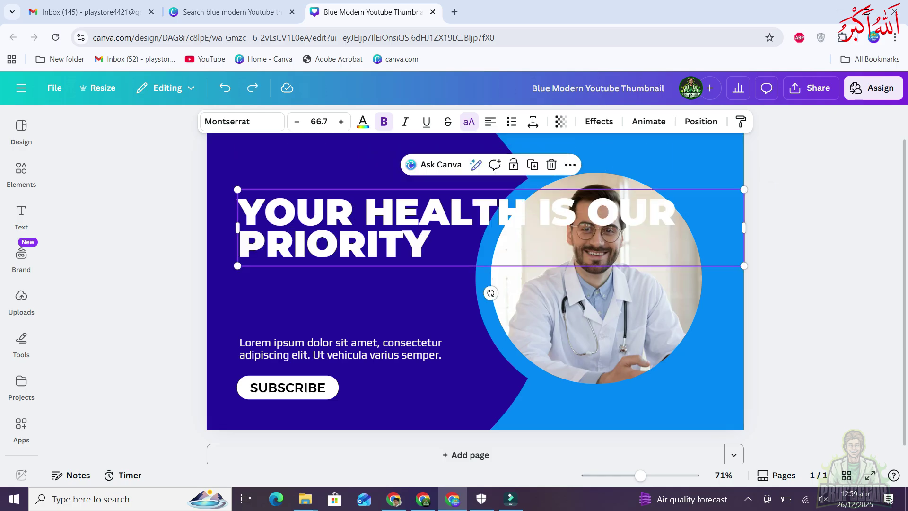
drag(744, 228, 442, 259)
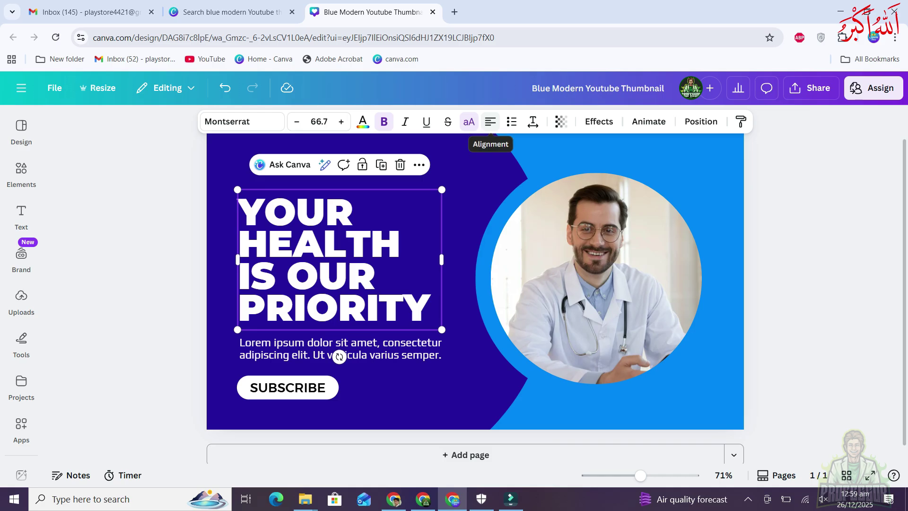
Cycle the headline through centre, right and justified alignment, ending back on left
click(491, 122)
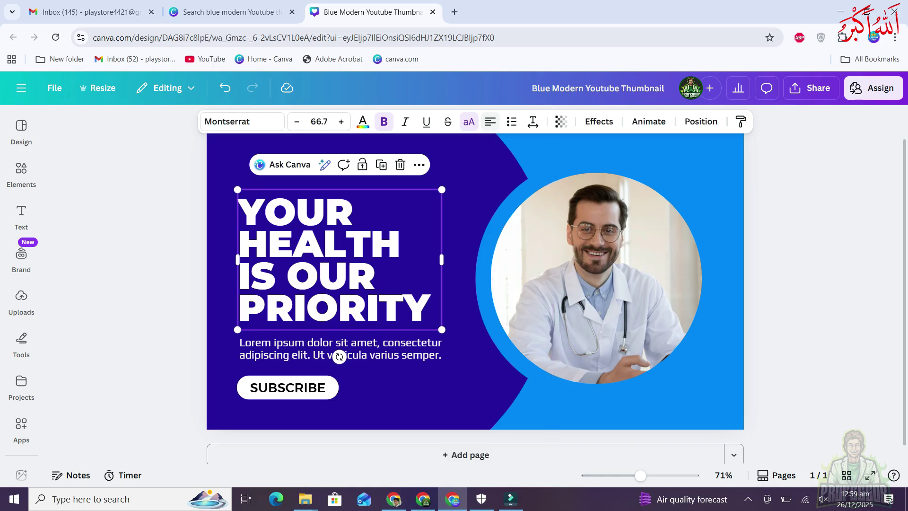
click(490, 122)
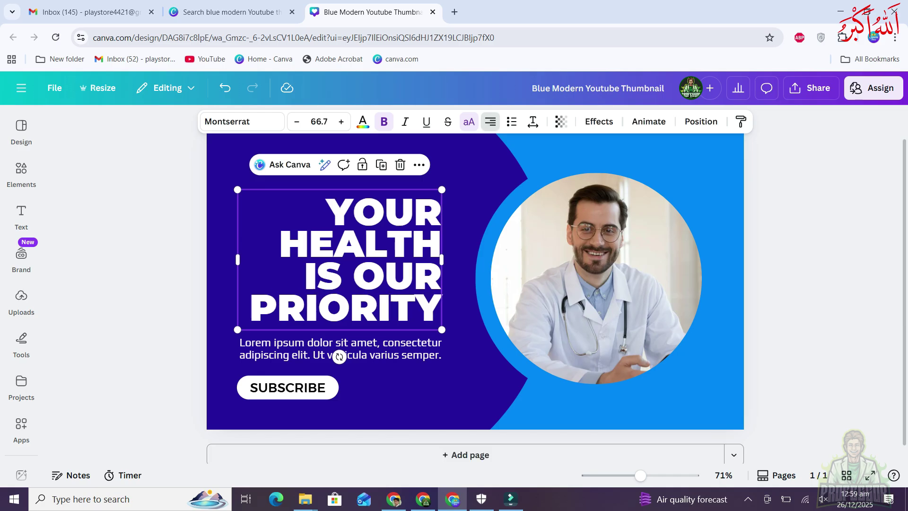
click(491, 122)
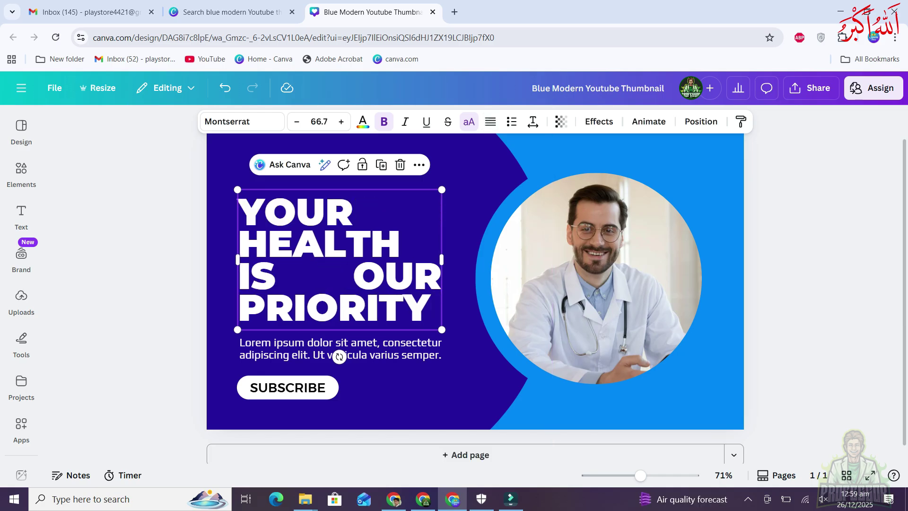
click(490, 122)
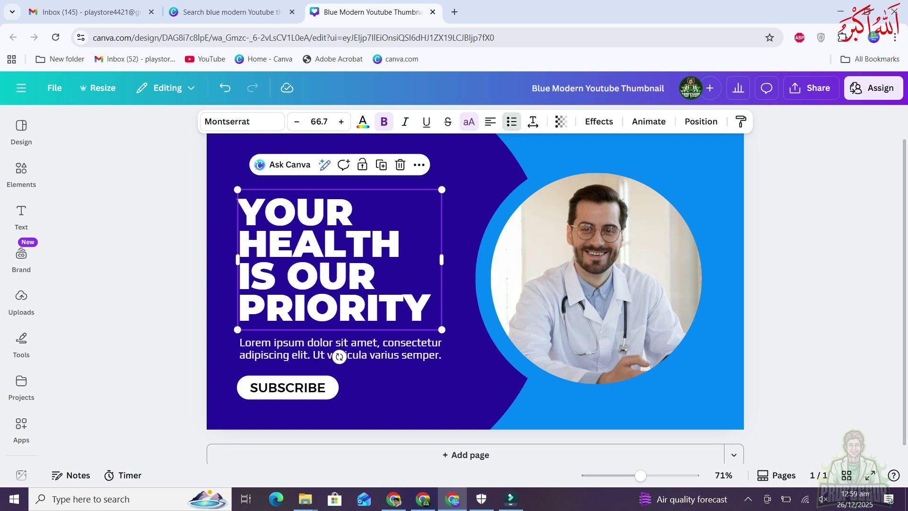
Turn the headline into a numbered list and replace its text with three names on separate lines
click(511, 121)
click(511, 121)
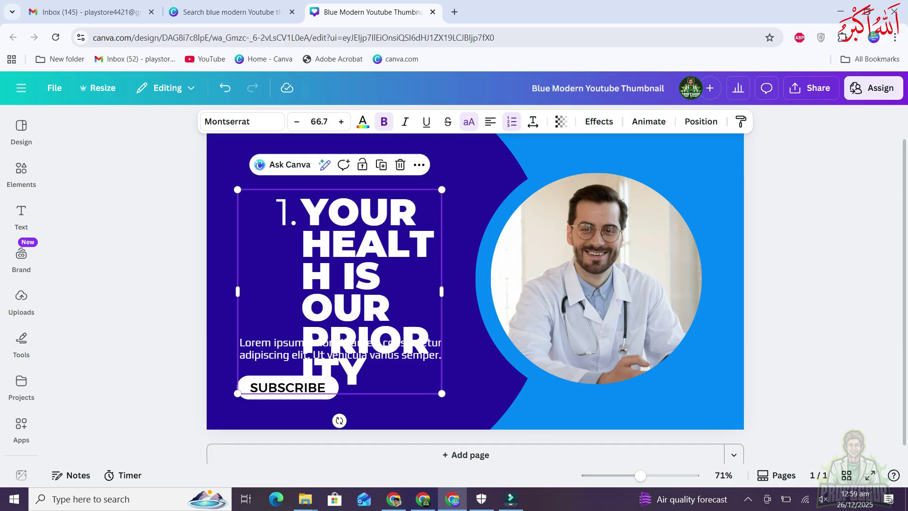
key(ctrl+a)
text(NADEEM)
key(Return)
text(ALI)
key(Return)
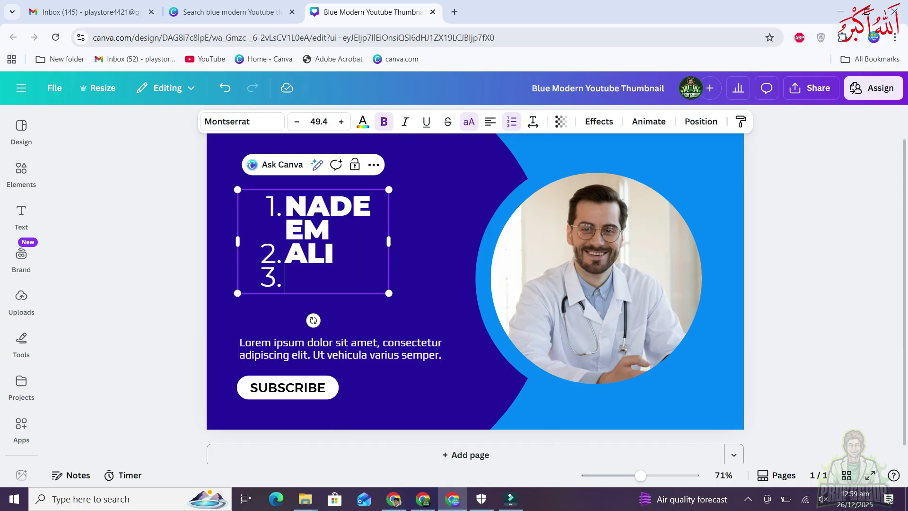
text(KAMAL)
key(Return)
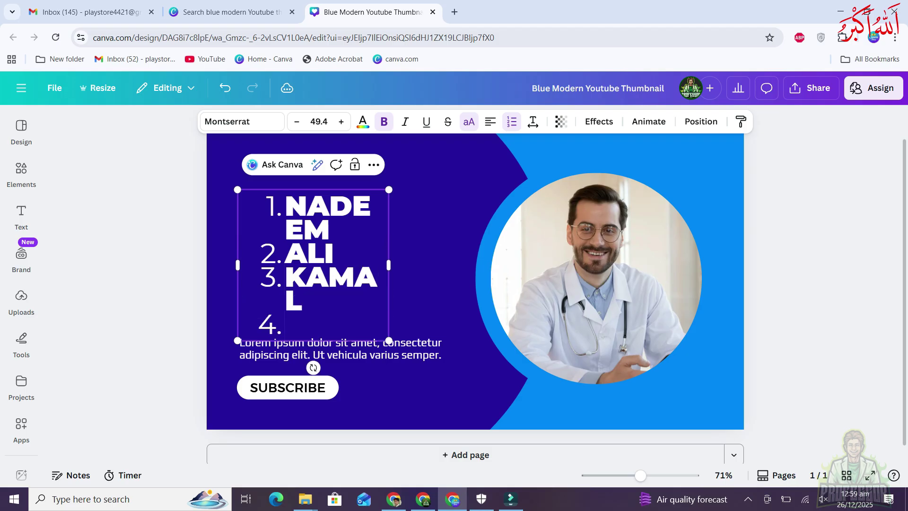
Undo the empty fourth line and the last two names, leaving one list entry
key(ctrl+z)
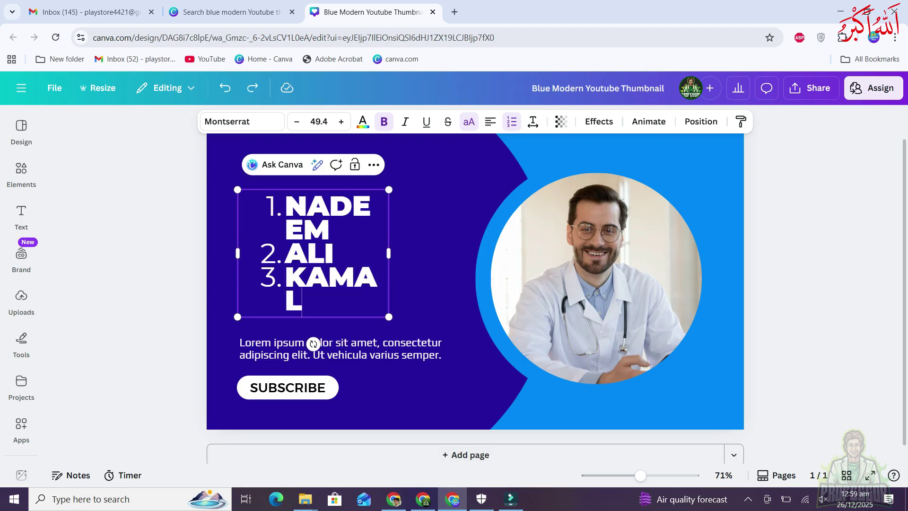
key(ctrl+z)
key(ctrl+z)
key(ctrl+z)
key(ctrl+z)
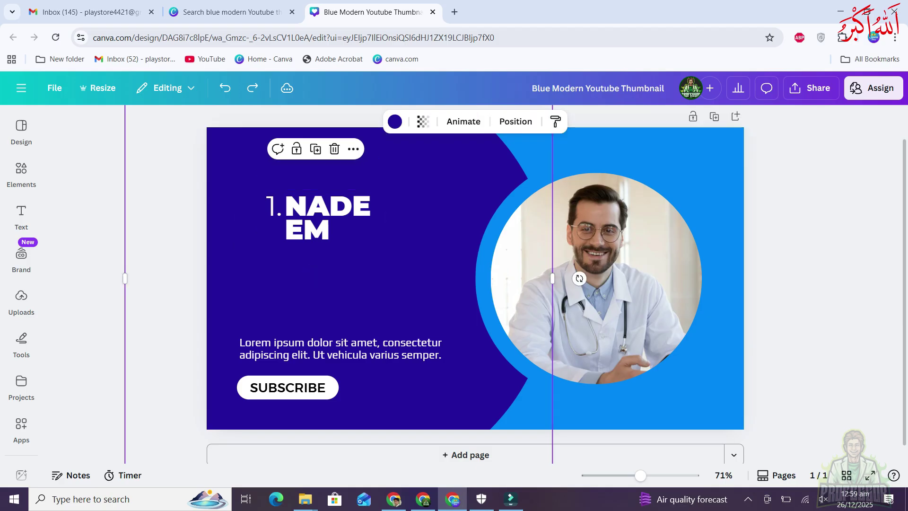
key(ctrl+z)
key(ctrl+z)
key(ctrl+z)
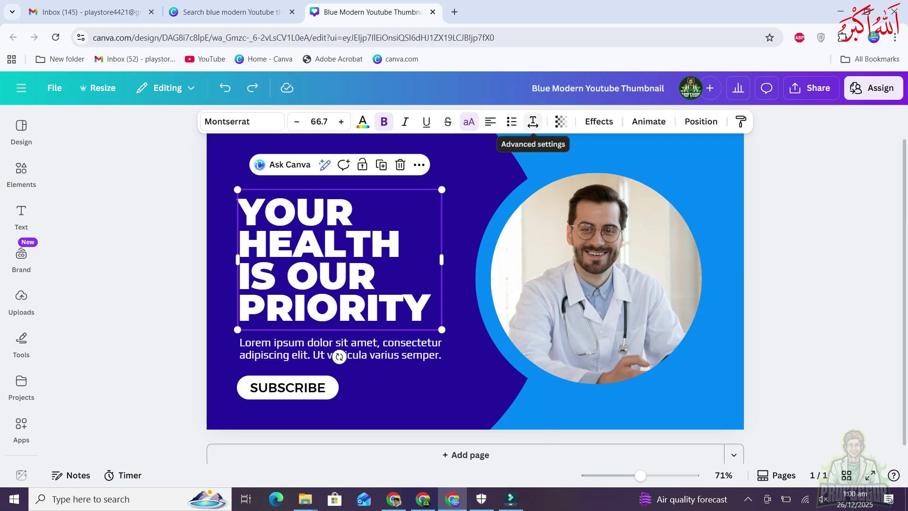
In the headline's spacing settings, set letter spacing to -6 and line spacing to 0.85
click(533, 122)
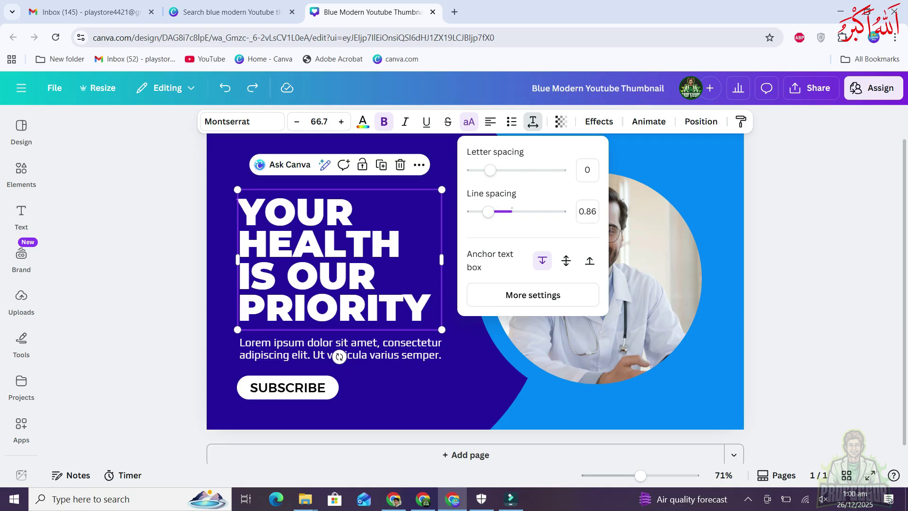
mouse_move(490, 169)
mouse_down()
mouse_move(519, 170)
mouse_move(476, 170)
mouse_move(489, 170)
mouse_up()
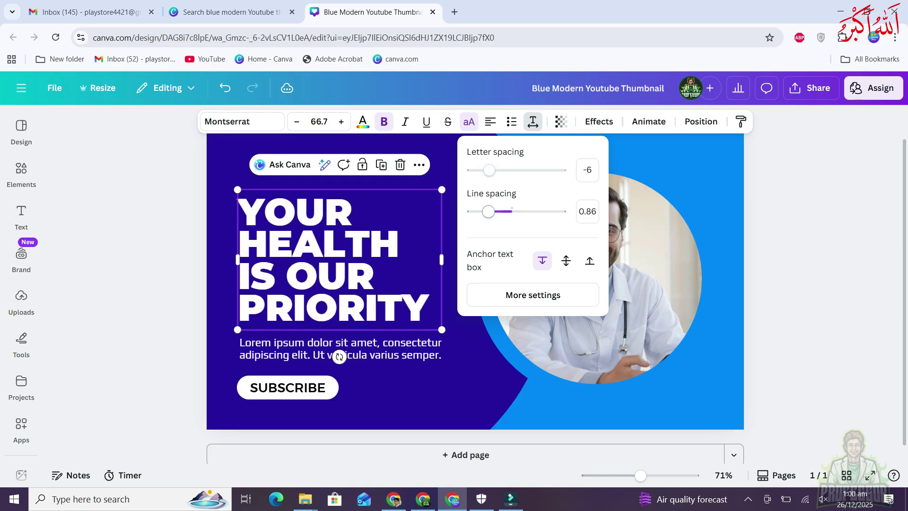
mouse_move(488, 212)
mouse_down()
mouse_move(530, 211)
mouse_move(487, 212)
mouse_up()
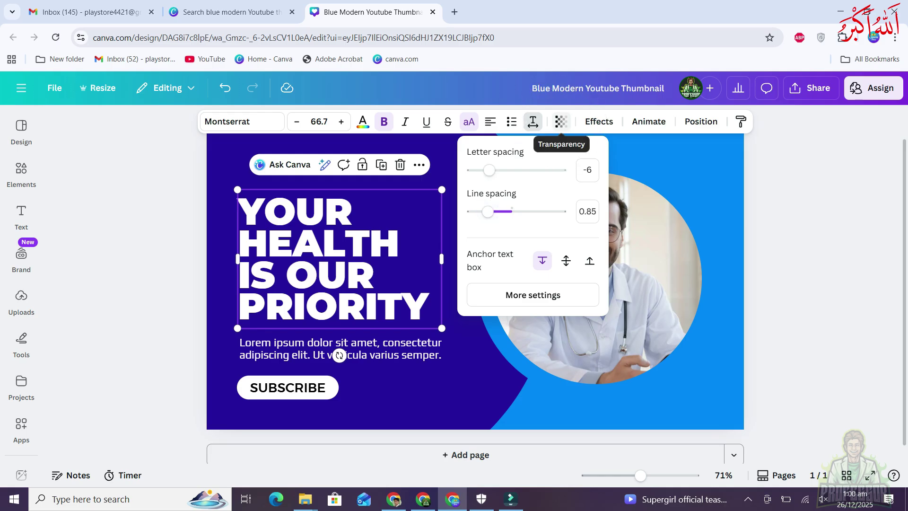
Glance at the transparency setting, then drag the headline right over the photo circle
click(561, 122)
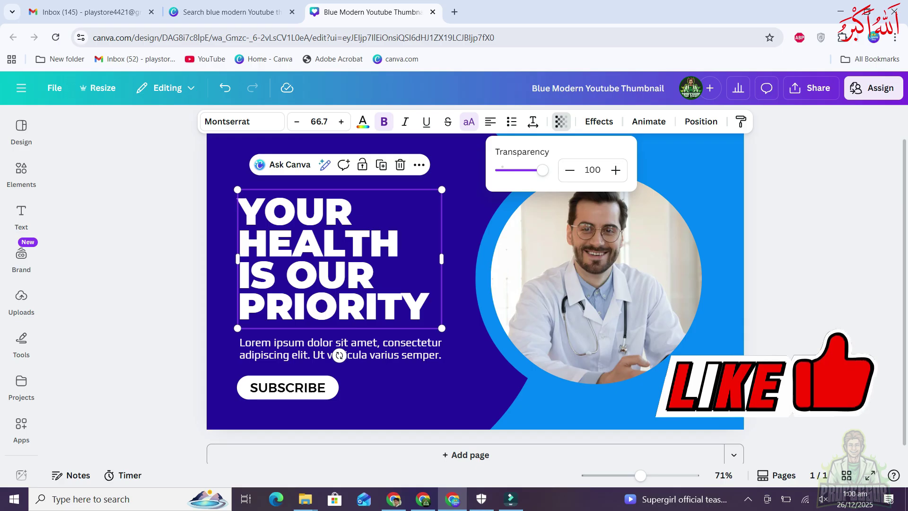
click(460, 215)
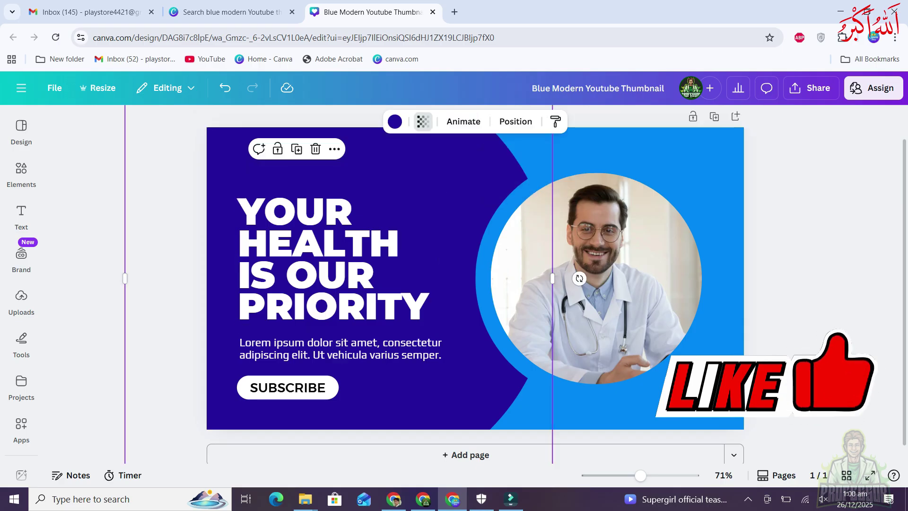
click(331, 274)
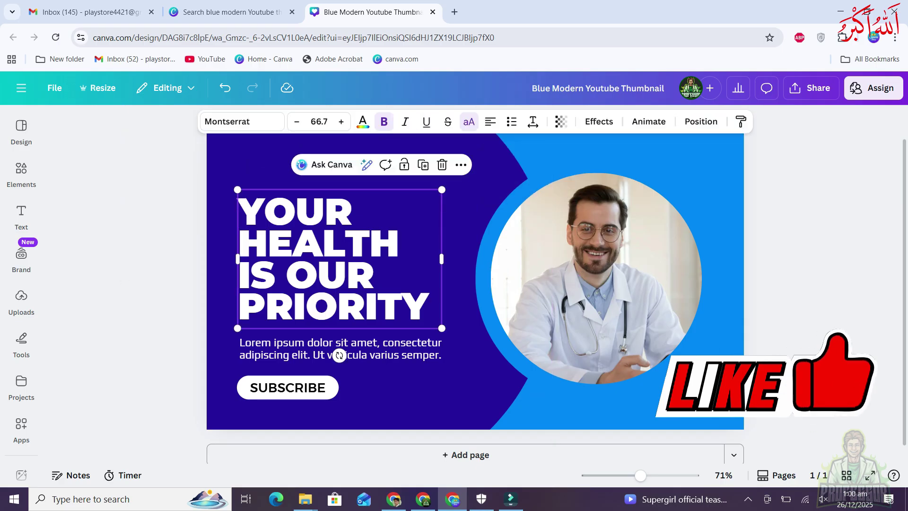
drag(331, 274, 526, 271)
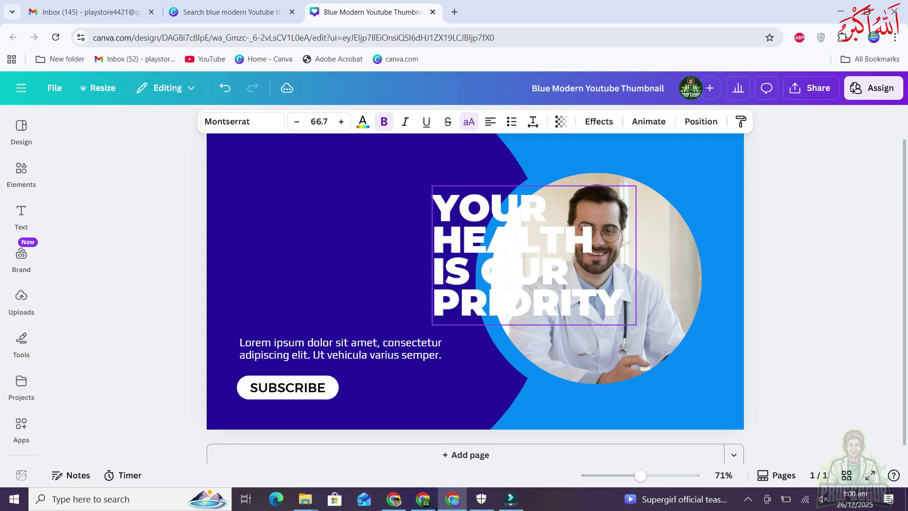
Try a much lower headline transparency, bring up the text effects, and undo the transparency change
click(561, 121)
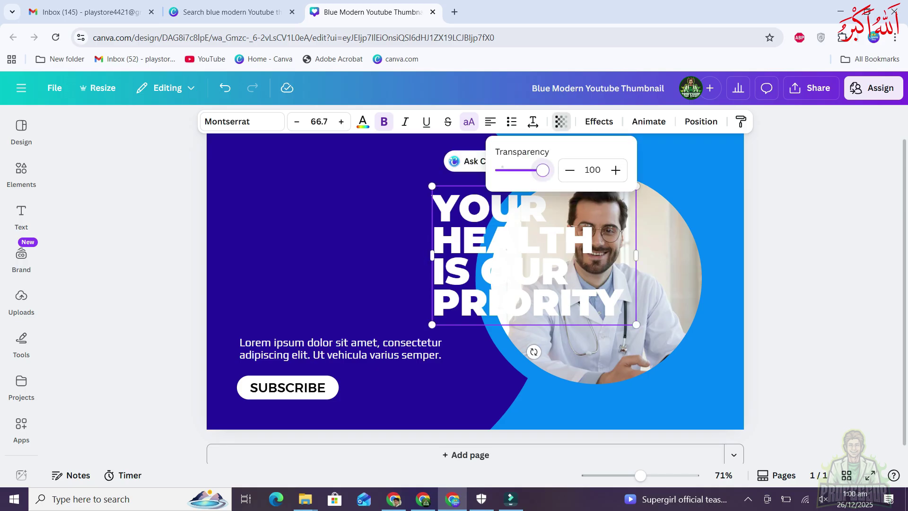
drag(543, 170, 509, 170)
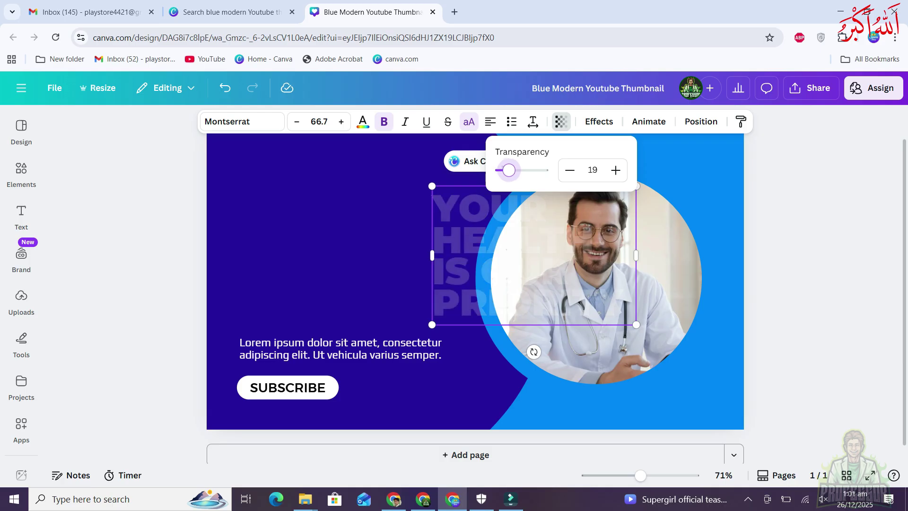
click(599, 121)
key(ctrl+z)
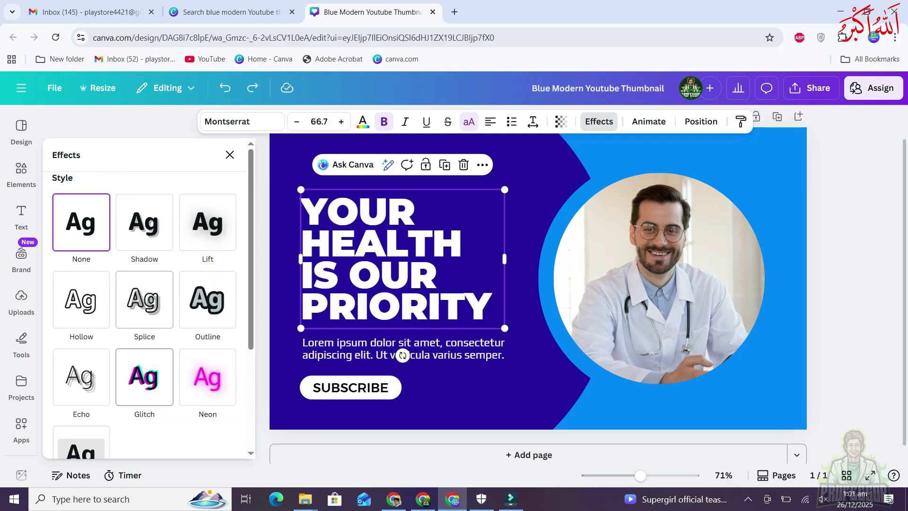
click(144, 221)
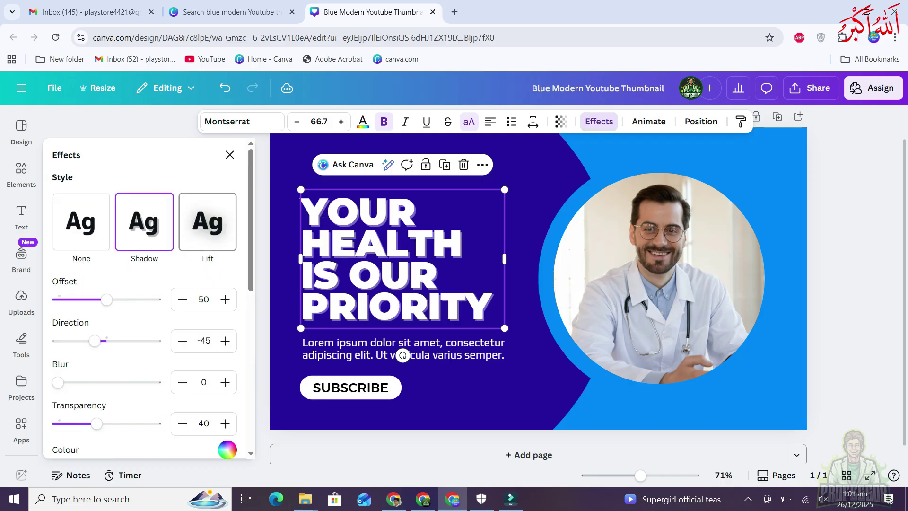
click(207, 222)
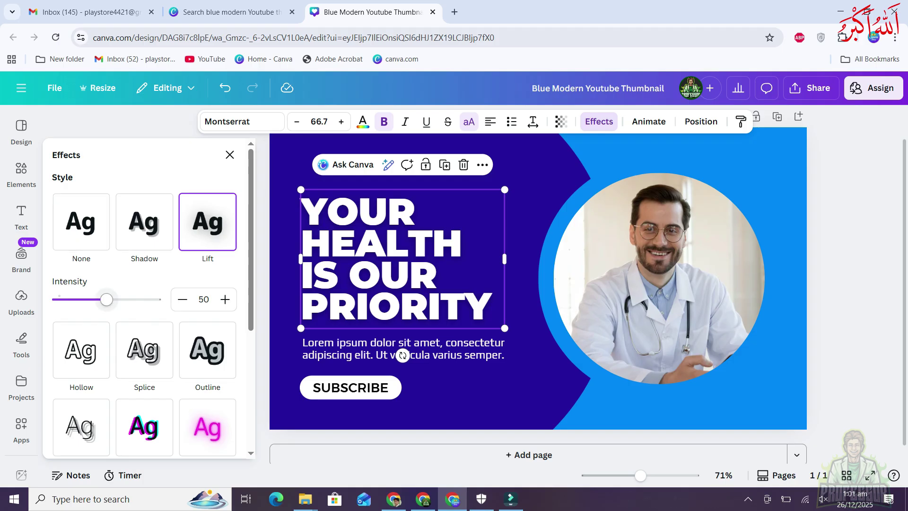
click(207, 350)
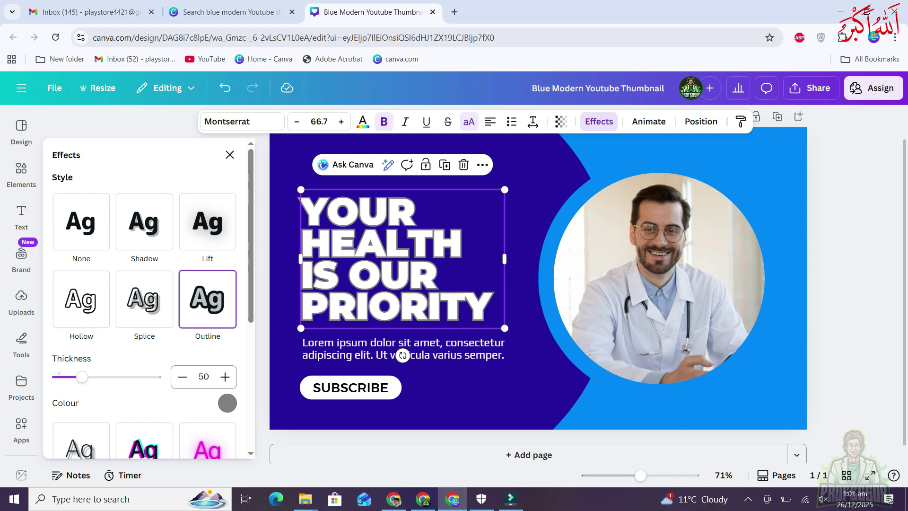
mouse_move(82, 377)
mouse_down()
mouse_move(142, 377)
mouse_move(87, 377)
mouse_up()
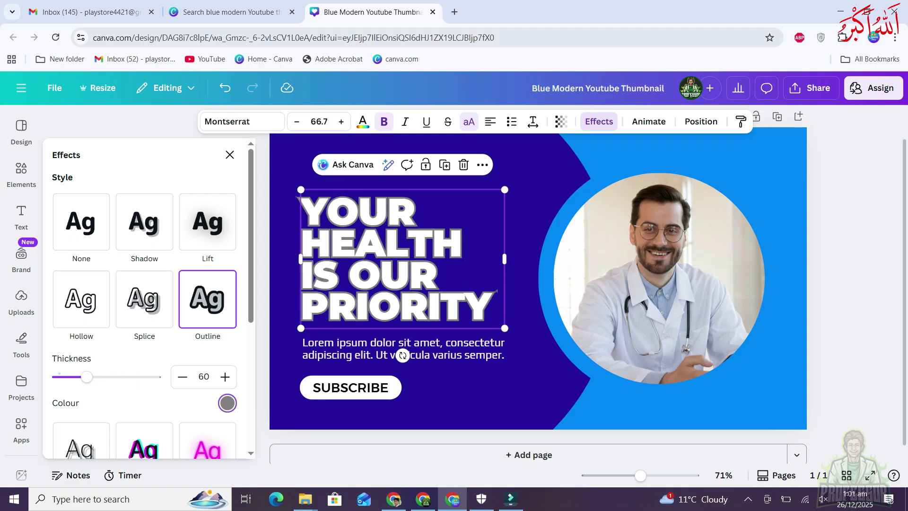
click(227, 403)
scroll(142, 308, down, 2)
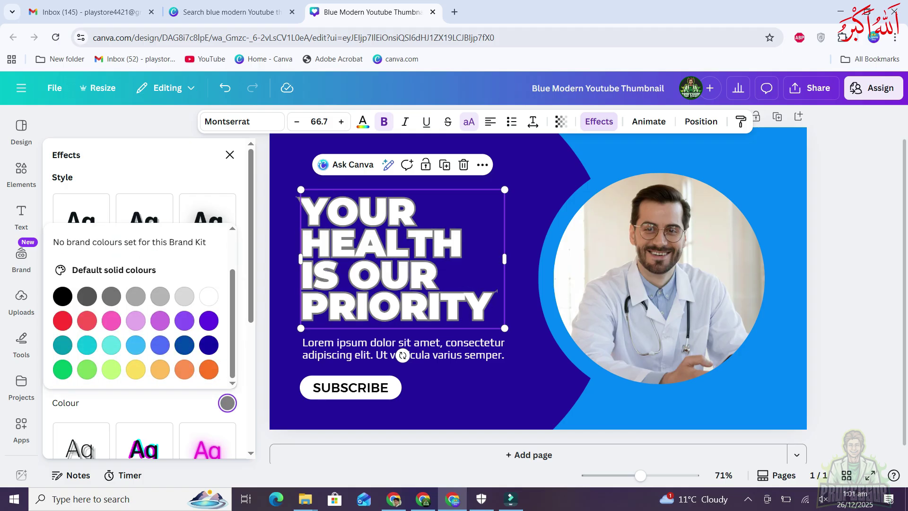
click(111, 369)
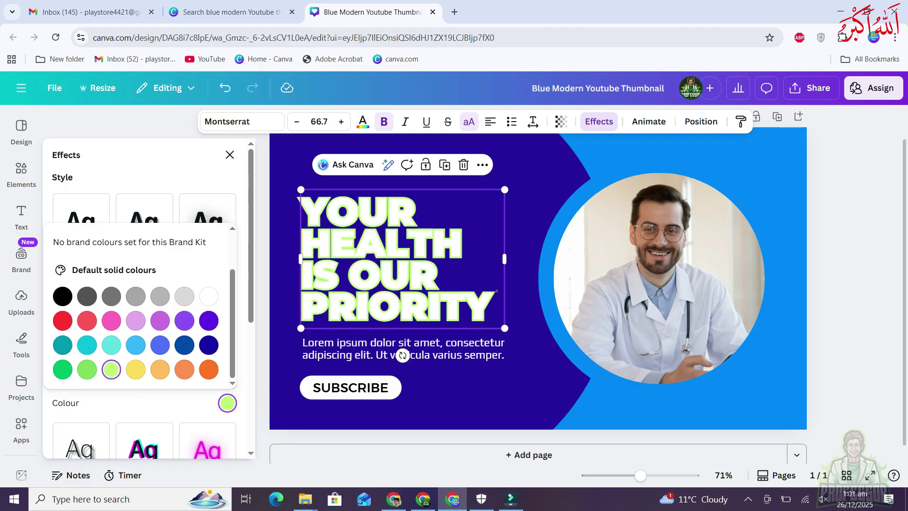
click(136, 370)
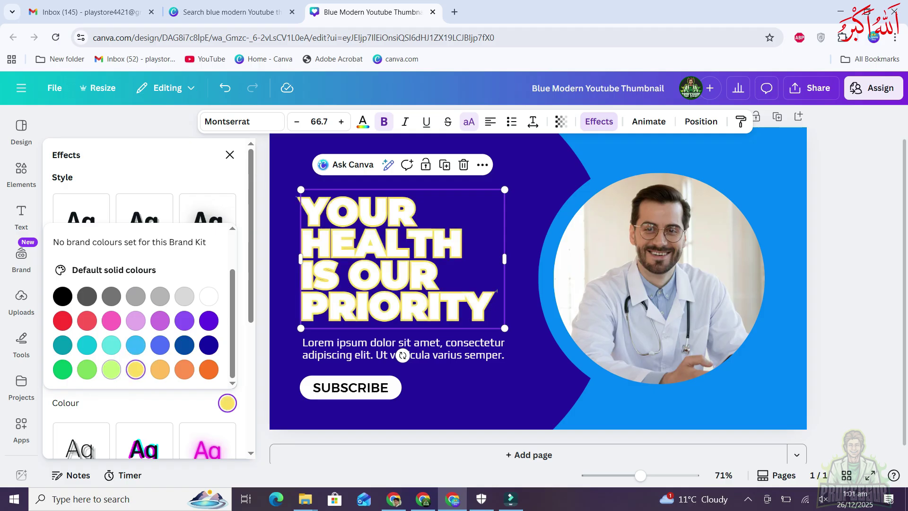
click(209, 296)
click(81, 209)
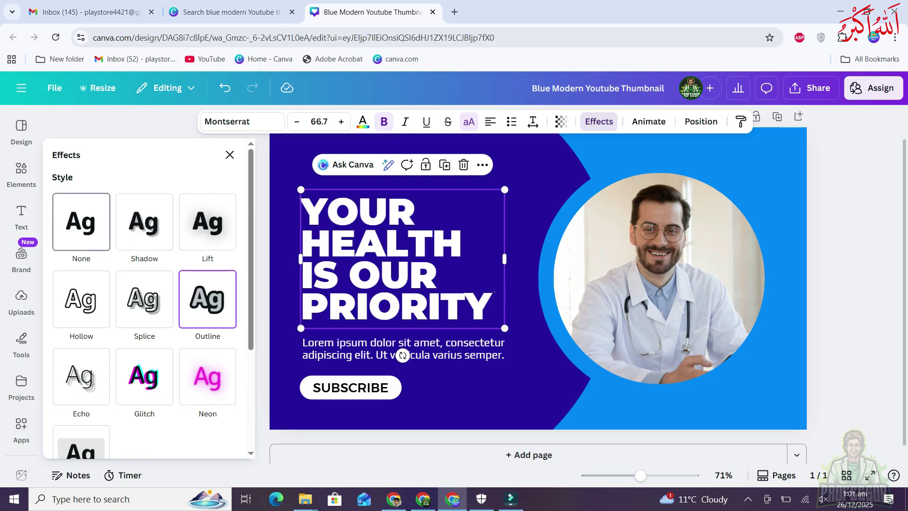
scroll(142, 284, down, 3)
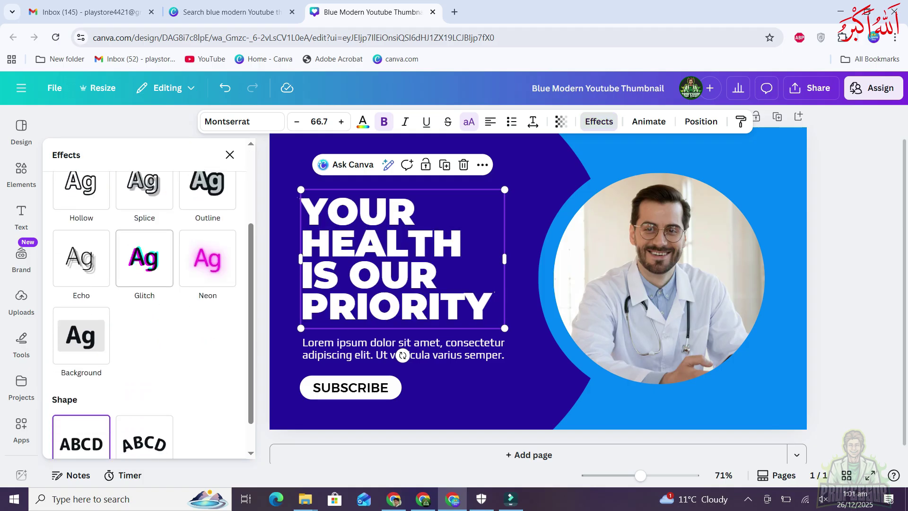
click(82, 335)
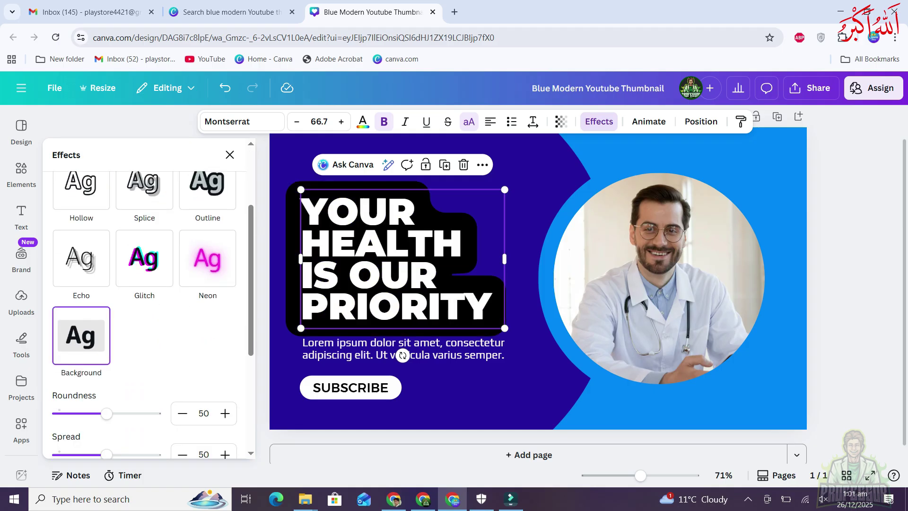
scroll(142, 307, down, 1)
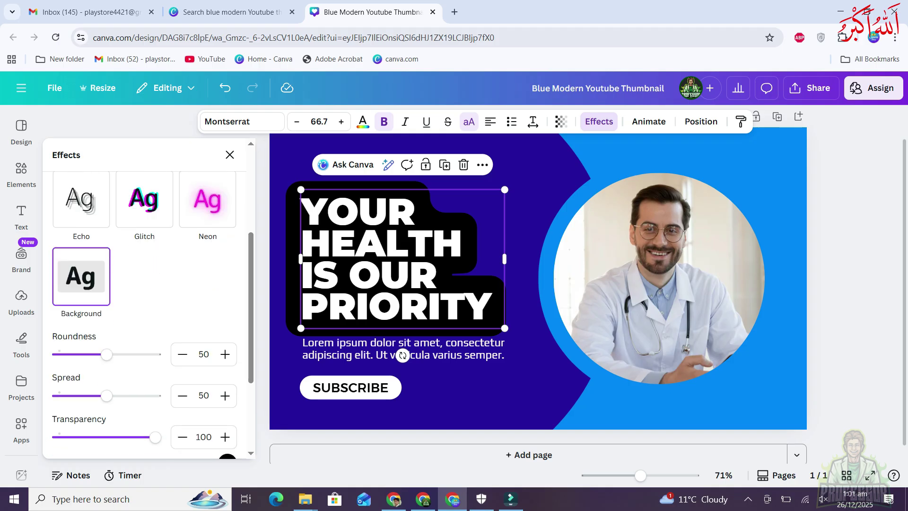
scroll(142, 307, down, 2)
scroll(142, 307, up, 3)
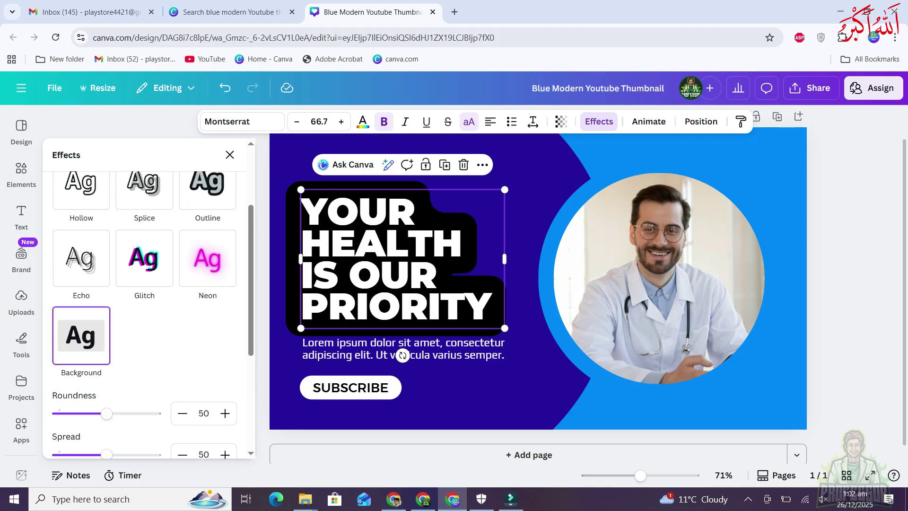
scroll(142, 298, up, 3)
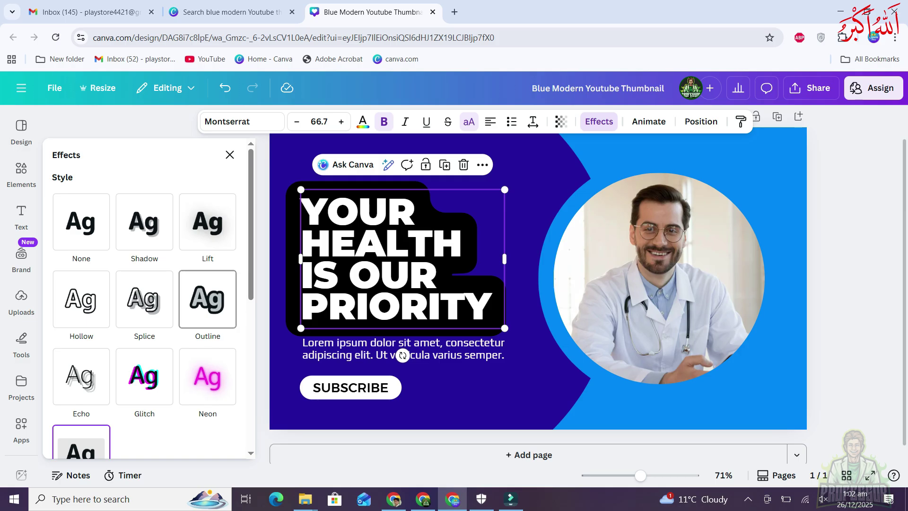
click(81, 222)
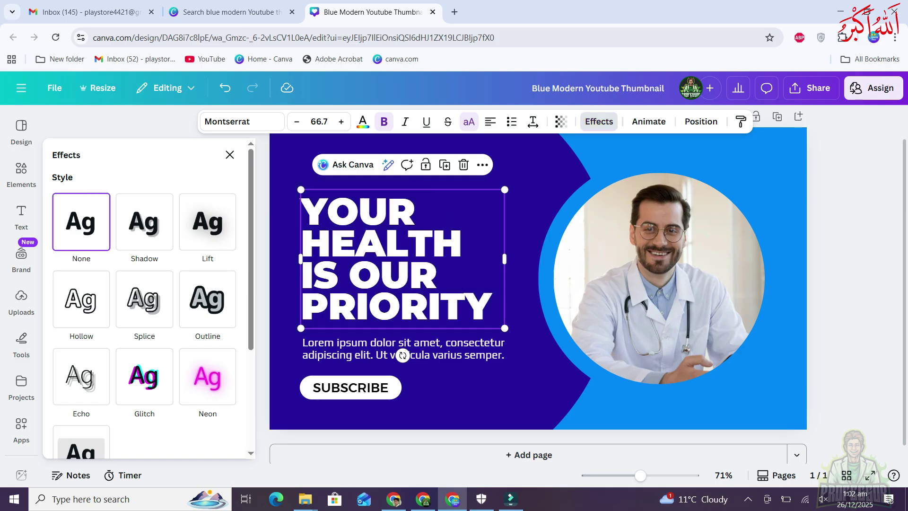
Shrink the headline, apply the Curve shape effect and move it toward the photo
scroll(144, 298, down, 2)
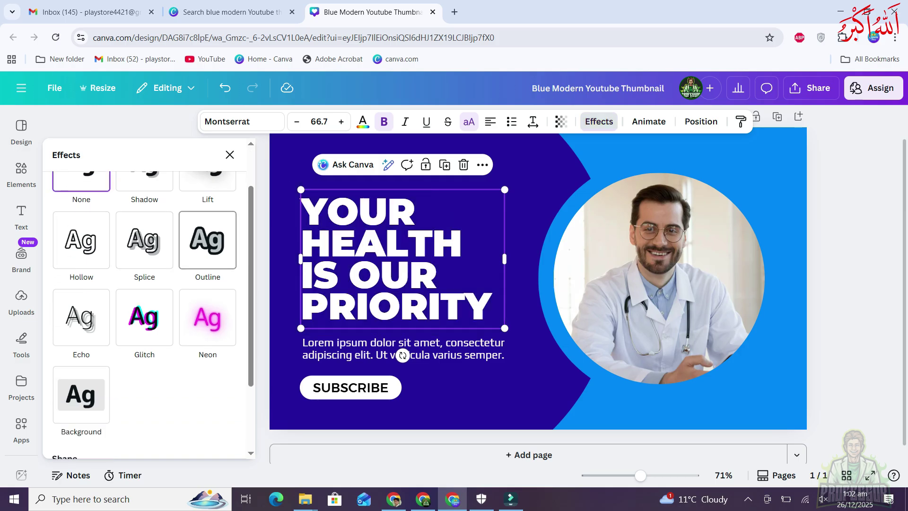
drag(504, 328, 472, 306)
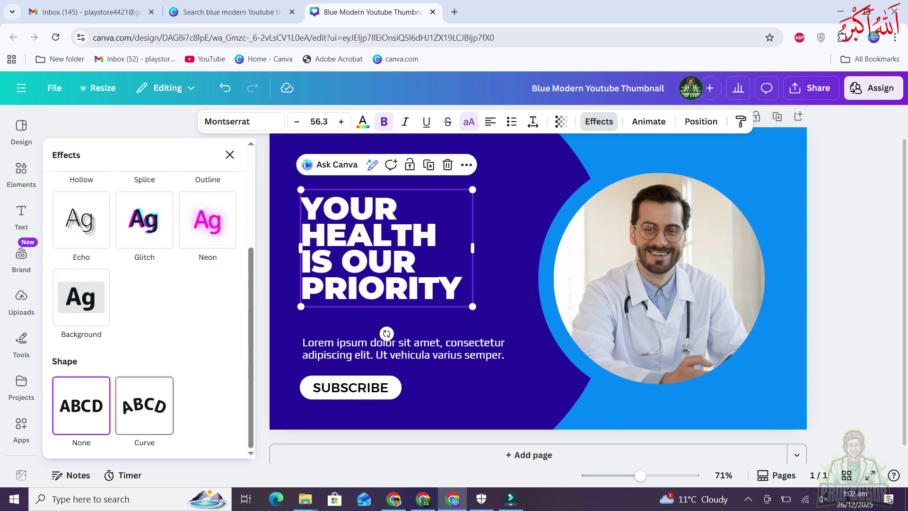
click(145, 405)
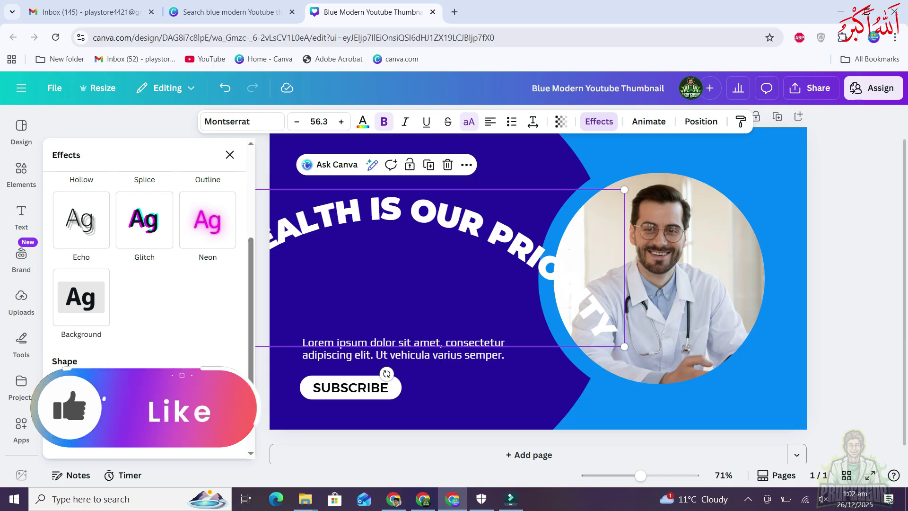
mouse_move(440, 268)
mouse_down()
mouse_move(731, 225)
mouse_move(685, 213)
mouse_up()
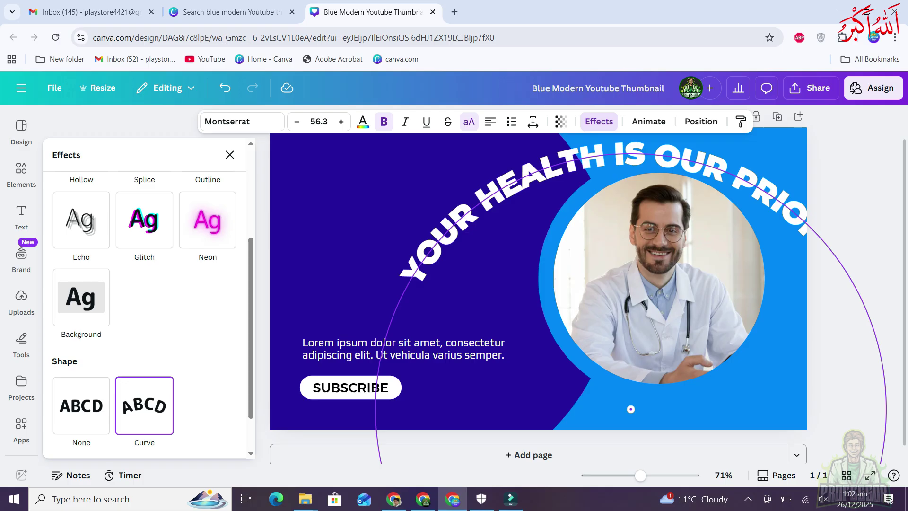
drag(630, 408, 631, 408)
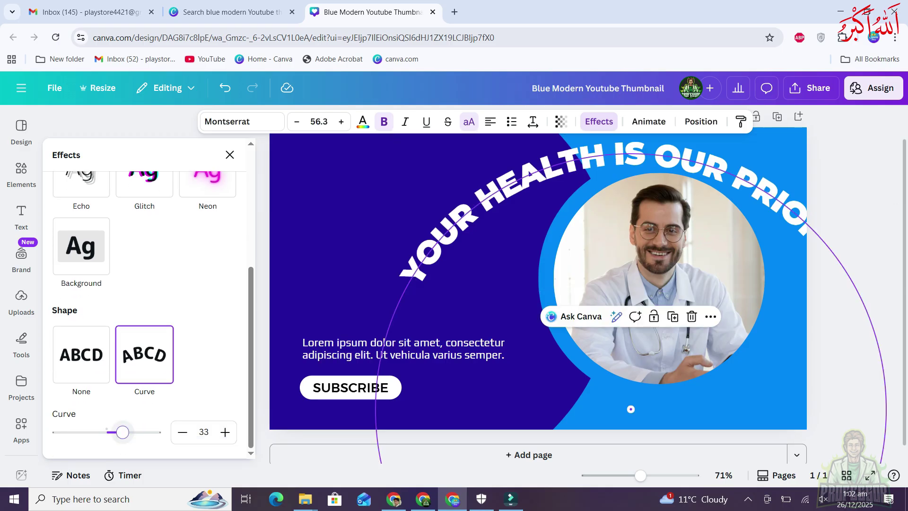
Set Curve to 63 and centre the arced headline over the doctor's photo circle
drag(122, 432, 137, 432)
drag(631, 273, 659, 277)
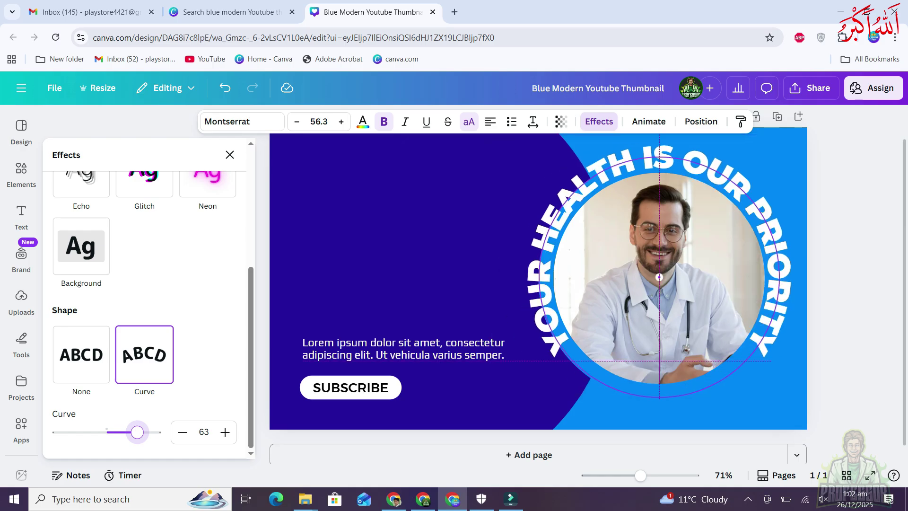
right_click(534, 279)
click(534, 279)
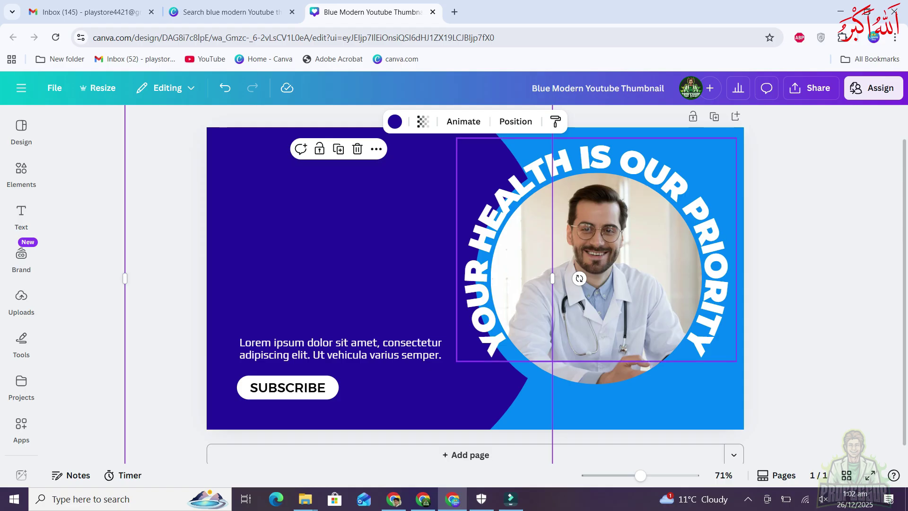
click(596, 160)
click(599, 121)
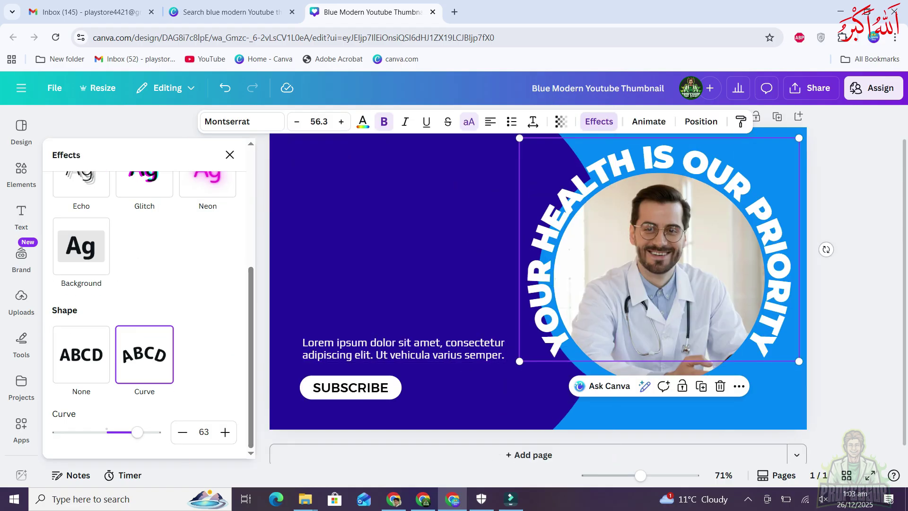
Try a negative curve, then set Shape to None and narrow the headline onto four lines at left
drag(137, 432, 70, 432)
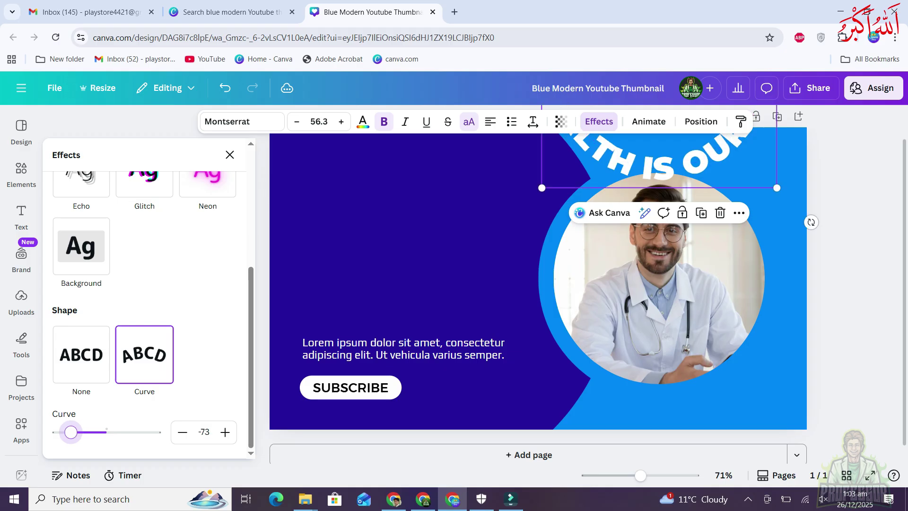
mouse_move(662, 161)
mouse_down()
mouse_move(434, 242)
mouse_move(440, 329)
mouse_up()
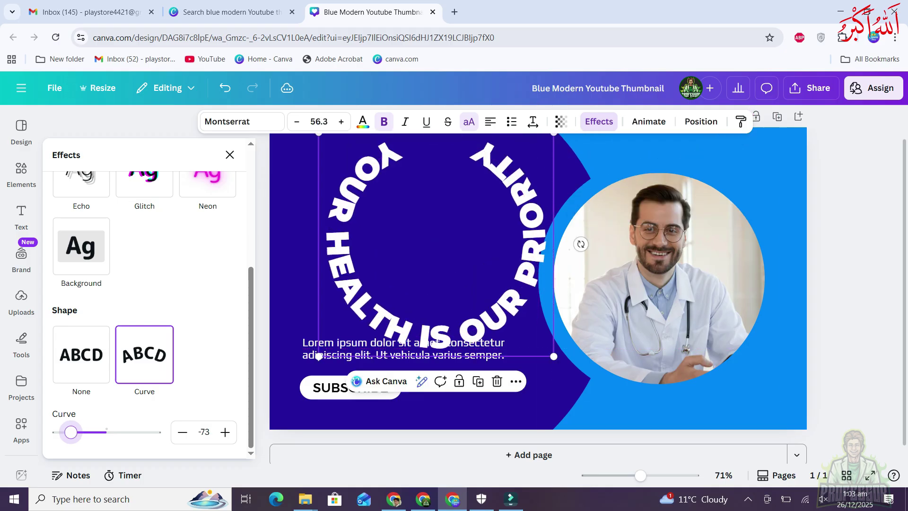
click(81, 354)
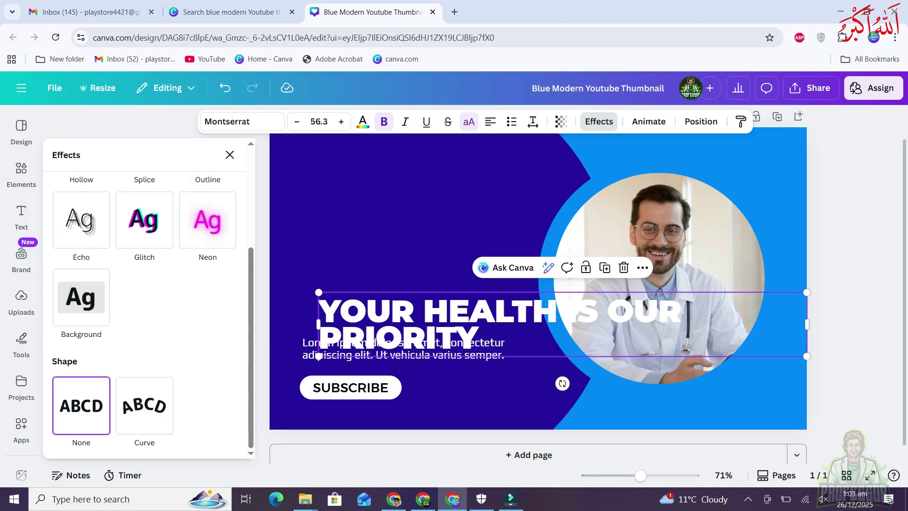
drag(807, 324, 538, 297)
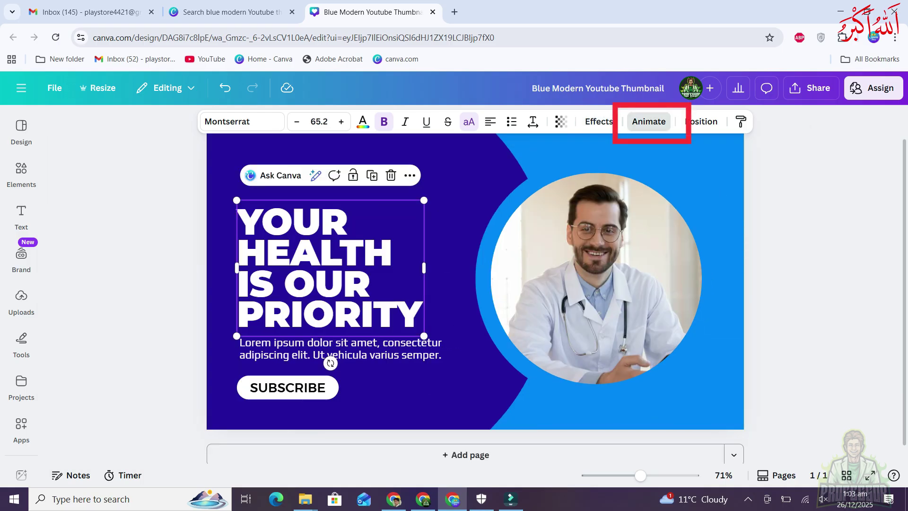
Preview Ascend, Shift, Block and Merge on the headline, then apply Typewriter
click(649, 121)
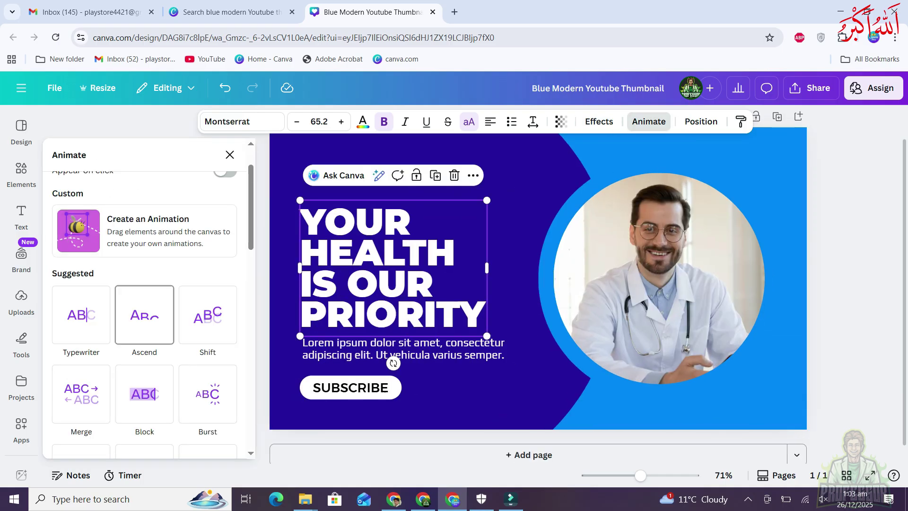
click(81, 314)
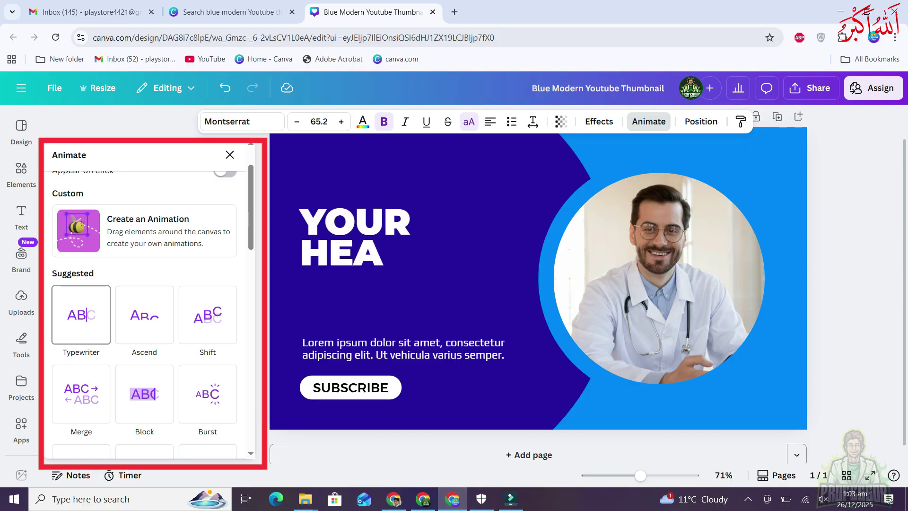
click(144, 315)
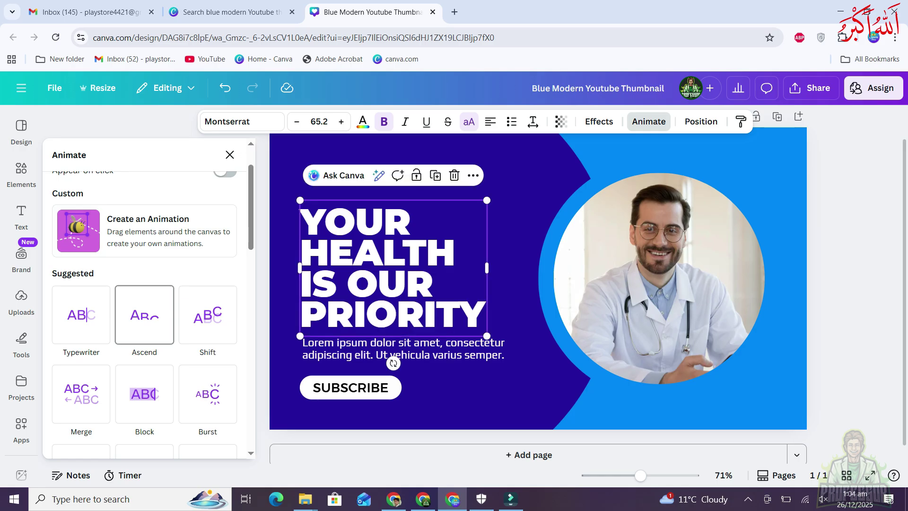
click(208, 314)
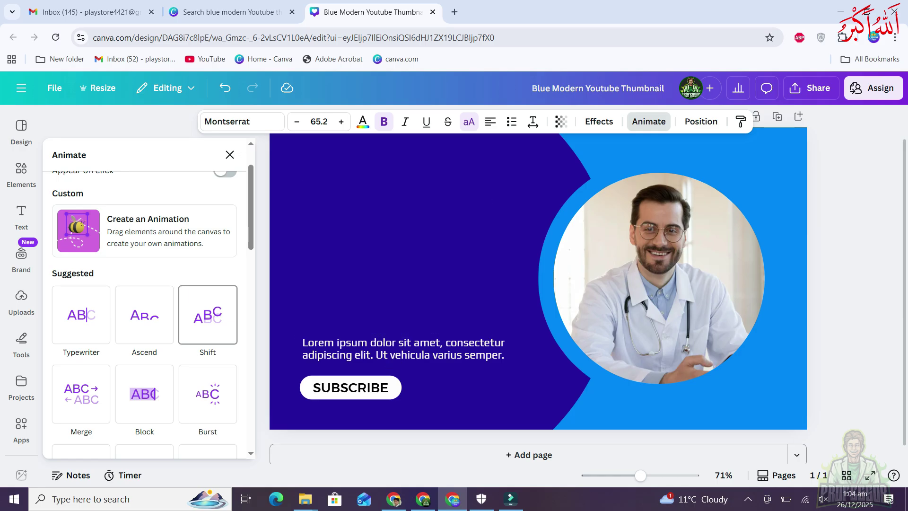
click(144, 393)
click(82, 394)
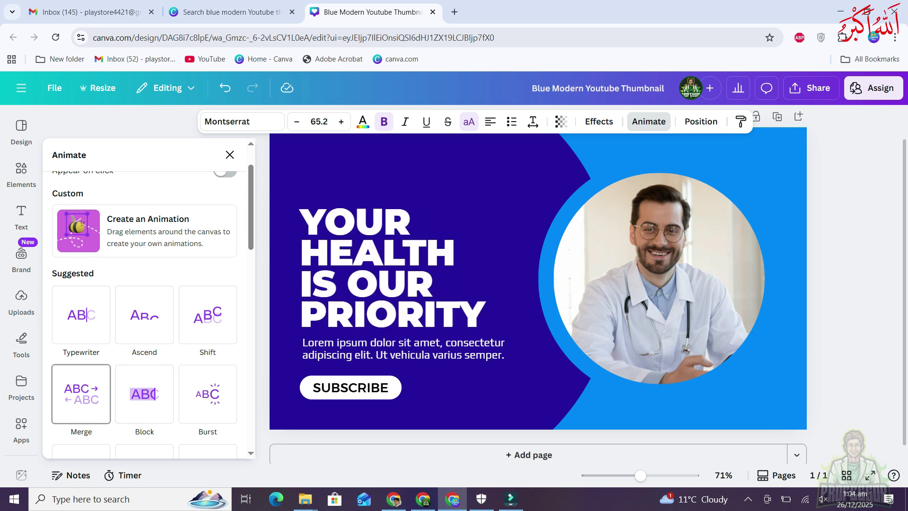
click(82, 314)
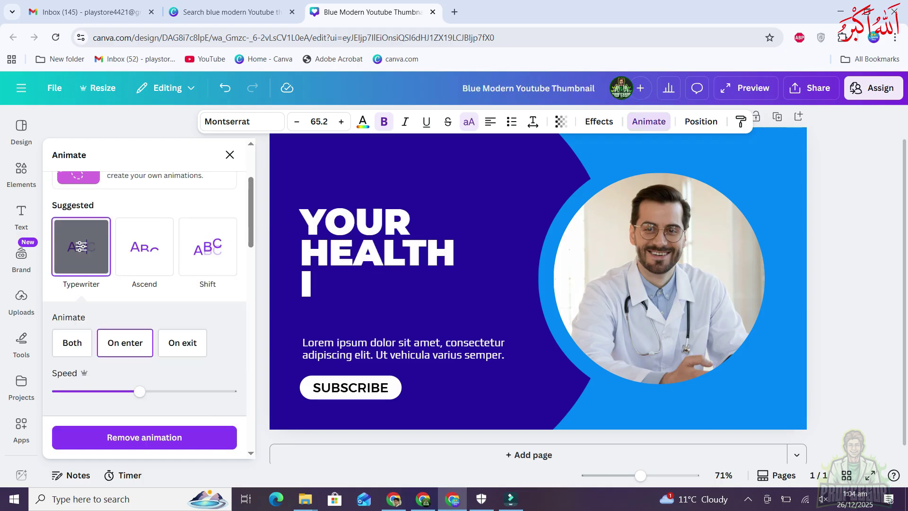
Give the Lorem ipsum paragraph the Burst animation
click(401, 349)
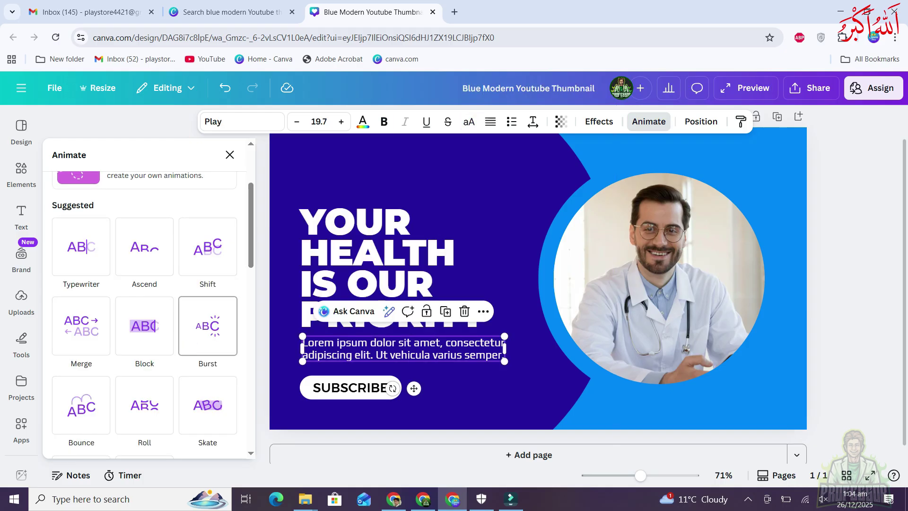
click(208, 326)
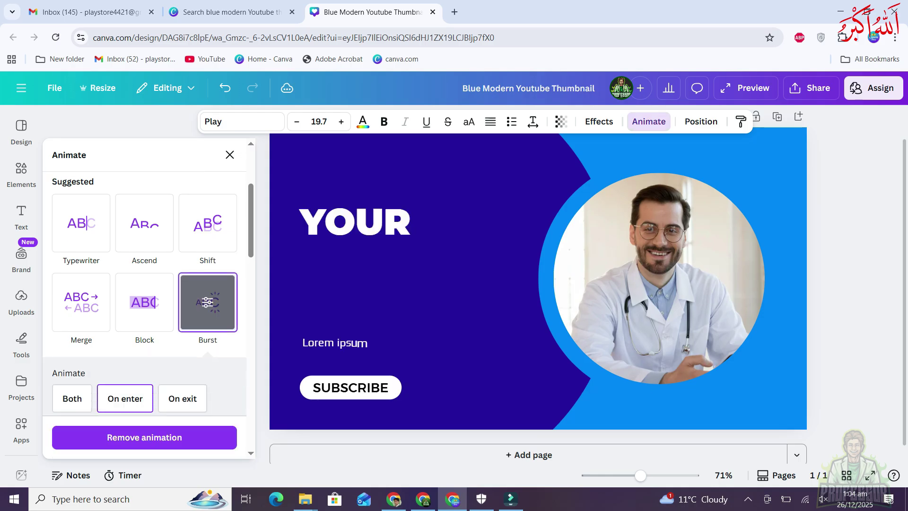
click(350, 387)
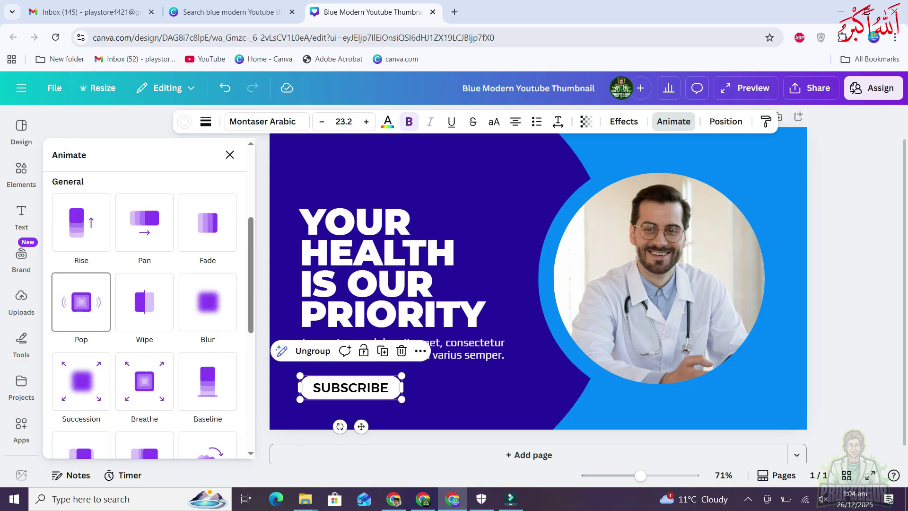
Apply Pop to SUBSCRIBE and Pan to the doctor photo after trying Breathe, then preview full screen
click(80, 301)
click(510, 265)
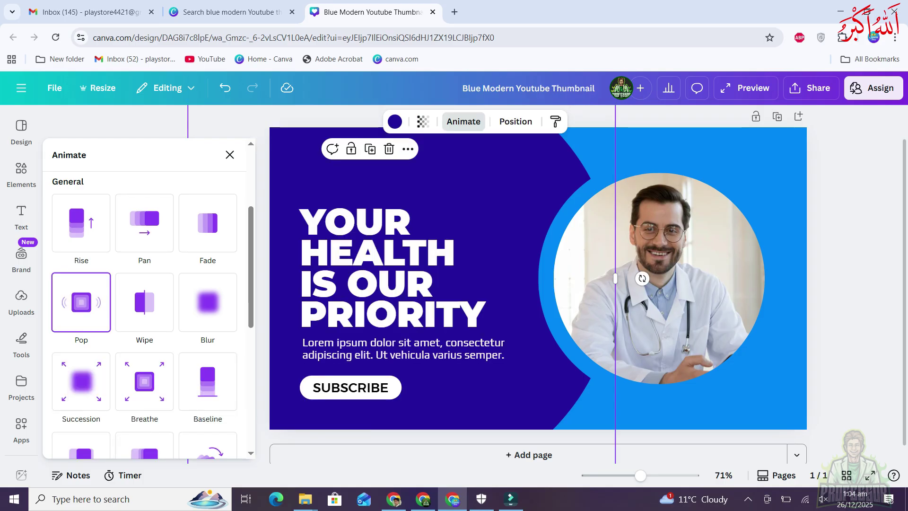
click(659, 278)
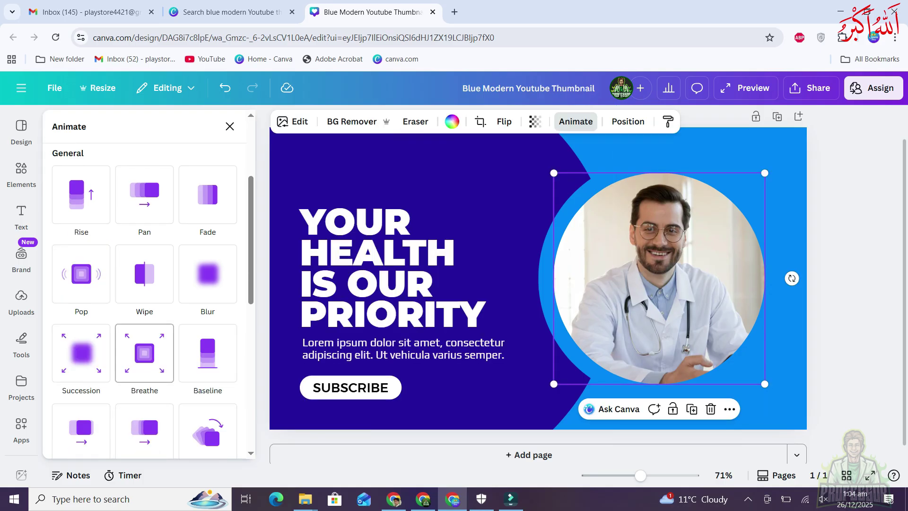
click(144, 352)
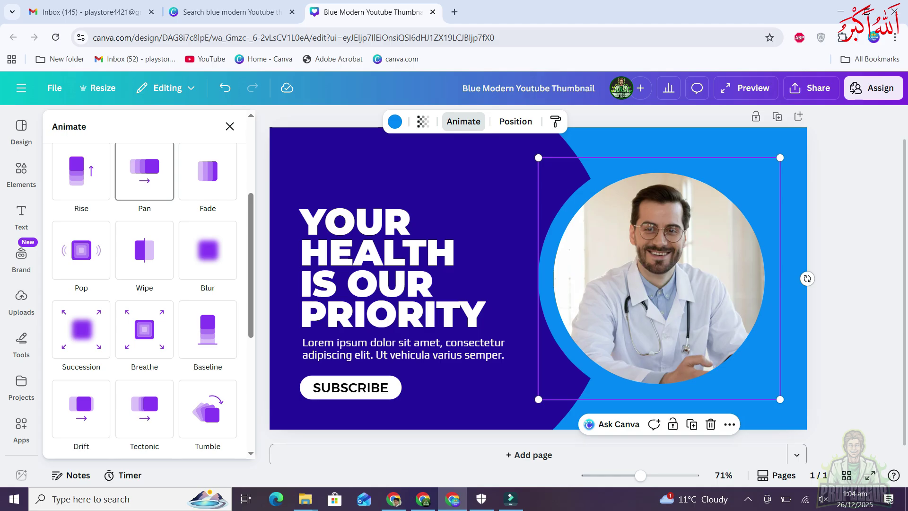
click(145, 172)
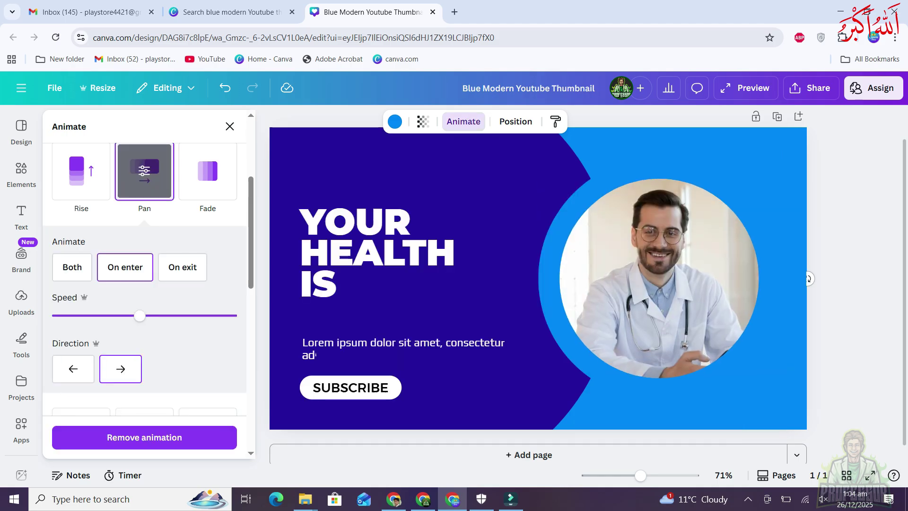
click(869, 475)
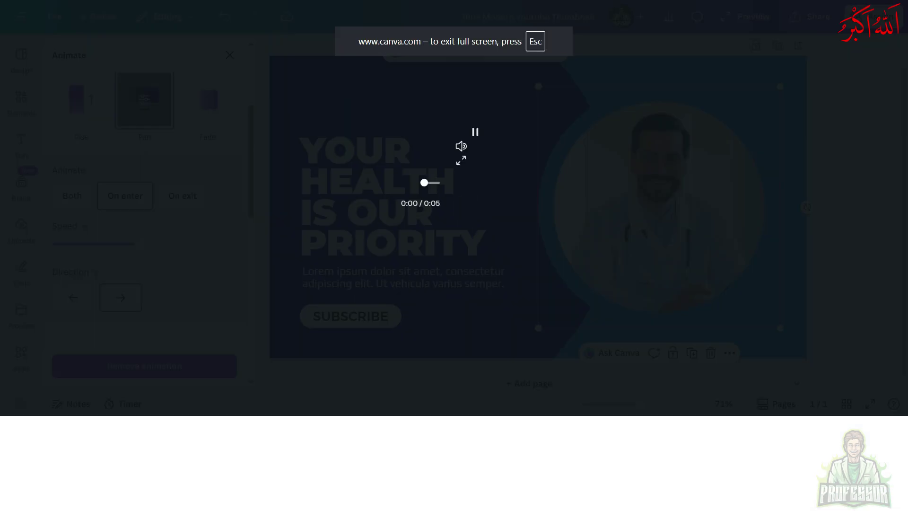
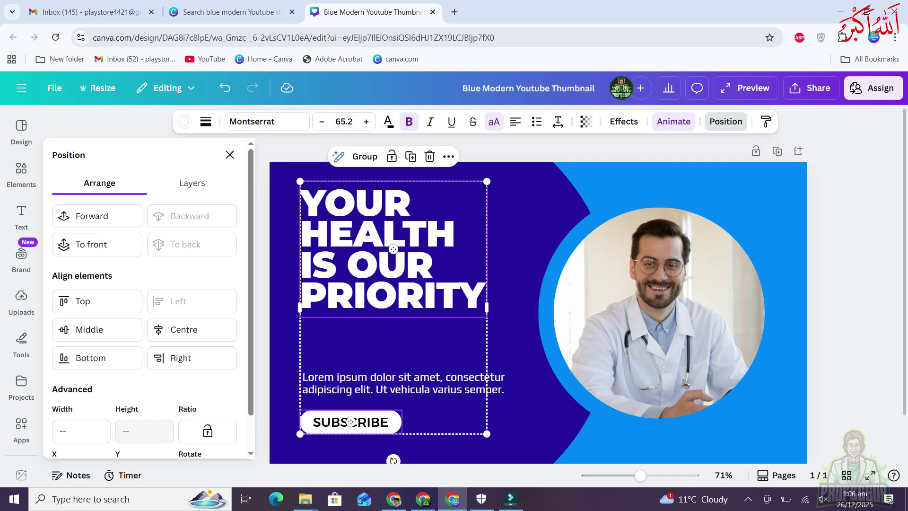
Try right-aligning the grouped heading, body text and button, then undo it
click(189, 358)
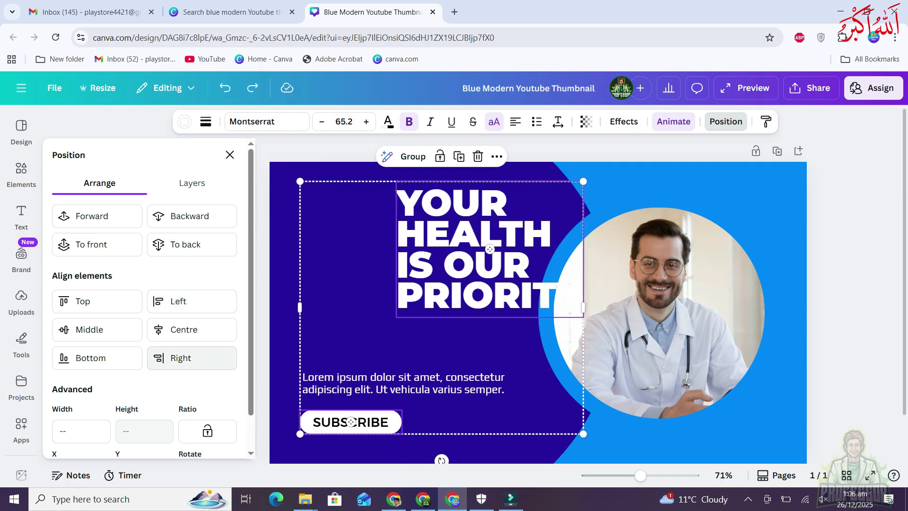
click(189, 358)
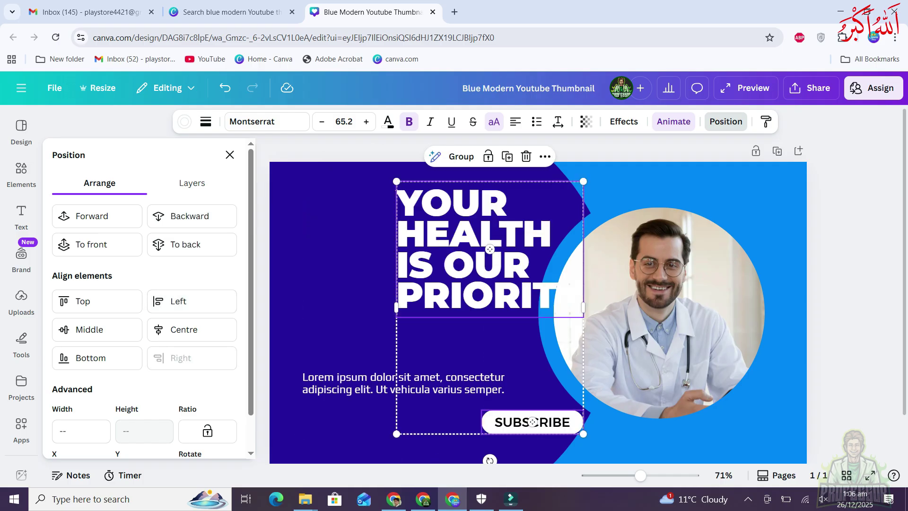
key(ctrl+z)
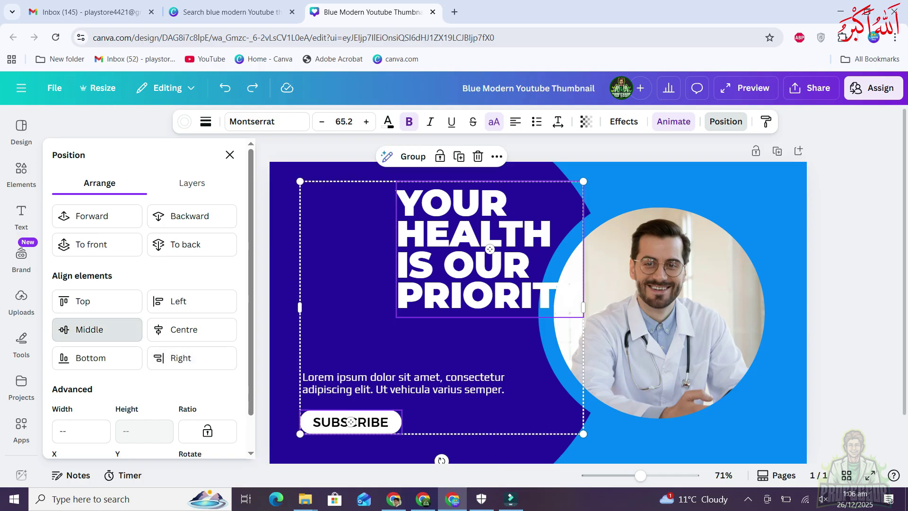
Try middle and centre alignment on the text group, undo it, and nudge the doctor photo up-right
click(90, 330)
click(184, 329)
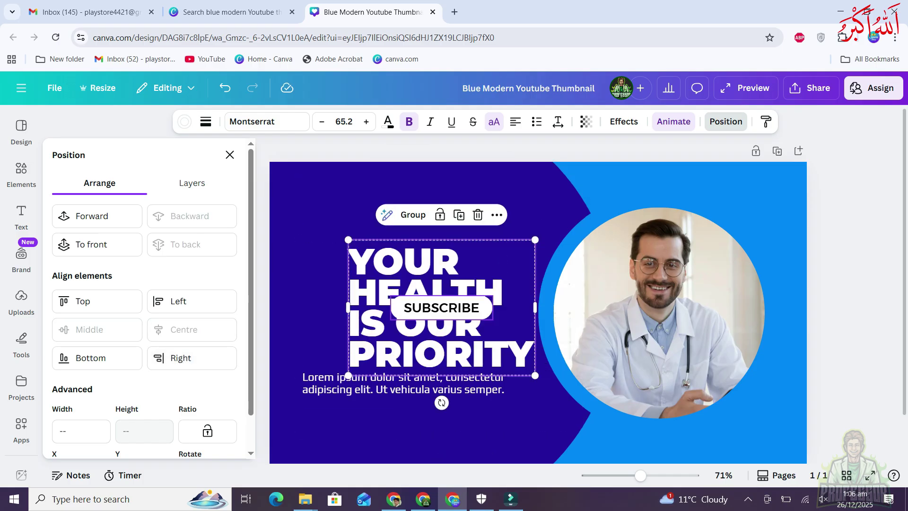
key(ctrl+z)
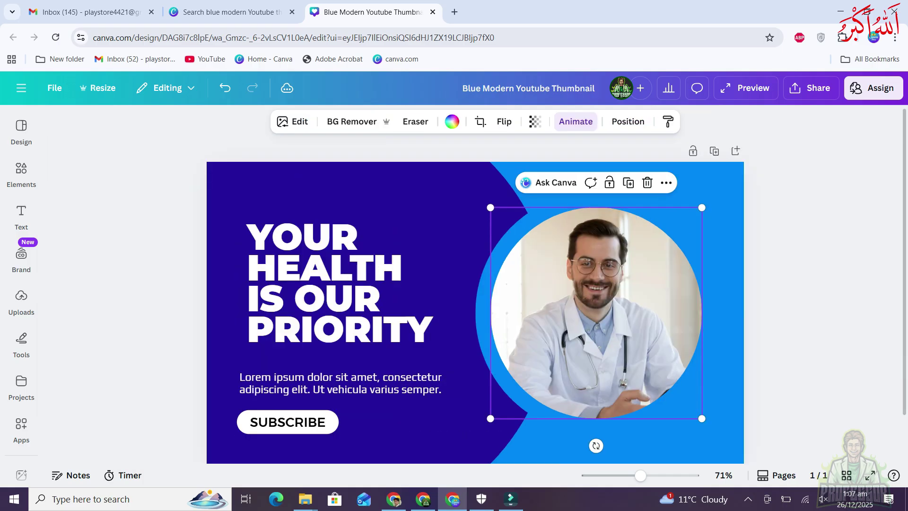
drag(596, 312, 650, 276)
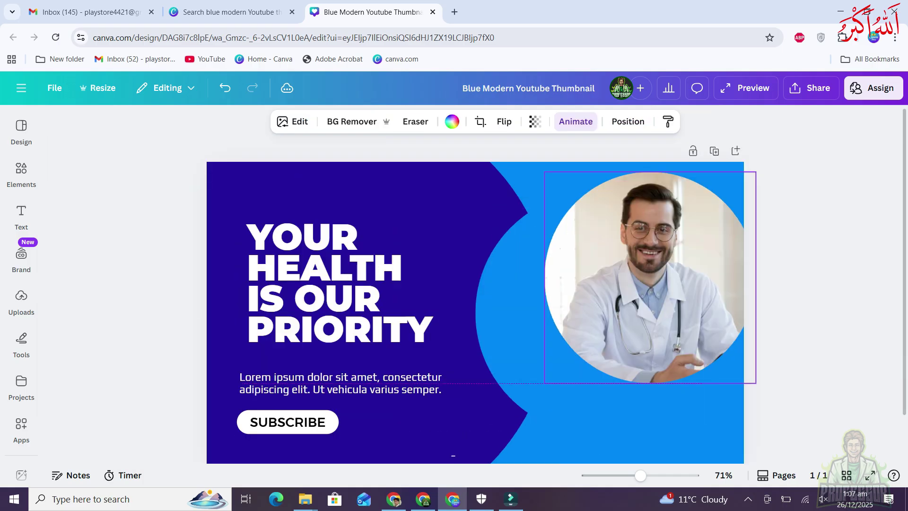
click(517, 317)
drag(516, 317, 401, 313)
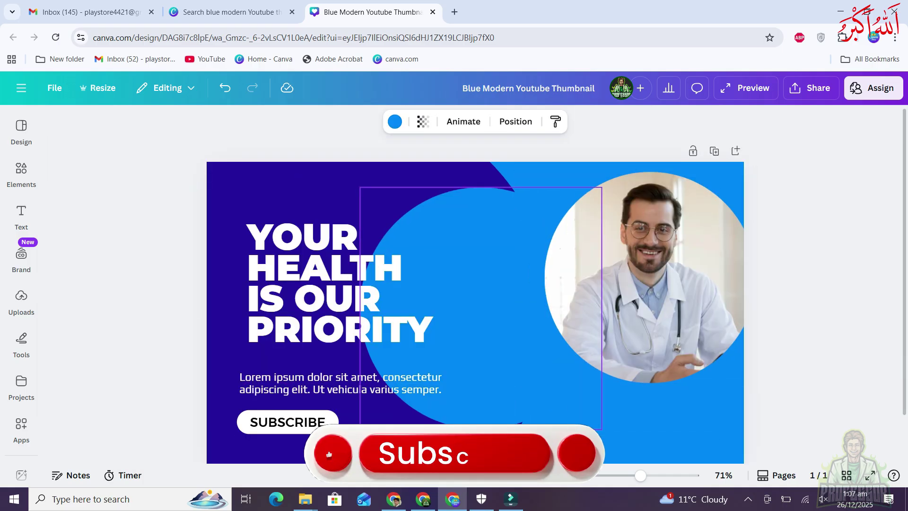
click(395, 122)
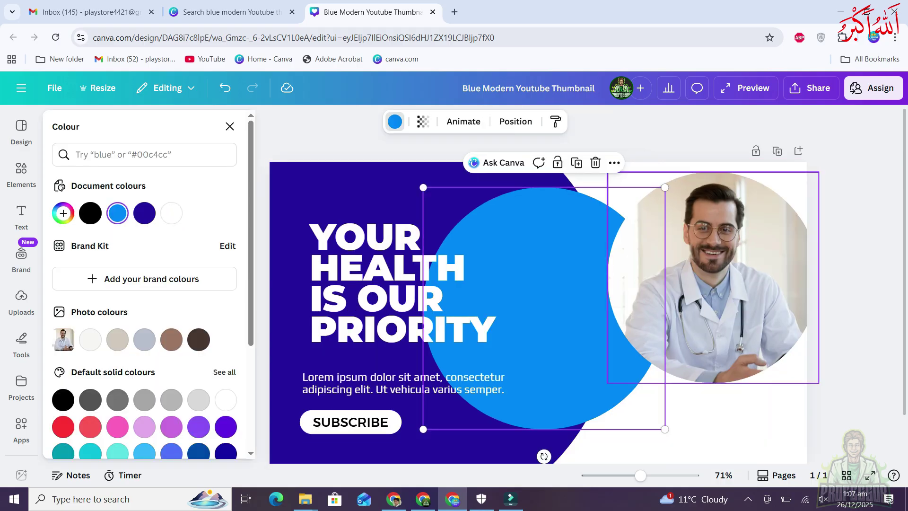
shift+click(714, 283)
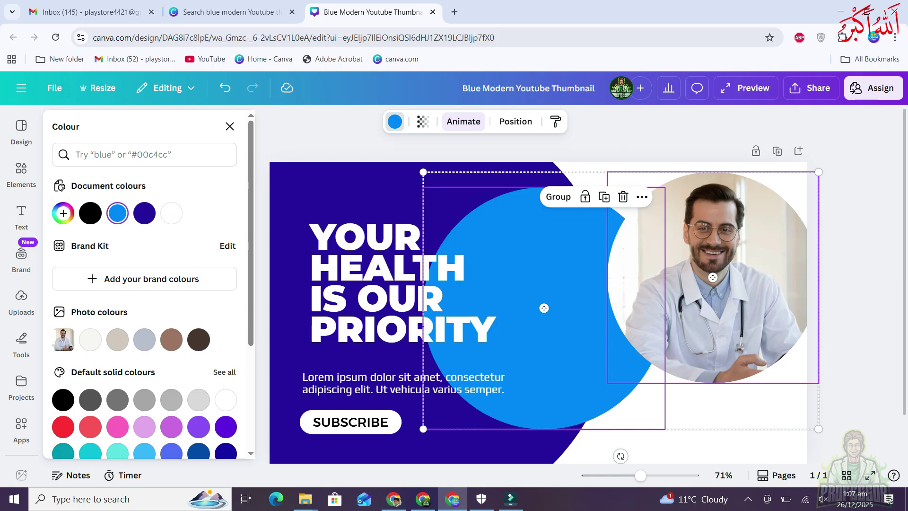
click(516, 121)
click(192, 301)
click(97, 302)
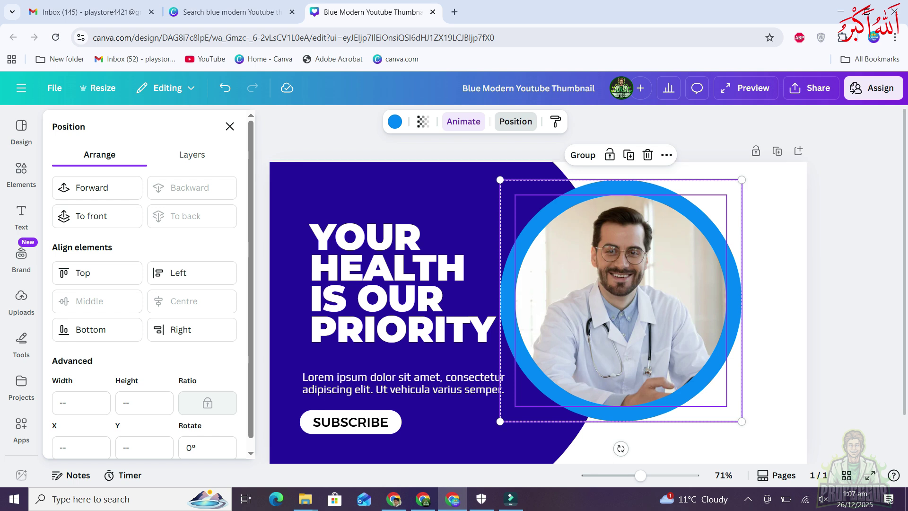
key(Escape)
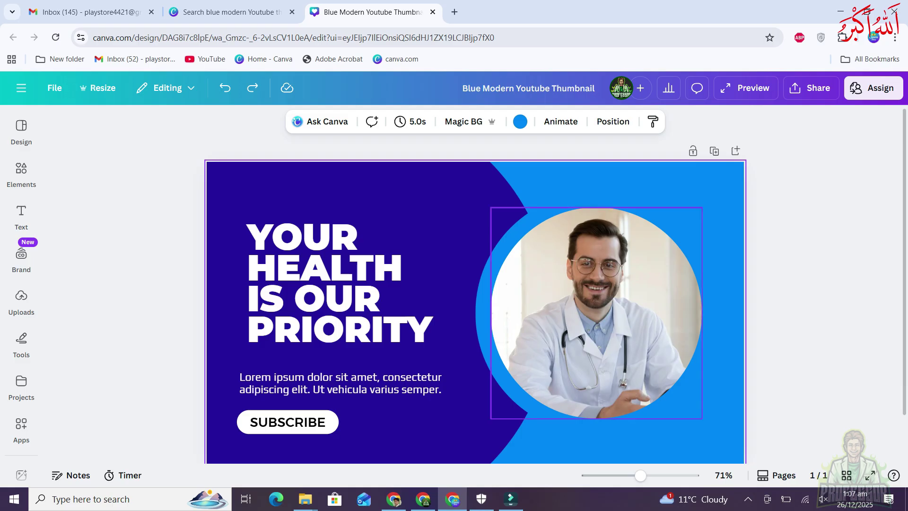
click(331, 293)
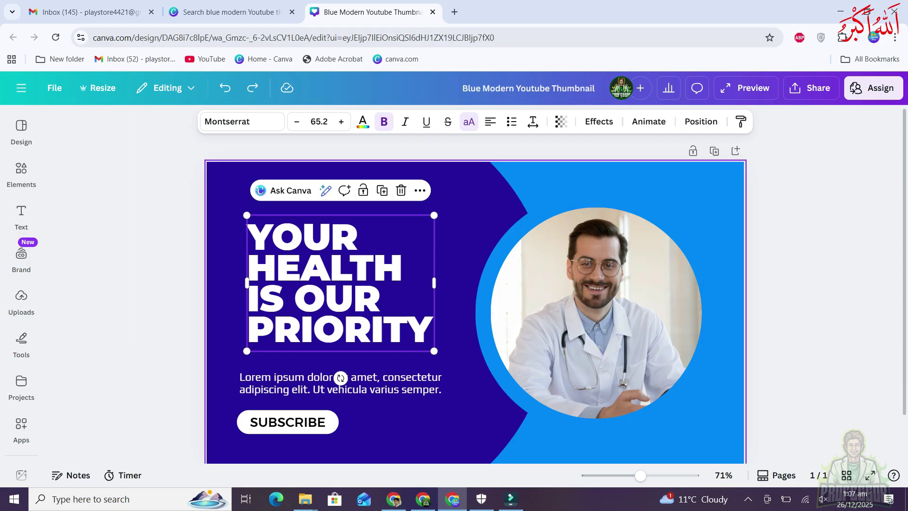
click(466, 227)
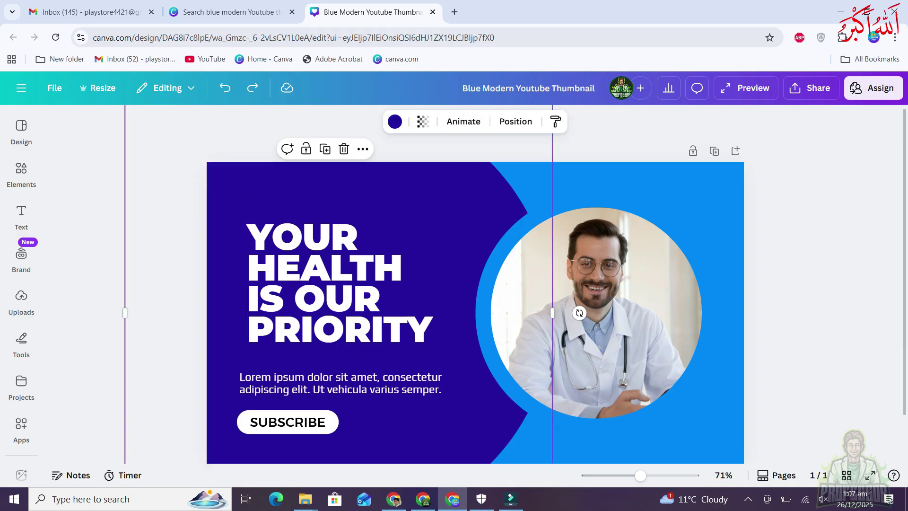
drag(466, 227, 674, 312)
key(ctrl+z)
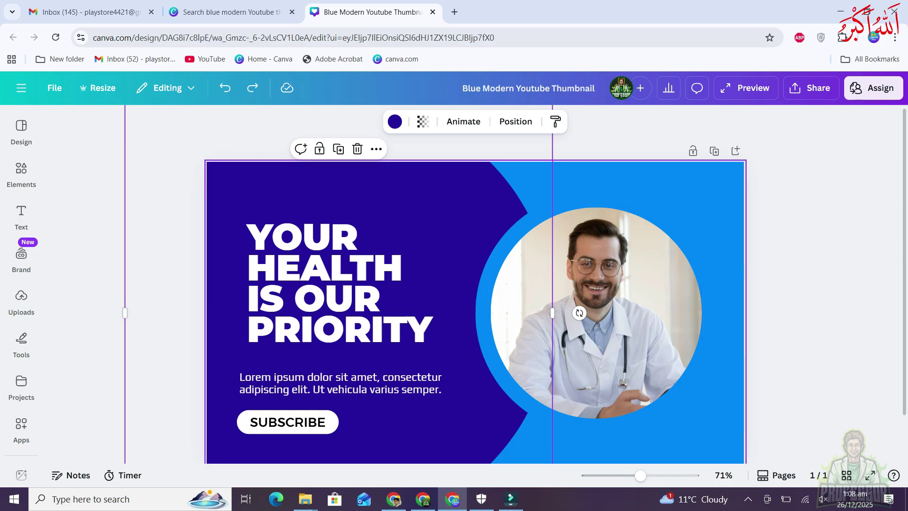
click(719, 284)
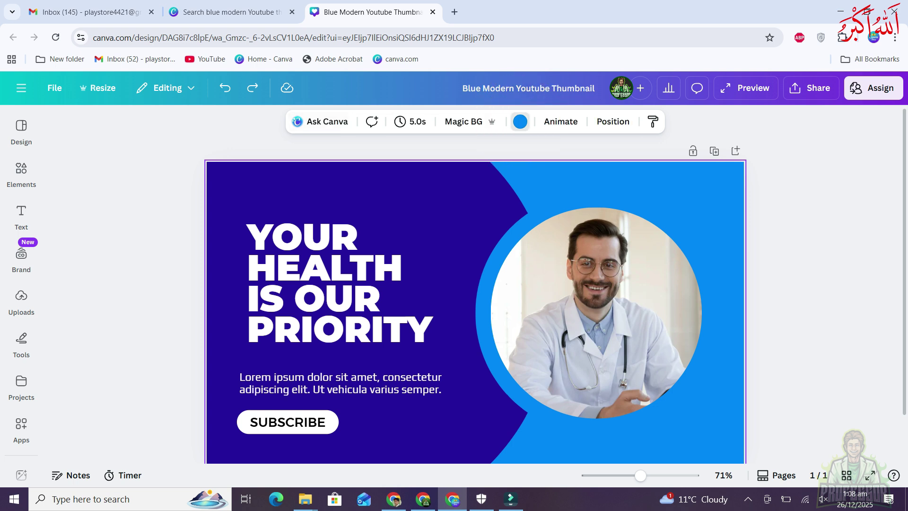
Change the page background from light blue to white, keeping the blue ring around the photo
click(519, 122)
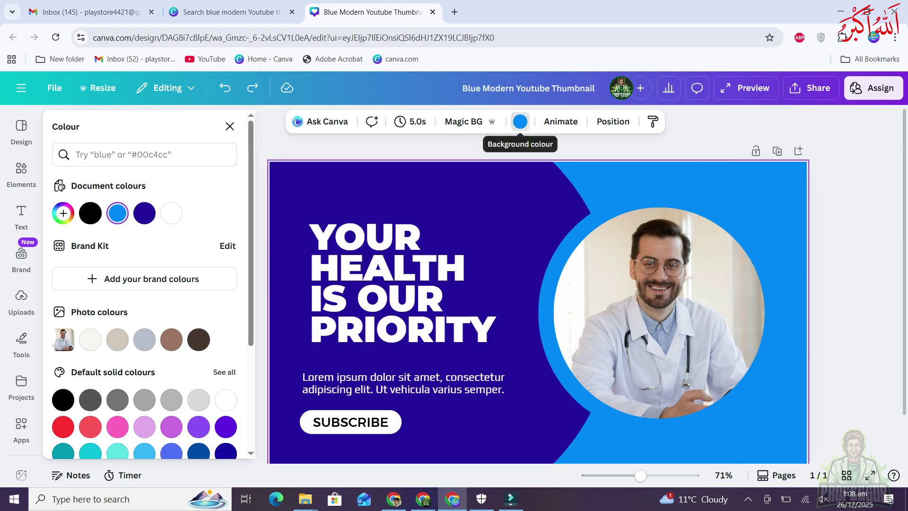
click(171, 213)
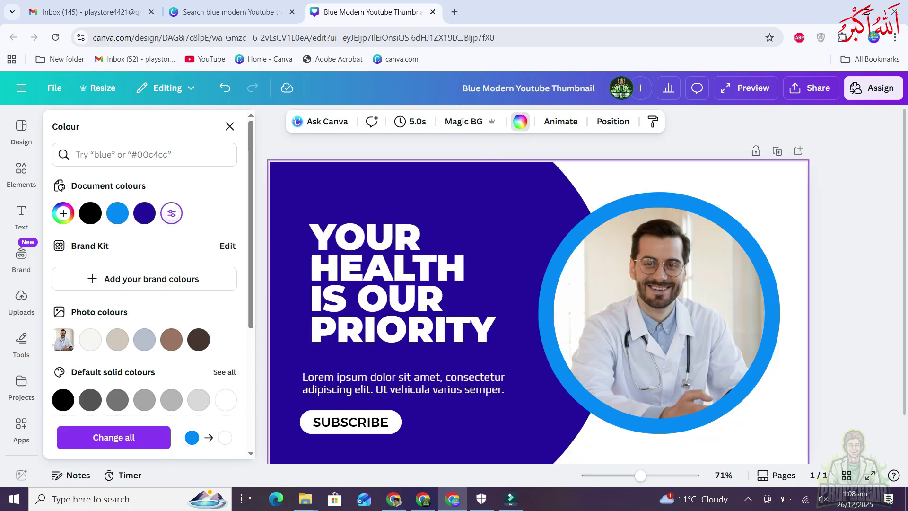
key(Escape)
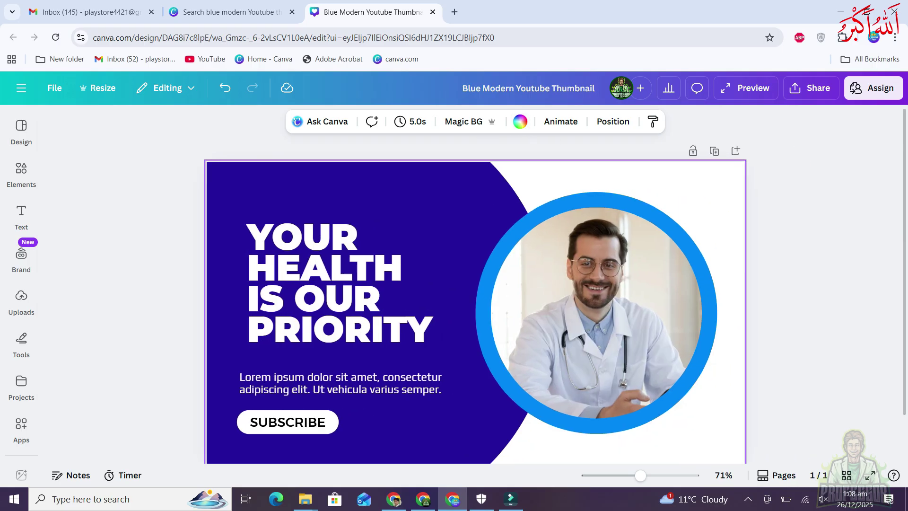
key(Escape)
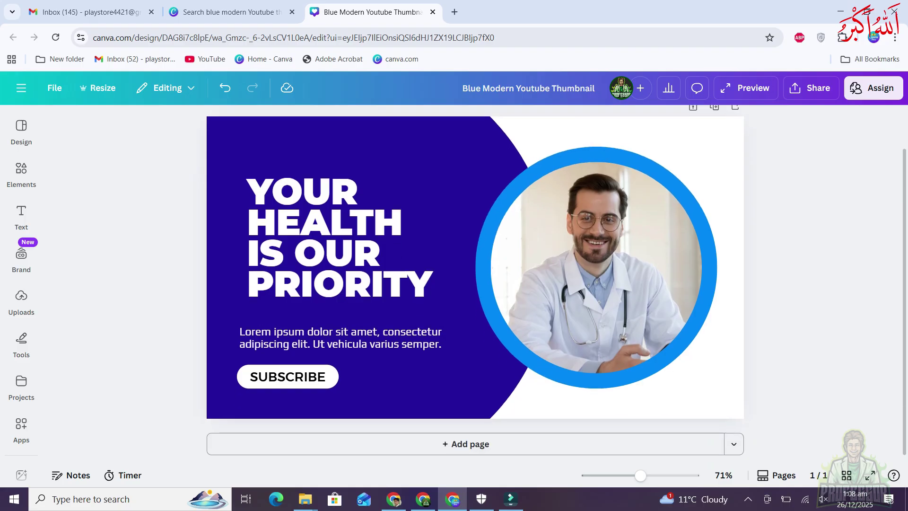
click(331, 284)
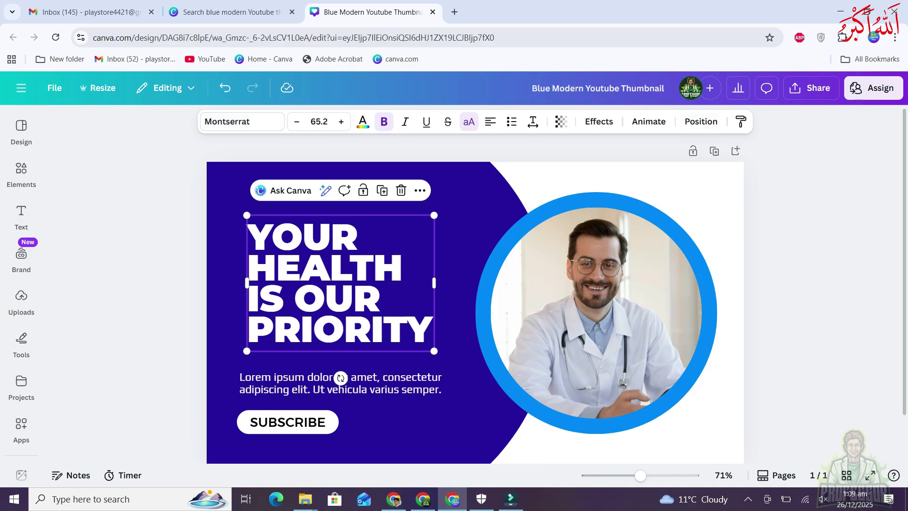
key(Escape)
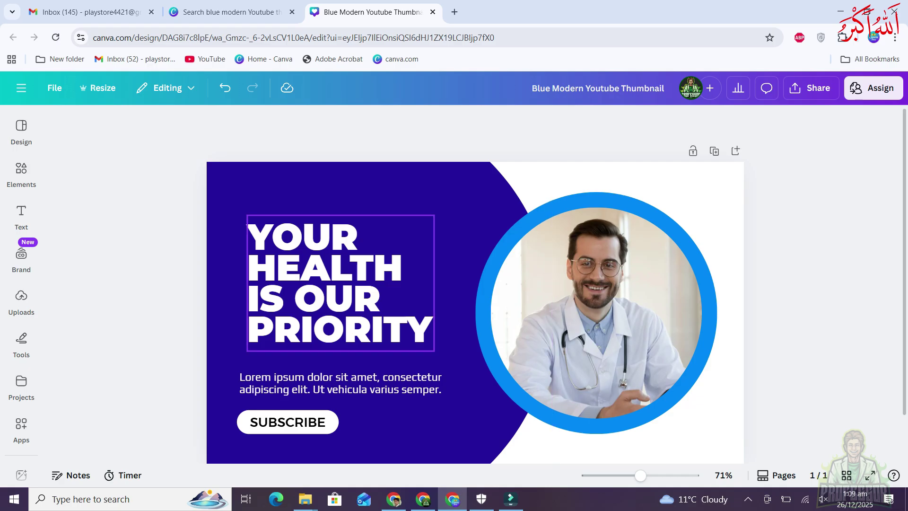
Replace the headline text with the two-word name
double_click(340, 283)
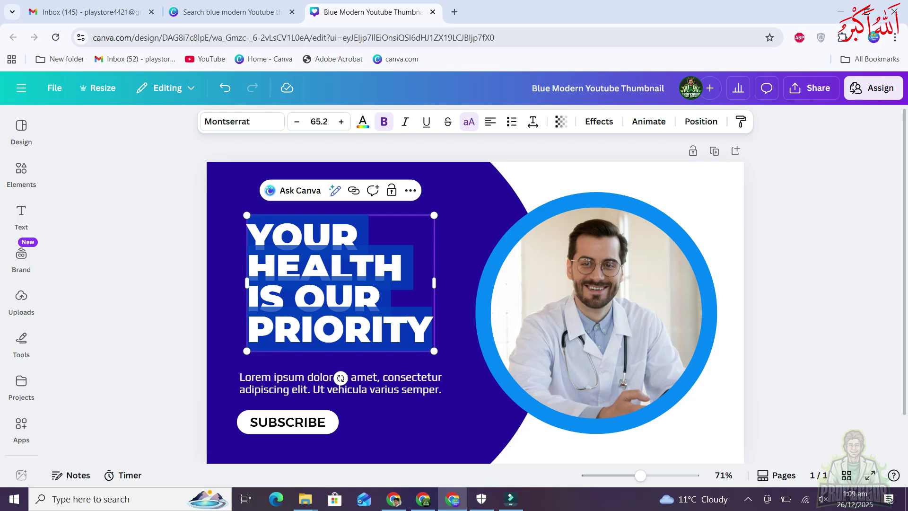
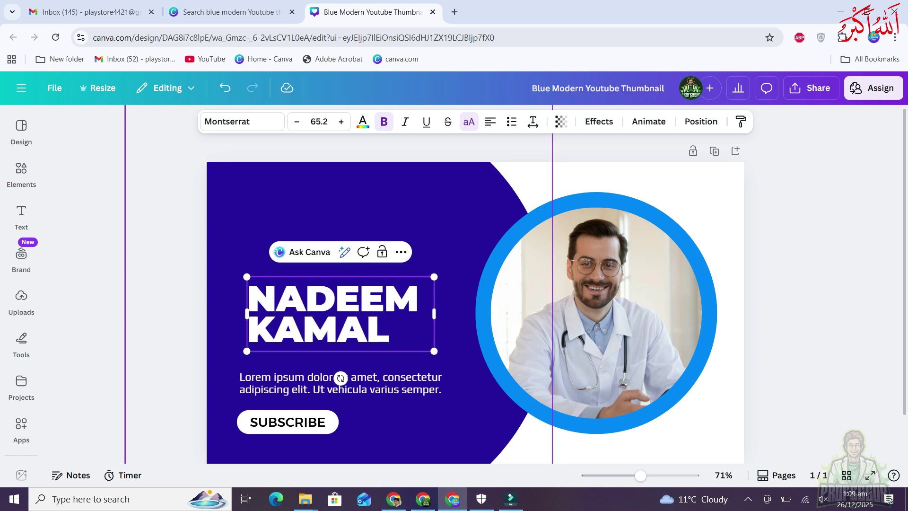
key(Escape)
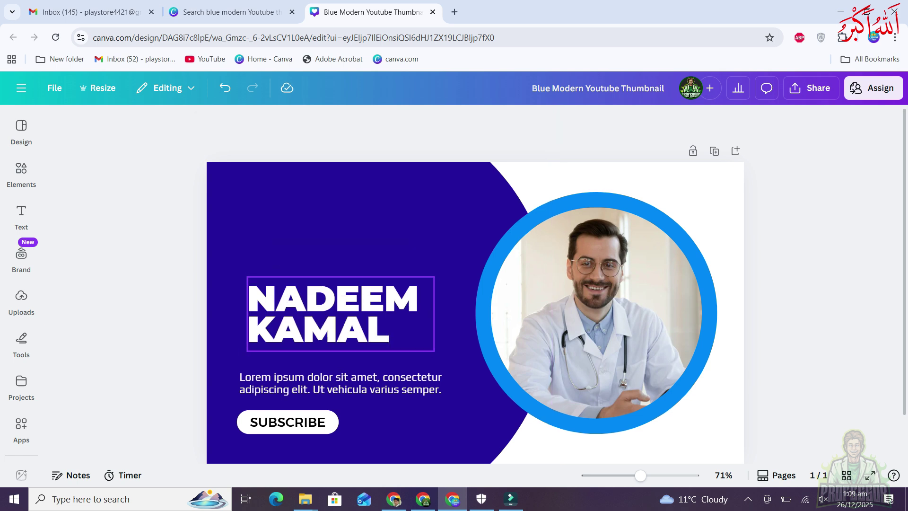
Move the name heading up-left, enlarge it to about 96, and lift the Lorem ipsum text beneath it
drag(331, 312, 299, 255)
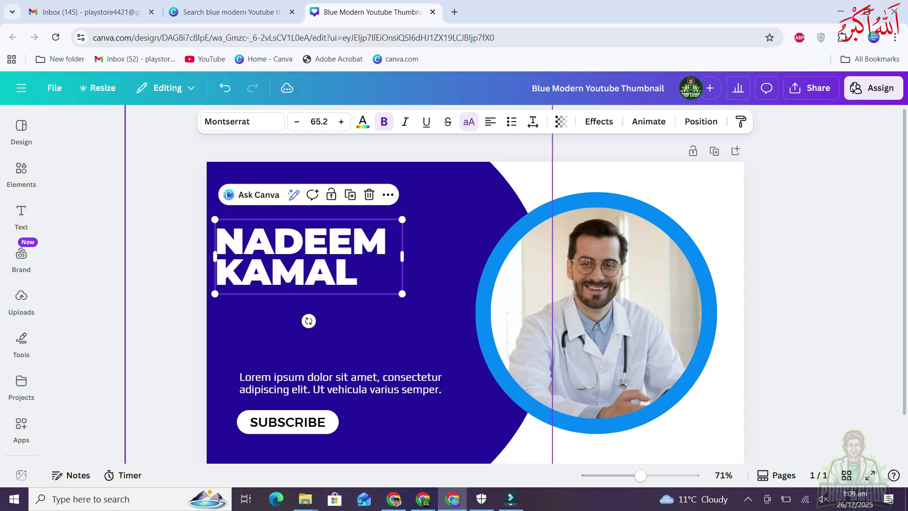
drag(402, 294, 490, 328)
key(Escape)
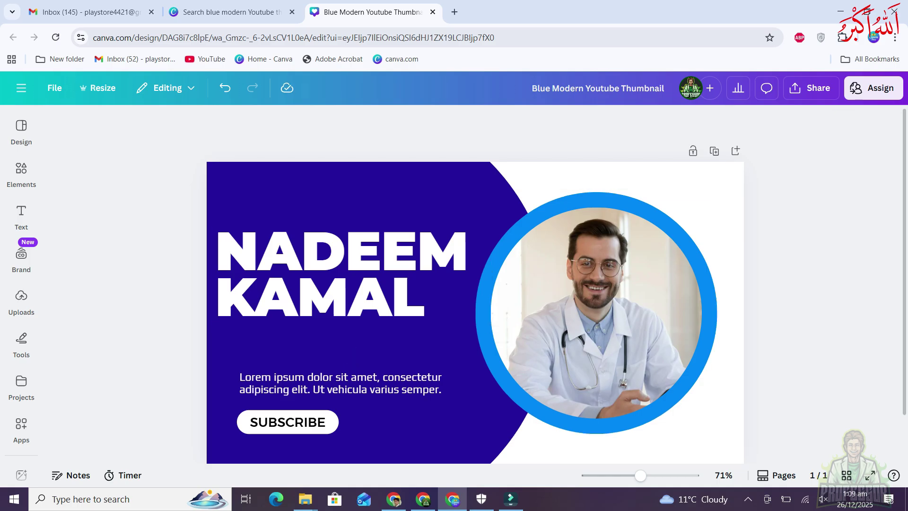
drag(340, 383, 324, 359)
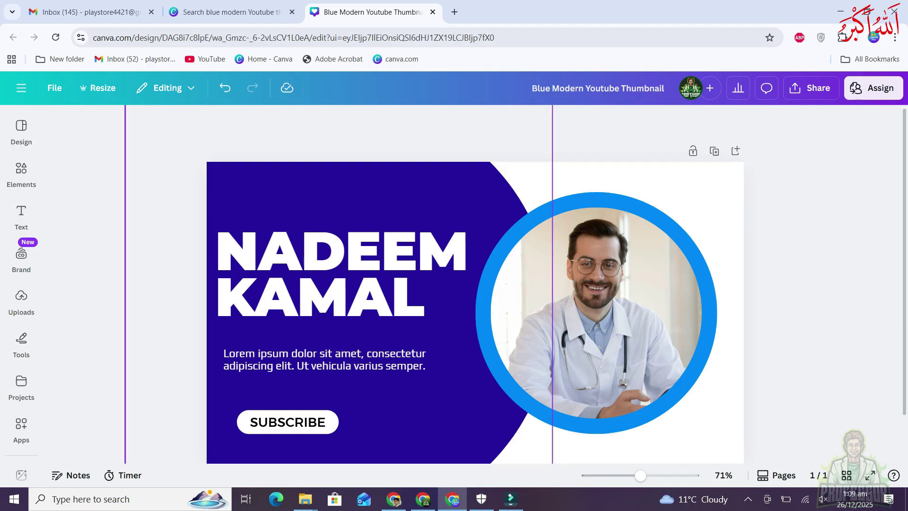
click(811, 88)
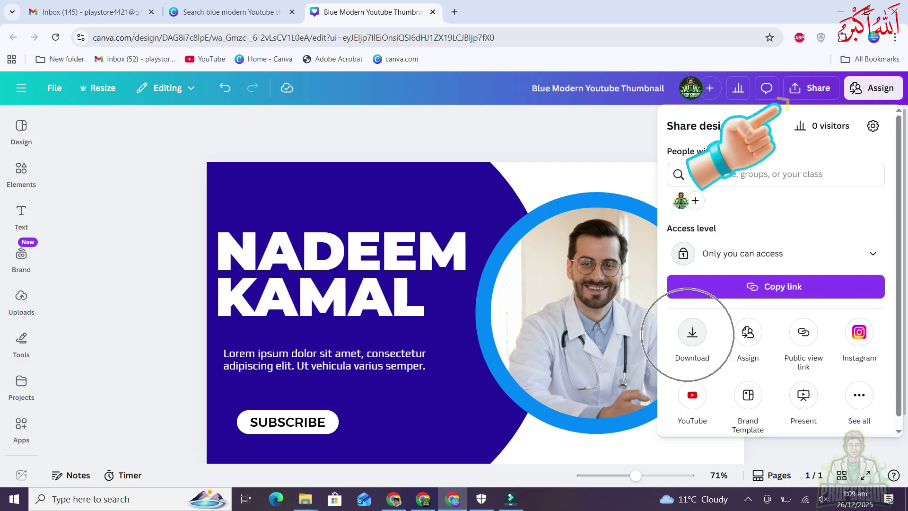
Download the thumbnail as Blue Modern Youtube Thumbnail.png and close the Downloads folder window
click(689, 325)
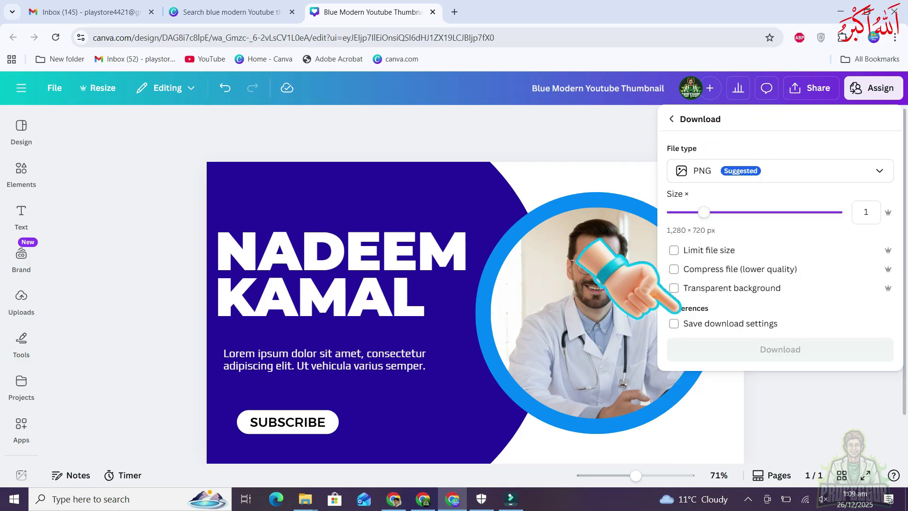
click(762, 353)
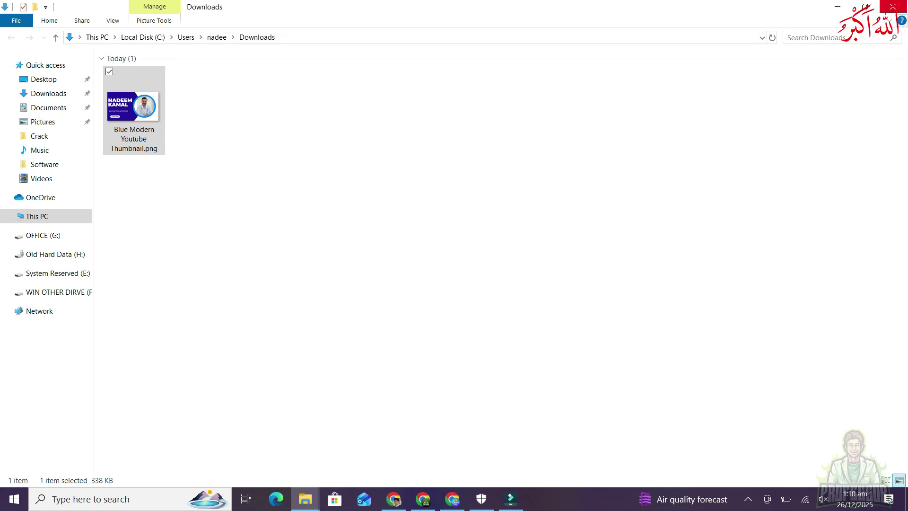
click(893, 7)
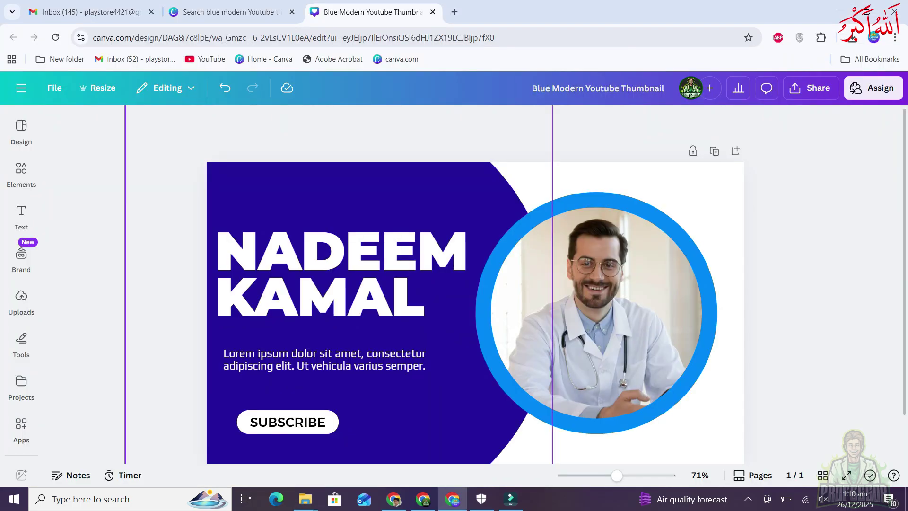
Open the Uploads panel in the left sidebar to show previously uploaded images
click(591, 305)
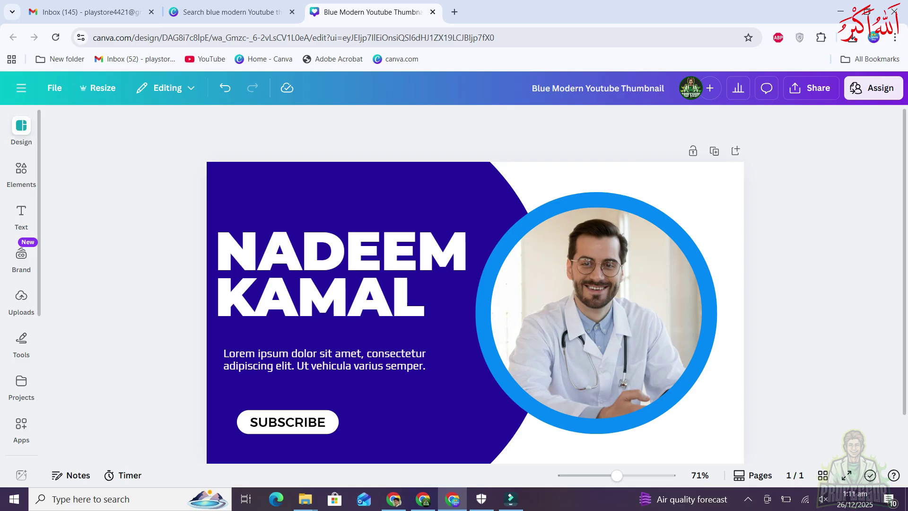
click(21, 295)
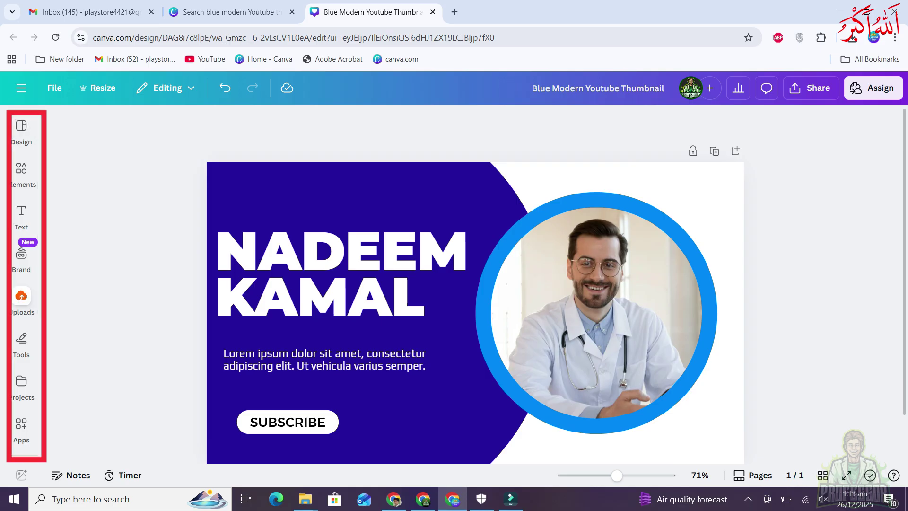
key(Escape)
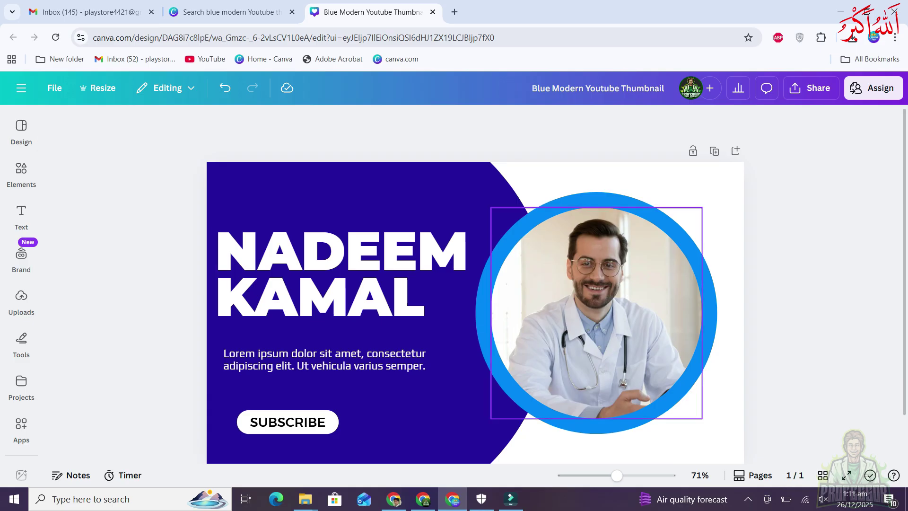
mouse_move(210, 305)
mouse_down()
mouse_move(68, 310)
mouse_move(90, 334)
mouse_up()
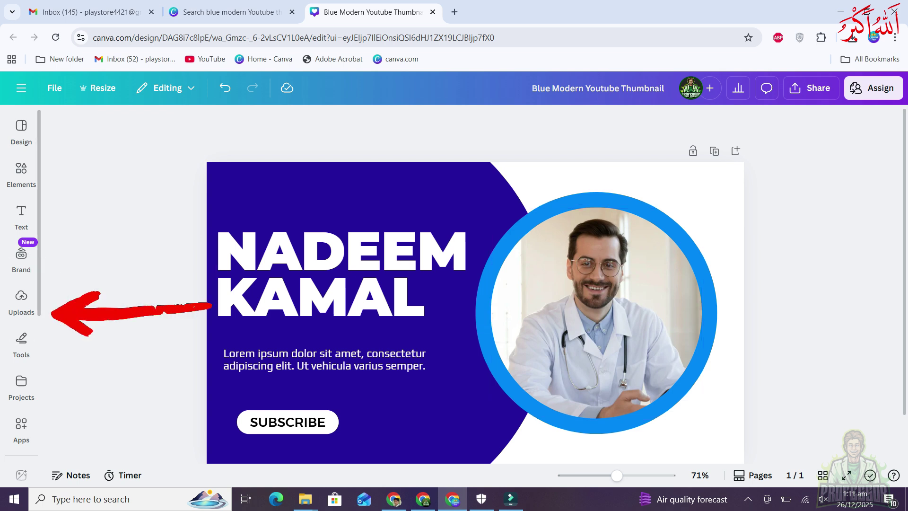
click(22, 298)
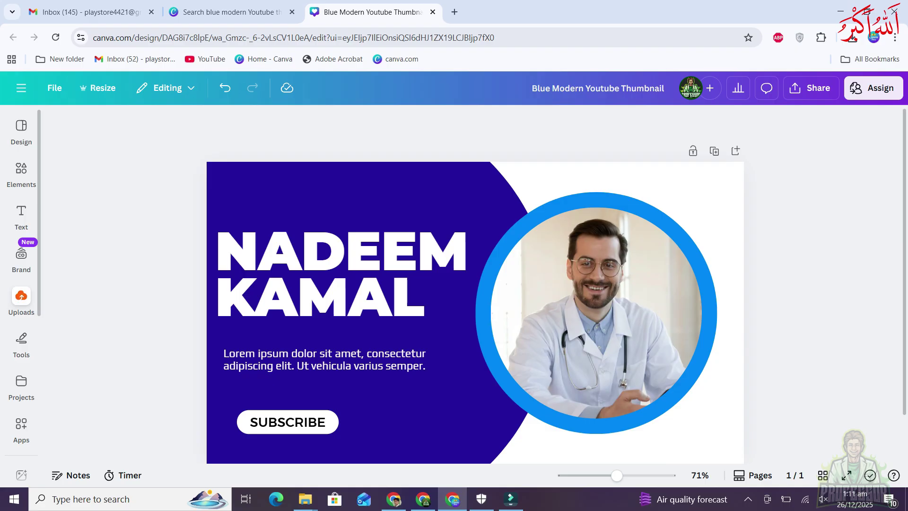
Upload a portrait photo from the photo folder on This PC
mouse_move(282, 303)
mouse_down()
mouse_move(253, 280)
mouse_move(184, 175)
mouse_move(189, 219)
mouse_up()
scroll(144, 366, down, 5)
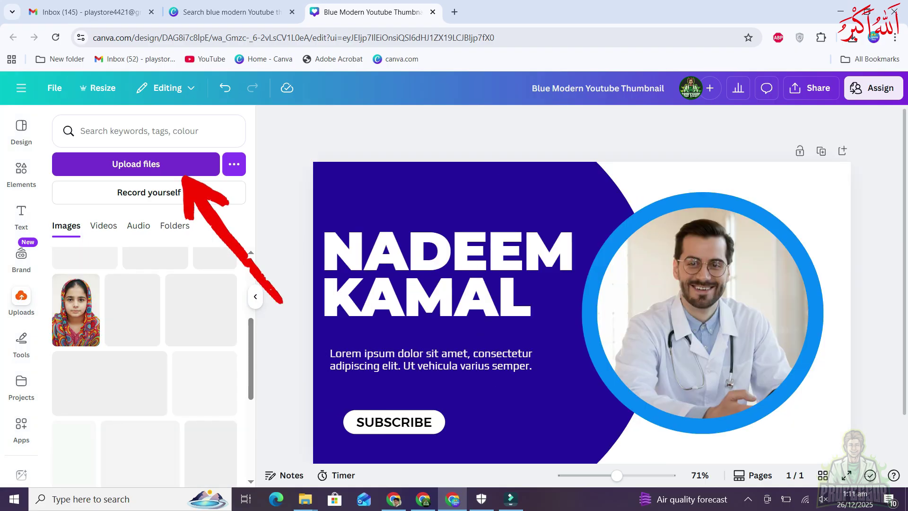
scroll(145, 366, up, 5)
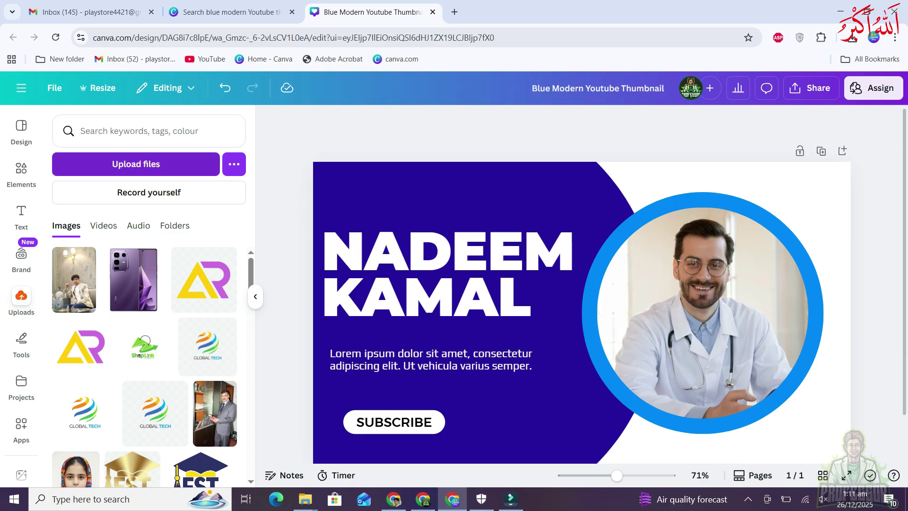
drag(238, 326, 197, 176)
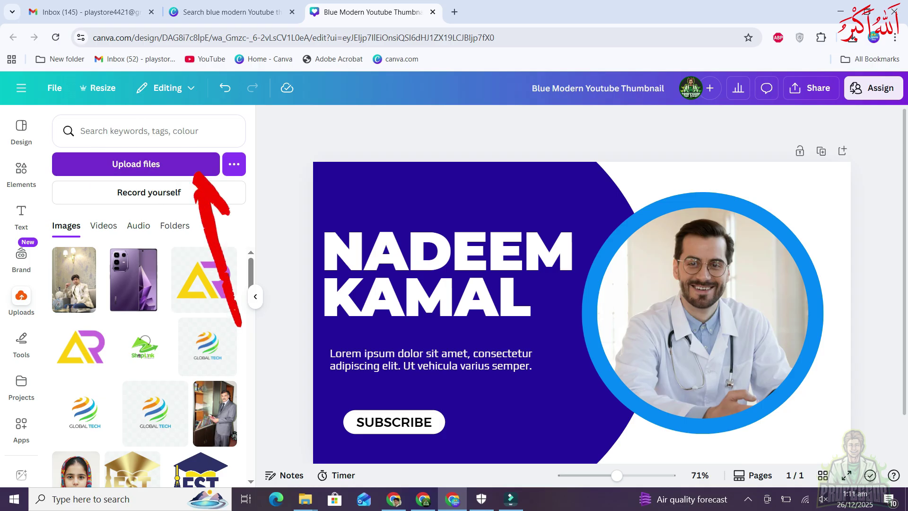
click(136, 164)
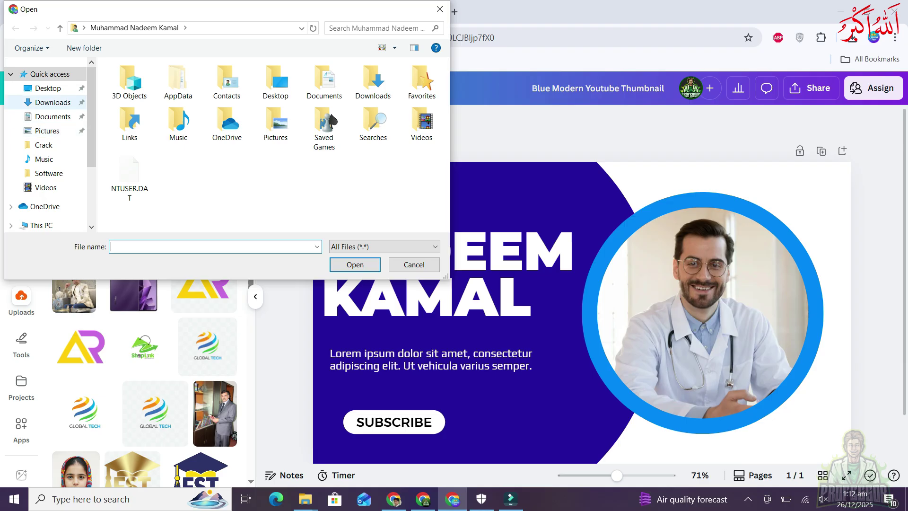
click(42, 225)
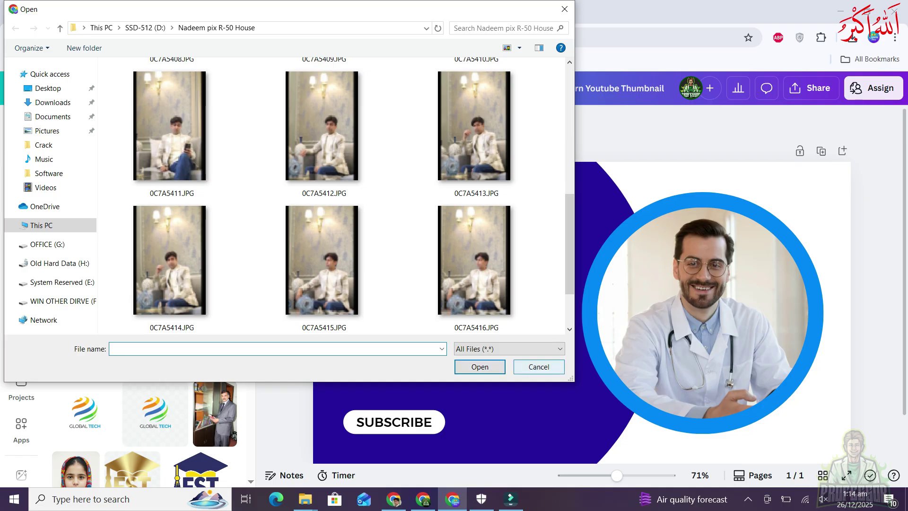
click(539, 367)
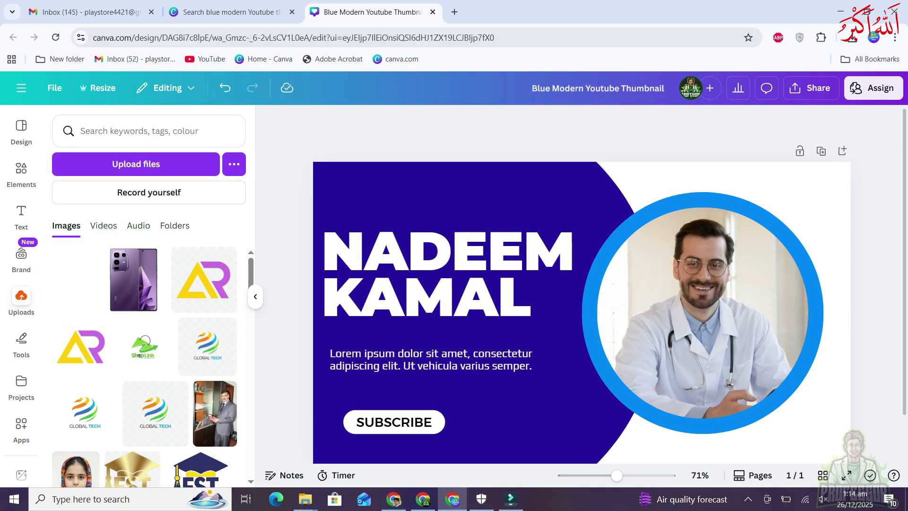
Drop the uploaded suited-man photo into the circle frame, then shift it up, enlarge and crop it
drag(73, 280, 703, 313)
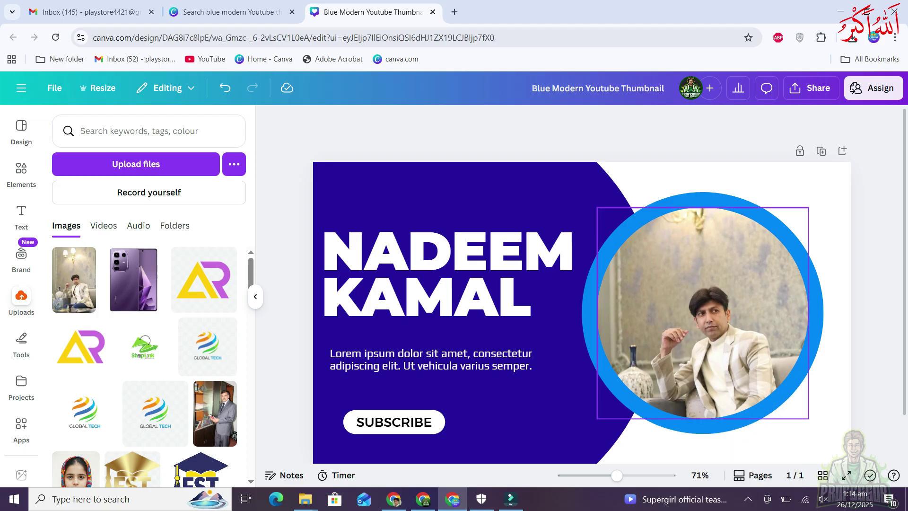
double_click(702, 312)
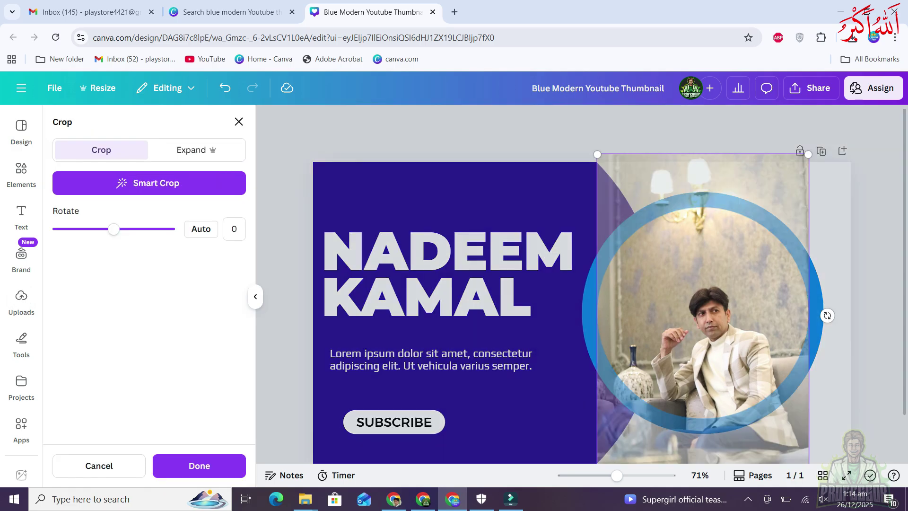
drag(702, 312, 702, 267)
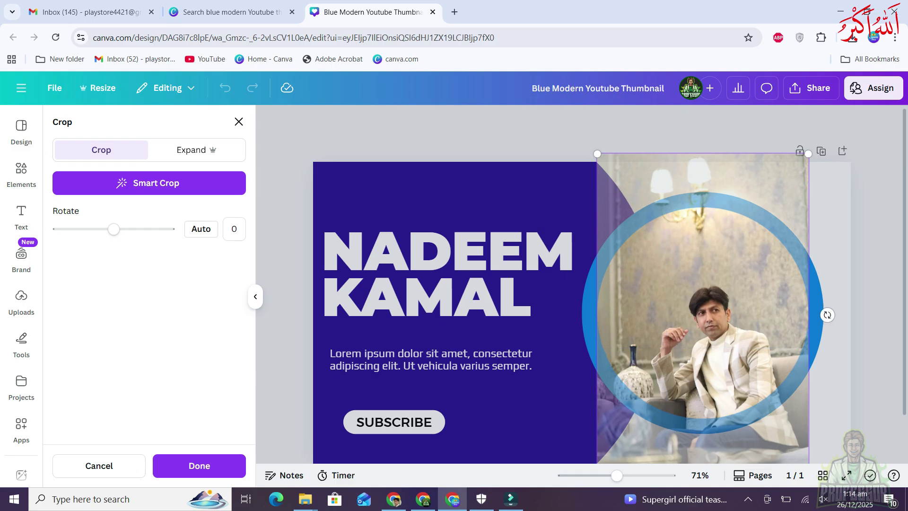
drag(597, 154, 563, 81)
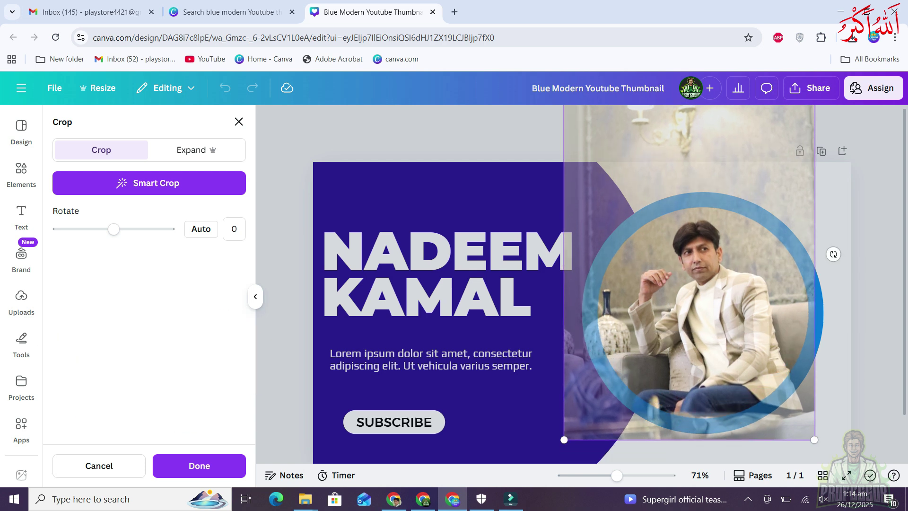
click(199, 462)
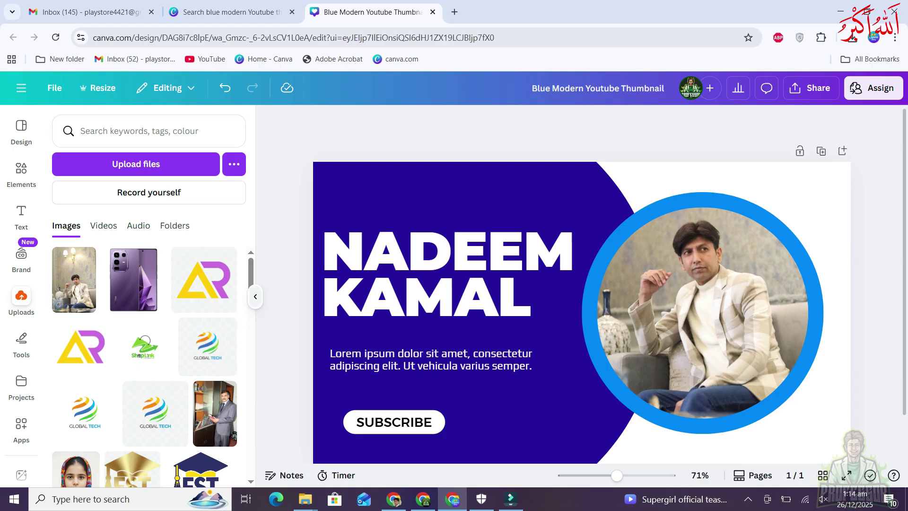
click(255, 297)
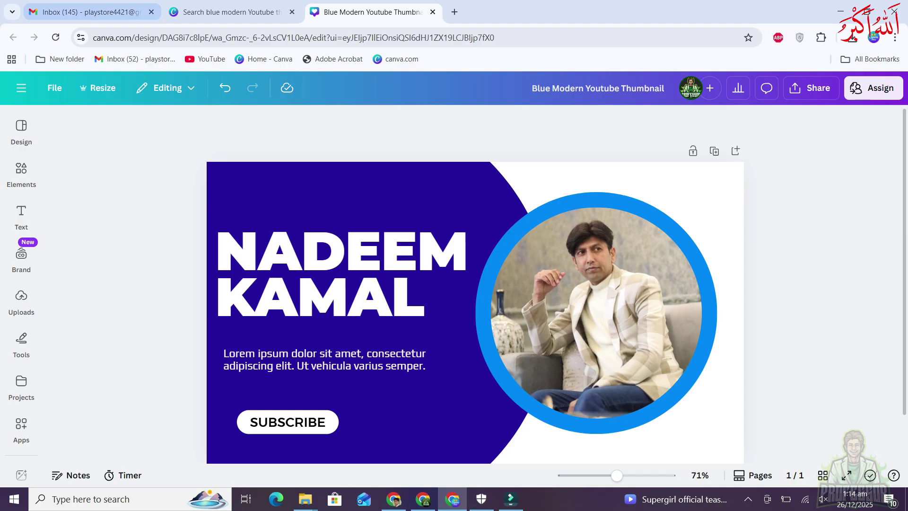
click(227, 11)
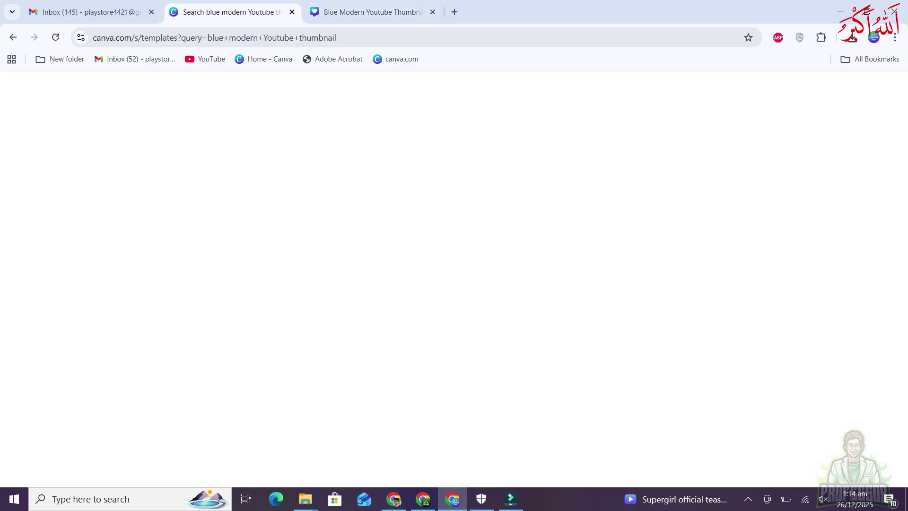
text(p)
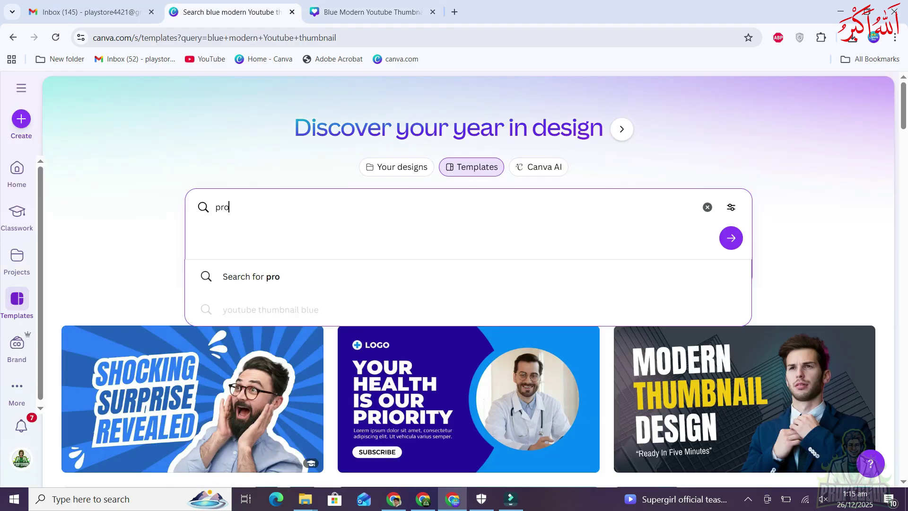
text(rope)
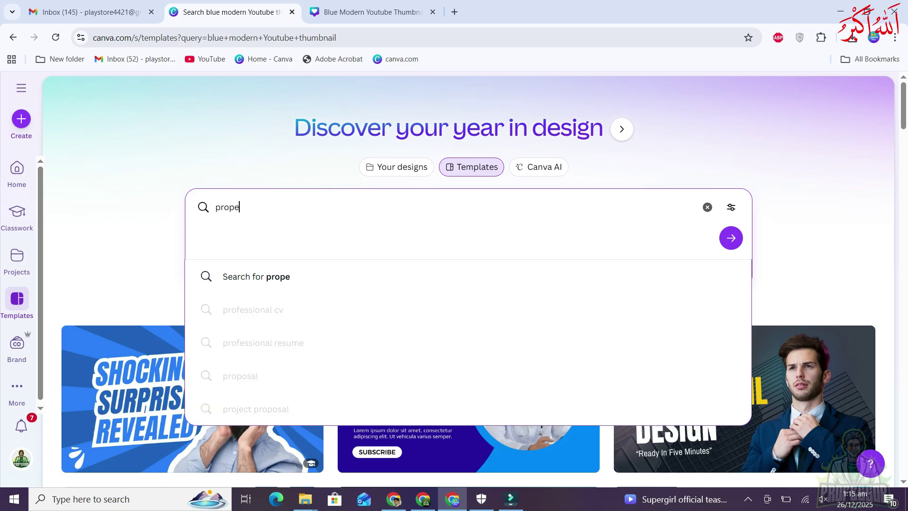
text(rty post)
key(Return)
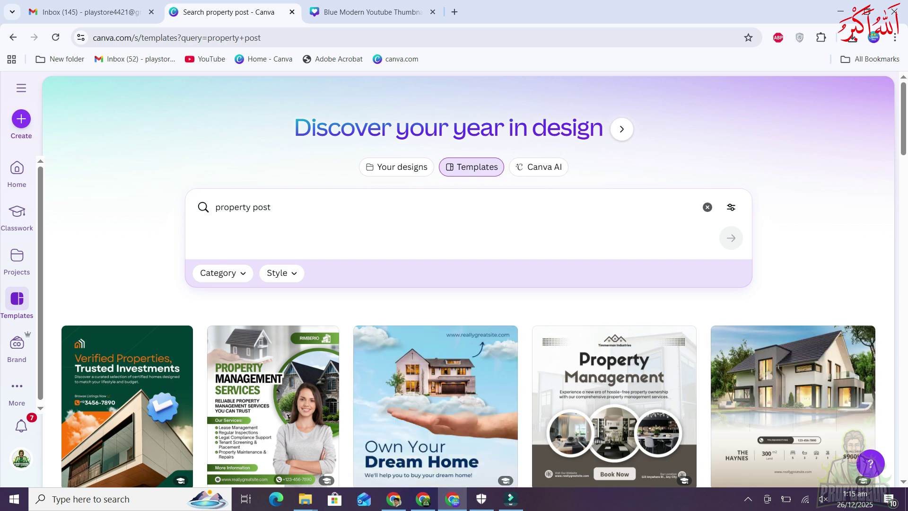
scroll(468, 284, down, 5)
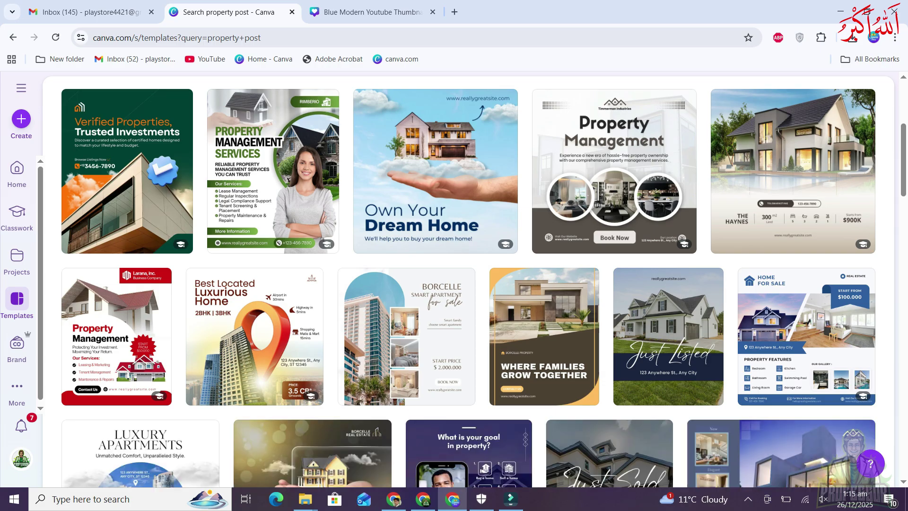
scroll(468, 284, down, 4)
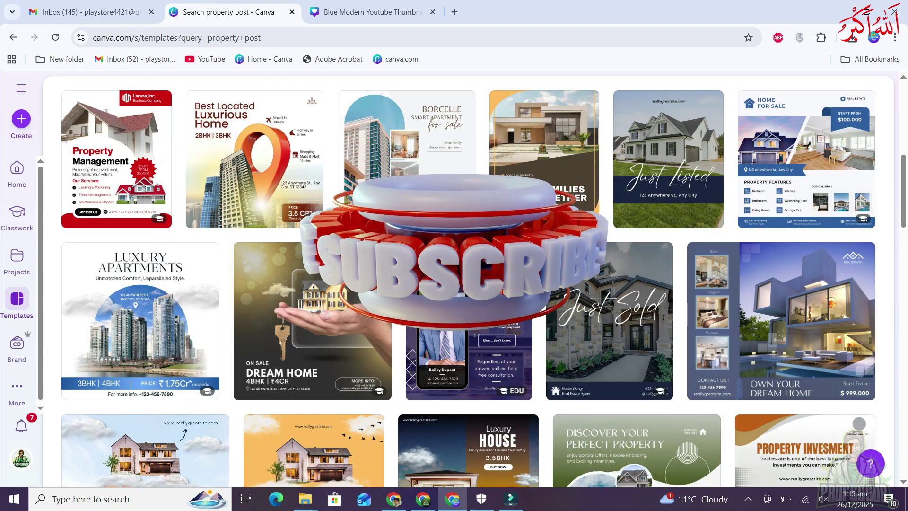
scroll(468, 308, down, 6)
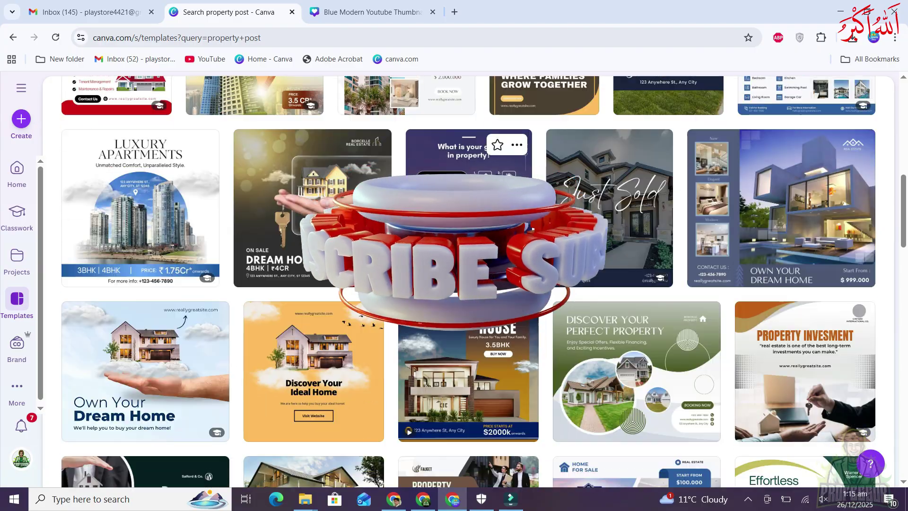
scroll(468, 283, down, 6)
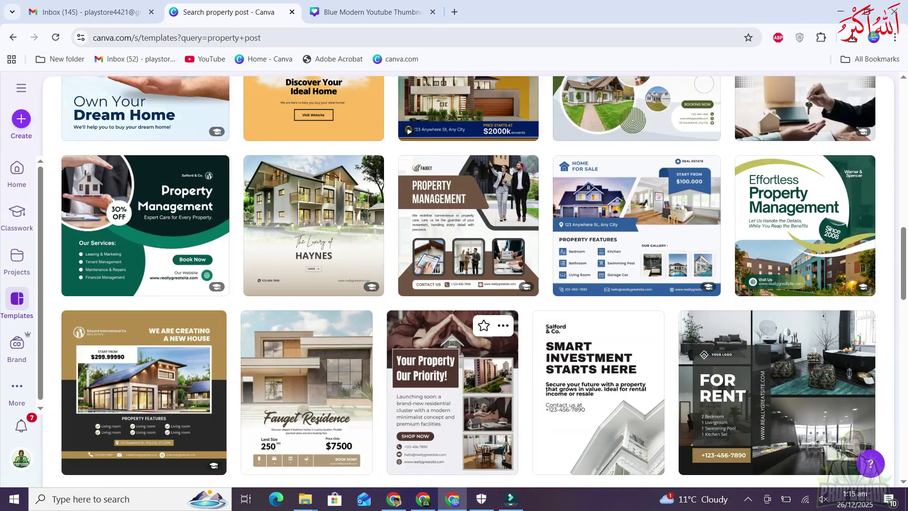
scroll(472, 213, down, 7)
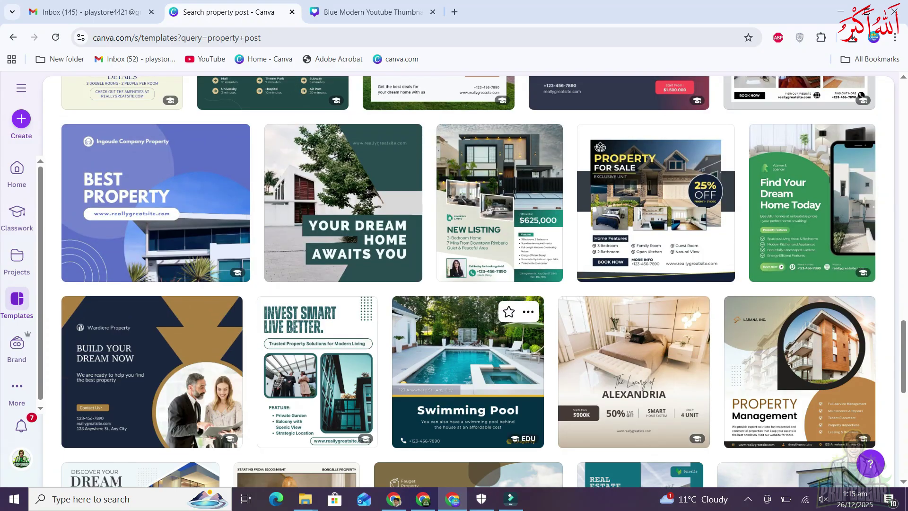
scroll(473, 236, down, 10)
key(ctrl+Tab)
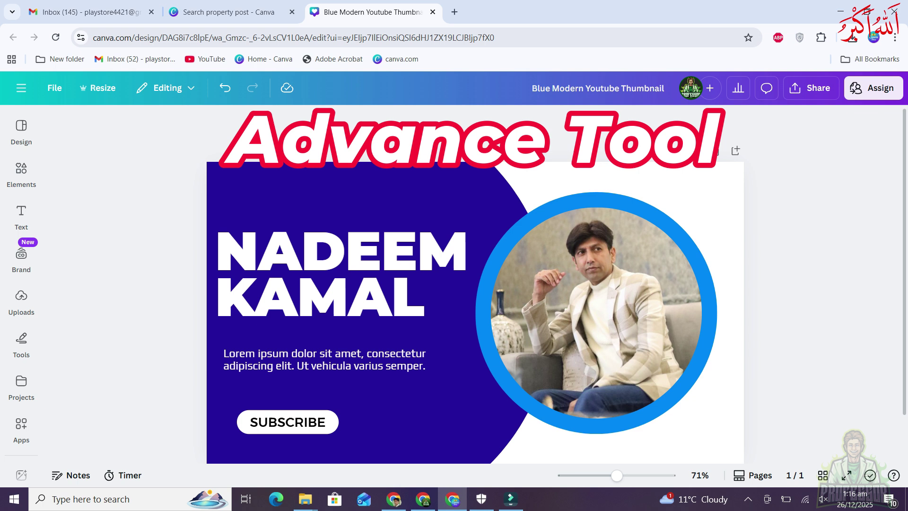
Open the Design panel to list templates beside the thumbnail
click(21, 130)
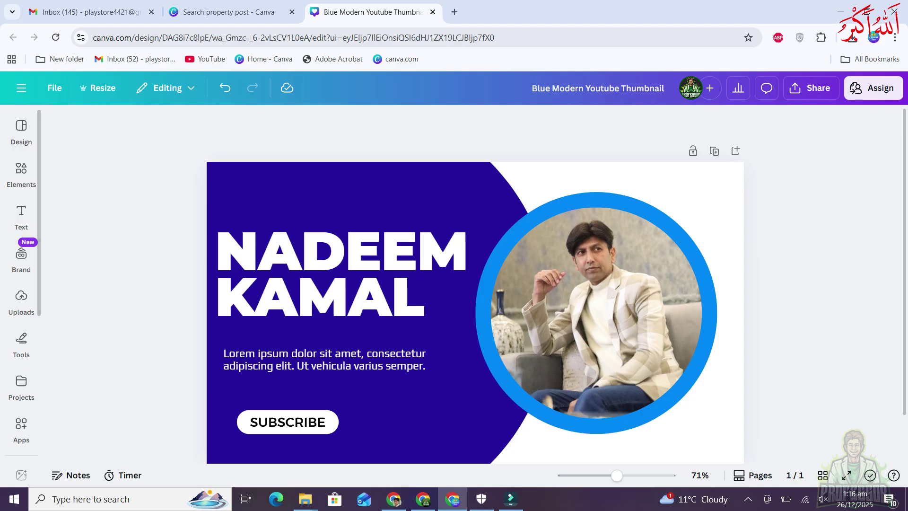
click(26, 129)
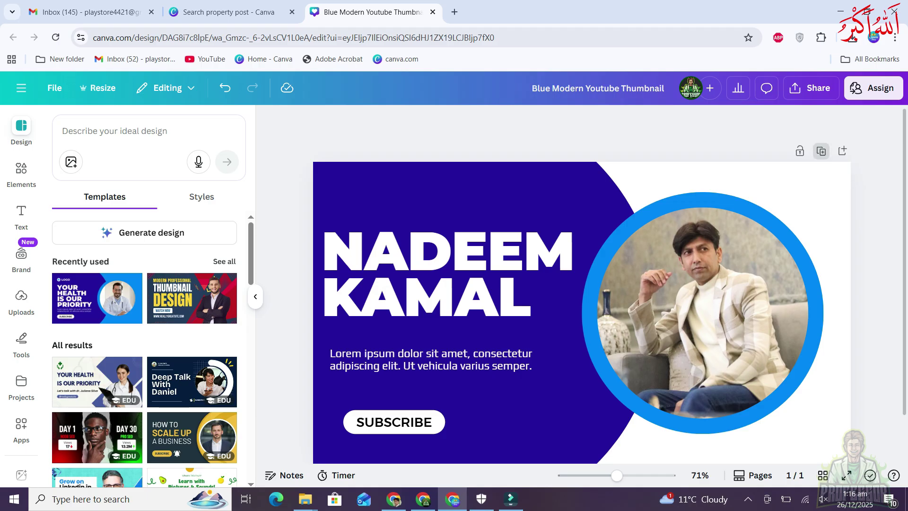
Duplicate the page, try the grey-suited man's photo in its circle, then delete page 2
click(822, 151)
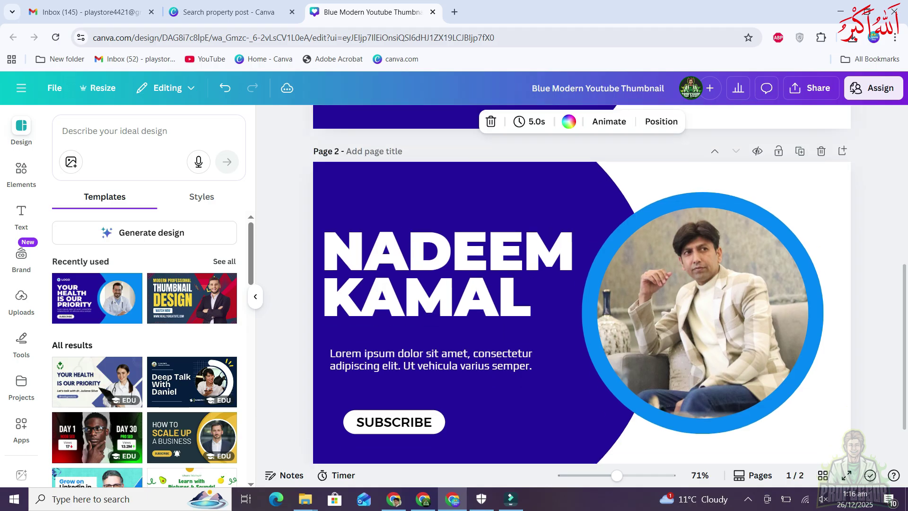
scroll(581, 312, down, 2)
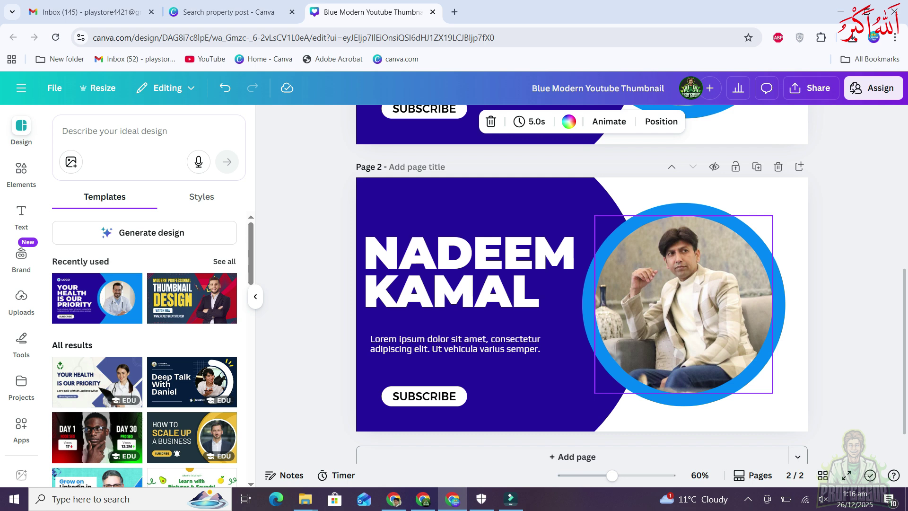
scroll(582, 312, down, 1)
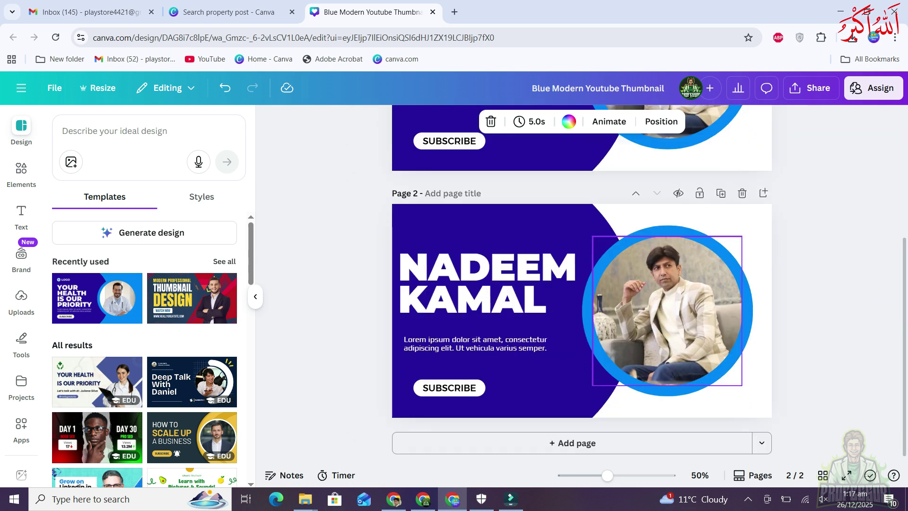
click(21, 297)
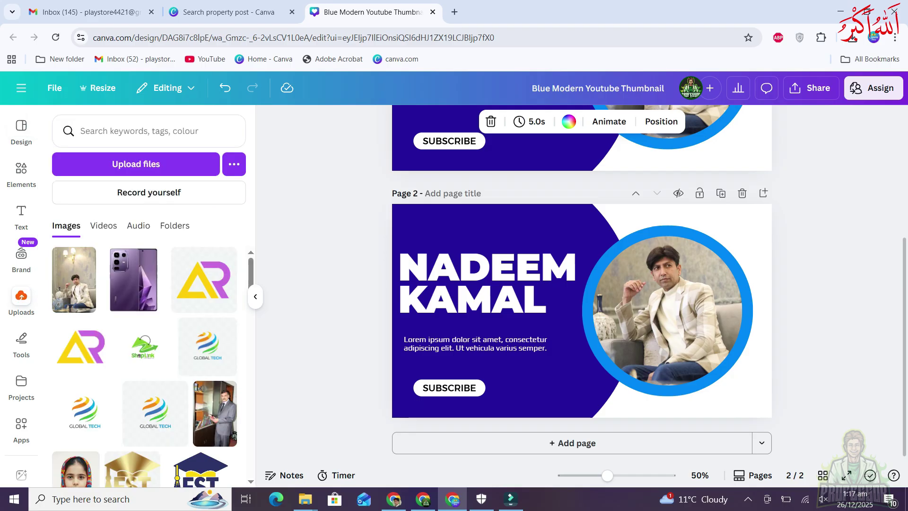
drag(215, 417, 683, 341)
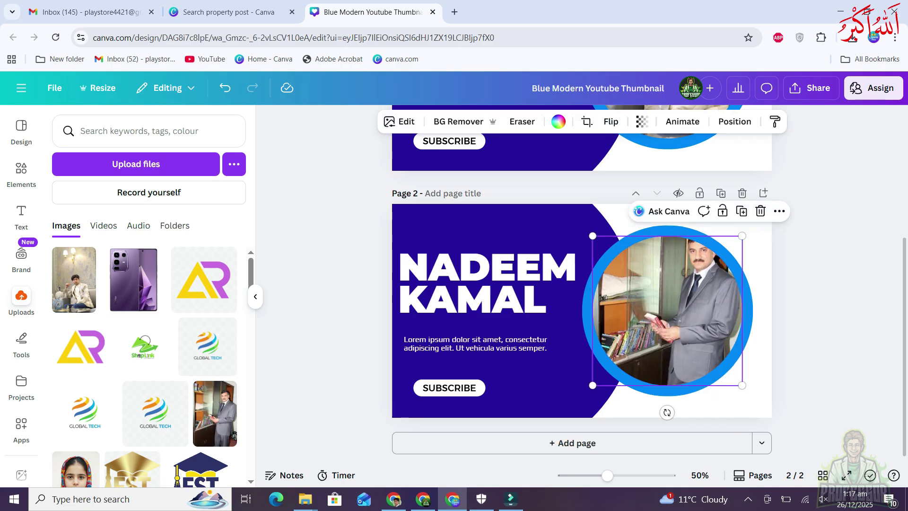
double_click(683, 340)
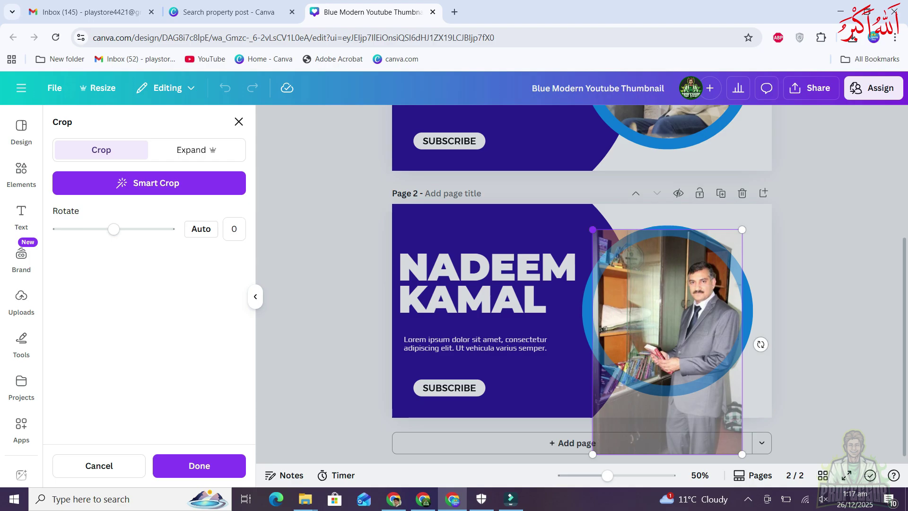
key(Escape)
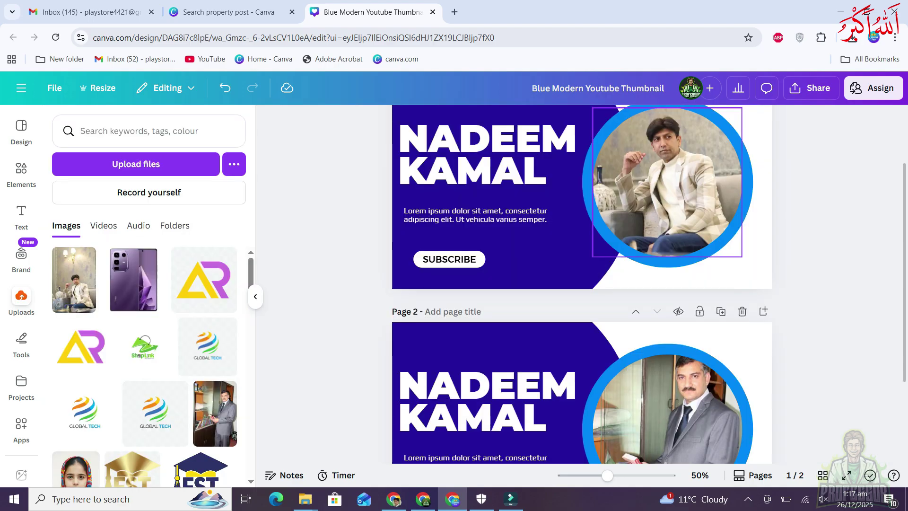
scroll(582, 284, up, 3)
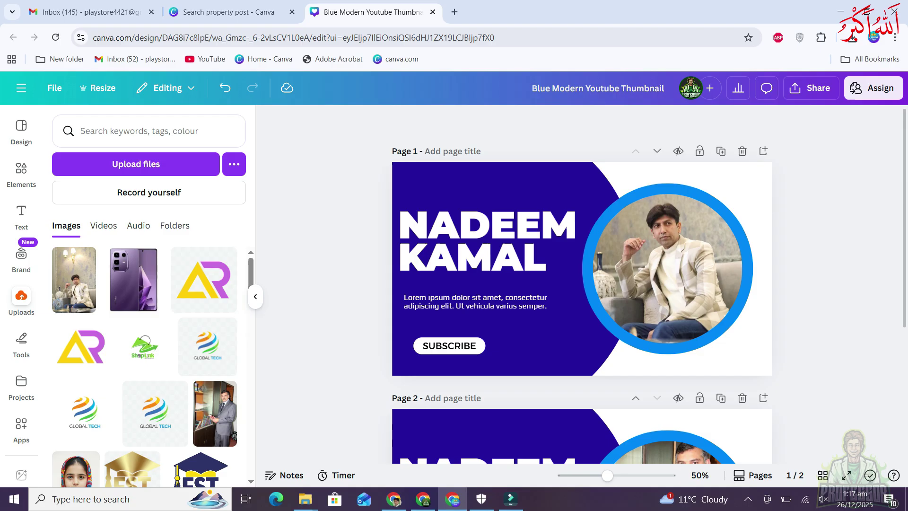
click(742, 398)
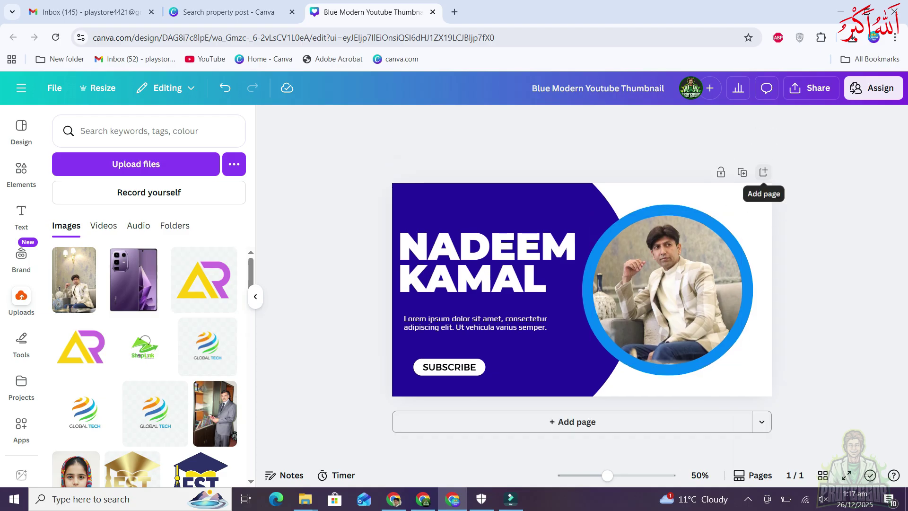
Add three blank pages, then delete them, leaving only the original thumbnail
click(763, 172)
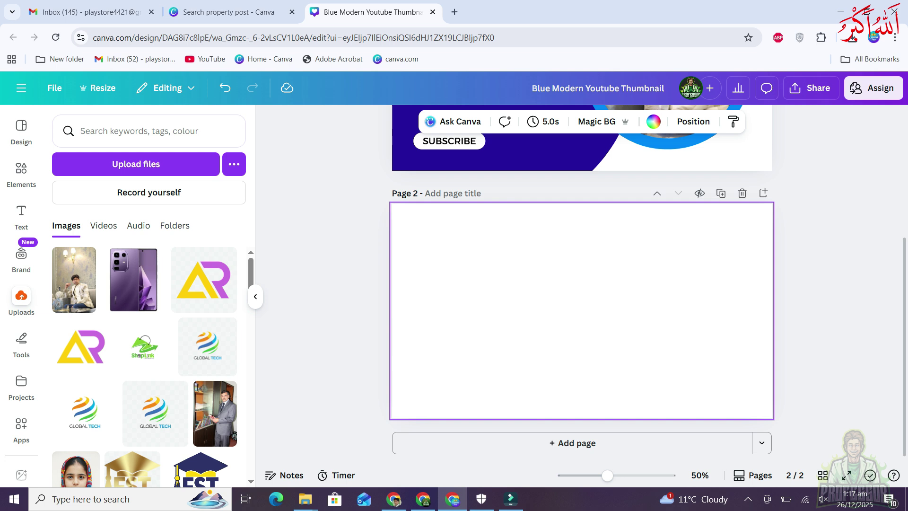
click(578, 442)
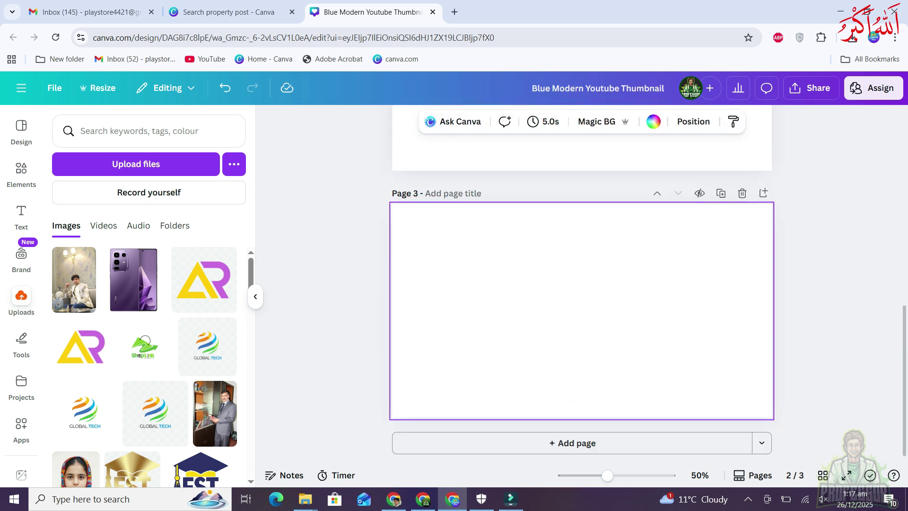
key(ctrl+Return)
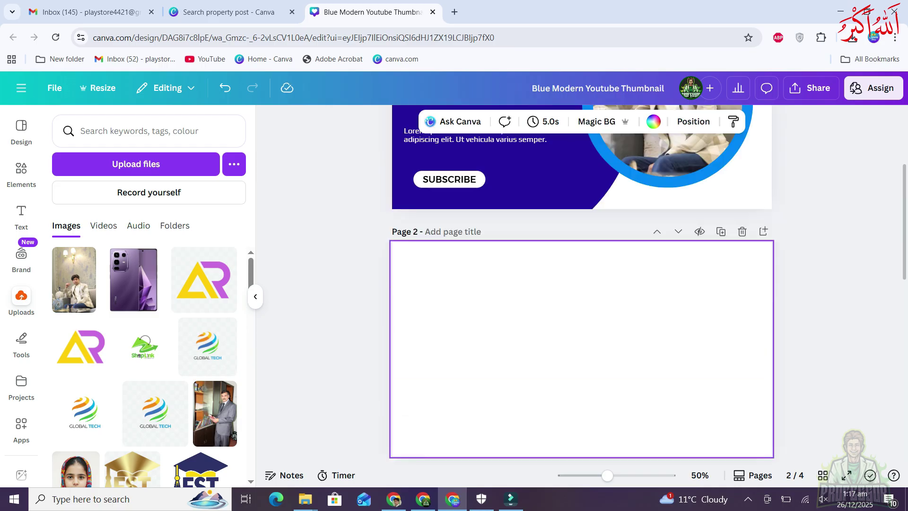
click(742, 231)
click(742, 231)
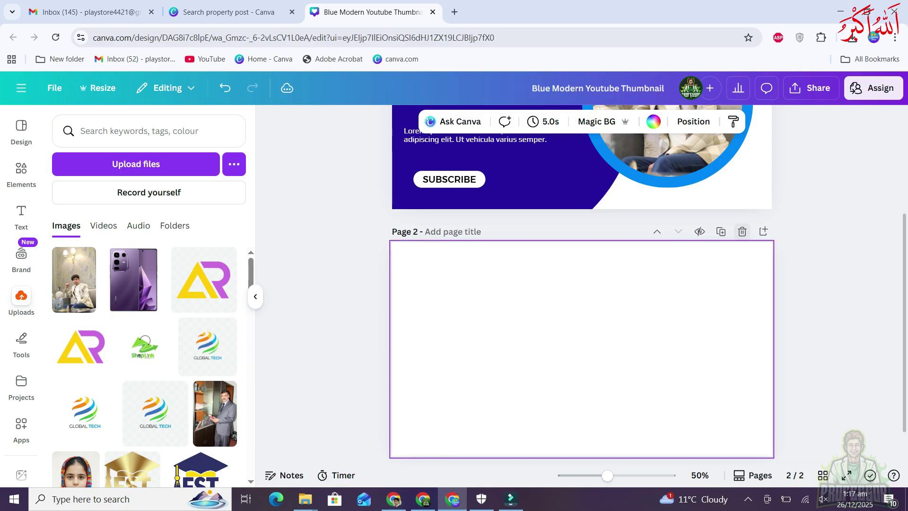
click(742, 231)
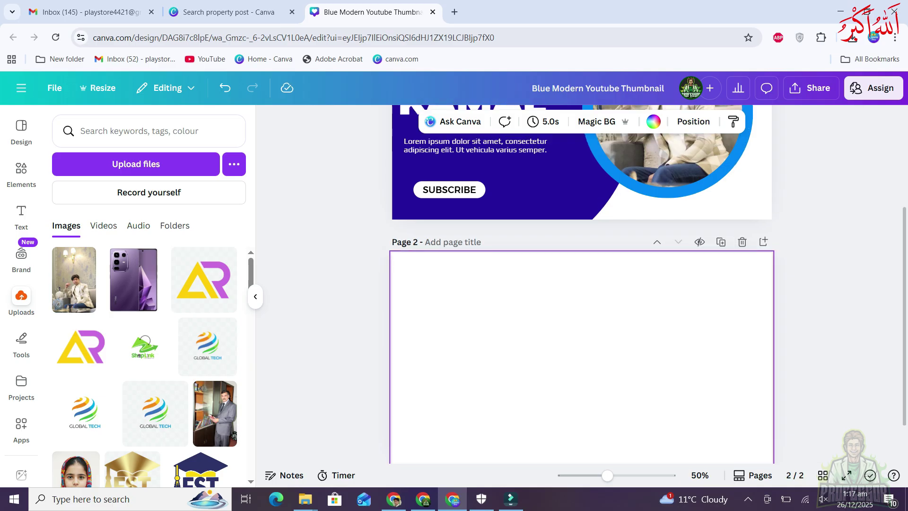
click(22, 133)
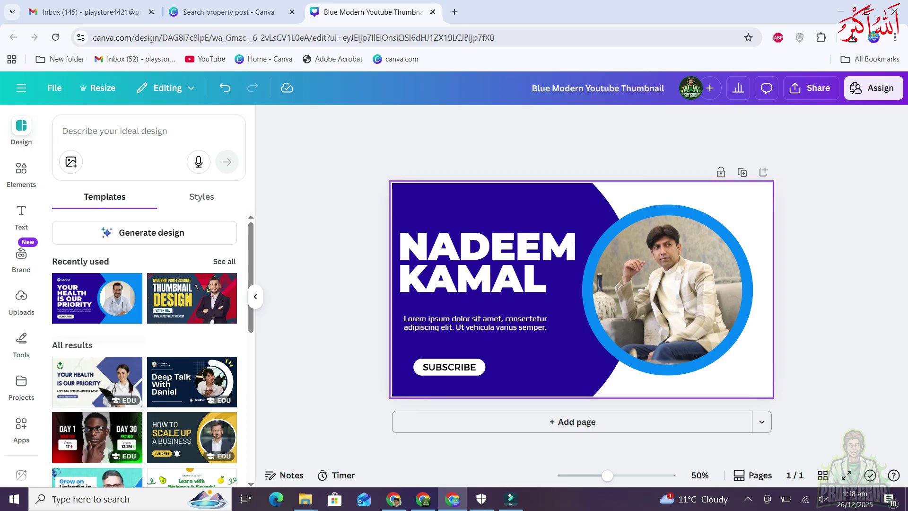
Switch the Design panel from templates to styles and browse more font and colour combinations
scroll(145, 350, down, 6)
scroll(144, 350, down, 3)
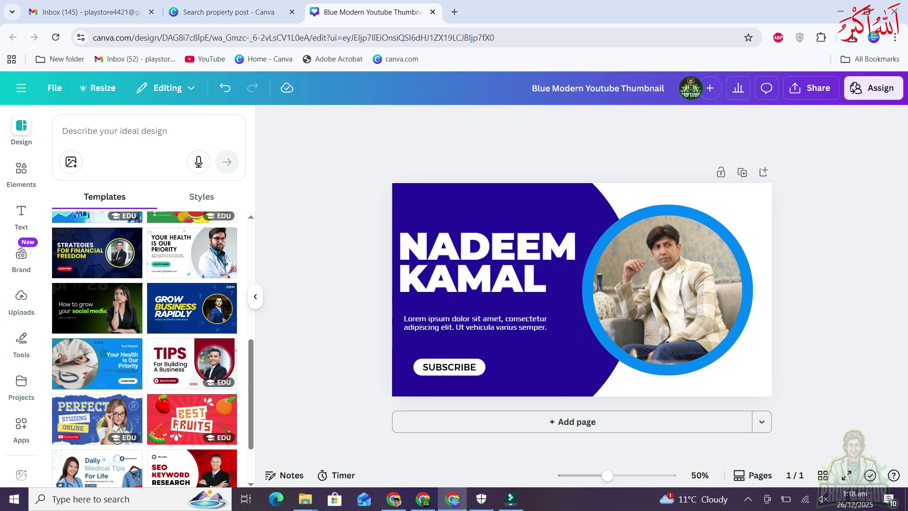
scroll(152, 347, down, 3)
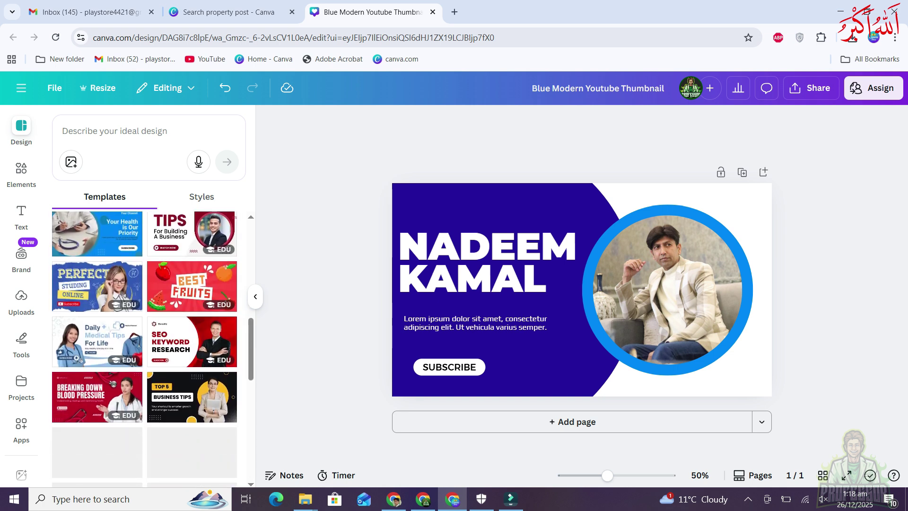
scroll(152, 348, up, 8)
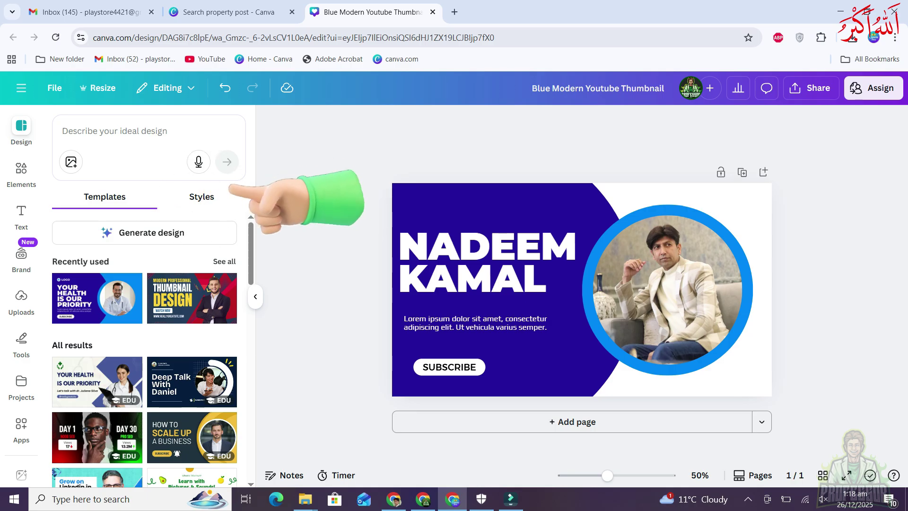
click(216, 197)
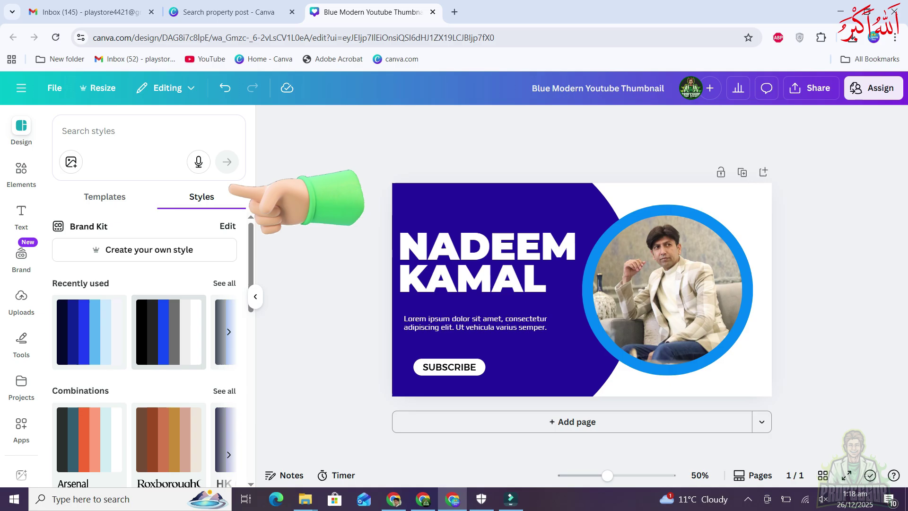
scroll(144, 331, down, 4)
scroll(144, 331, up, 1)
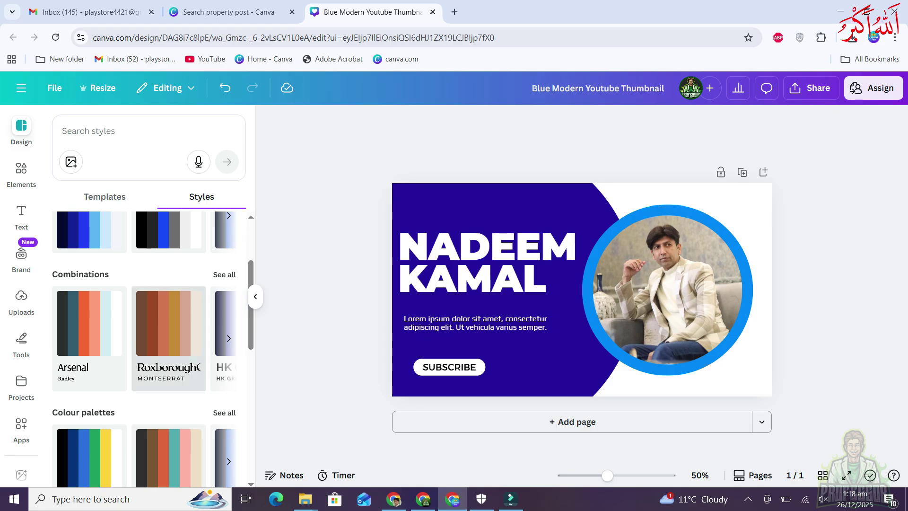
scroll(169, 331, up, 2)
scroll(168, 331, down, 2)
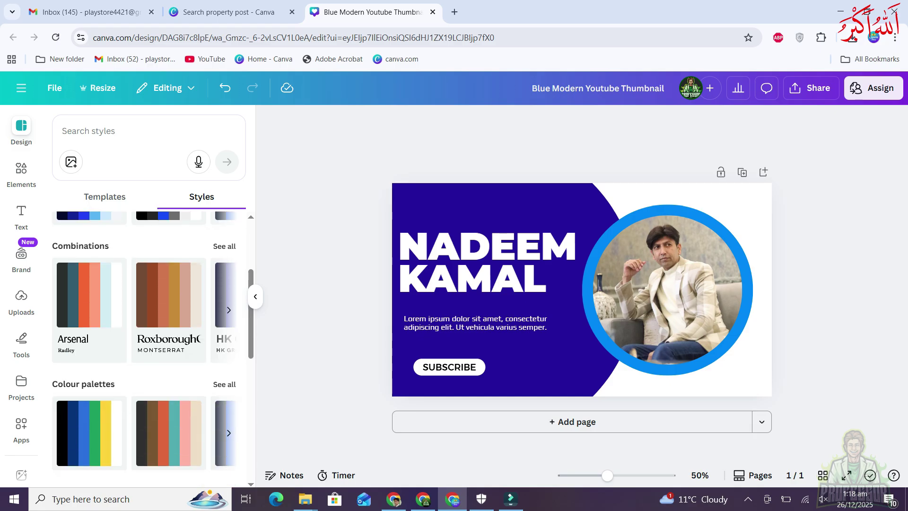
scroll(169, 331, down, 2)
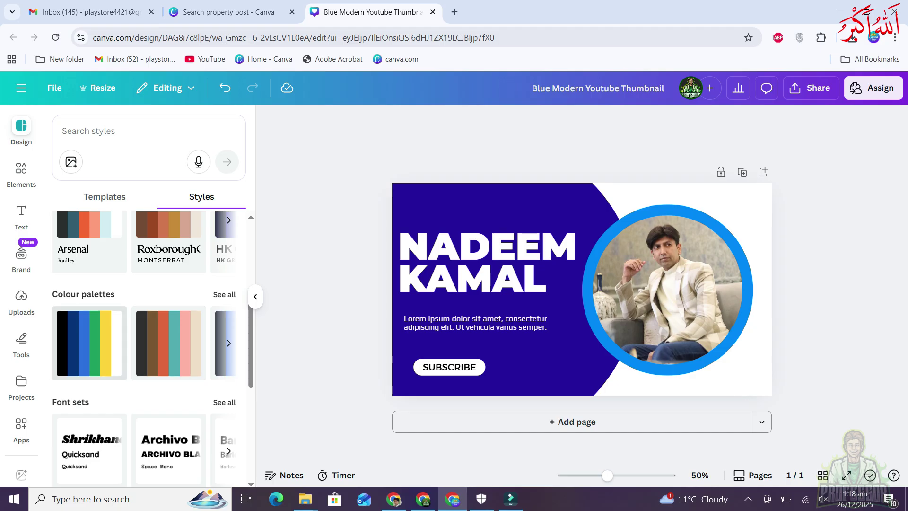
scroll(145, 331, up, 5)
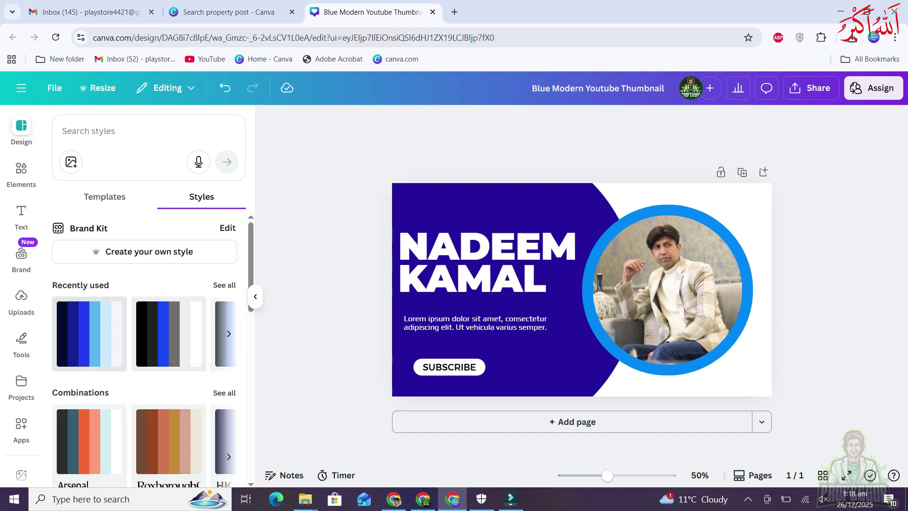
scroll(228, 334, down, 3)
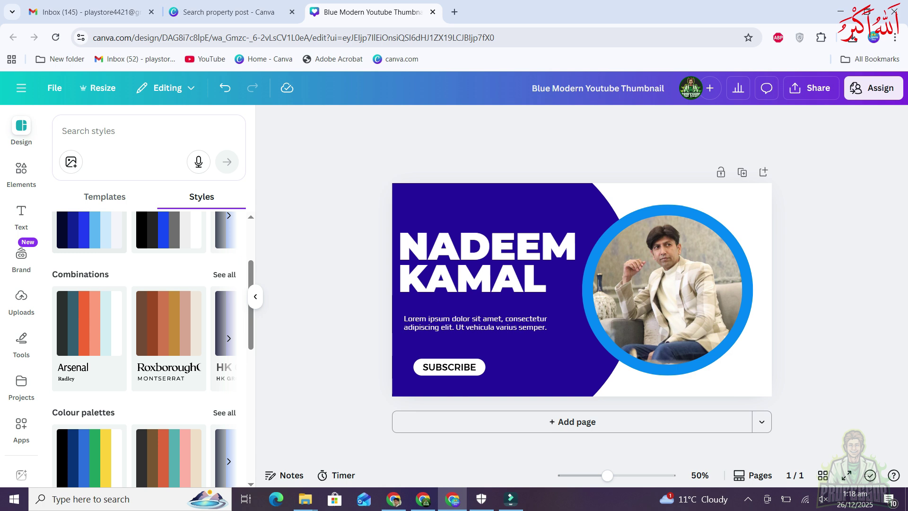
click(228, 338)
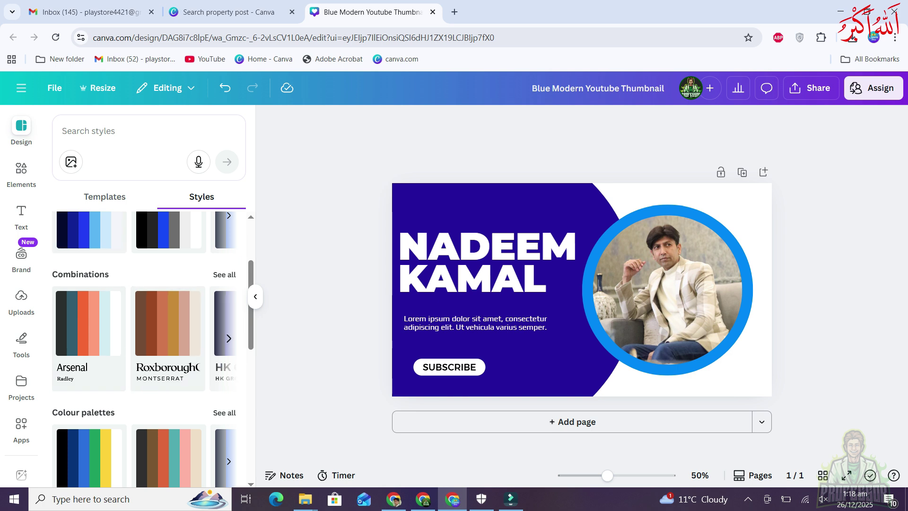
click(229, 338)
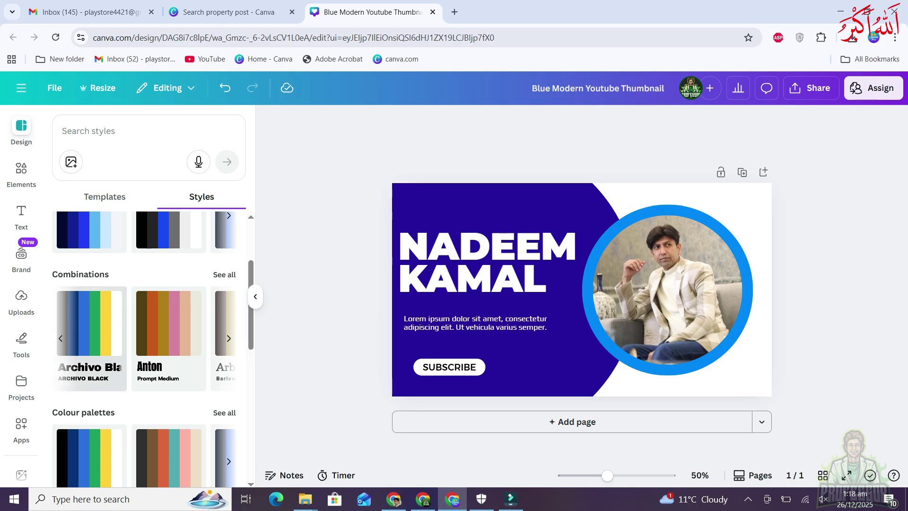
Try the Archivo Black and Anton combinations with shuffled colours, then undo them
click(90, 326)
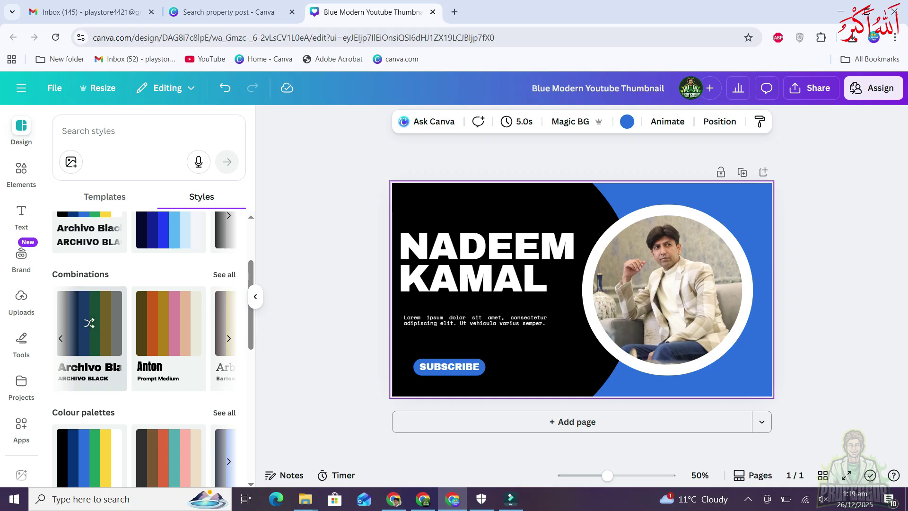
click(89, 319)
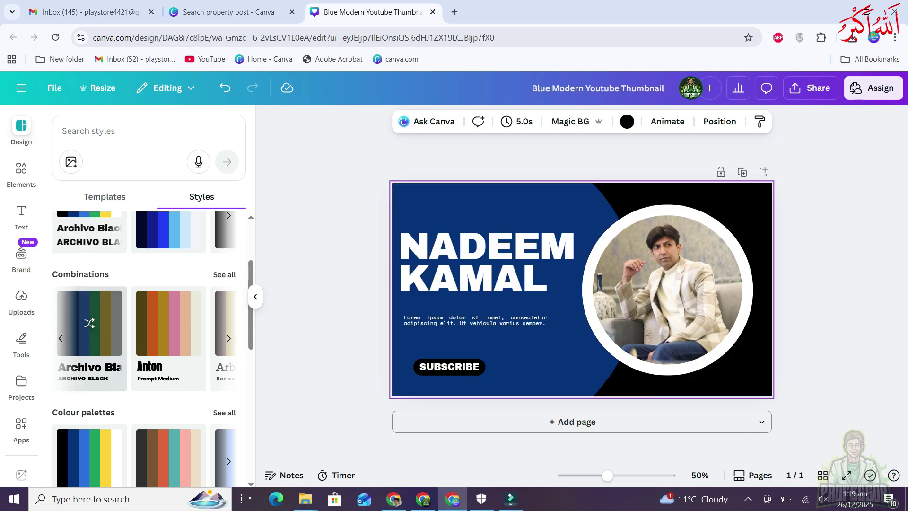
click(168, 323)
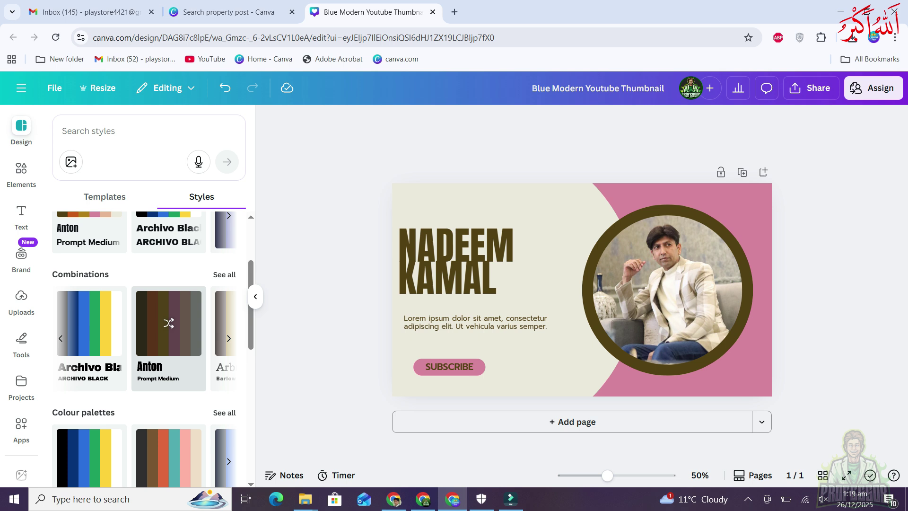
click(169, 323)
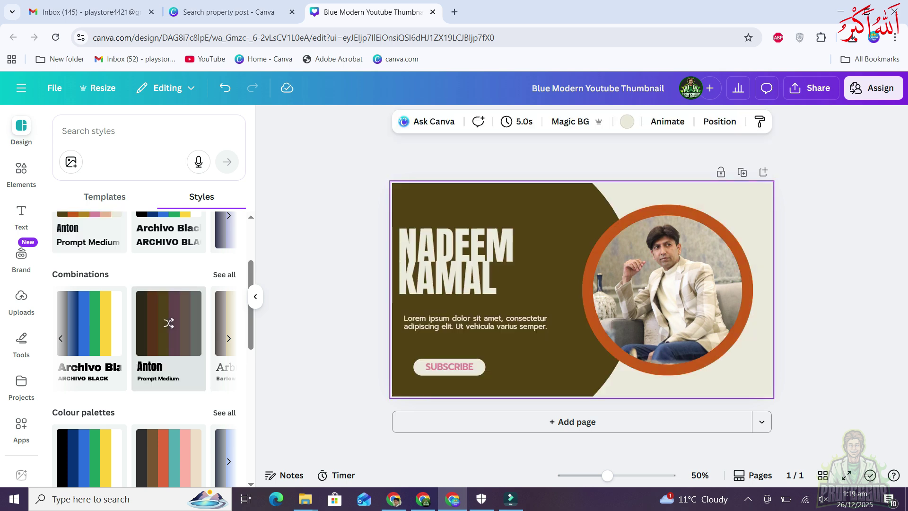
key(Escape)
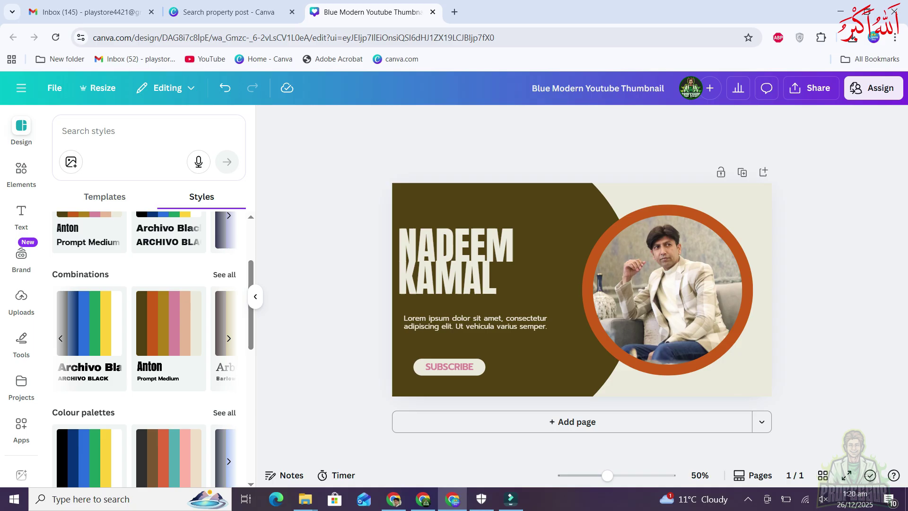
key(ctrl+z)
key(ctrl+z)
key(ctrl+z)
Restore the original indigo background, white heading and blue-ringed photo
click(21, 168)
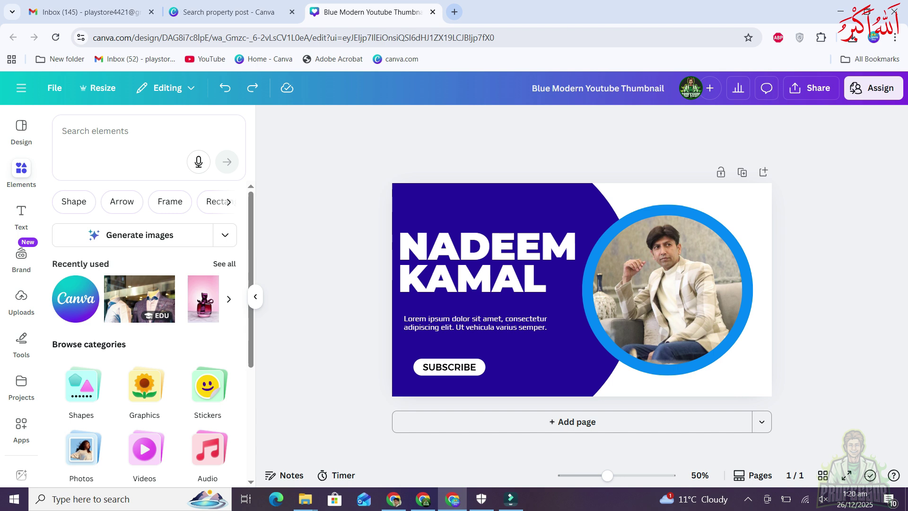
click(454, 12)
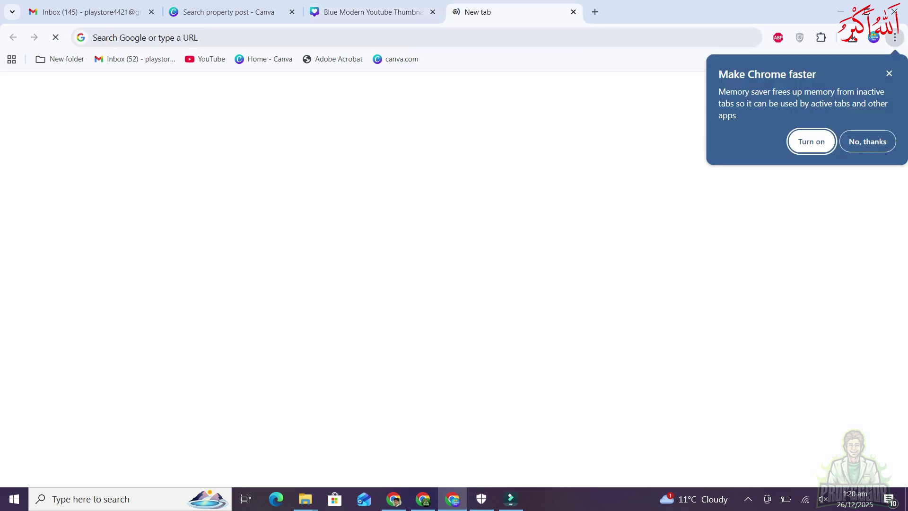
click(573, 12)
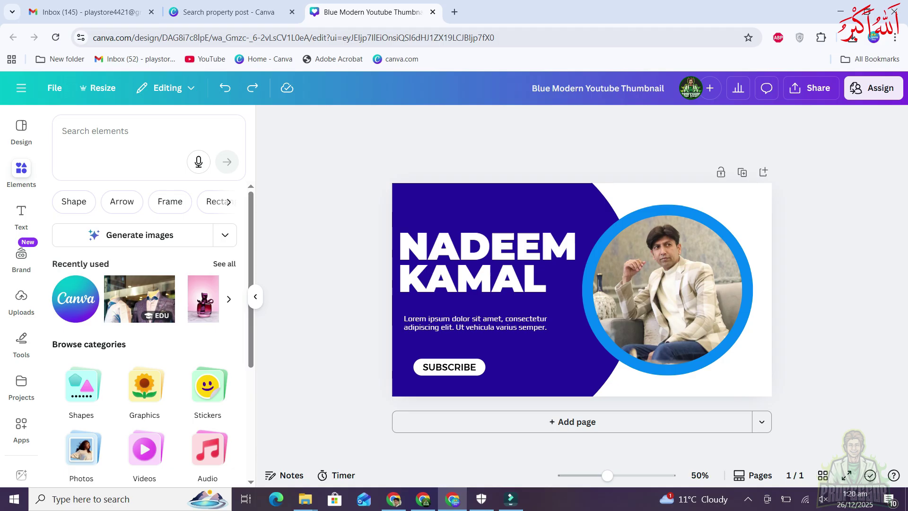
scroll(571, 277, up, 5)
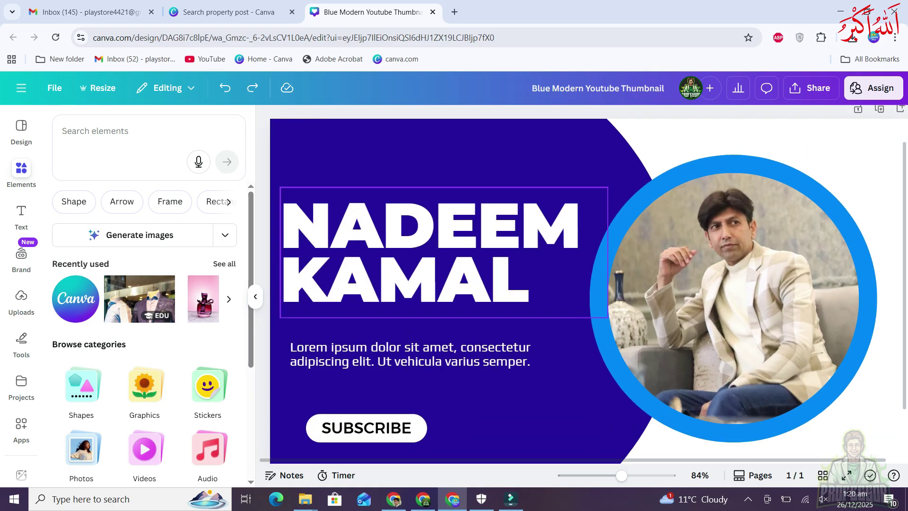
scroll(542, 280, down, 2)
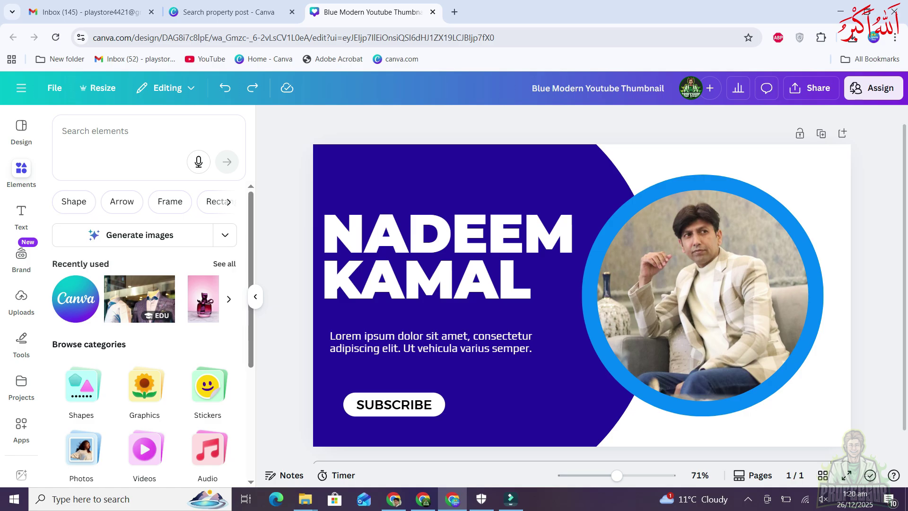
Search the elements for 'doctor' and browse the Graphics results
click(105, 132)
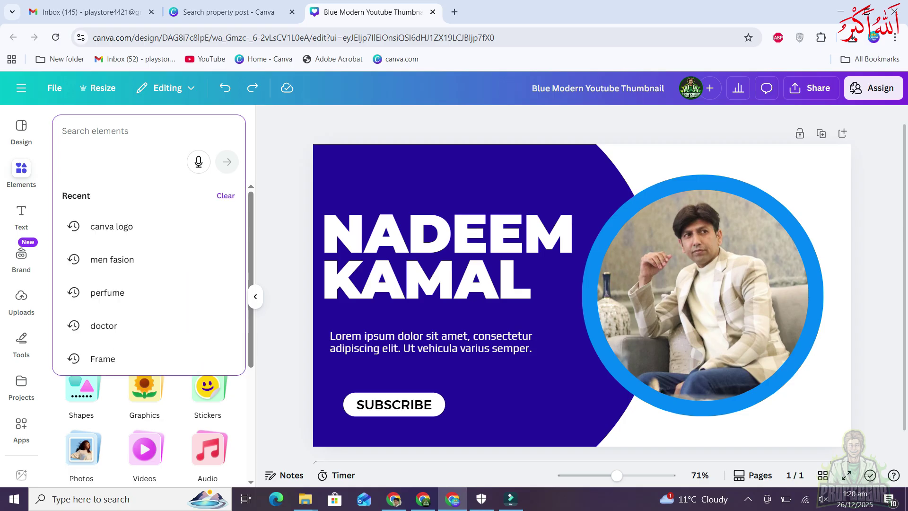
text(doctor)
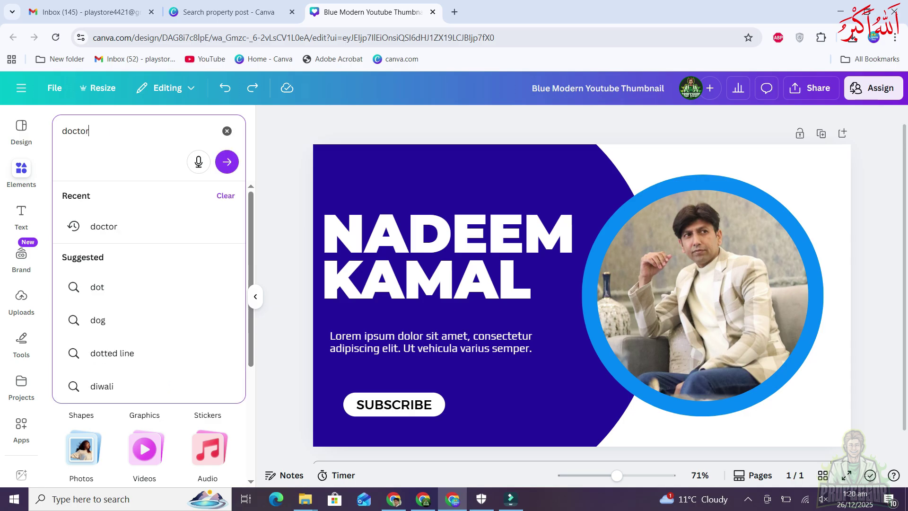
key(Return)
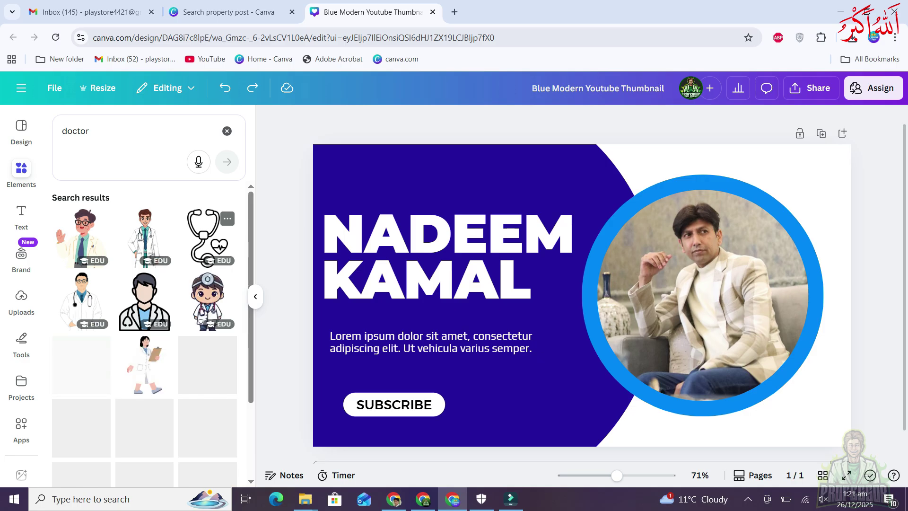
scroll(144, 307, down, 3)
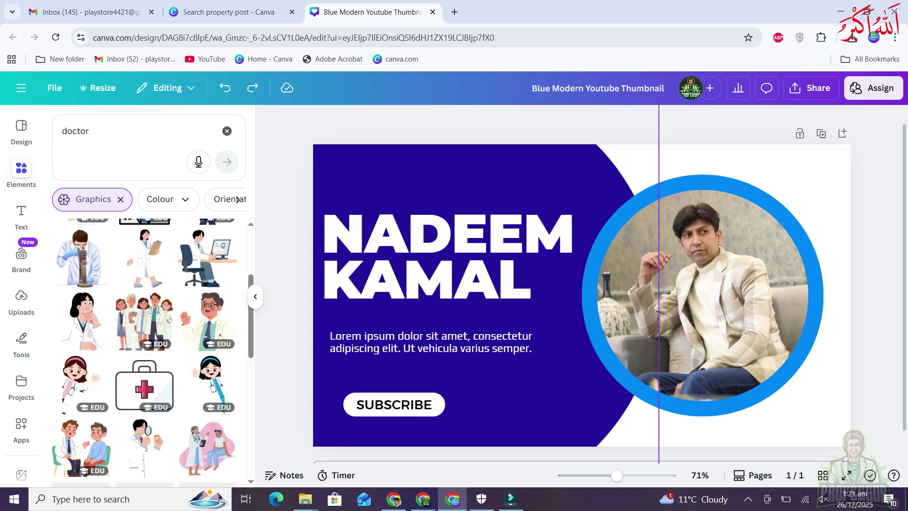
scroll(151, 350, up, 5)
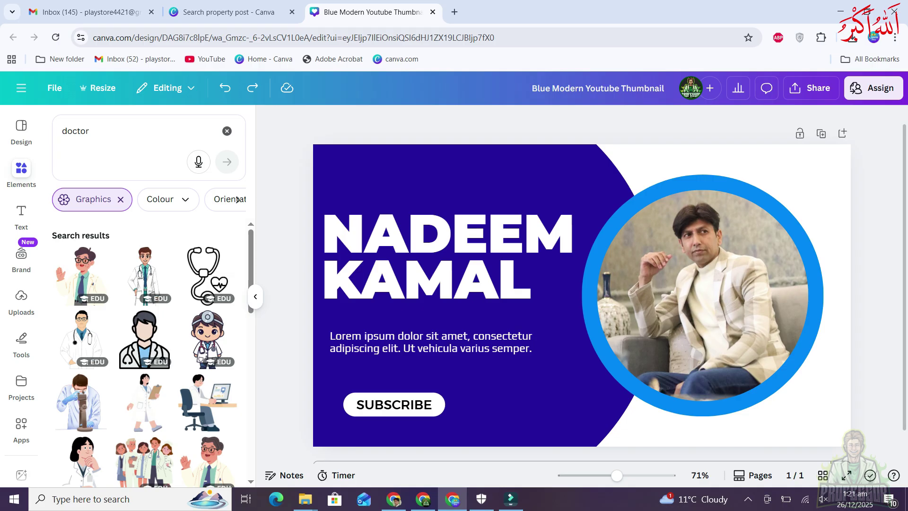
Clear the Graphics filter and narrow the 'doctor' results to Photos
click(120, 200)
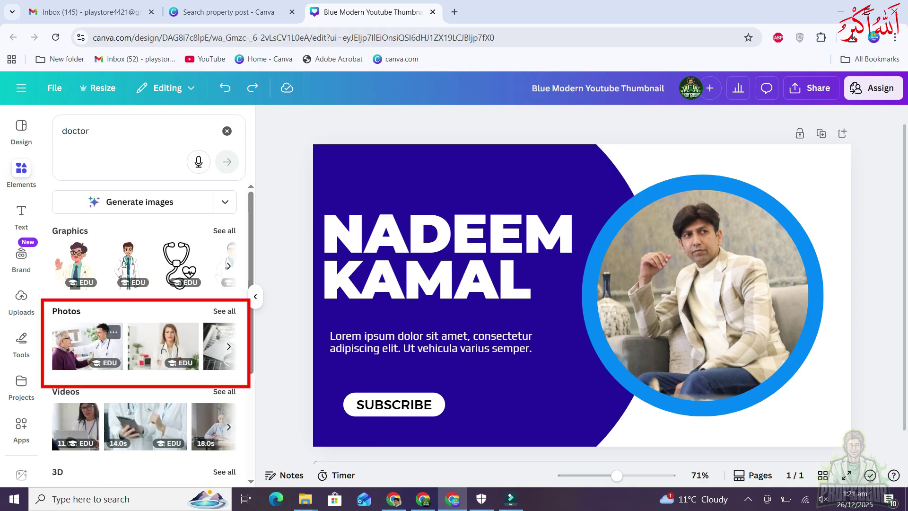
scroll(151, 331, down, 2)
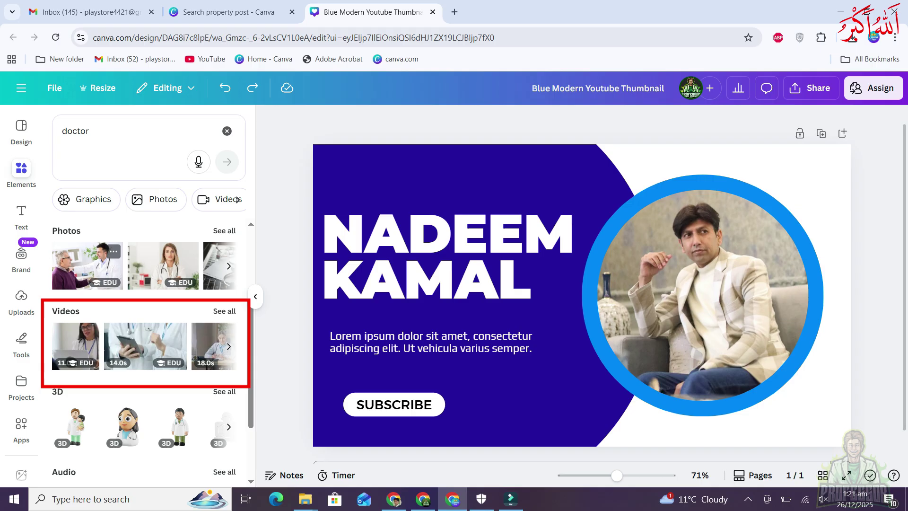
scroll(151, 349, down, 2)
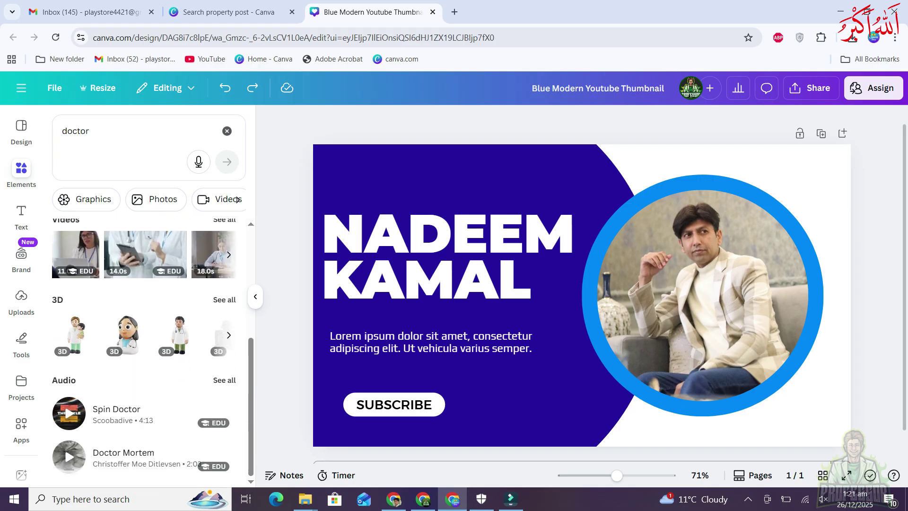
scroll(178, 259, up, 5)
scroll(179, 259, down, 1)
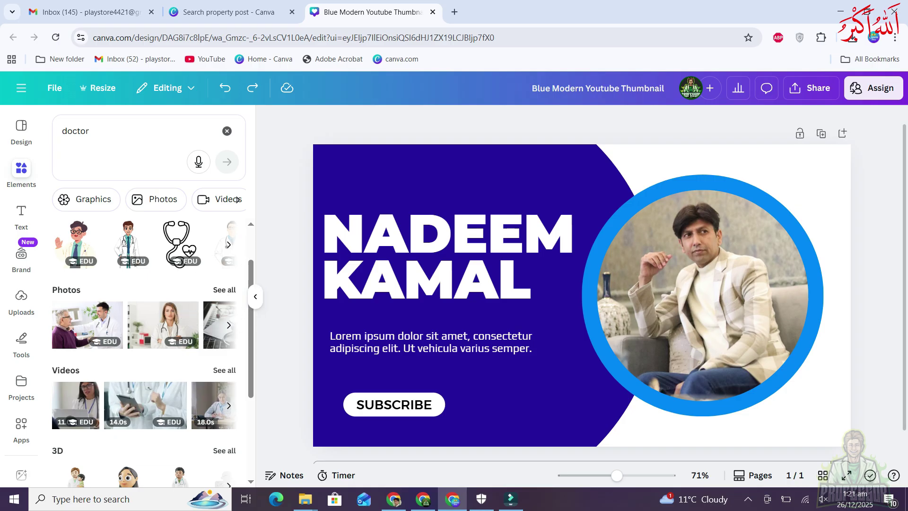
click(156, 199)
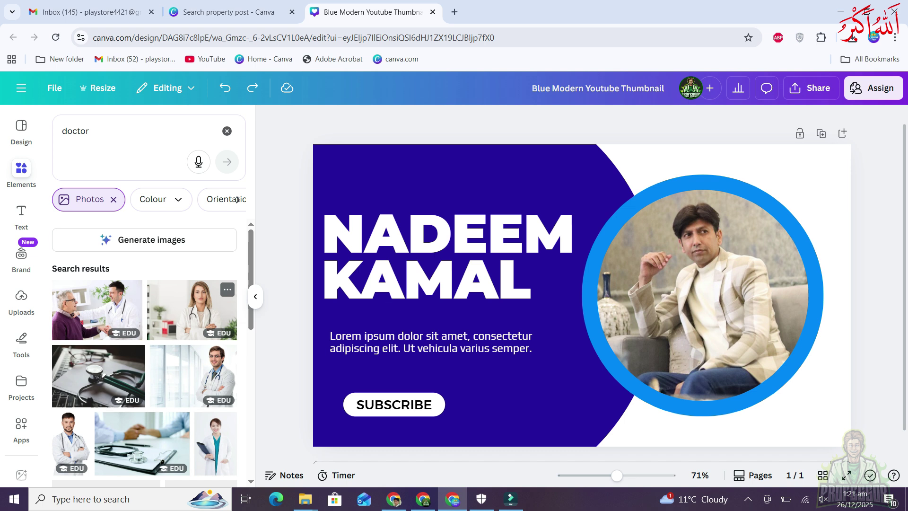
scroll(189, 331, down, 4)
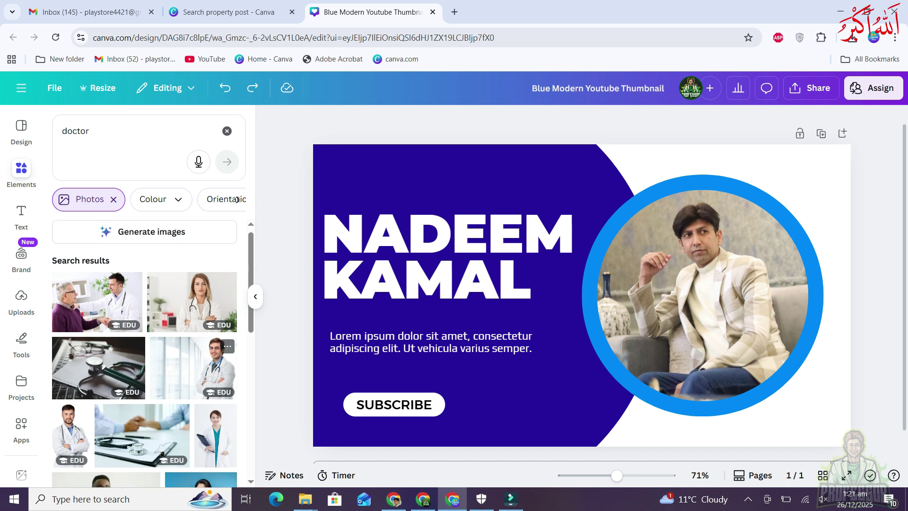
scroll(145, 352, up, 4)
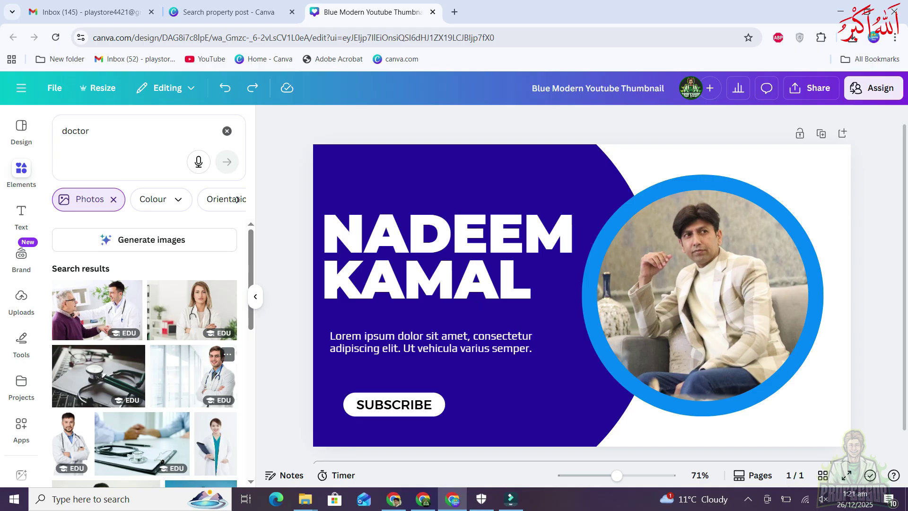
Fill the circle frame with a smiling male doctor photo and add a woman-doctor photo
drag(192, 310, 766, 369)
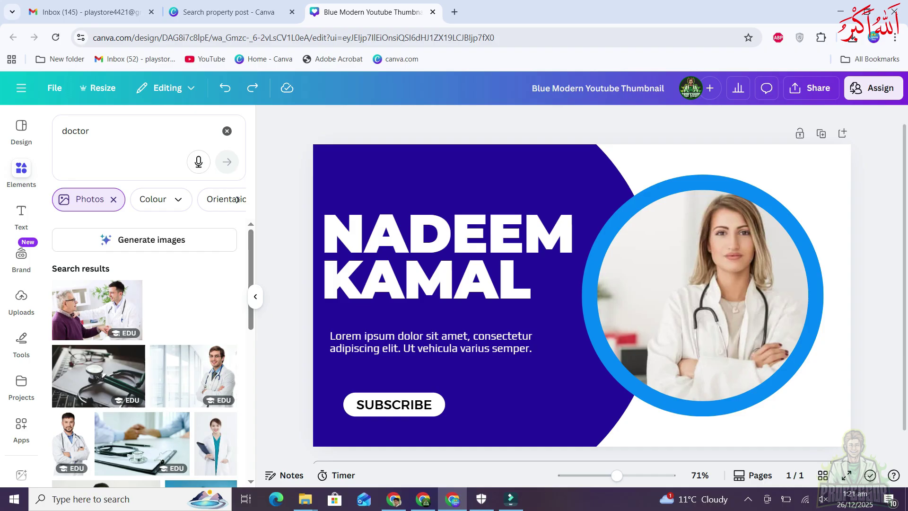
scroll(145, 352, down, 6)
drag(208, 298, 701, 371)
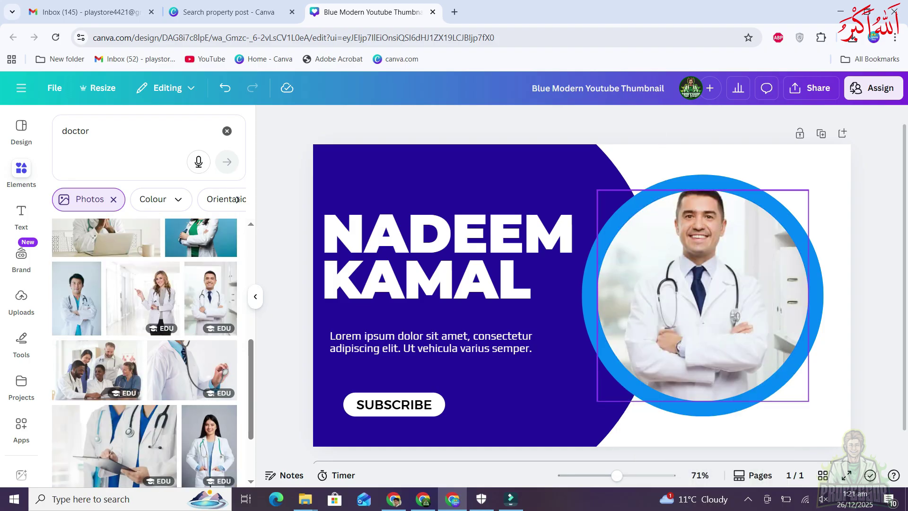
double_click(702, 371)
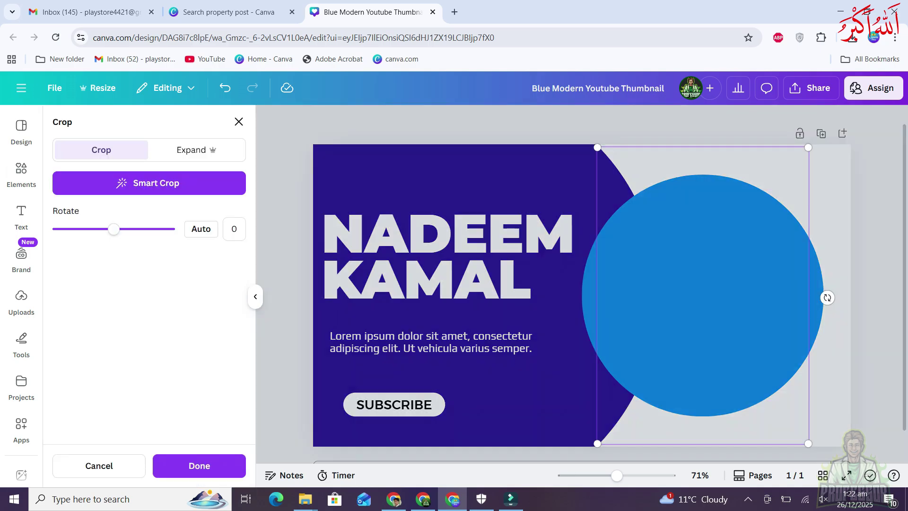
key(Escape)
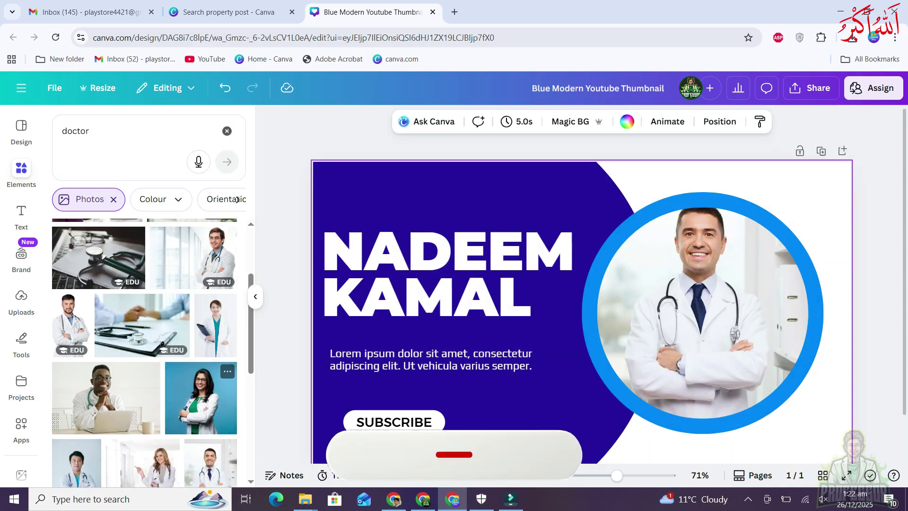
key(Escape)
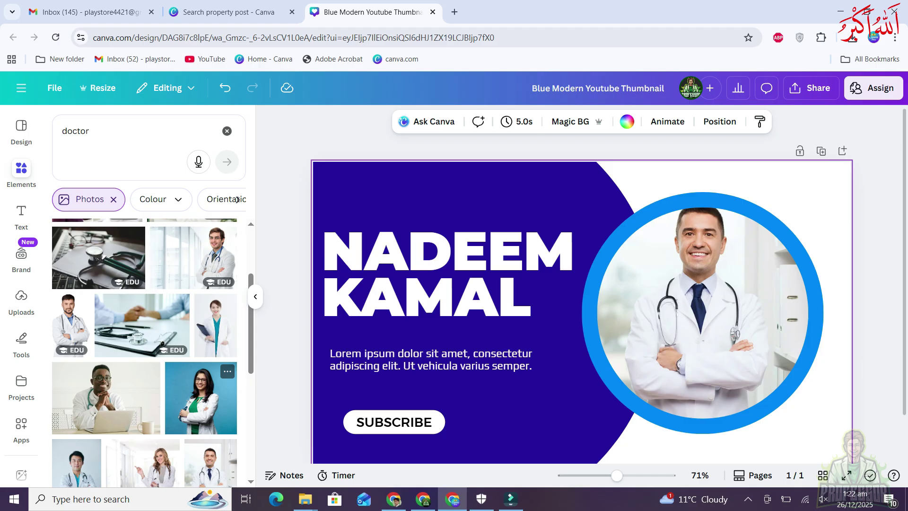
click(201, 397)
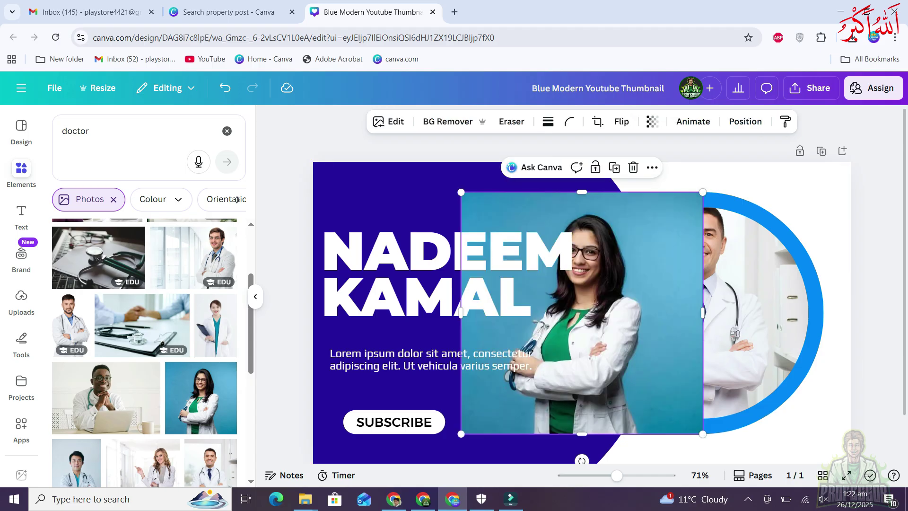
Position the woman doctor photo over the heading, adjust its layering and remove its background
drag(582, 313, 621, 326)
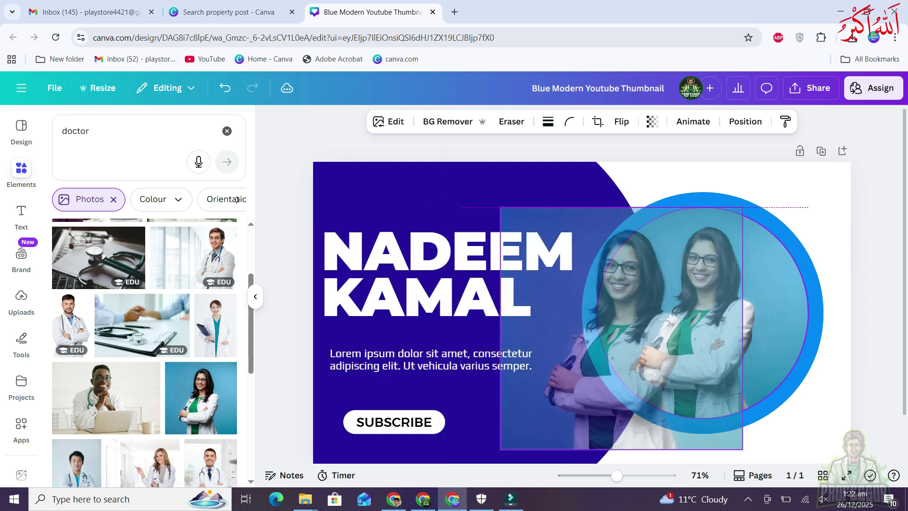
drag(621, 326, 442, 329)
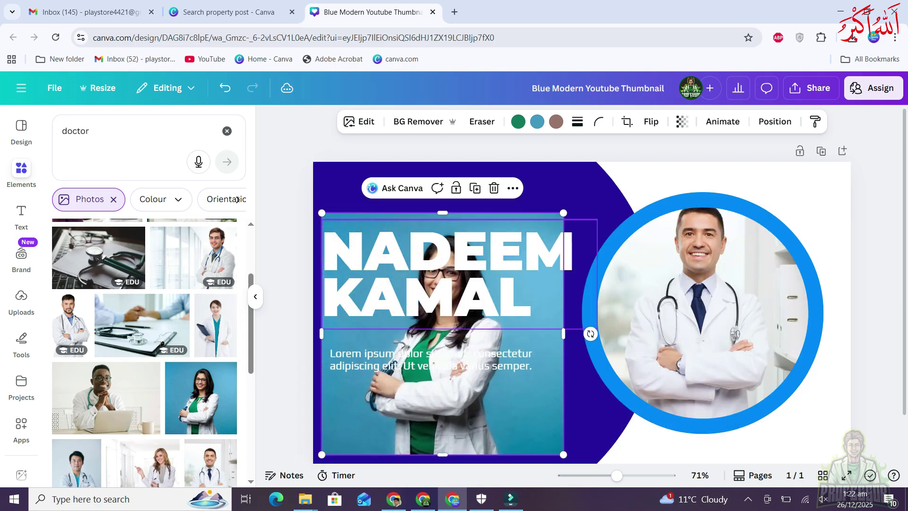
click(774, 121)
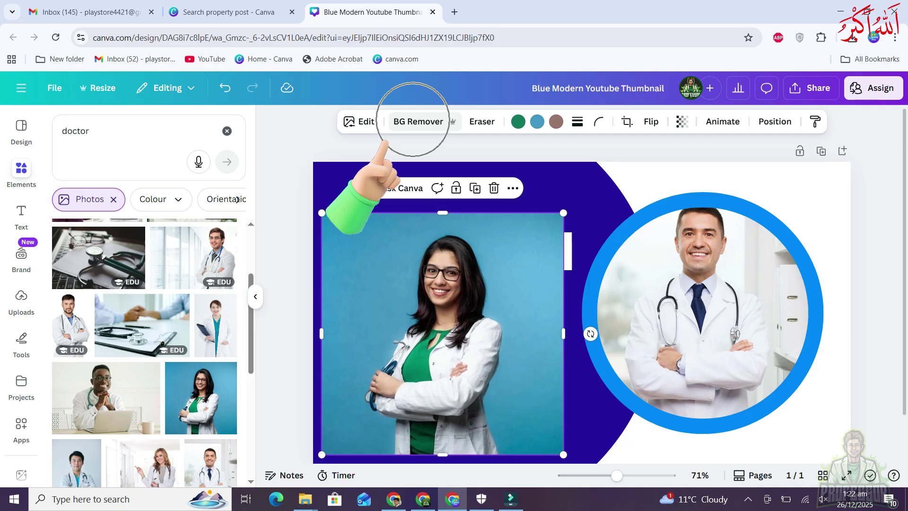
click(416, 121)
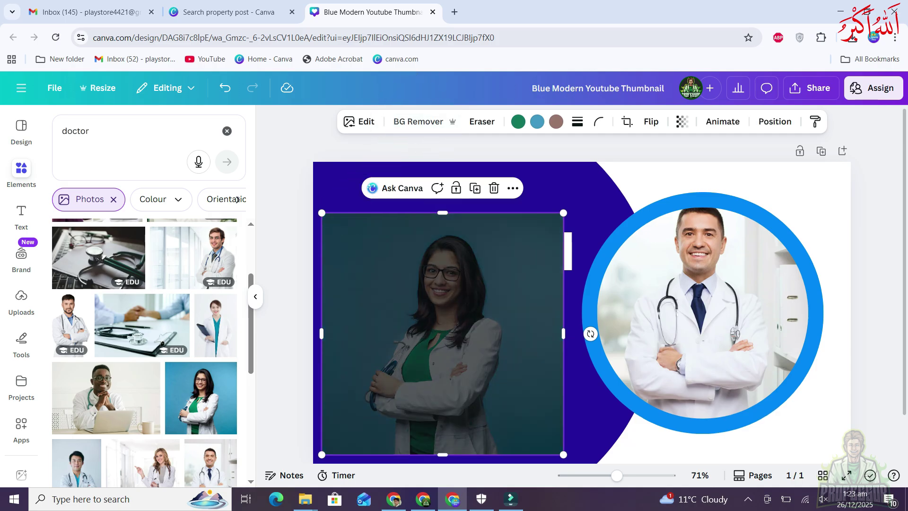
key(Escape)
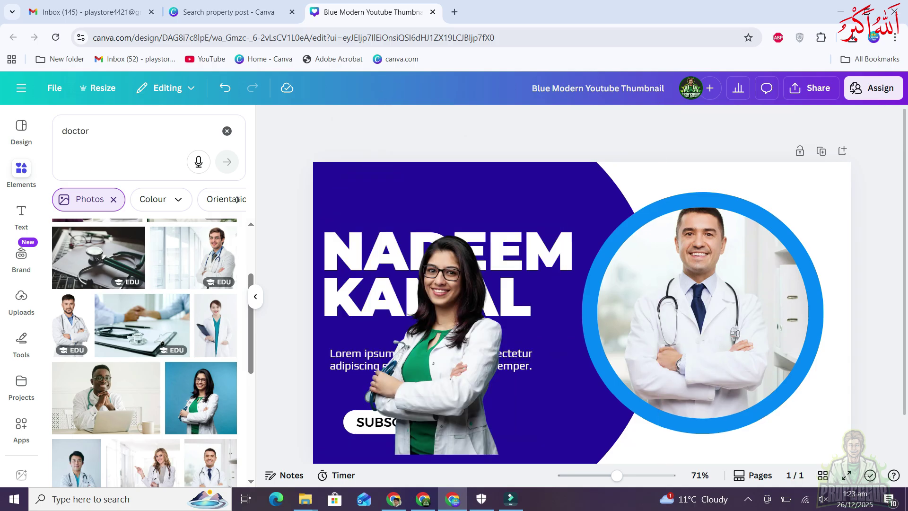
scroll(493, 390, up, 2)
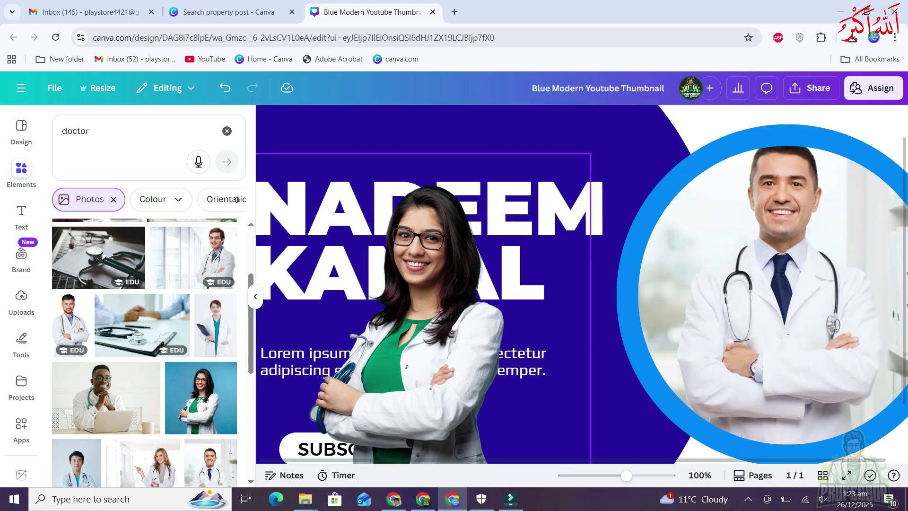
scroll(449, 334, down, 2)
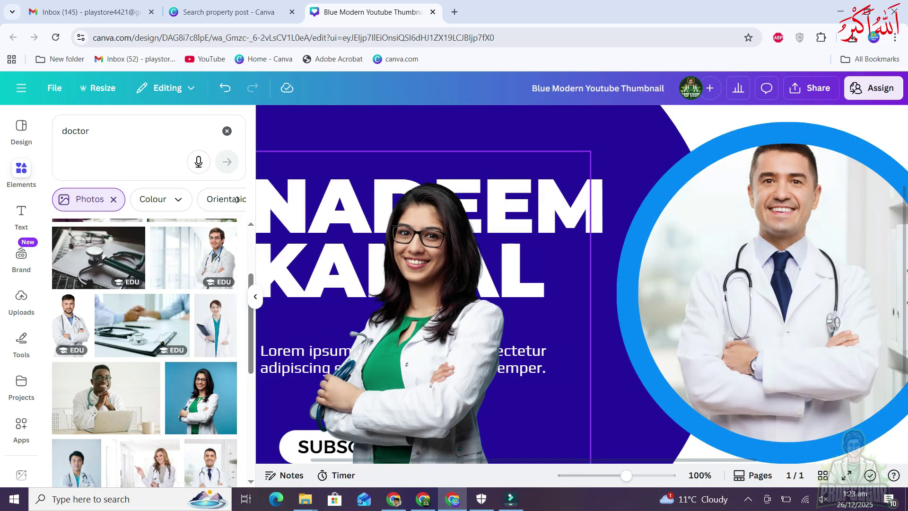
scroll(448, 336, down, 1)
drag(448, 337, 443, 346)
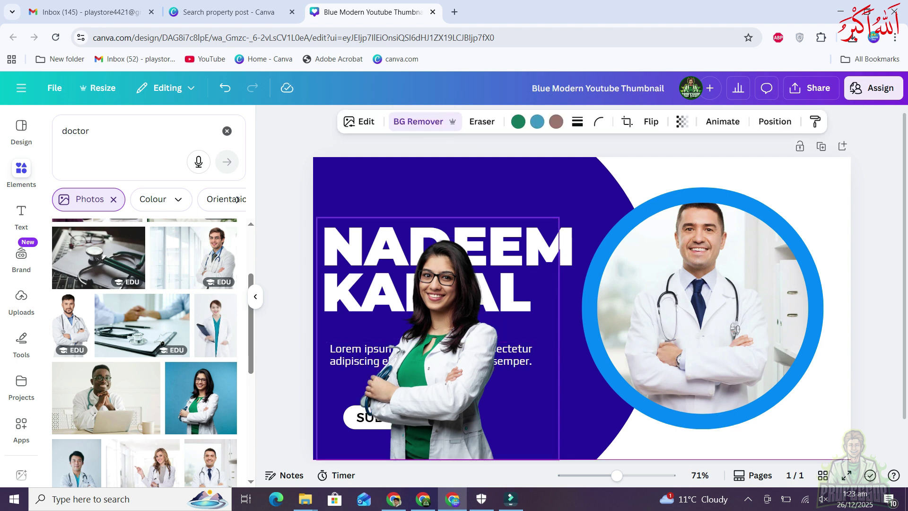
Flip the woman doctor cut-out horizontally and move it further left
click(651, 122)
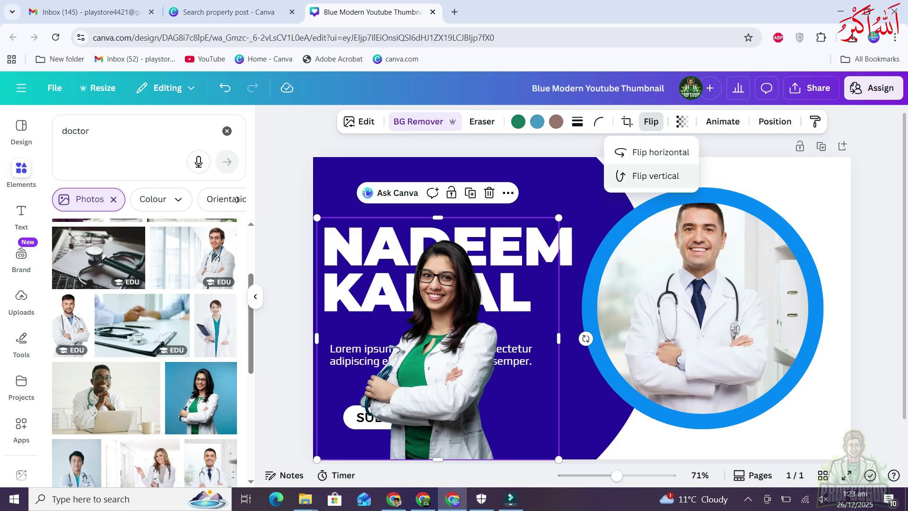
click(660, 152)
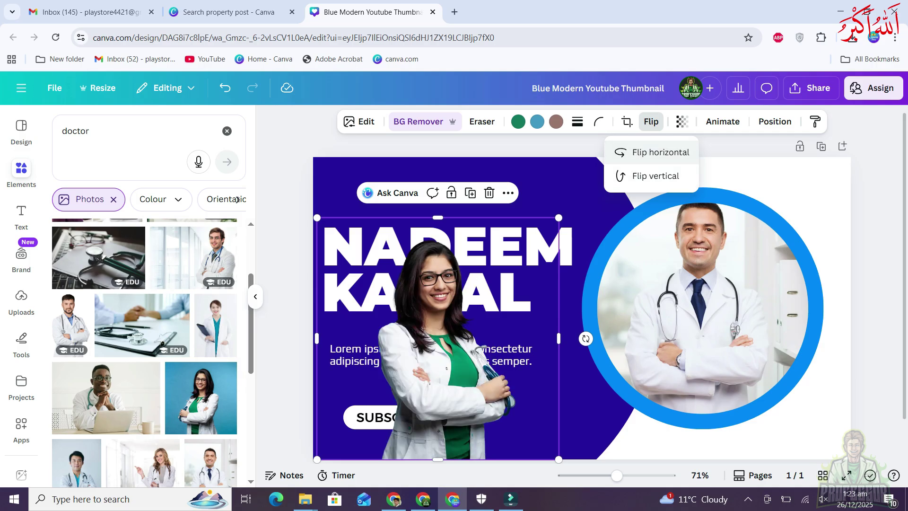
key(Escape)
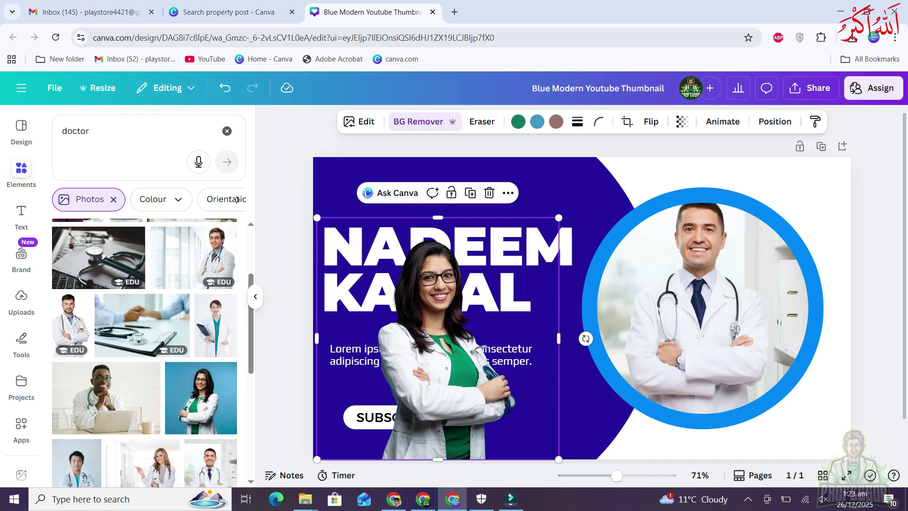
drag(437, 331, 377, 331)
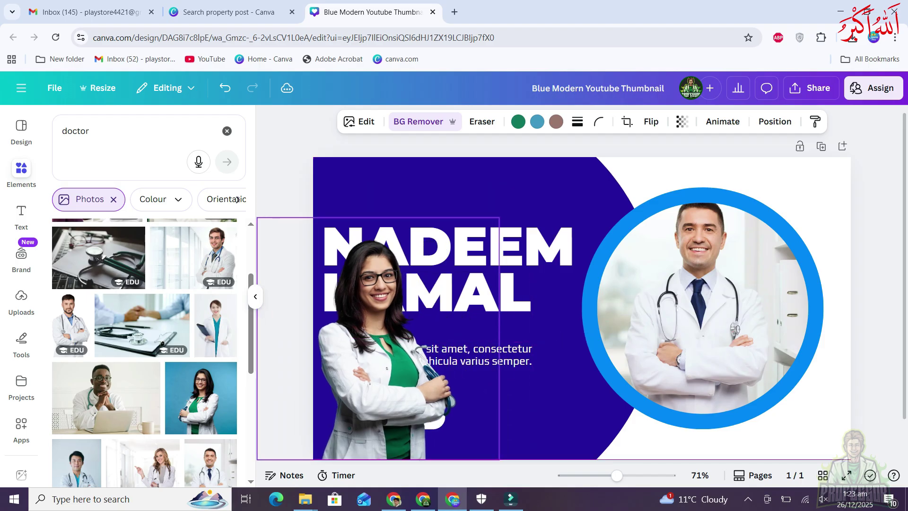
key(Escape)
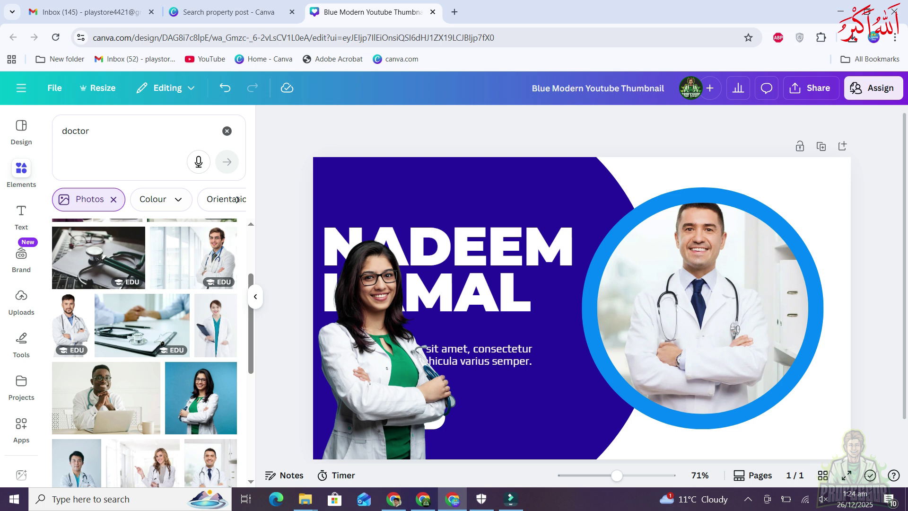
click(379, 308)
Delete the woman doctor cut-out and try a 'Lion' element in the photo frame
key(Delete)
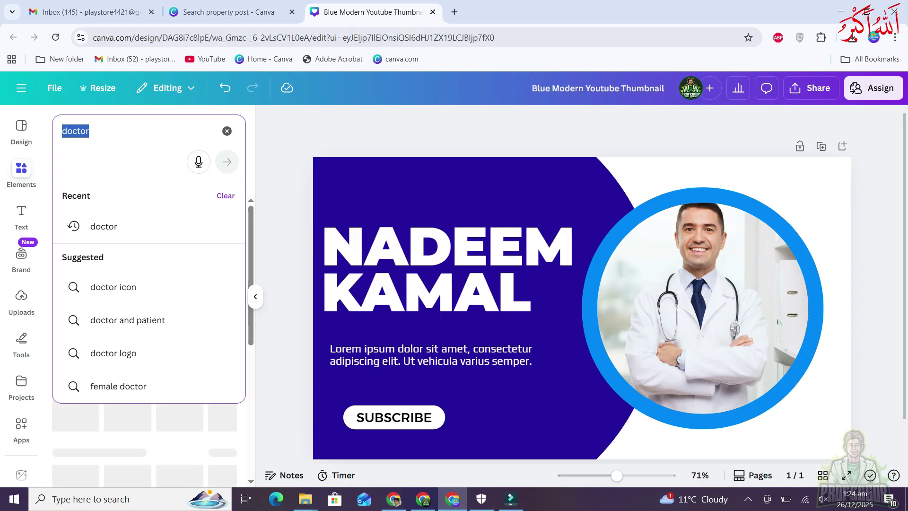
text(Lion)
key(Return)
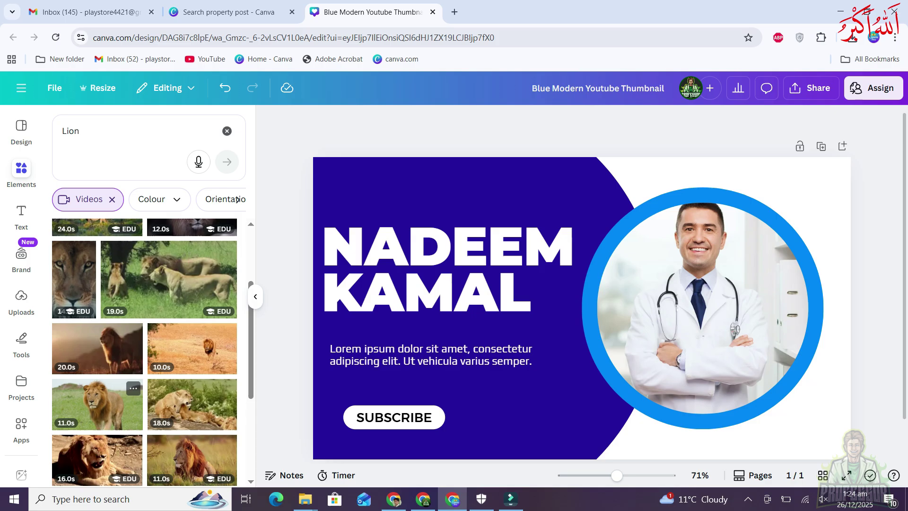
drag(97, 404, 702, 308)
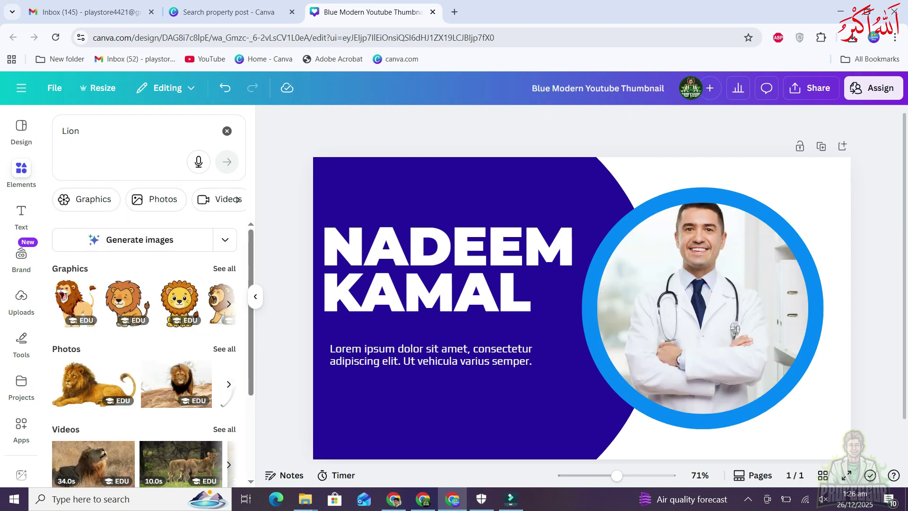
Search the elements for 'contact us' and browse the graphics
click(71, 131)
double_click(71, 131)
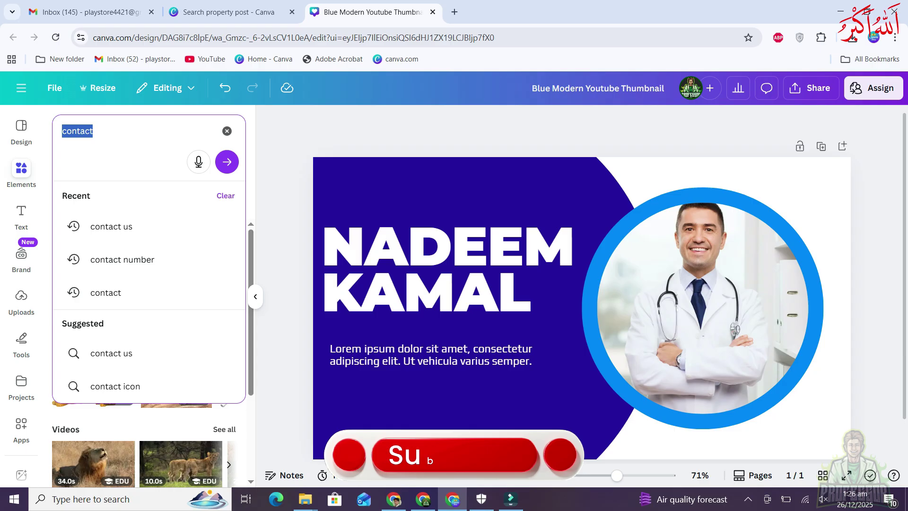
text(contact us)
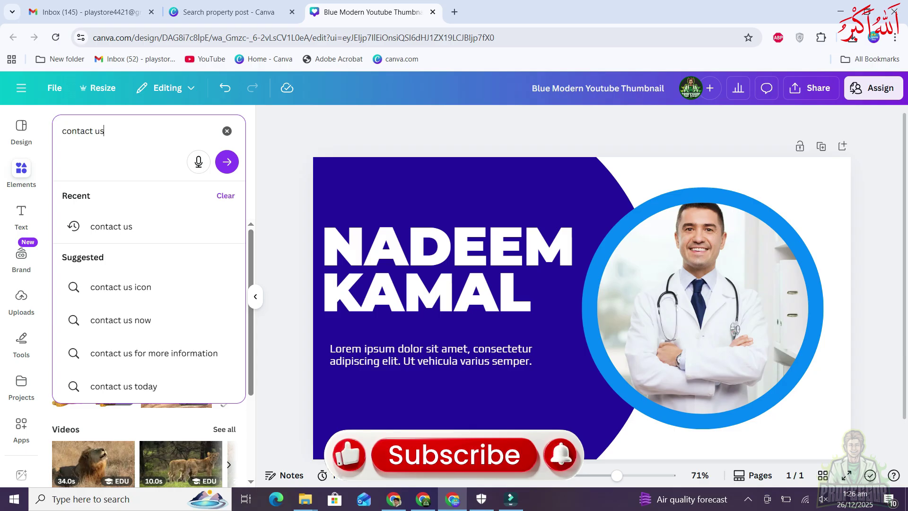
key(Return)
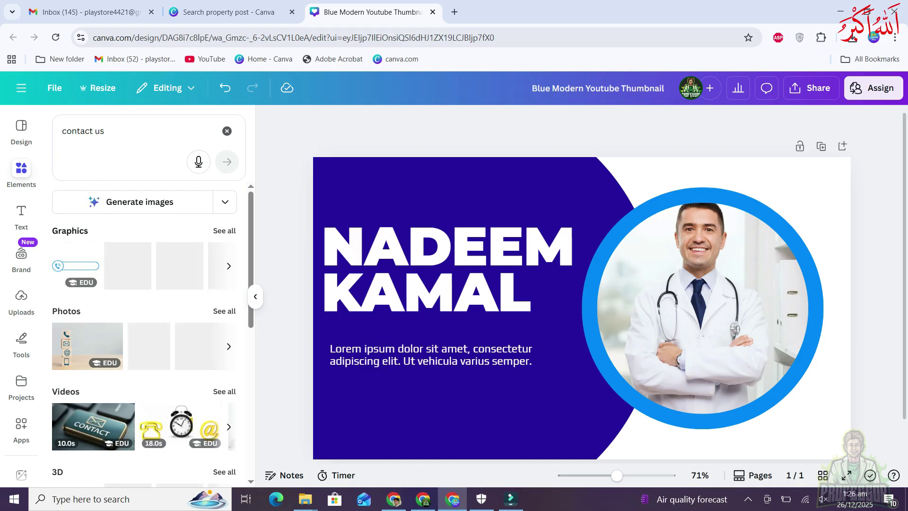
scroll(144, 293, down, 2)
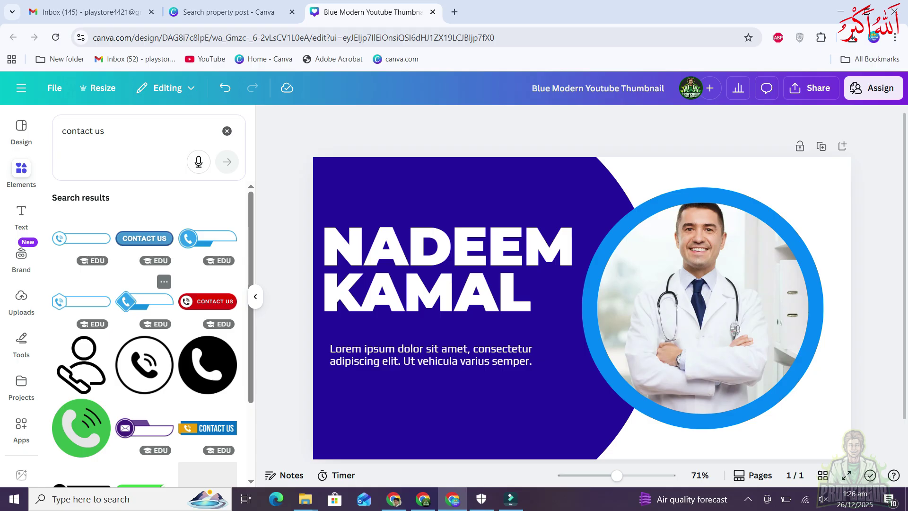
scroll(145, 293, down, 2)
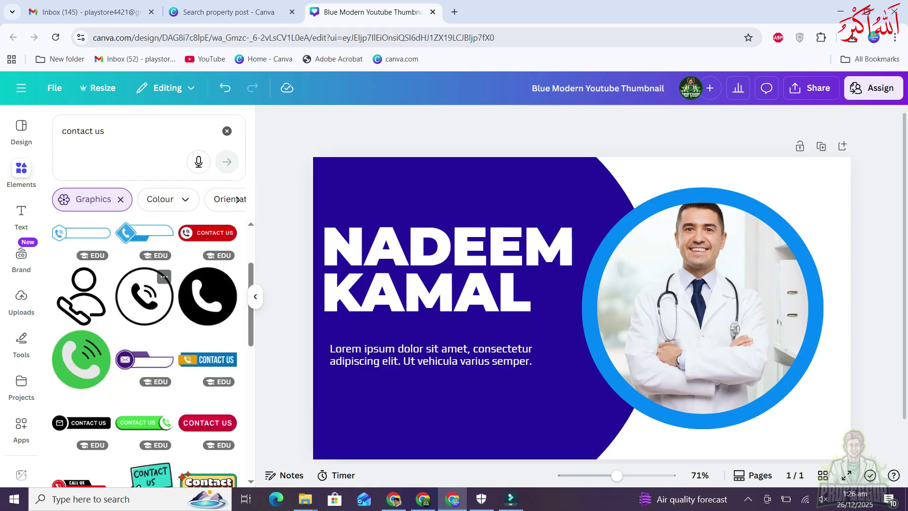
scroll(144, 331, up, 3)
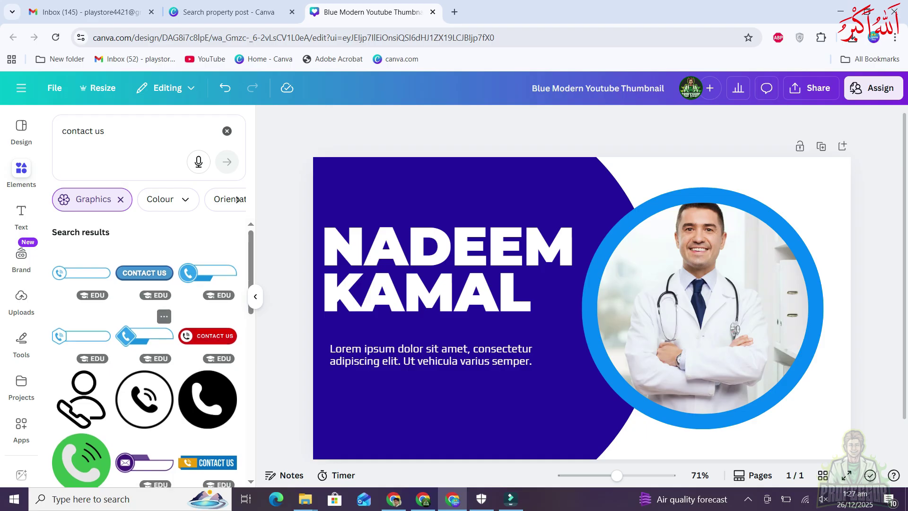
scroll(144, 331, down, 3)
scroll(142, 331, down, 2)
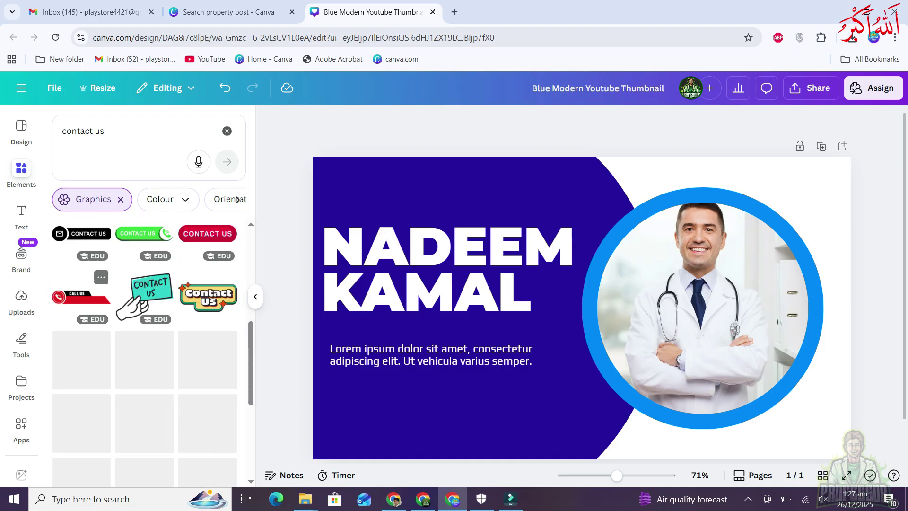
Add the CALL US graphic at the lower left, shrink it, and recolour its red parts Vivid azure
click(81, 296)
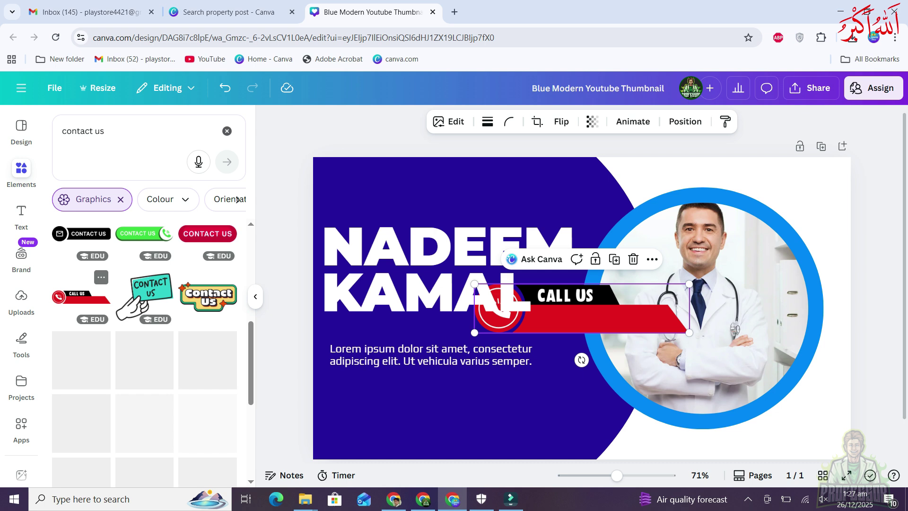
drag(581, 308, 445, 425)
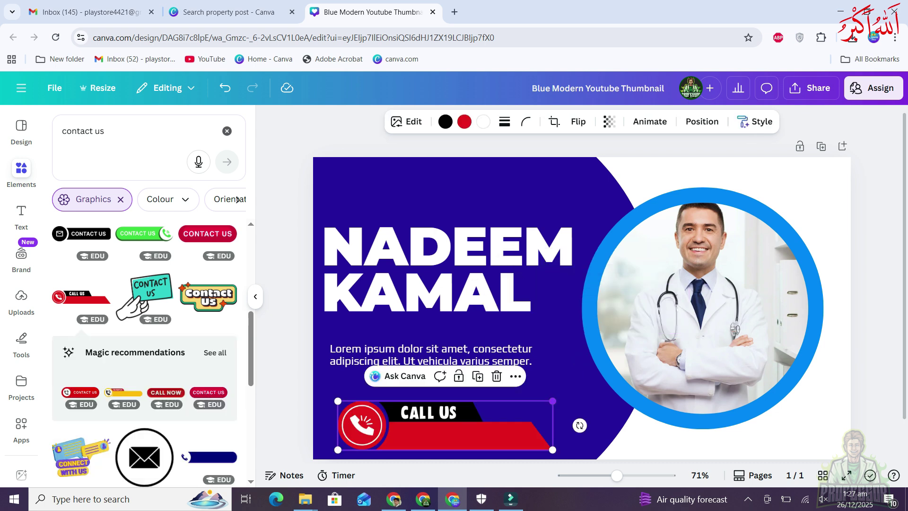
drag(552, 400, 485, 416)
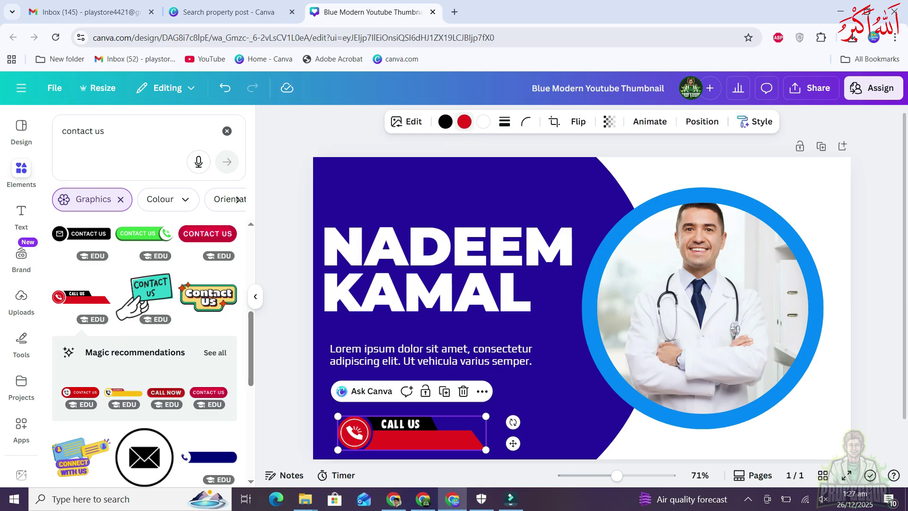
click(464, 122)
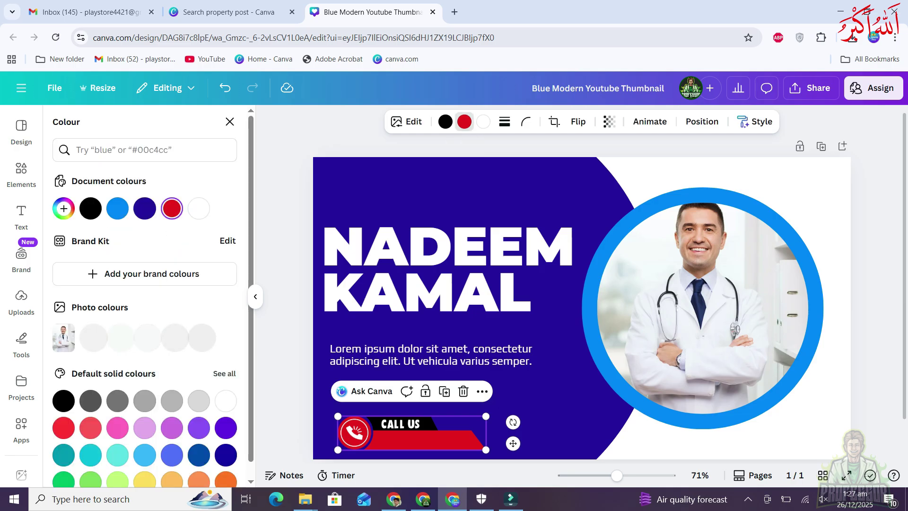
click(117, 208)
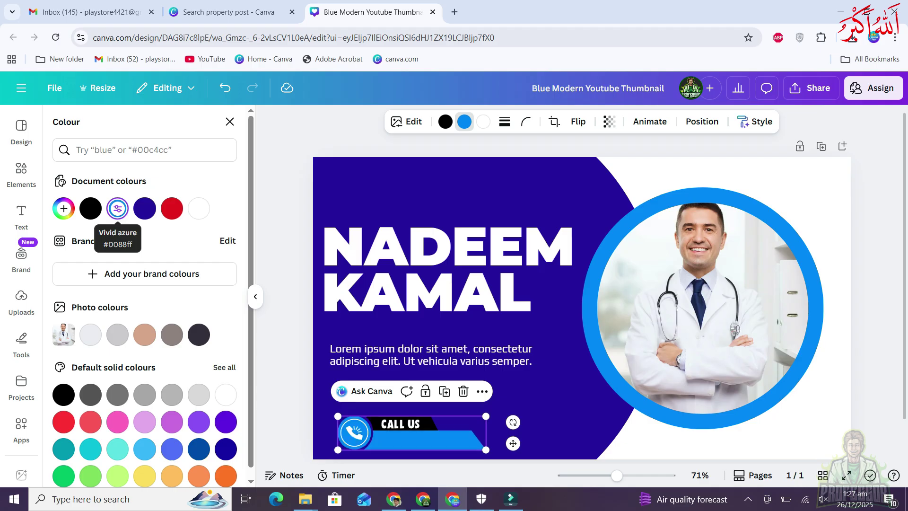
click(230, 122)
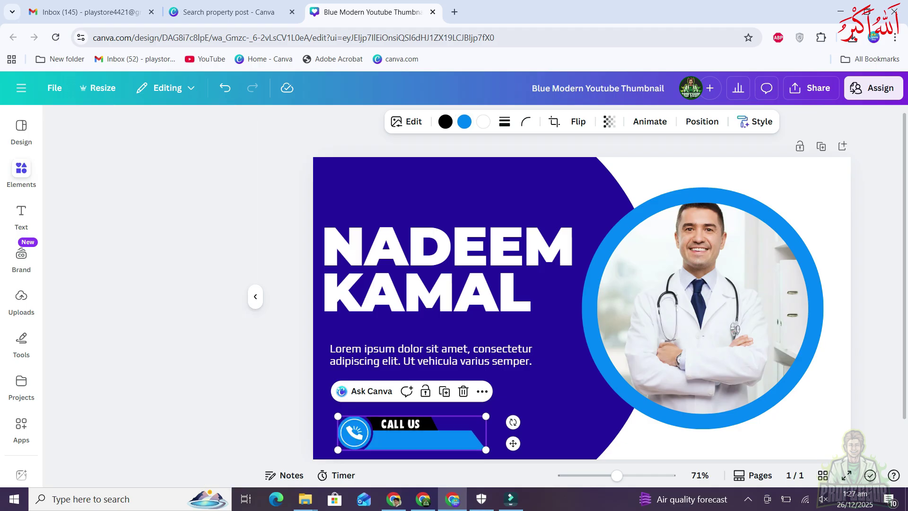
click(285, 208)
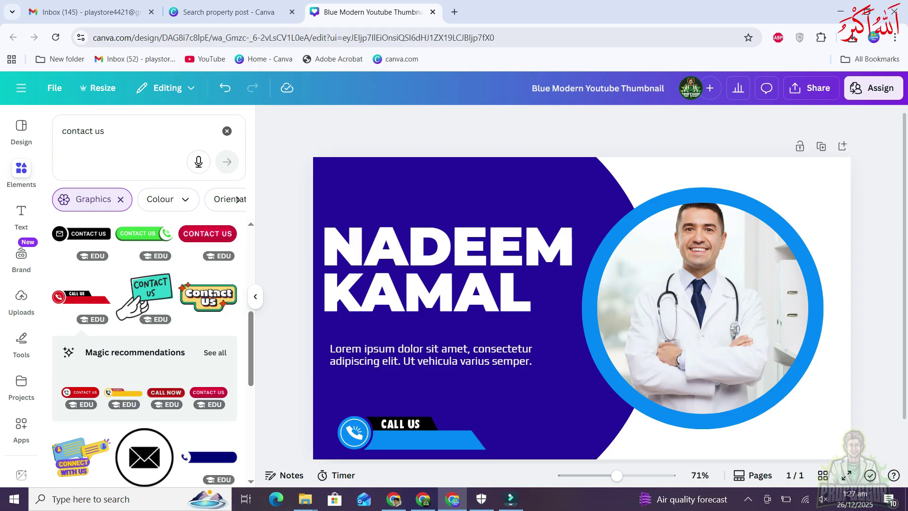
Search the elements for 'mobile icon', then for 'whatsapp icon'
click(83, 131)
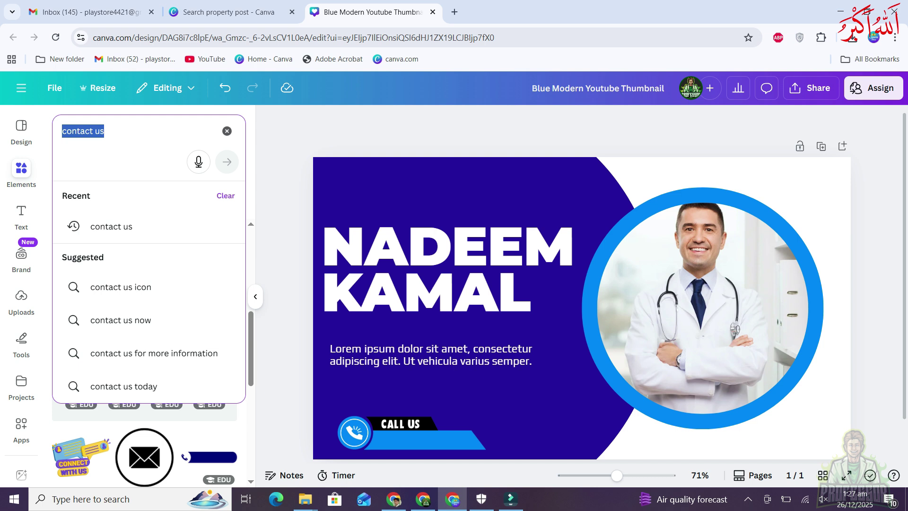
text(mobile icon)
key(Return)
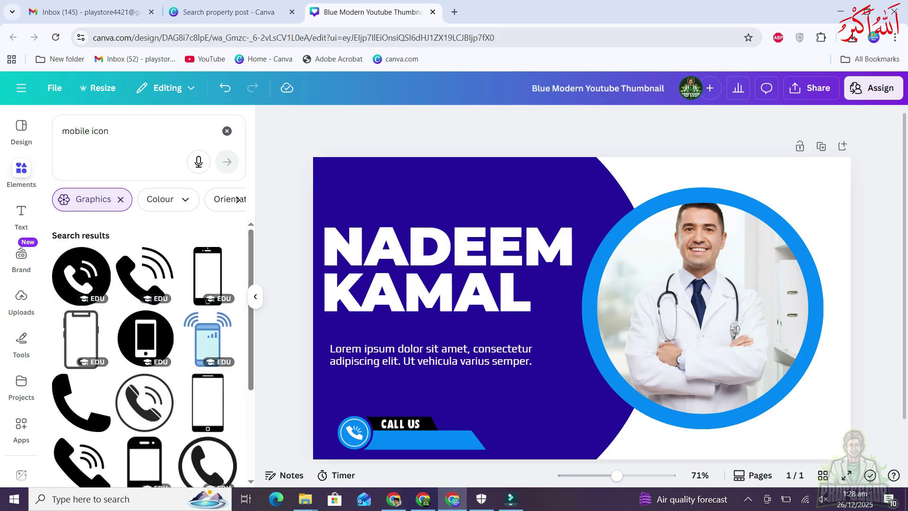
click(118, 131)
key(ctrl+a)
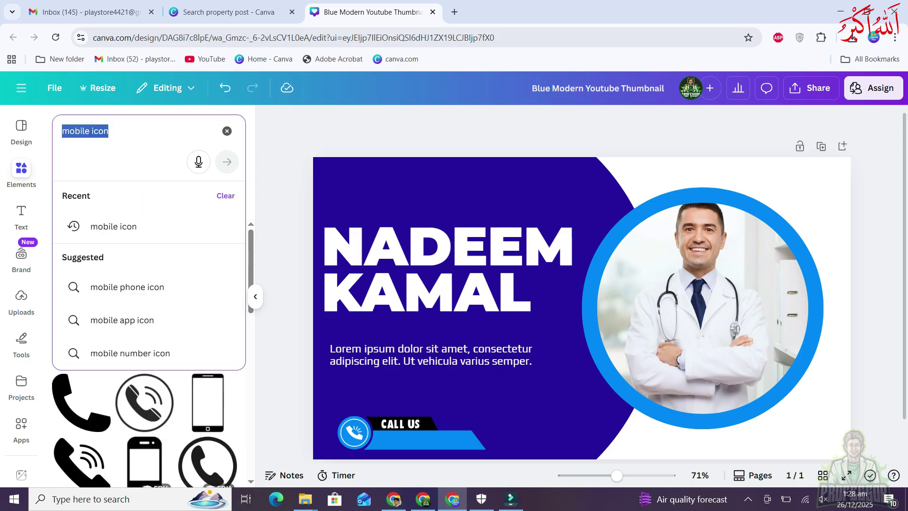
text(whatsapp)
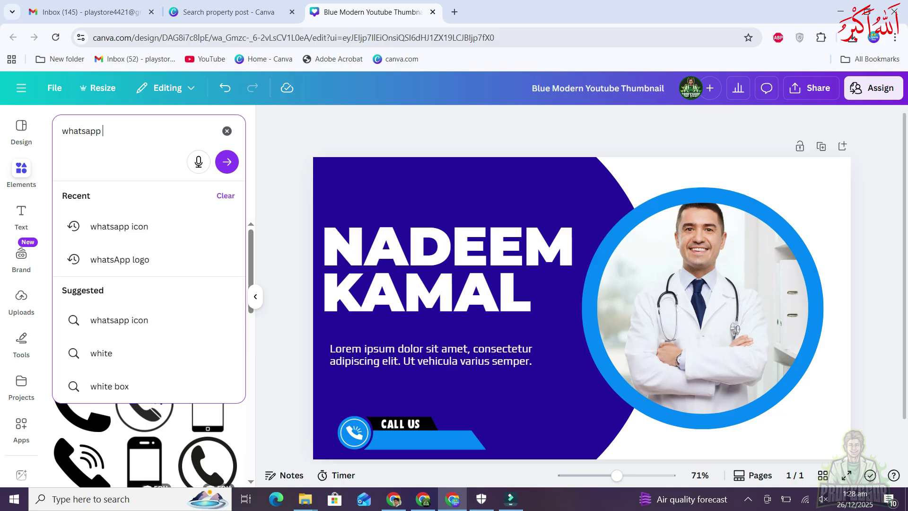
text( icon)
key(Return)
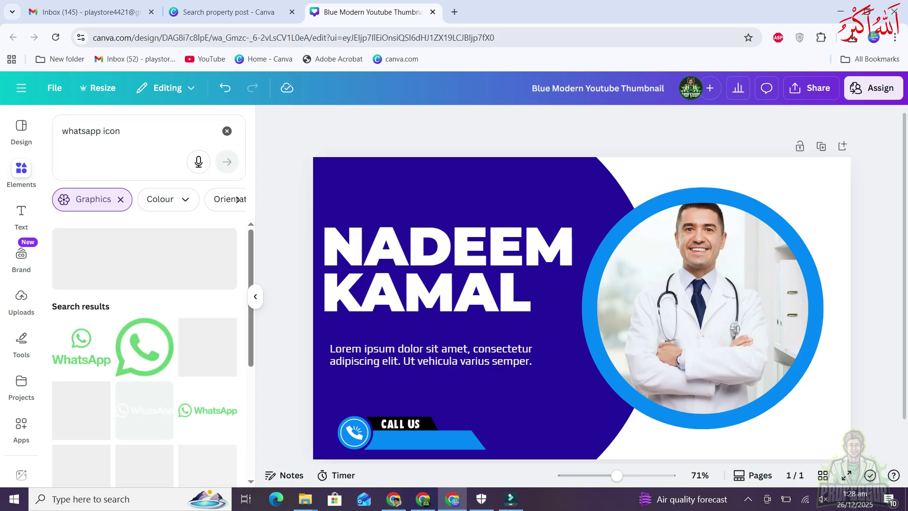
scroll(144, 352, down, 2)
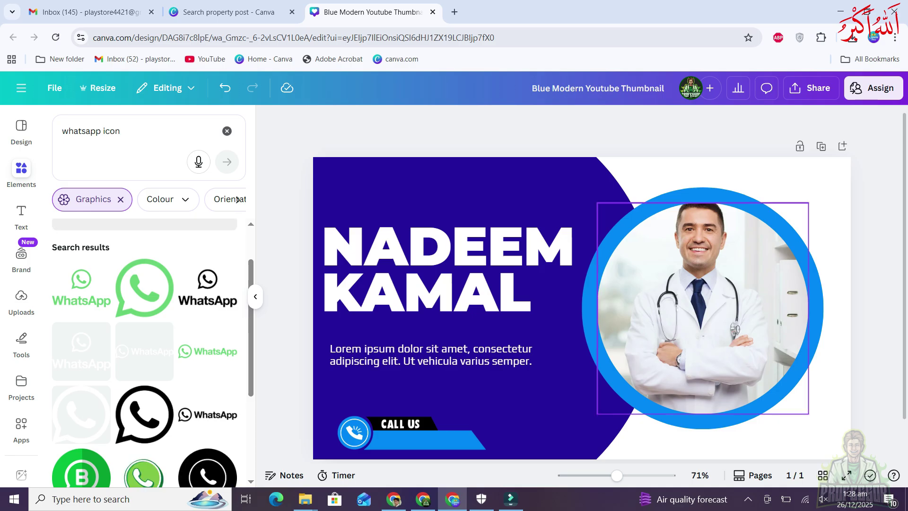
Replace the query with 'Youtube' and run the recent 'subscribe youtube' search
click(120, 131)
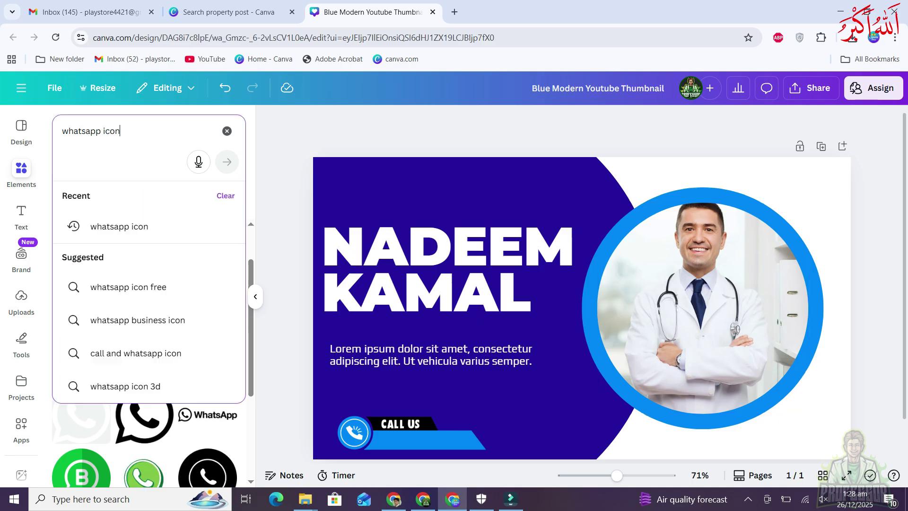
key(ctrl+a)
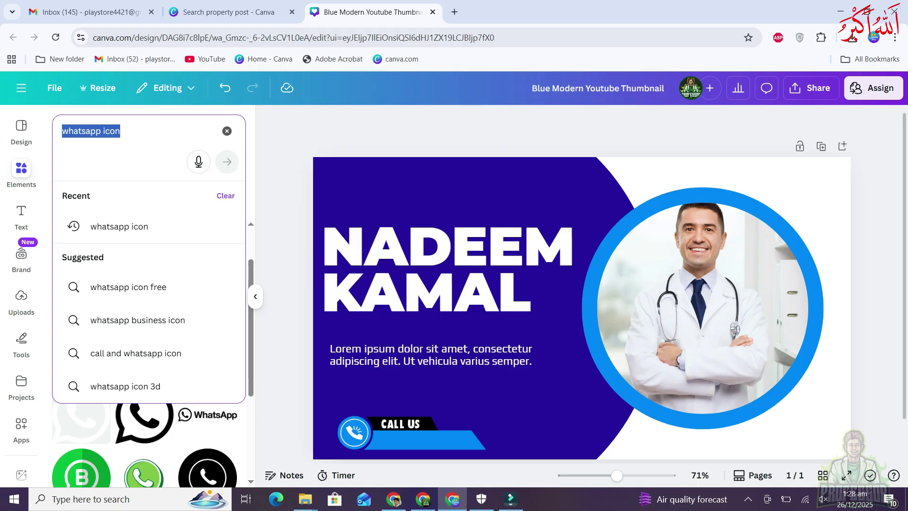
text(Yo)
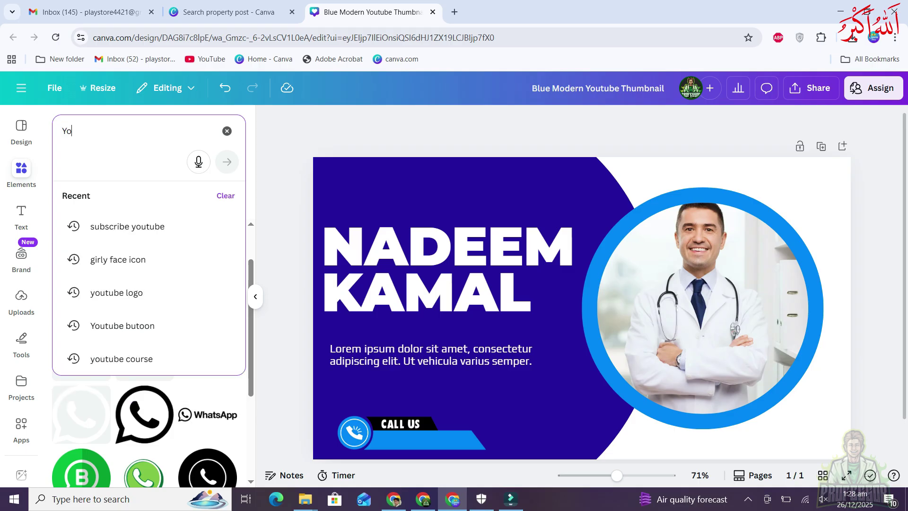
text(utube)
key(Return)
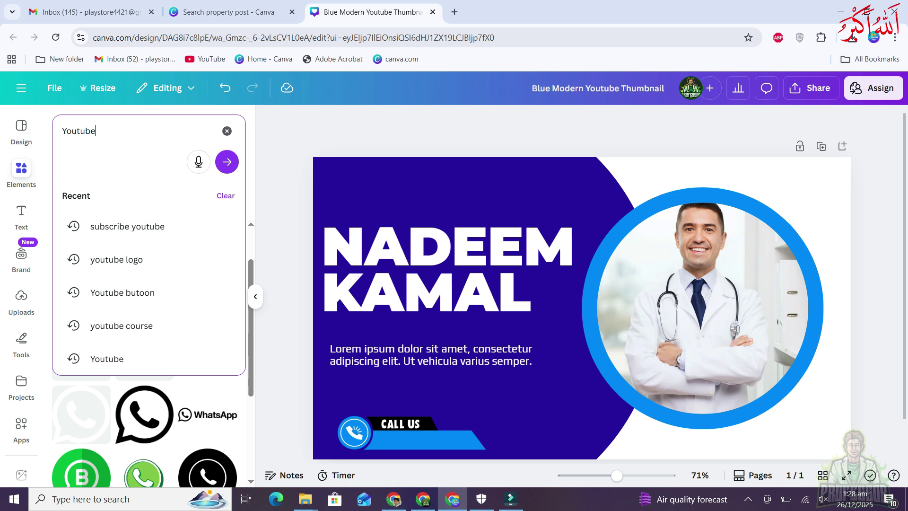
key(Down)
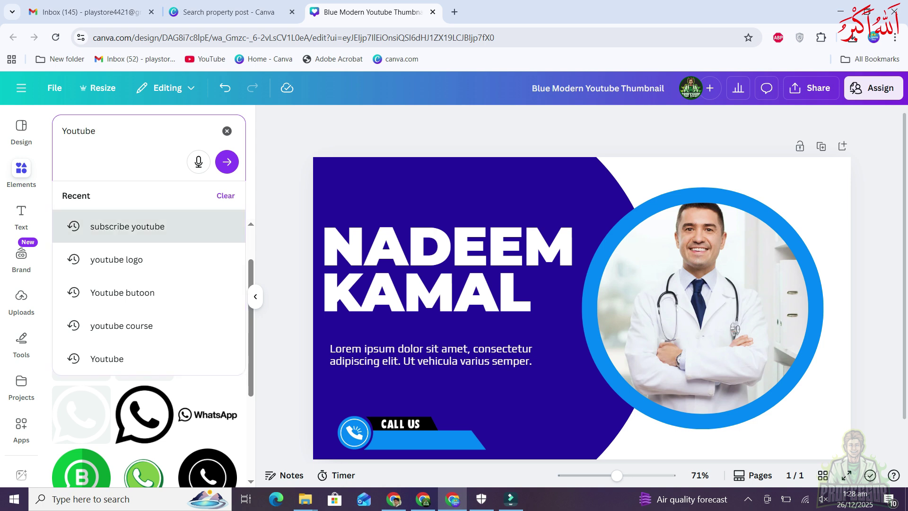
key(Return)
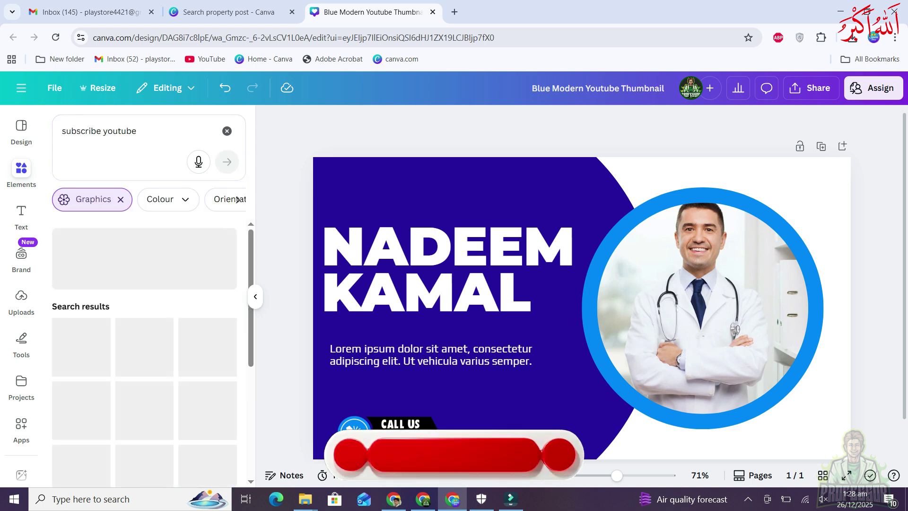
scroll(144, 350, down, 1)
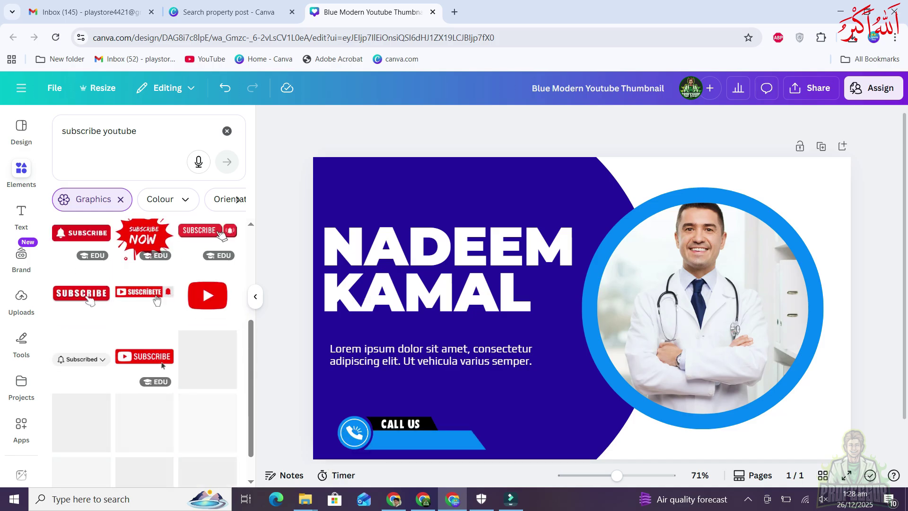
Add a red SUBSCRIBE graphic and nudge it lower, then delete it and the CALL US banner
click(161, 364)
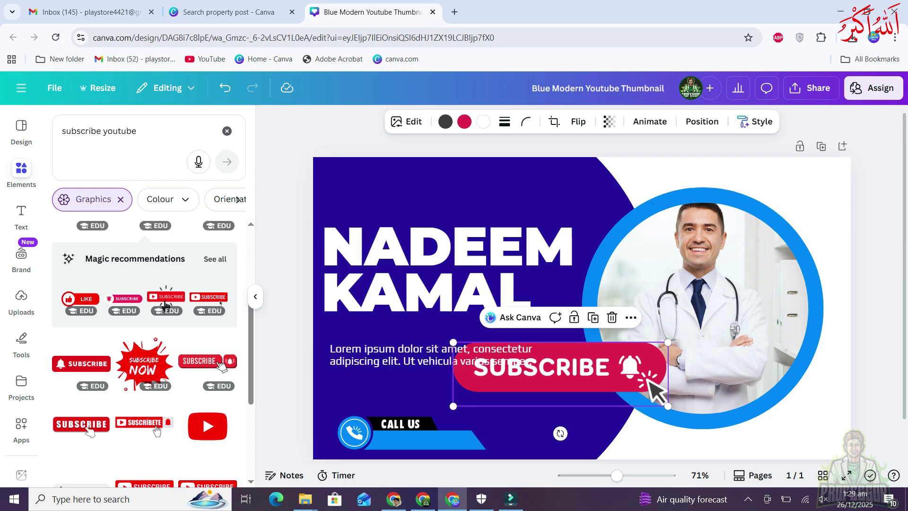
right_click(597, 373)
key(Escape)
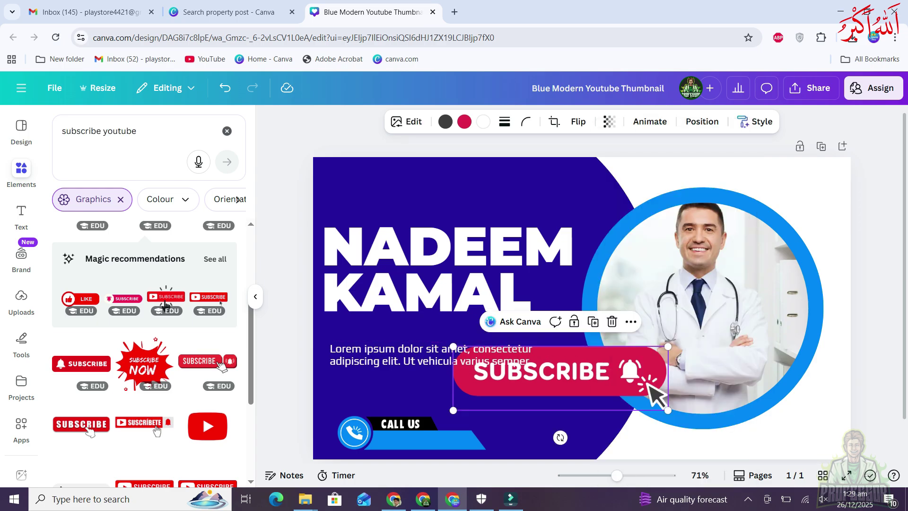
drag(543, 374, 546, 387)
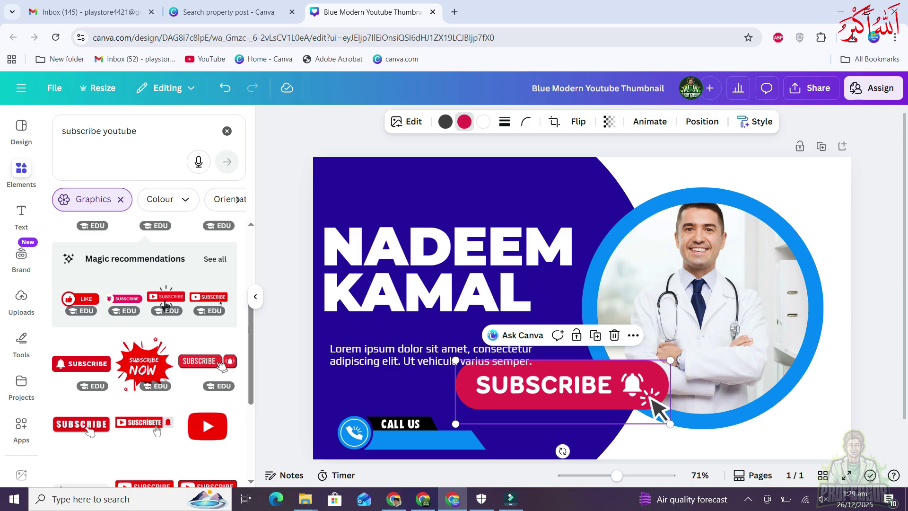
click(463, 122)
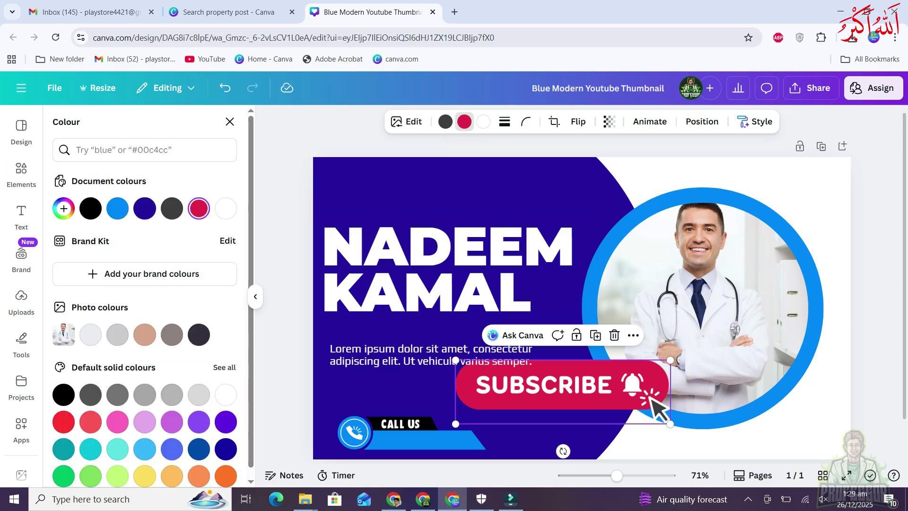
key(Delete)
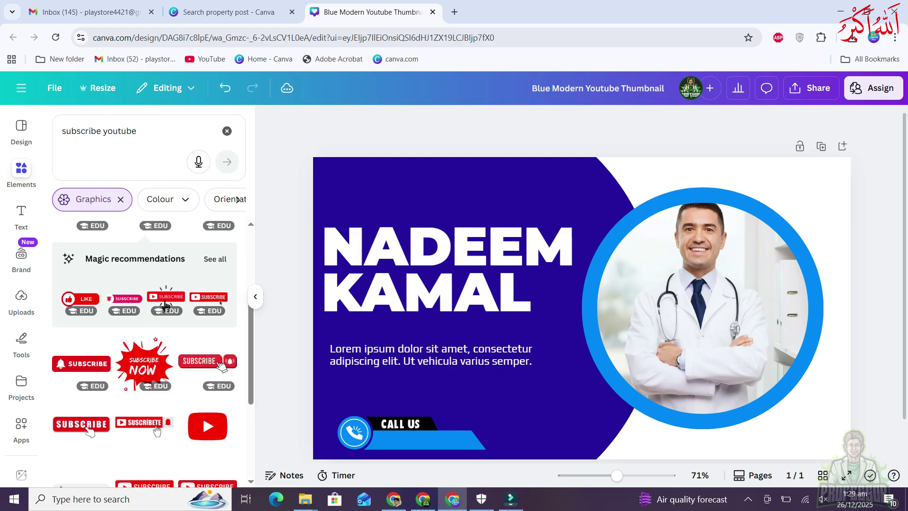
click(407, 436)
key(Delete)
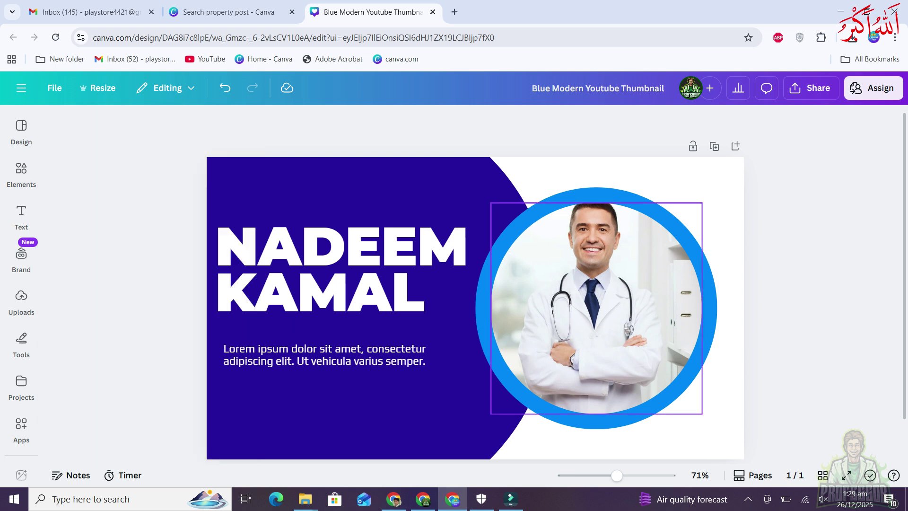
Clear the doctor photo from the right-hand circle and search Elements for shapes
click(596, 307)
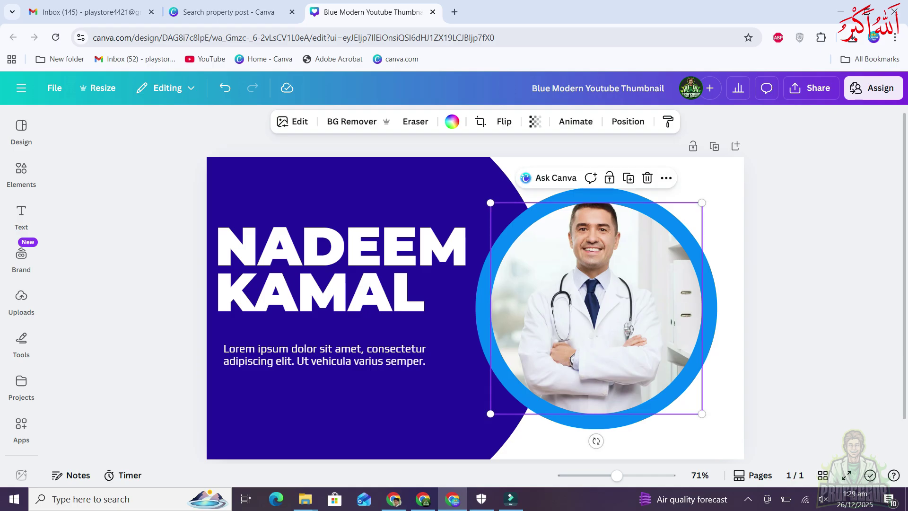
key(Delete)
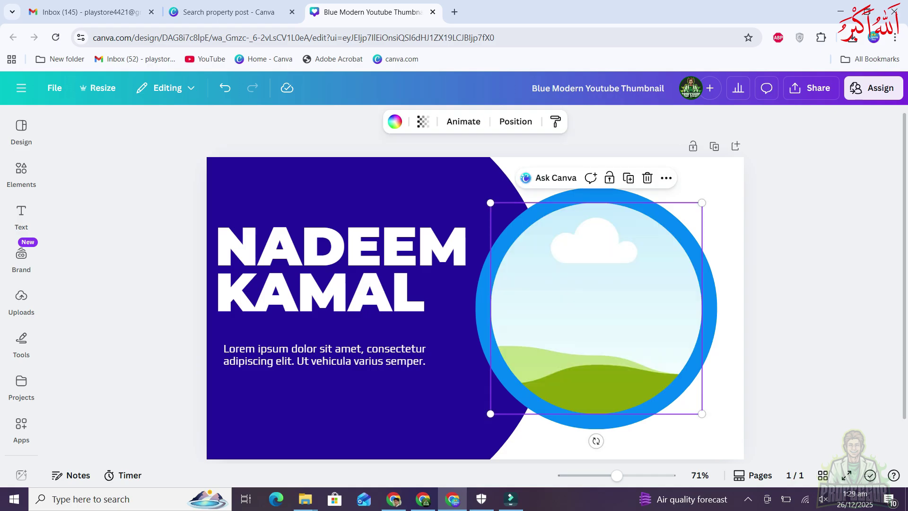
key(Delete)
click(22, 172)
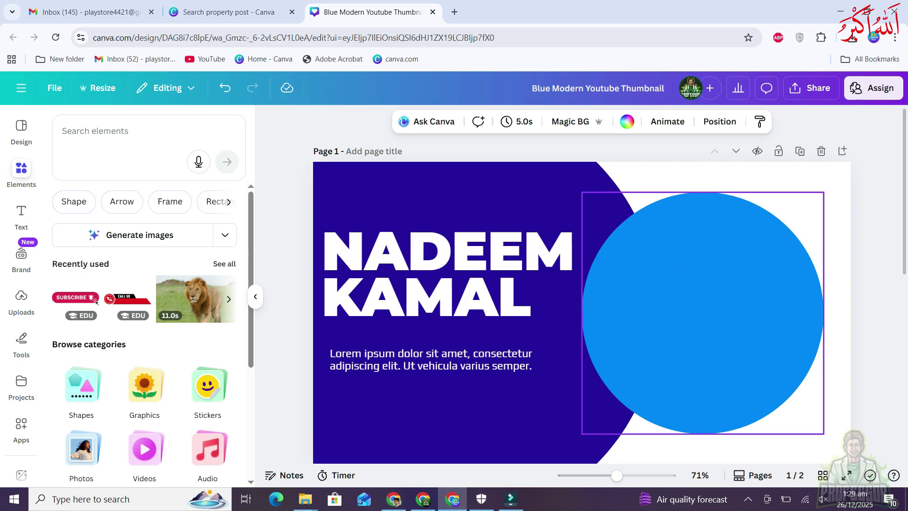
click(73, 201)
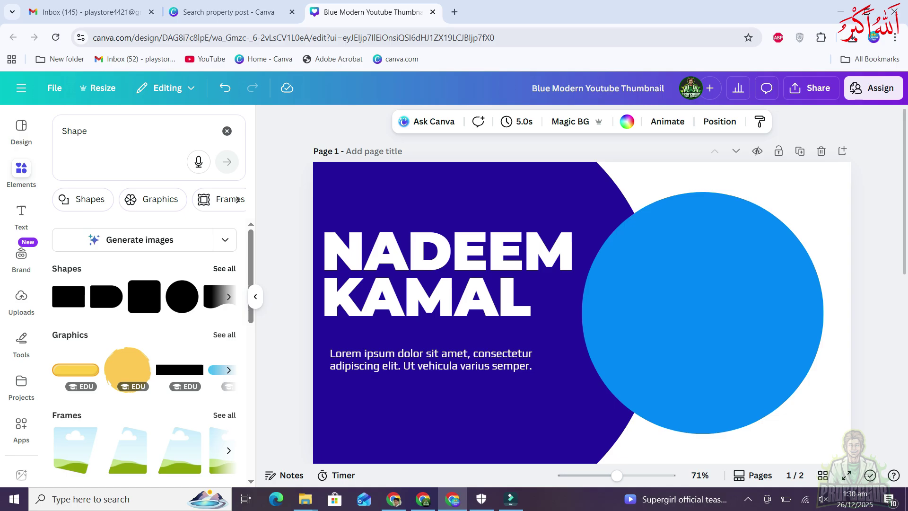
click(224, 268)
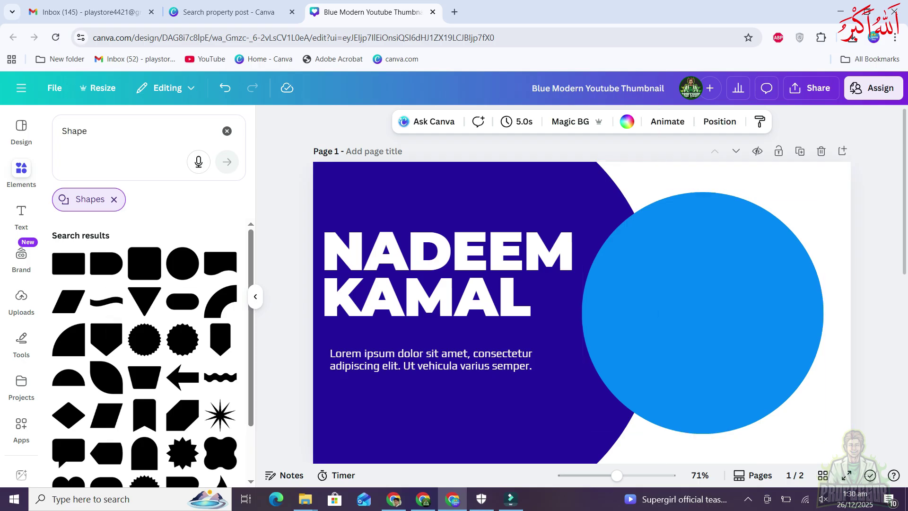
scroll(144, 355, down, 2)
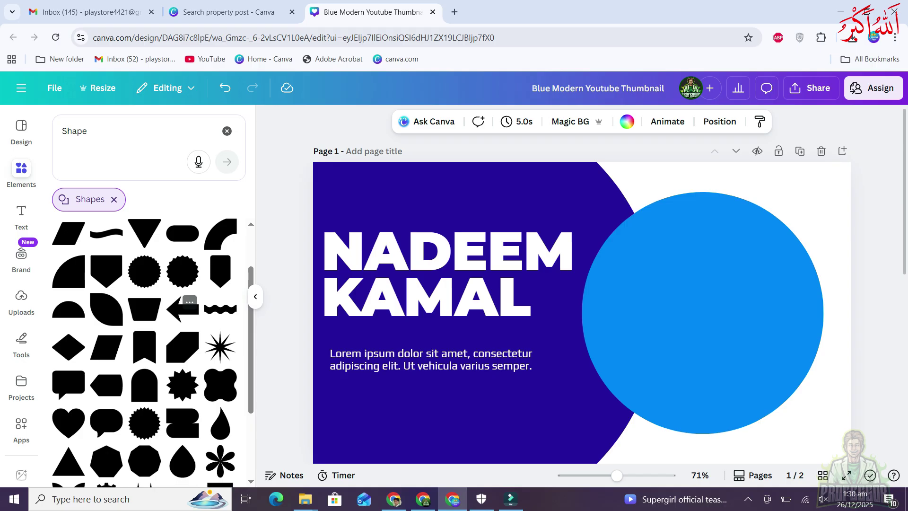
scroll(184, 307, up, 1)
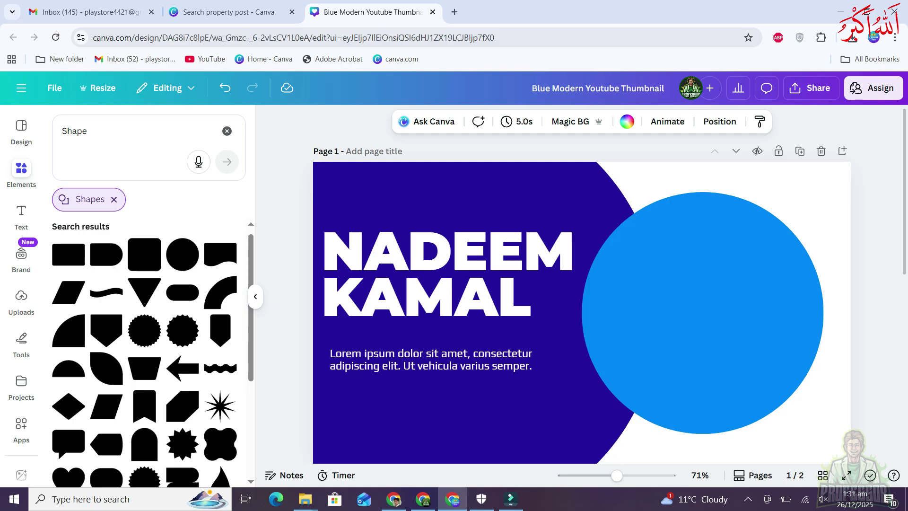
click(114, 199)
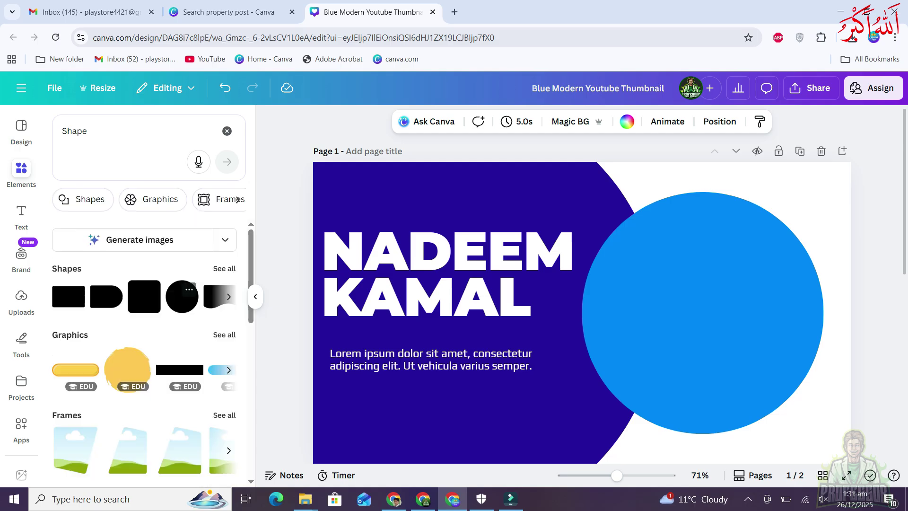
Filter the Shape results to graphics and add the blue swoosh corner graphic
click(152, 199)
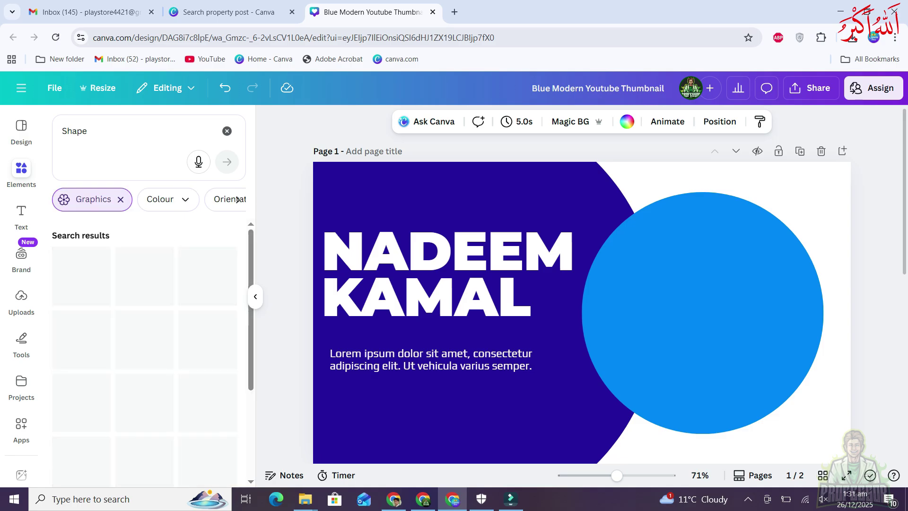
scroll(144, 284, down, 2)
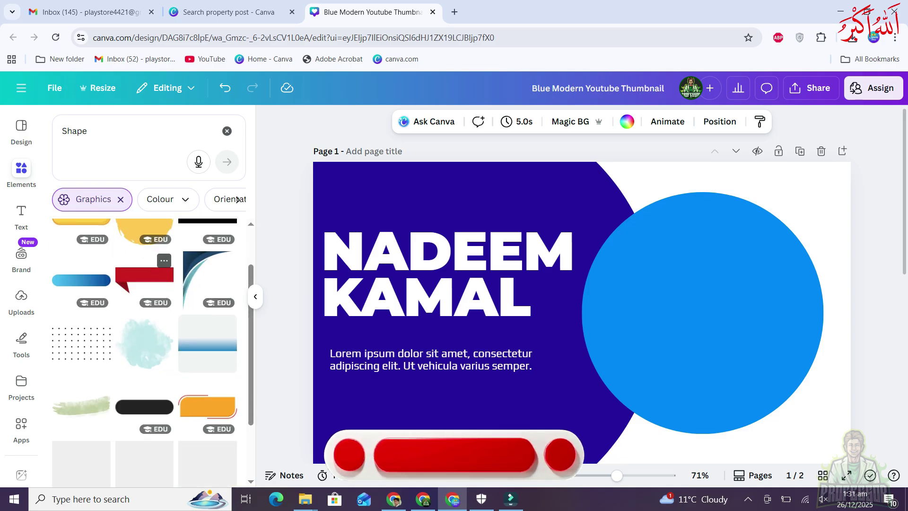
scroll(144, 303, down, 3)
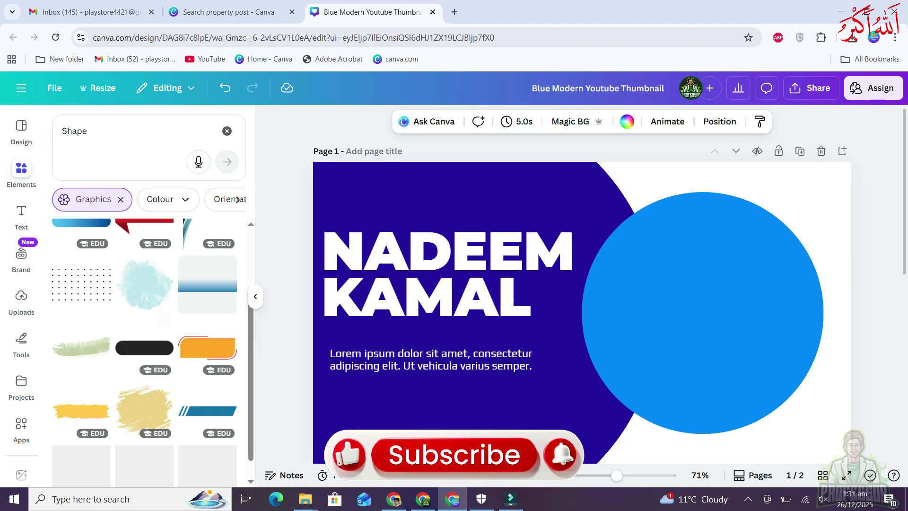
scroll(144, 350, up, 4)
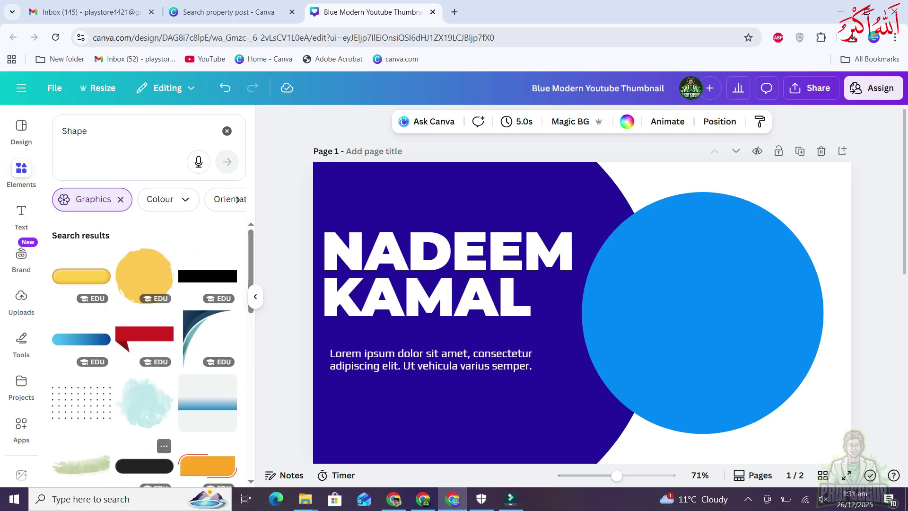
click(194, 320)
click(195, 319)
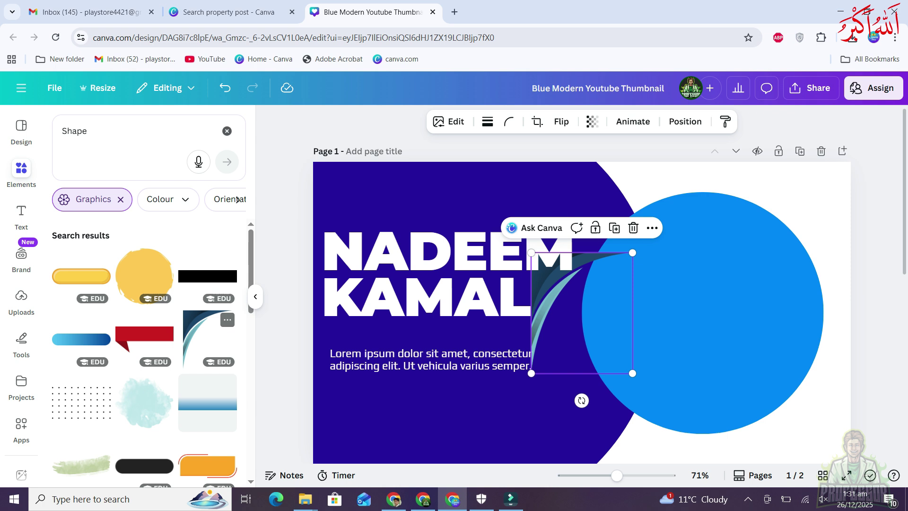
Delete the blue circle, then move and enlarge the swoosh into the top-right corner
click(702, 312)
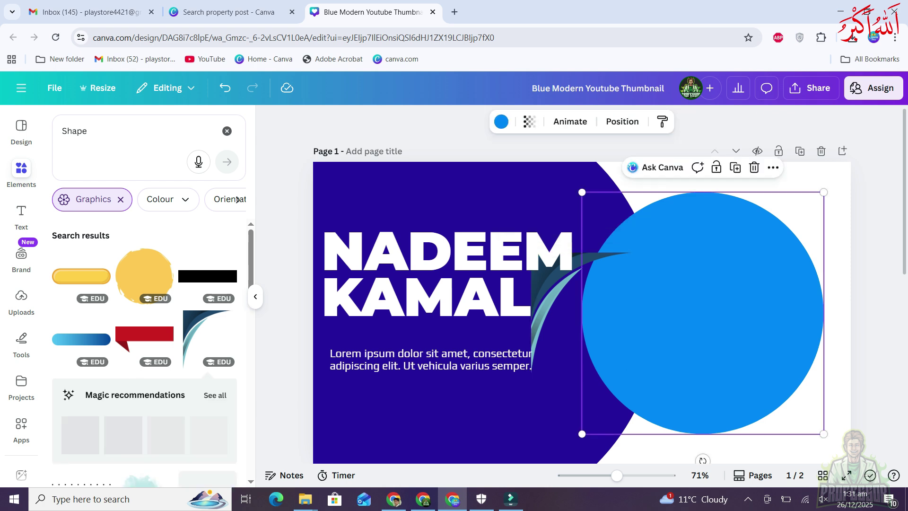
key(Delete)
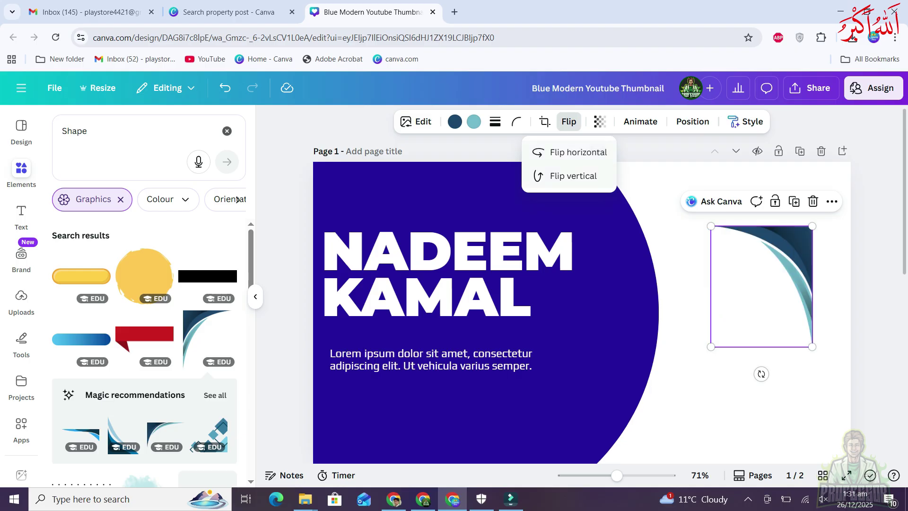
drag(761, 283, 800, 219)
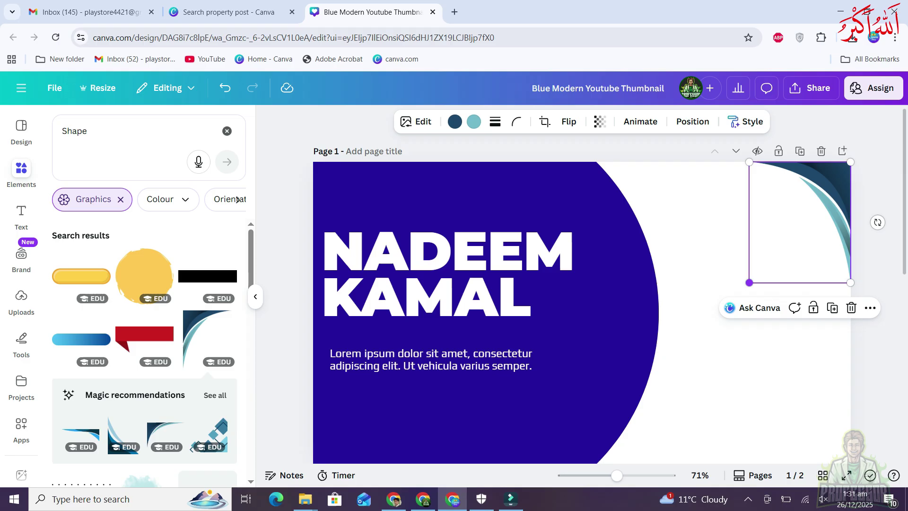
drag(749, 282, 681, 364)
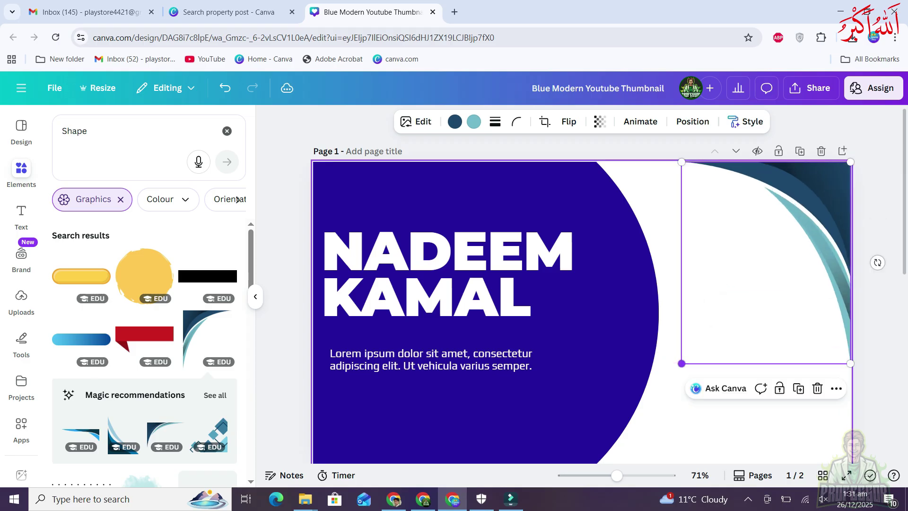
click(643, 312)
key(Escape)
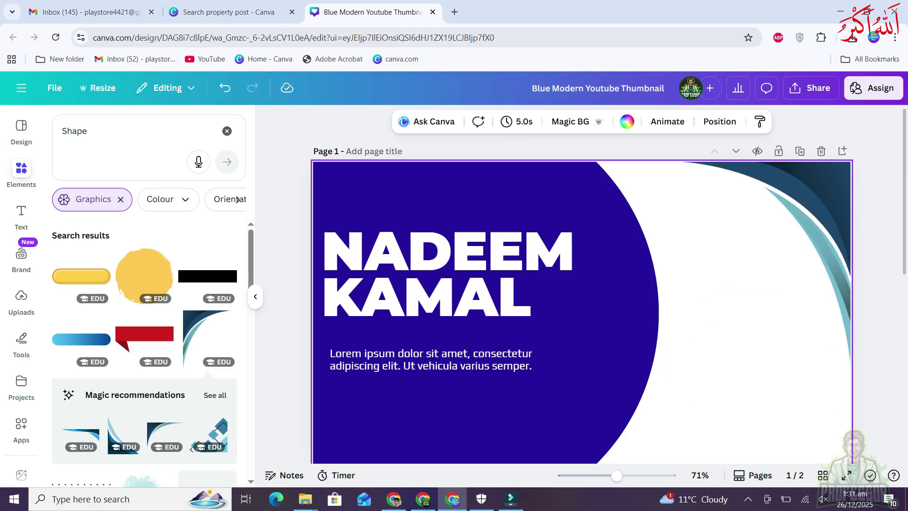
click(826, 180)
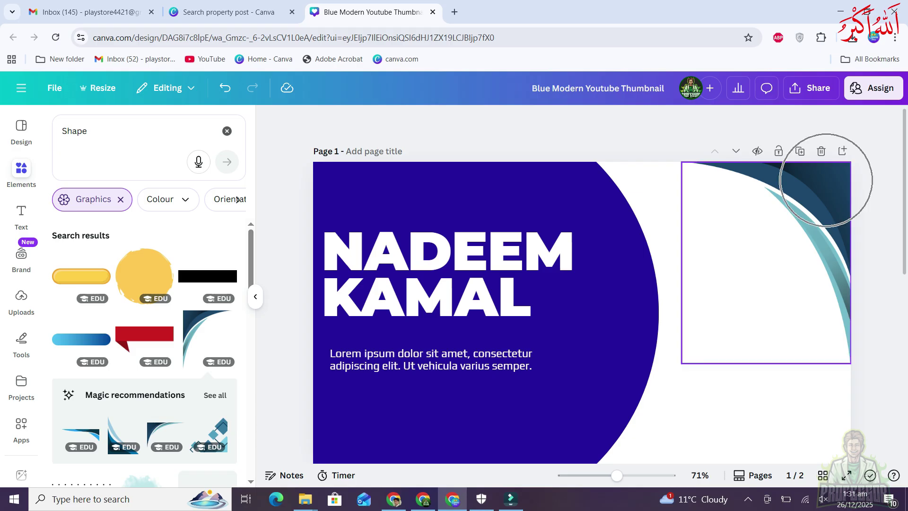
Try Pink, Grass green and Royal blue colour filters on the Shape graphics, then clear them
scroll(151, 284, down, 1)
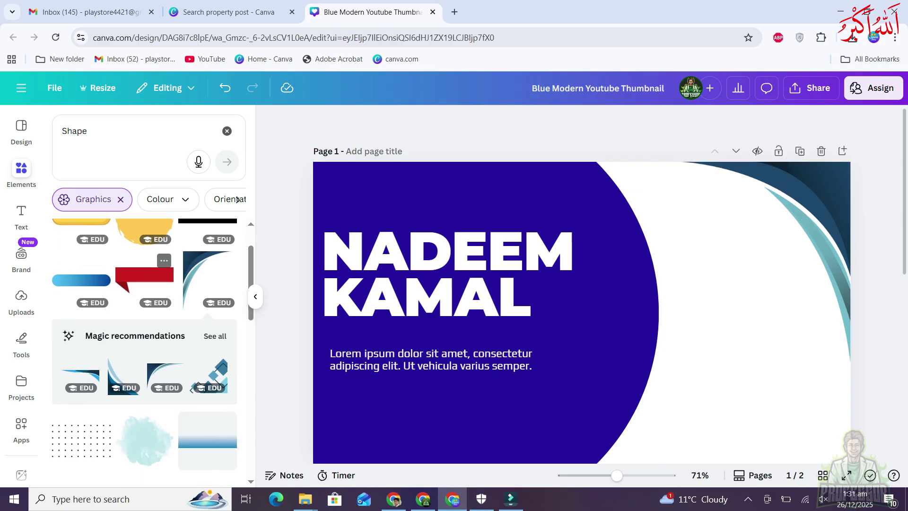
scroll(144, 352, down, 2)
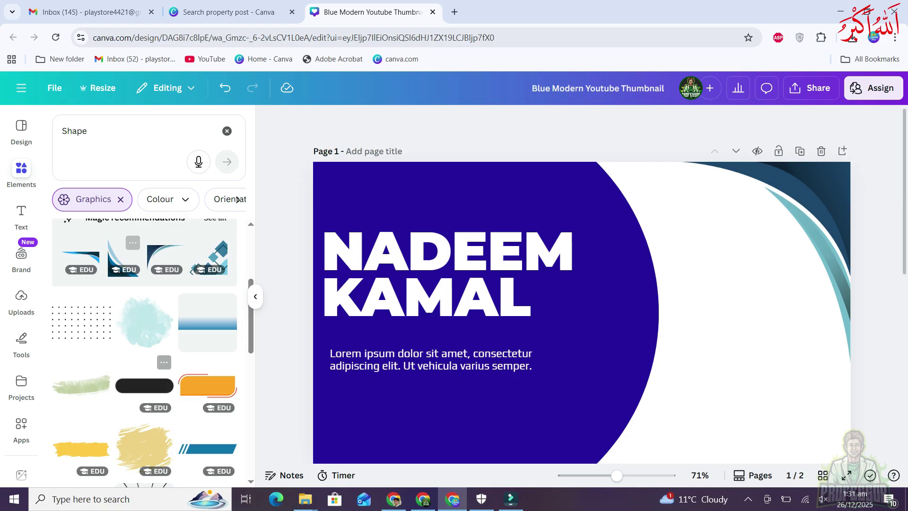
scroll(144, 352, down, 2)
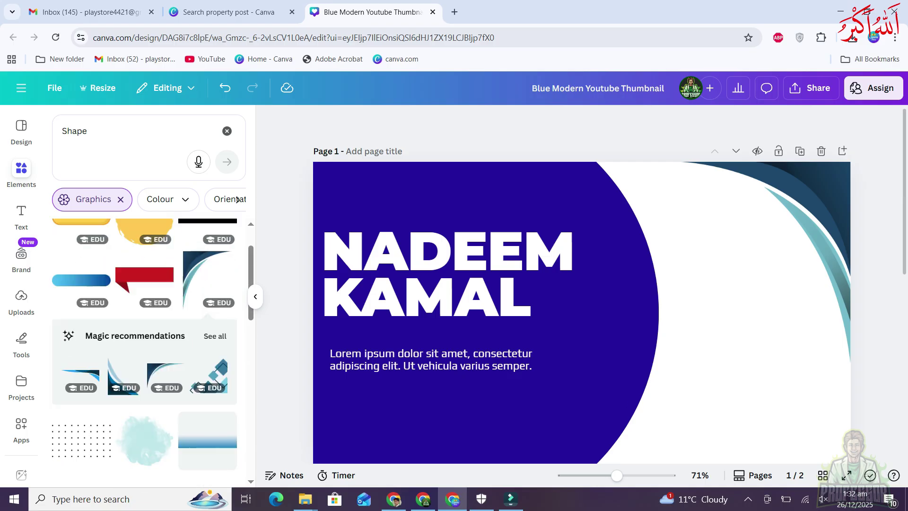
scroll(163, 319, up, 1)
click(160, 199)
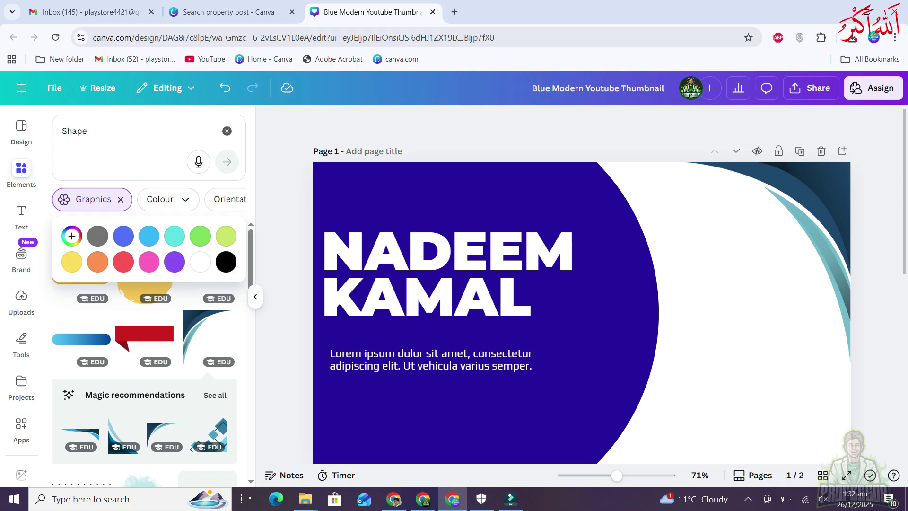
click(149, 262)
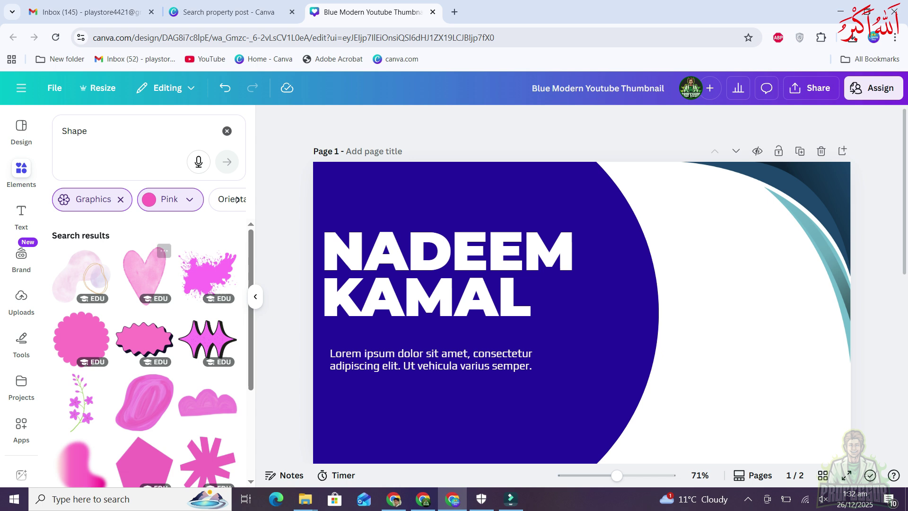
click(169, 199)
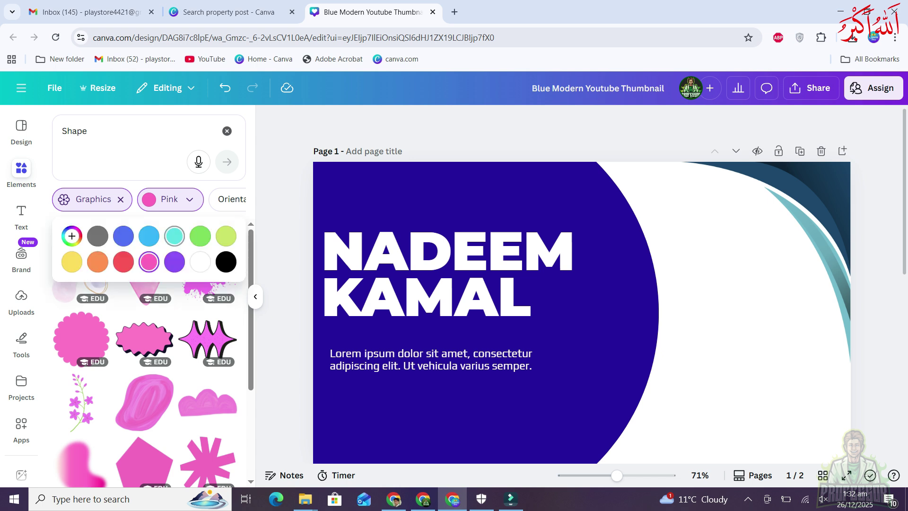
click(200, 235)
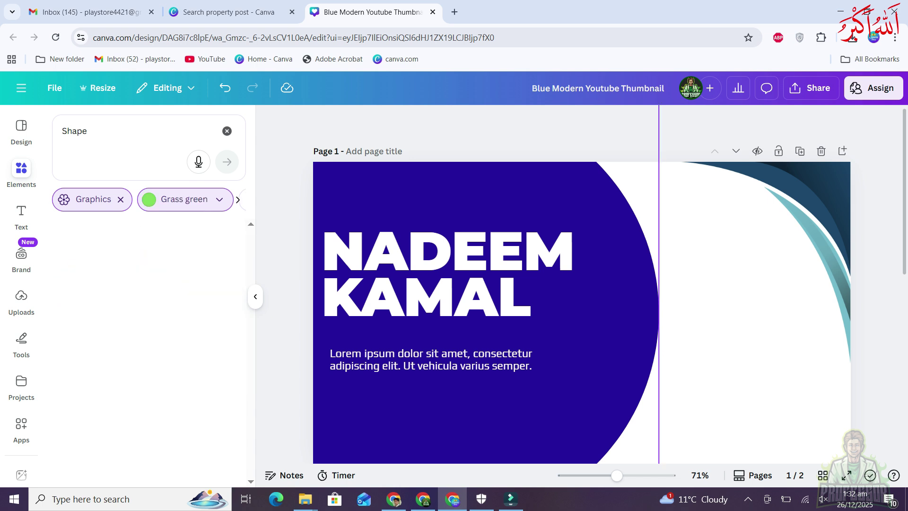
click(184, 199)
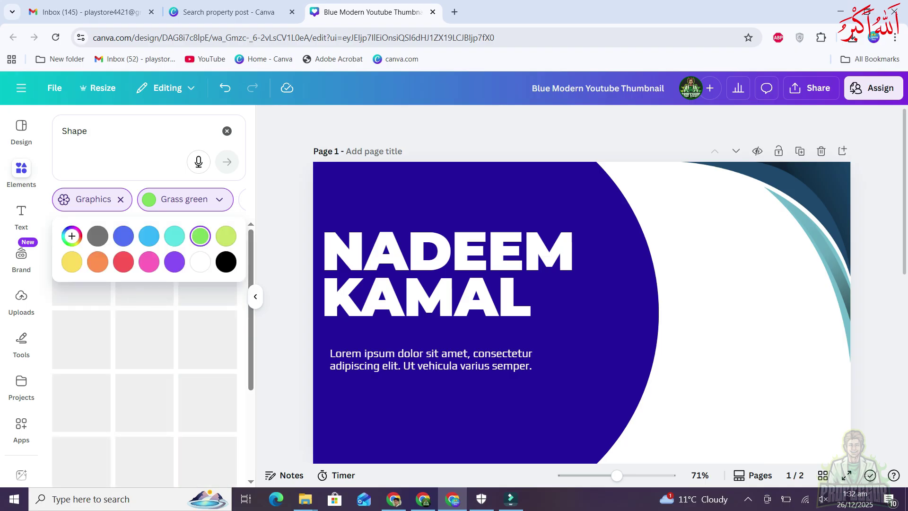
click(123, 235)
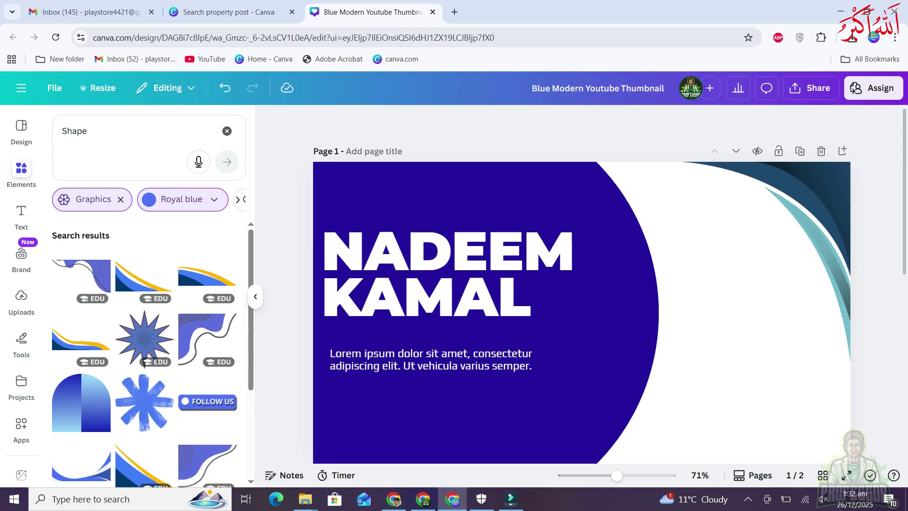
click(120, 200)
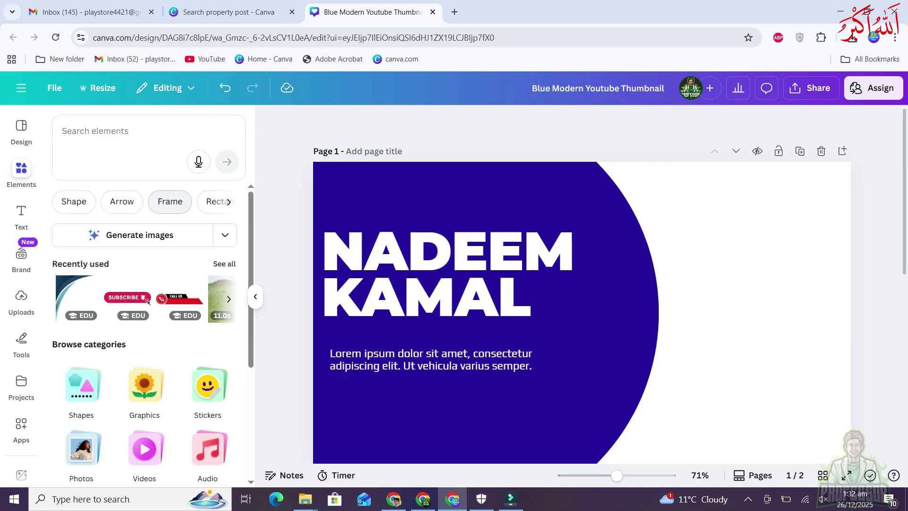
Cut the swoosh graphic off the thumbnail and browse all Frames elements
key(ctrl)
key(ctrl)
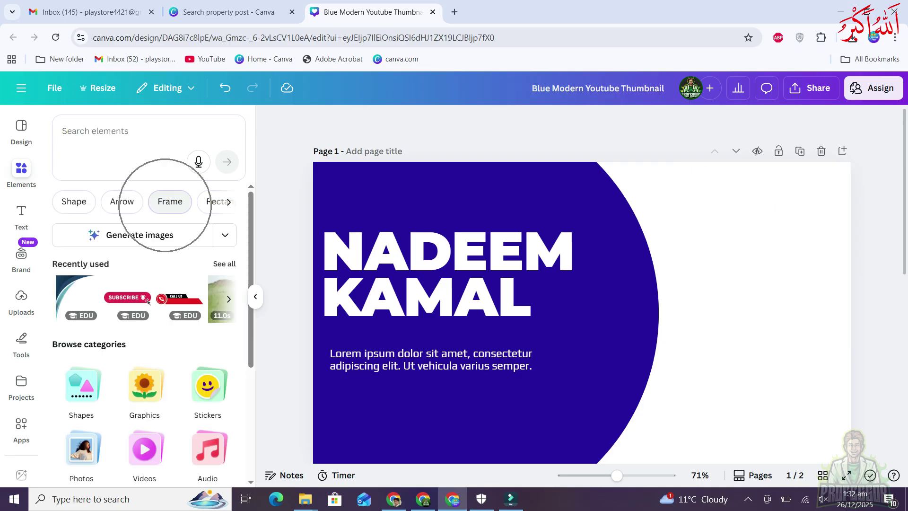
key(ctrl)
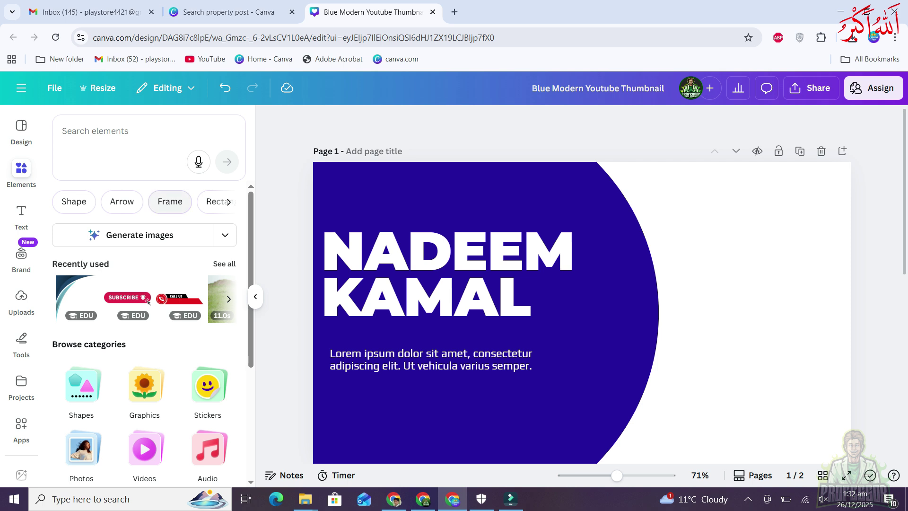
click(170, 202)
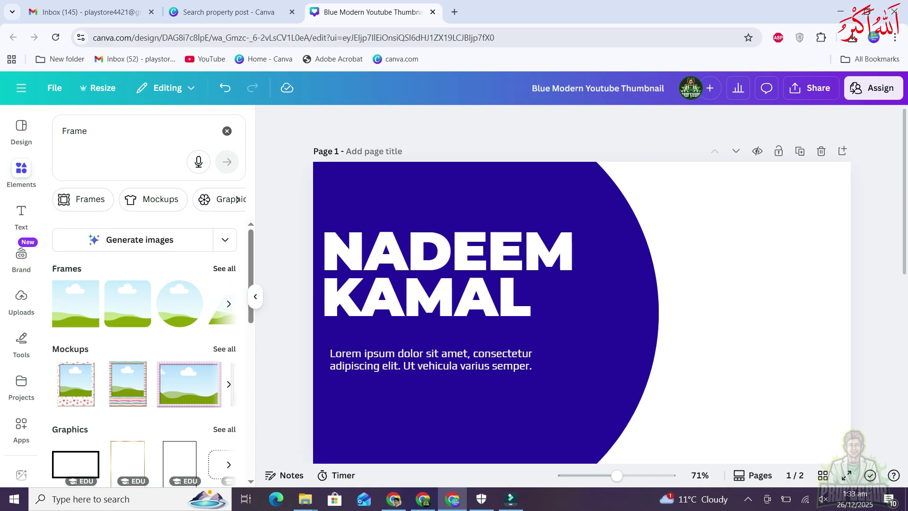
click(224, 268)
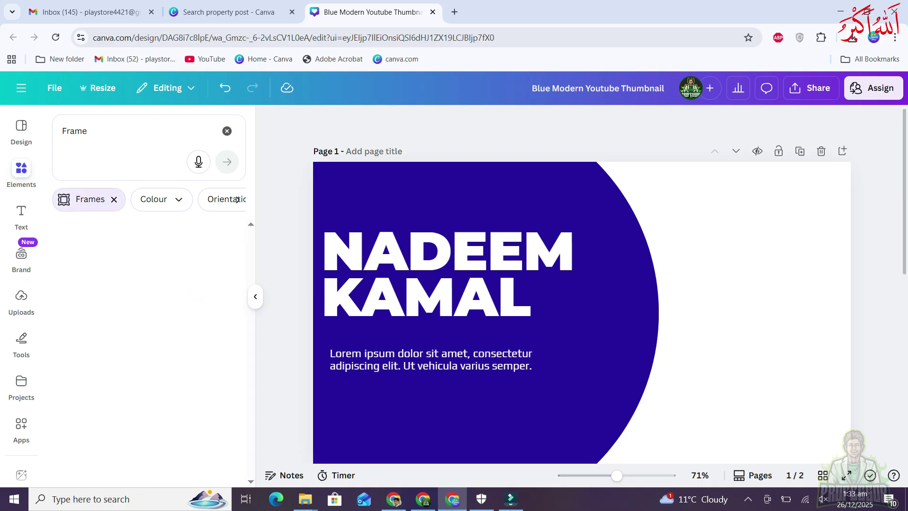
scroll(144, 347, down, 1)
scroll(144, 350, down, 3)
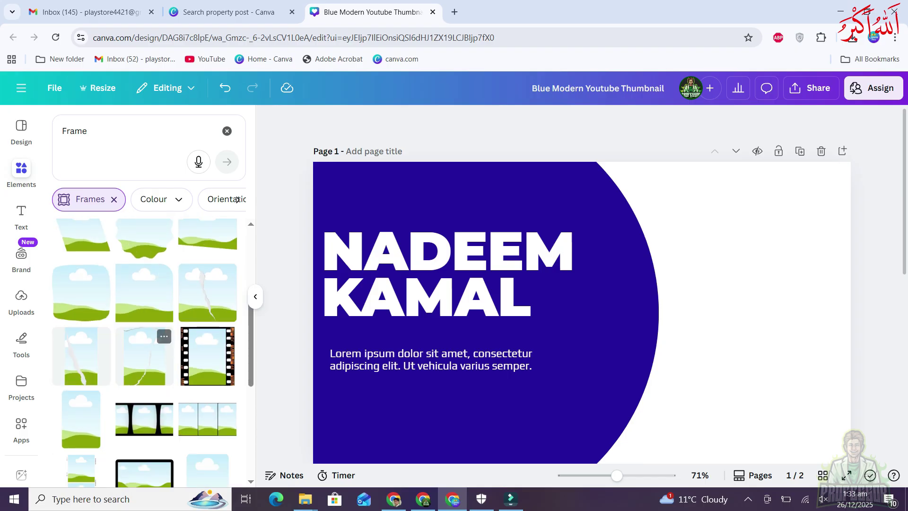
scroll(163, 341, down, 4)
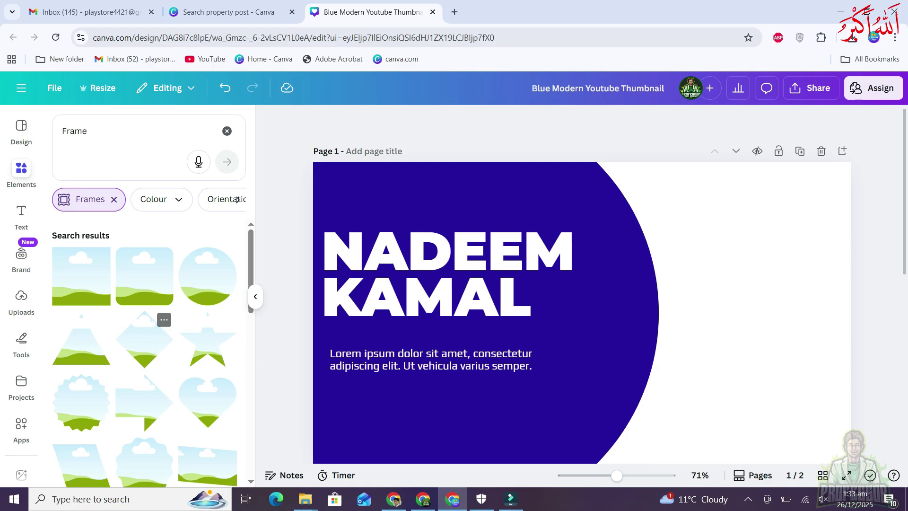
Add the diamond frame, move it to the right side and enlarge it
click(144, 340)
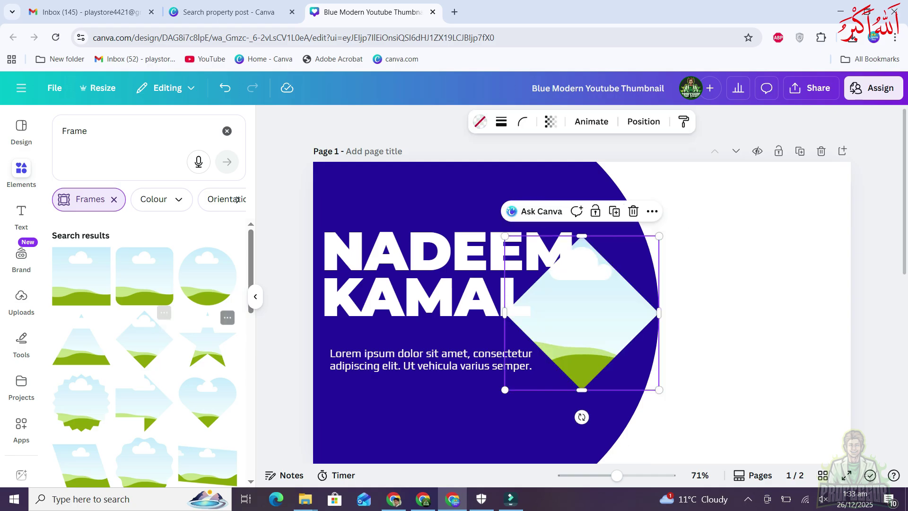
drag(581, 312, 742, 296)
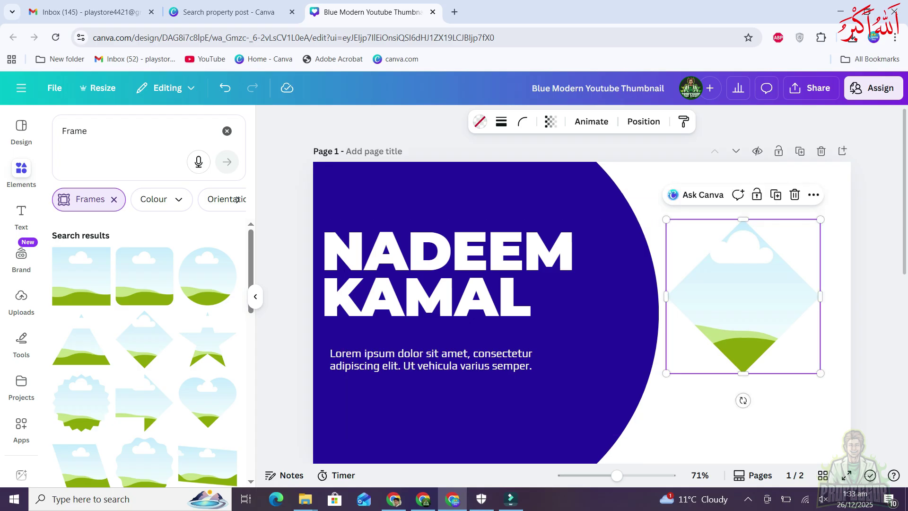
drag(666, 373, 597, 442)
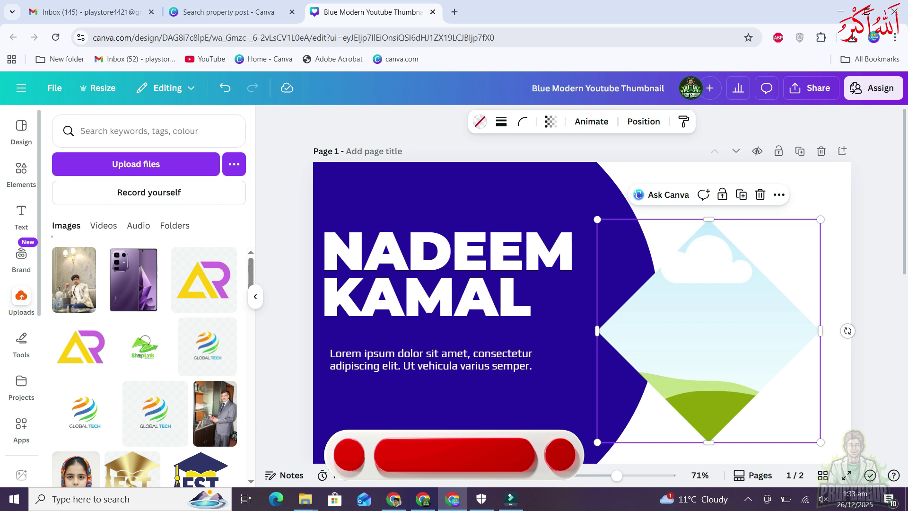
Drop an uploaded photo into the diamond, shift its crop upward, then delete the photo
mouse_move(74, 279)
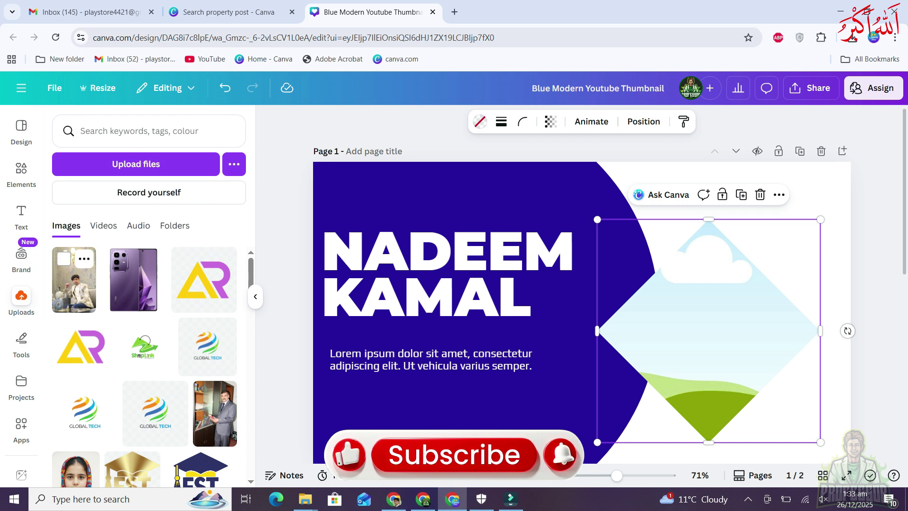
drag(74, 279, 719, 378)
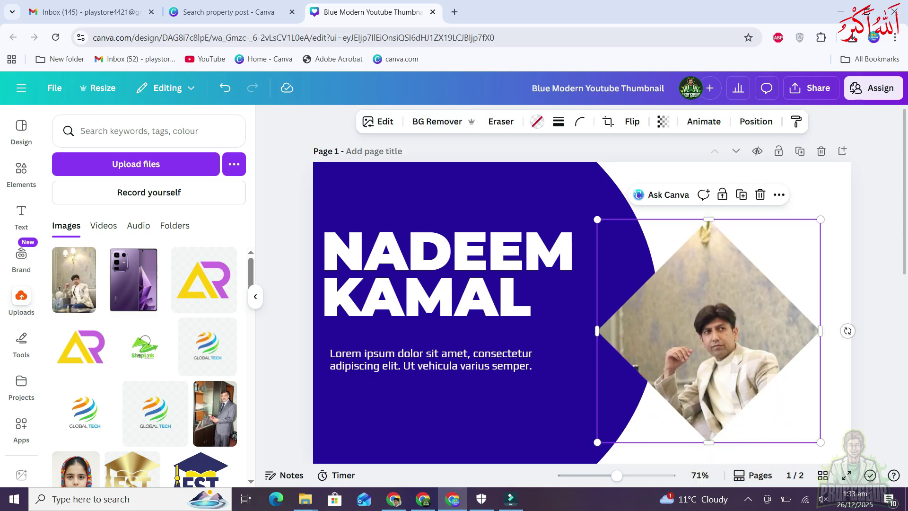
double_click(718, 378)
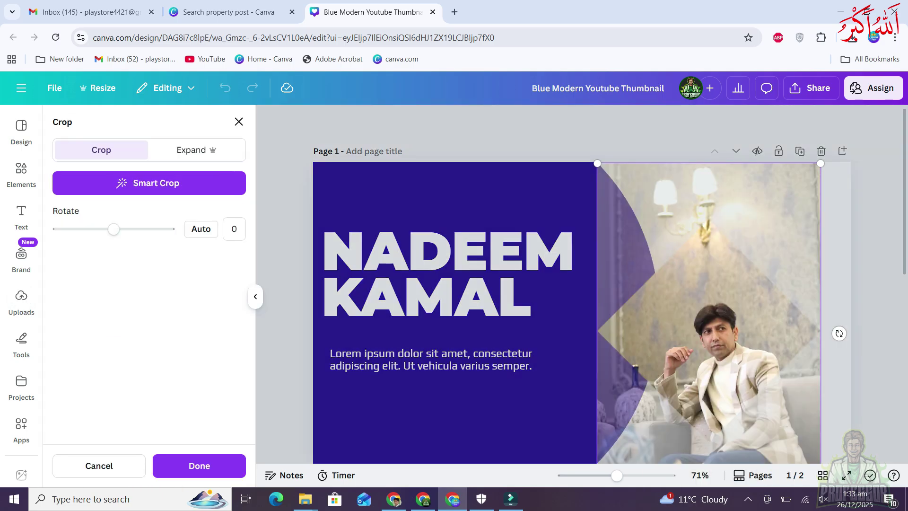
drag(714, 340, 715, 284)
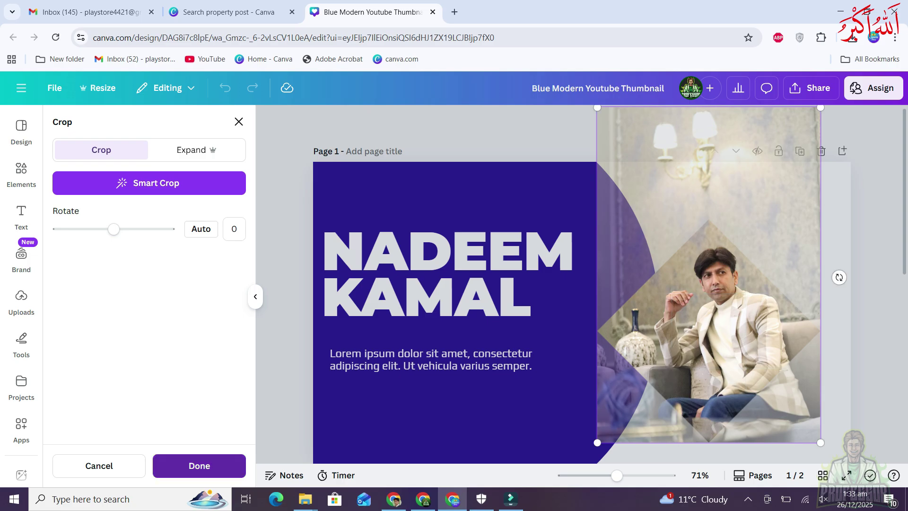
click(199, 465)
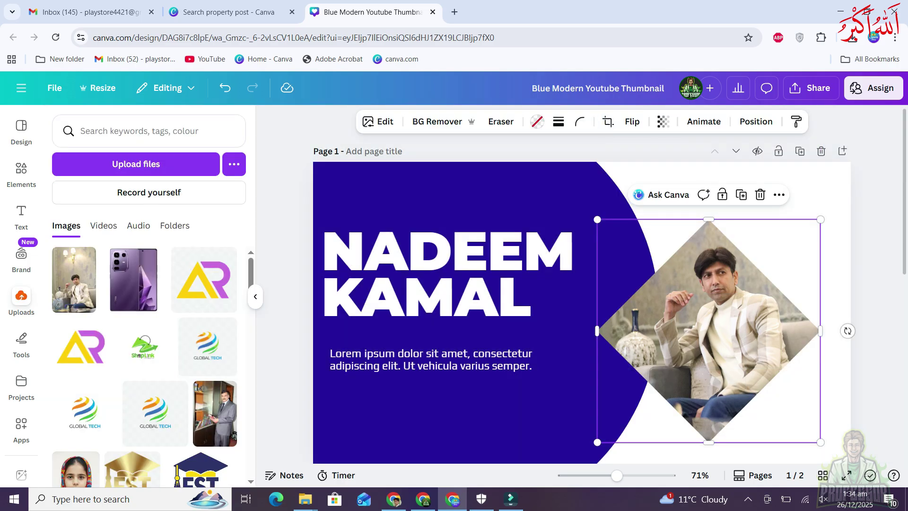
key(Escape)
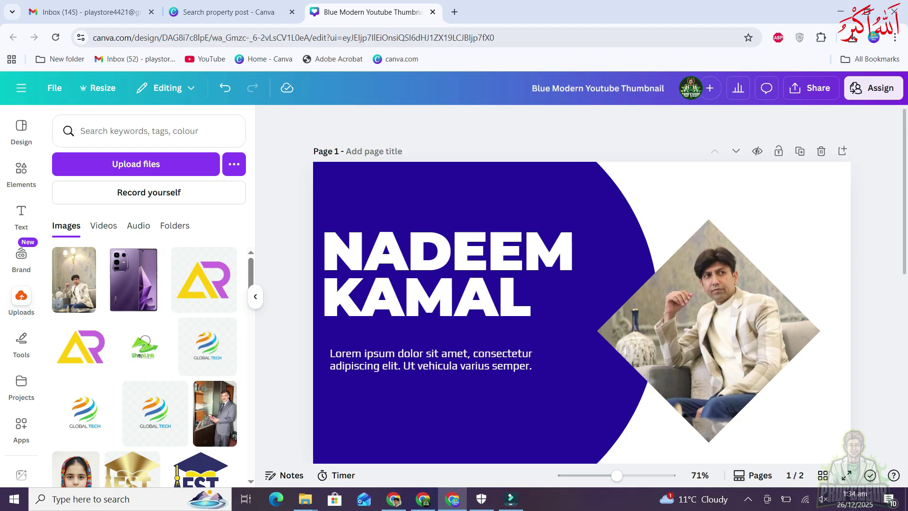
click(708, 331)
key(Delete)
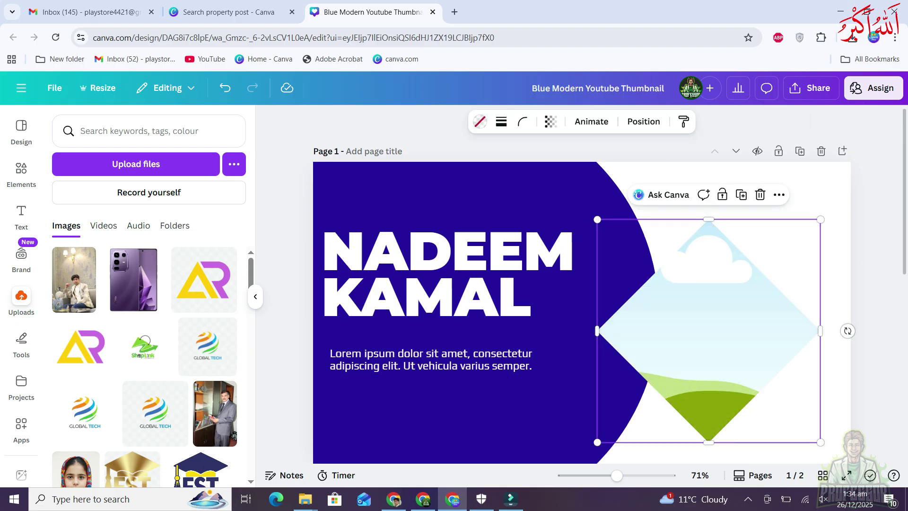
Delete the diamond frame and add a phone-shaped frame to page 2
key(Delete)
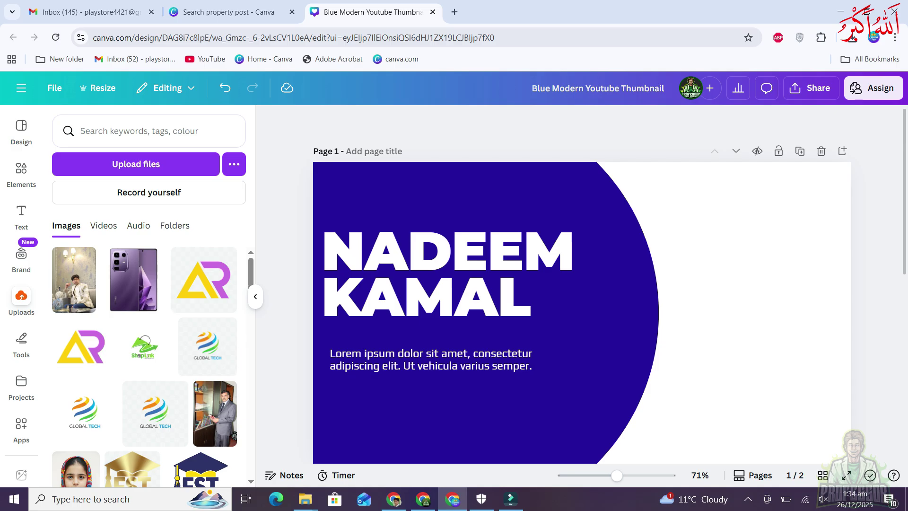
click(21, 170)
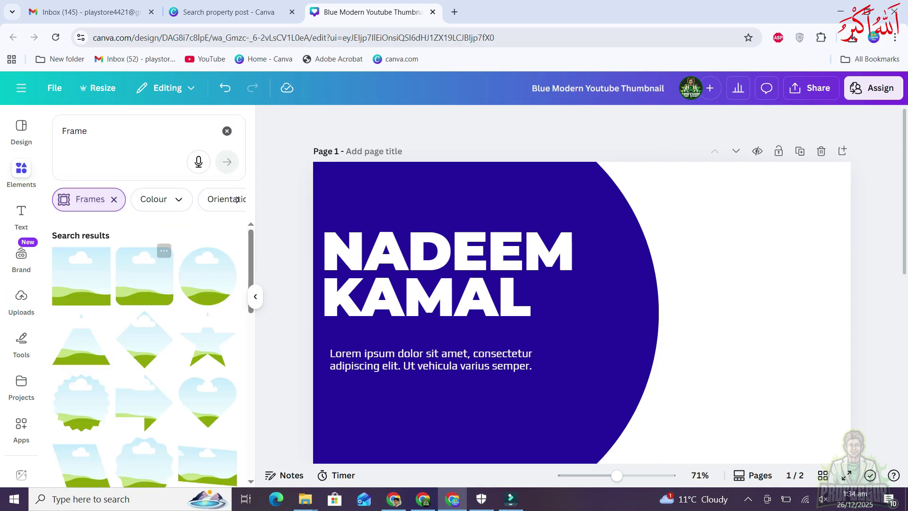
scroll(161, 265, down, 8)
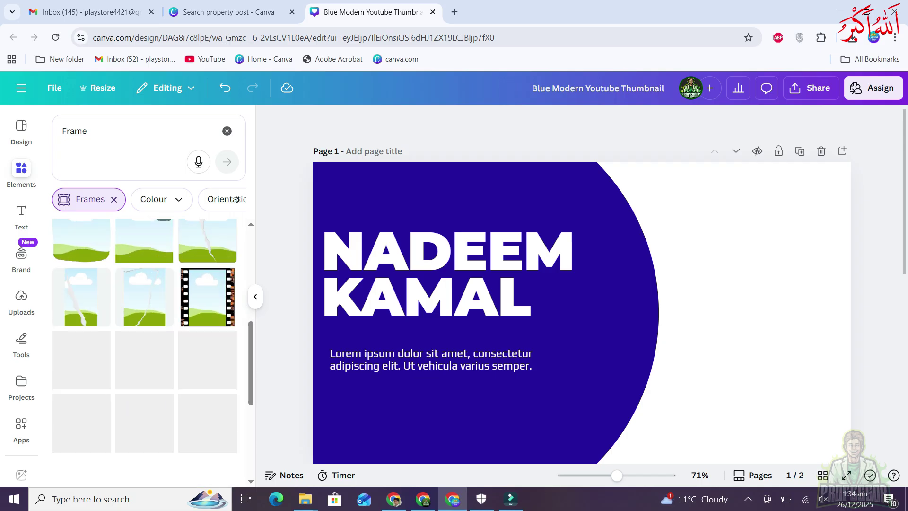
scroll(145, 331, down, 3)
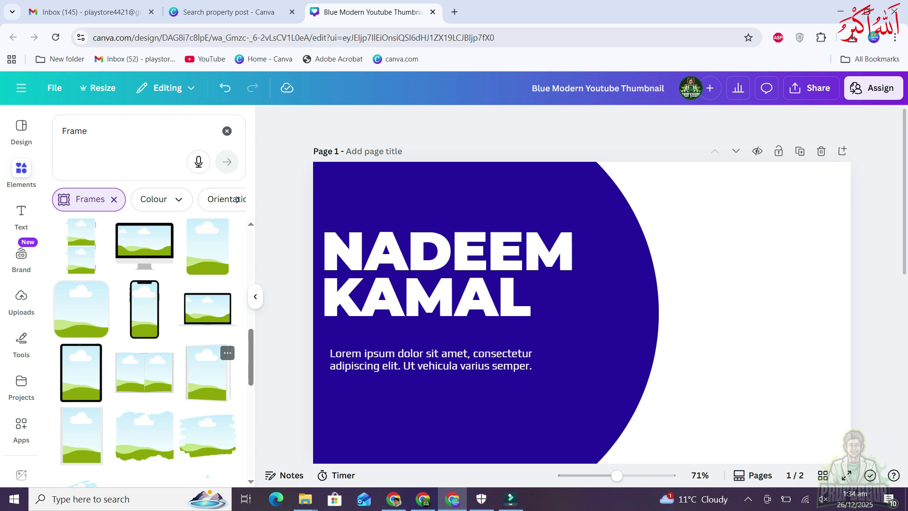
scroll(581, 284, down, 6)
scroll(582, 284, down, 1)
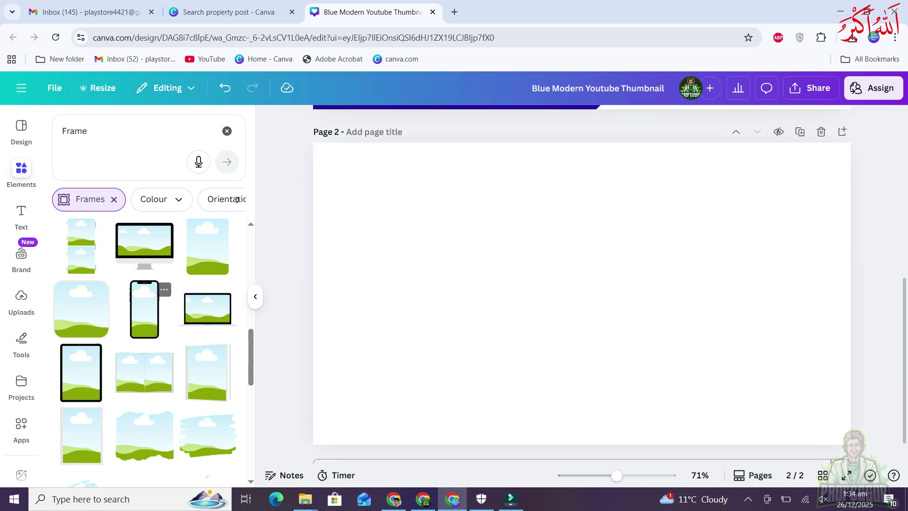
click(144, 310)
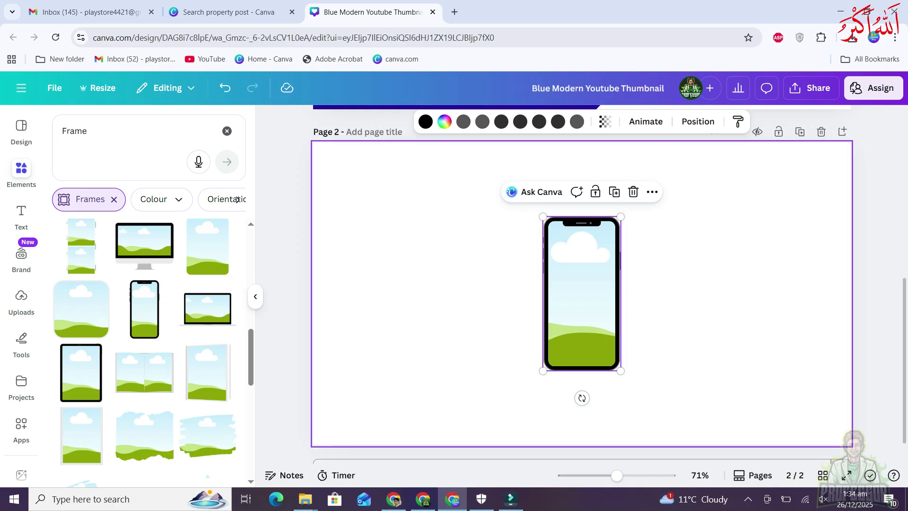
Enlarge the phone frame and move it to page 2's right edge
drag(542, 371, 508, 438)
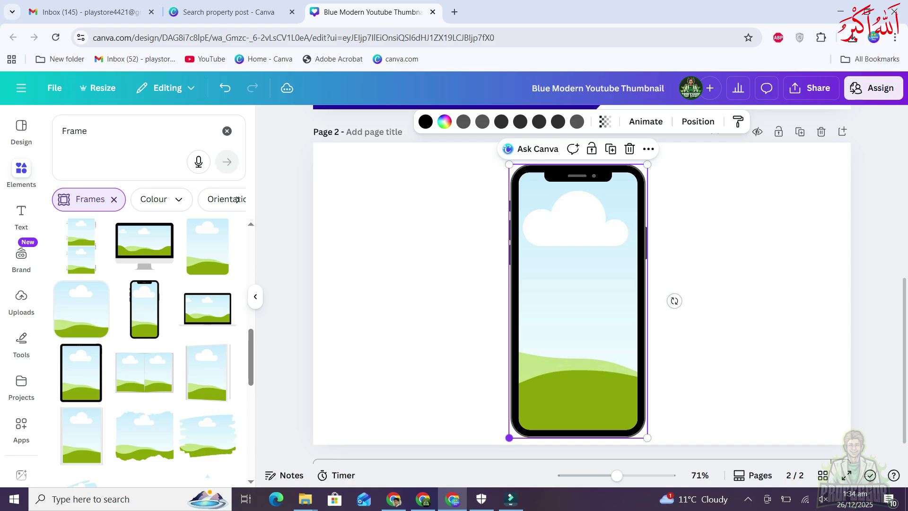
drag(578, 303, 769, 288)
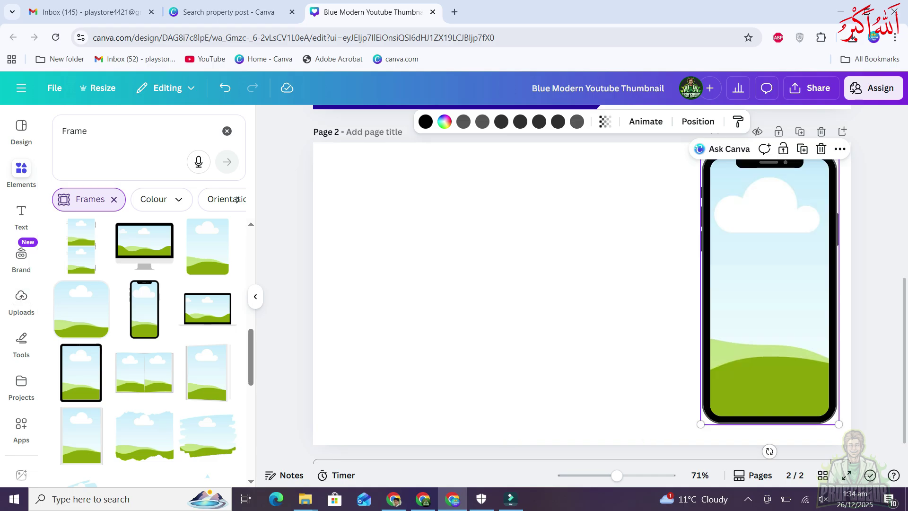
click(74, 131)
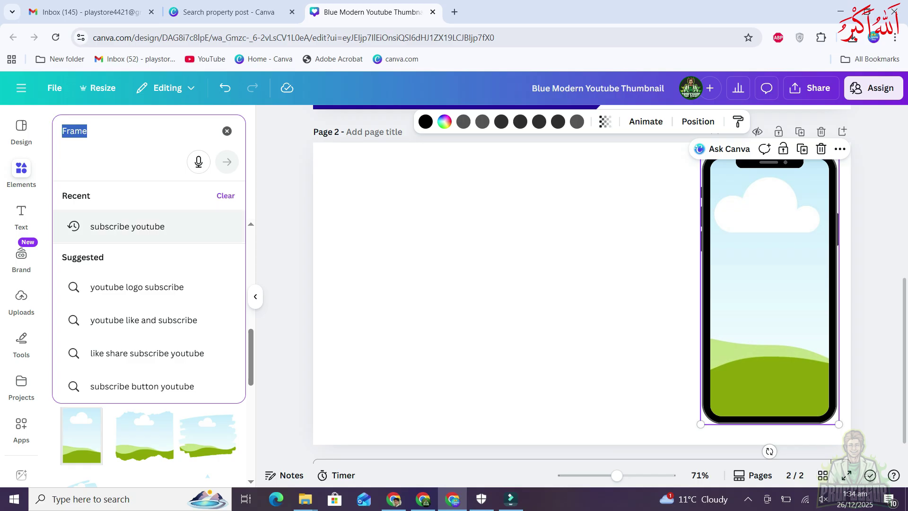
click(22, 298)
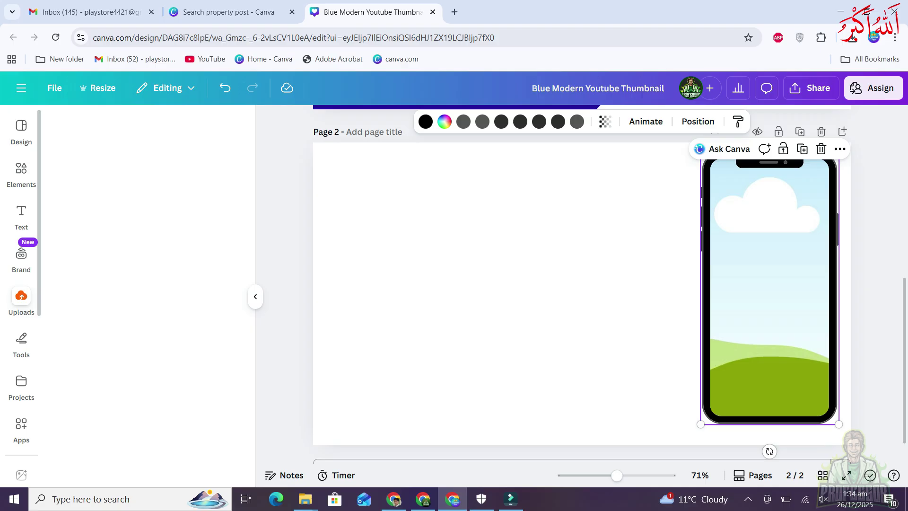
Crop the man's checked-blazer photo tighter to fill the phone frame on page 2
scroll(80, 286, down, 3)
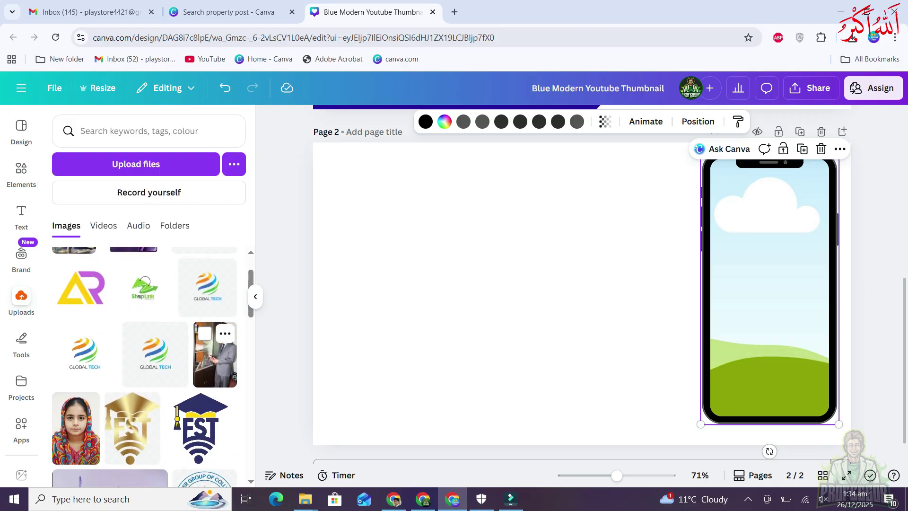
scroll(215, 354, down, 5)
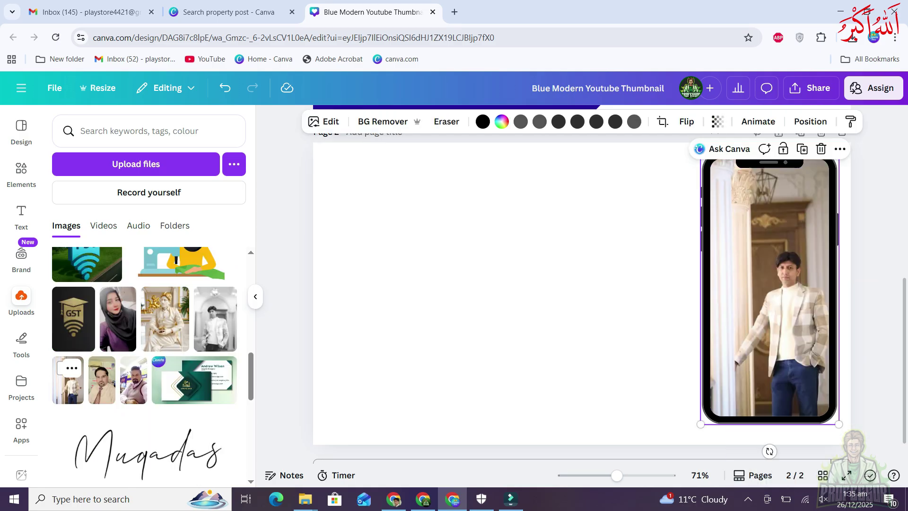
scroll(582, 297, up, 2)
scroll(581, 298, down, 1)
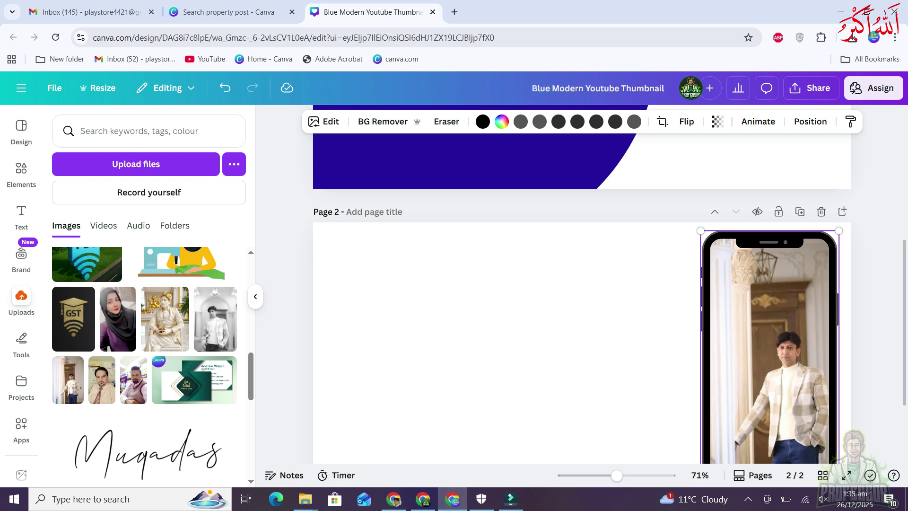
scroll(582, 284, down, 1)
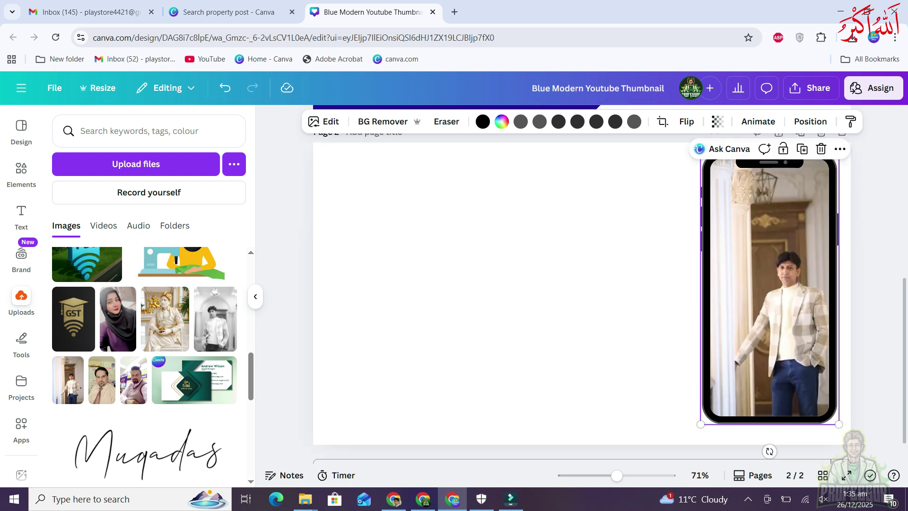
click(662, 122)
click(198, 464)
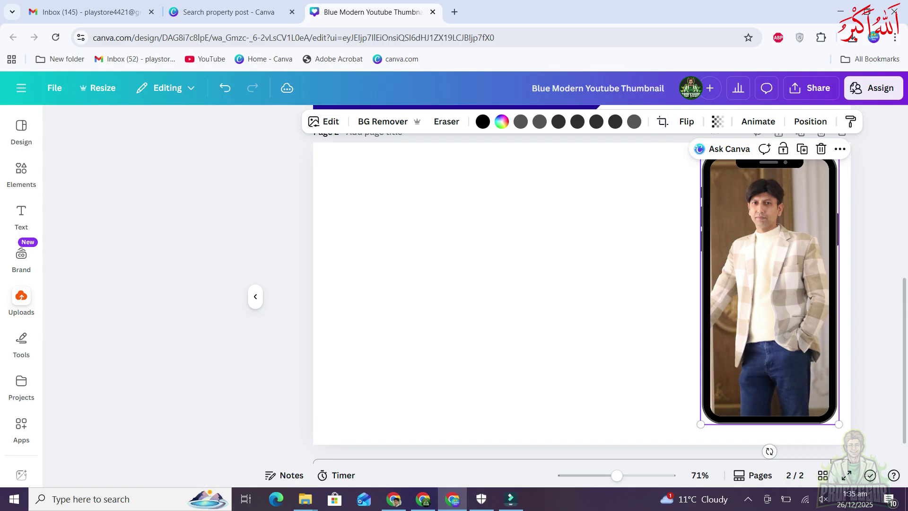
click(511, 293)
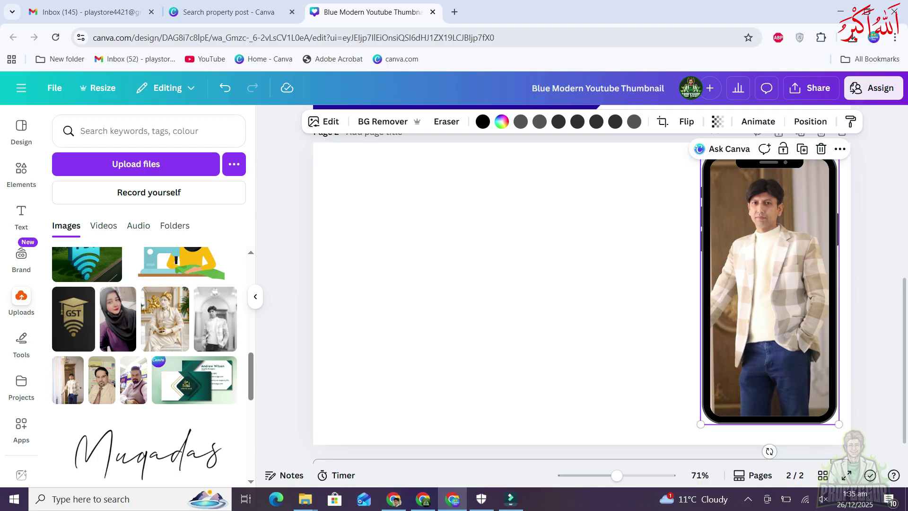
click(501, 284)
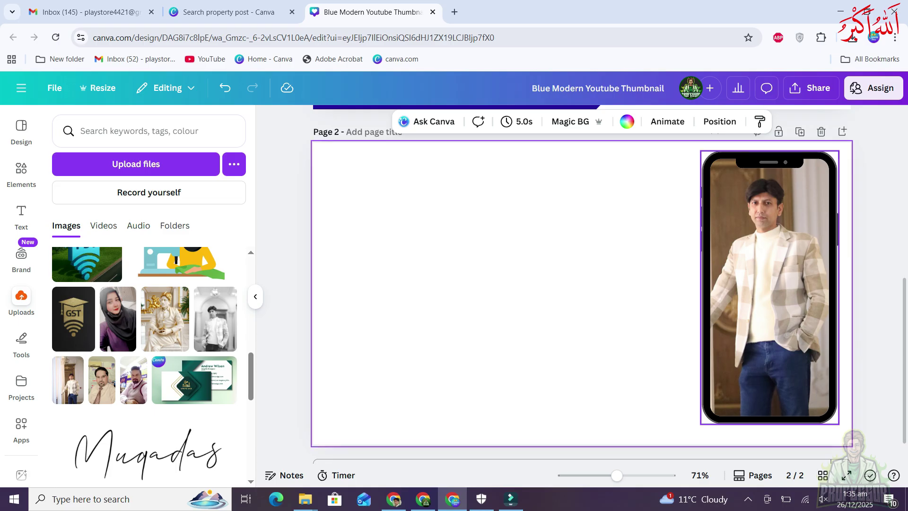
click(756, 284)
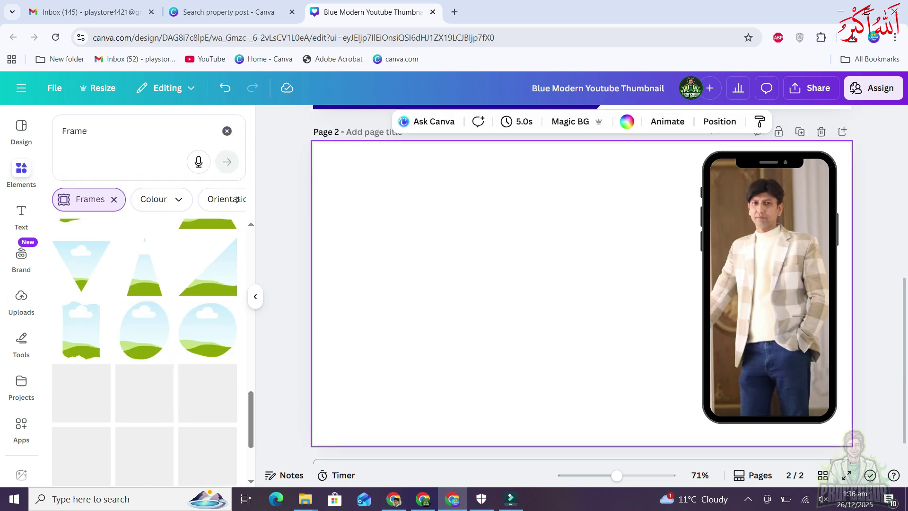
Scroll the Frames results to the alphabet frames and line up M, N and K on page 2
scroll(145, 352, down, 3)
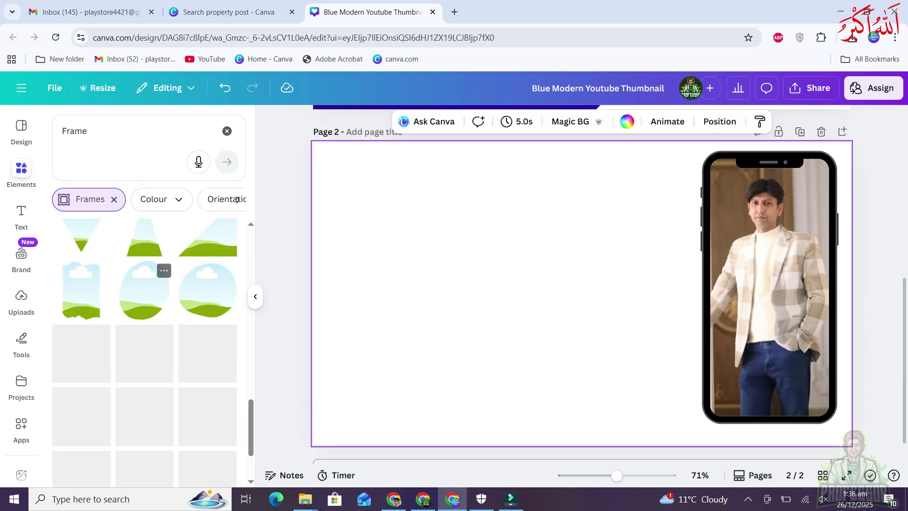
scroll(144, 352, down, 2)
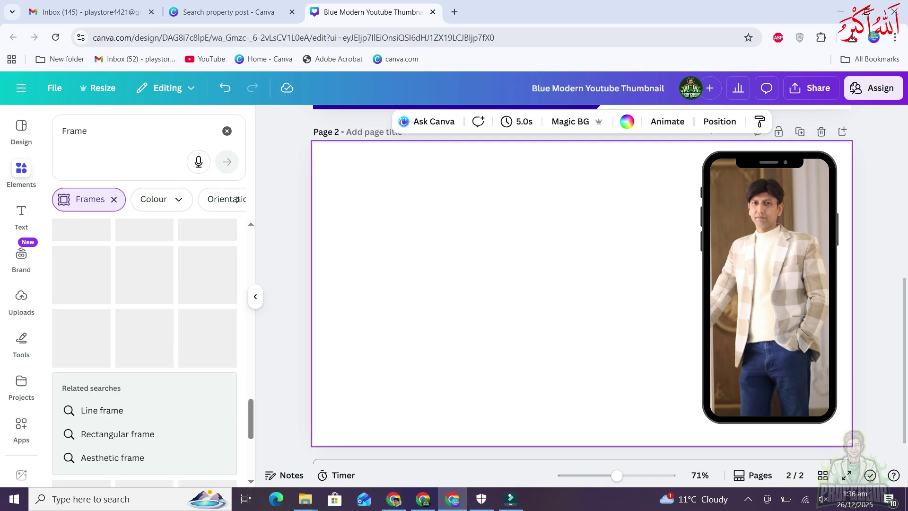
scroll(144, 353, down, 3)
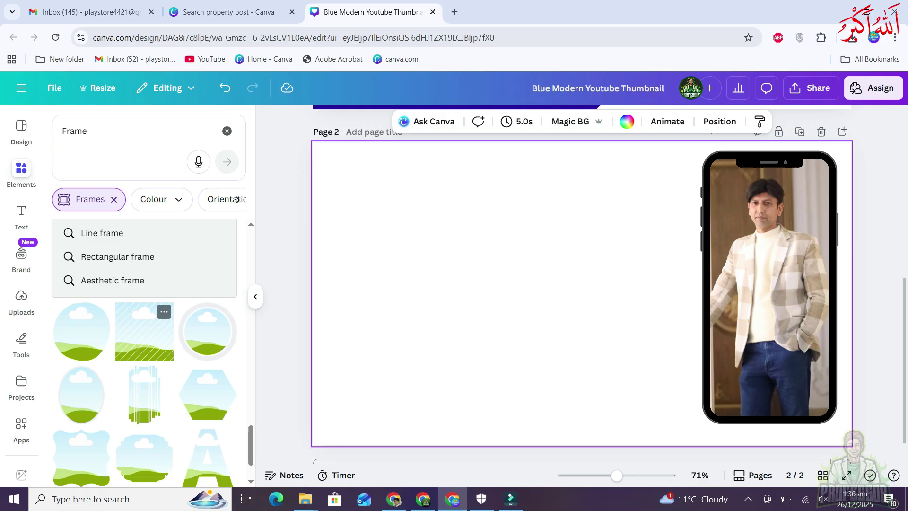
scroll(145, 331, down, 2)
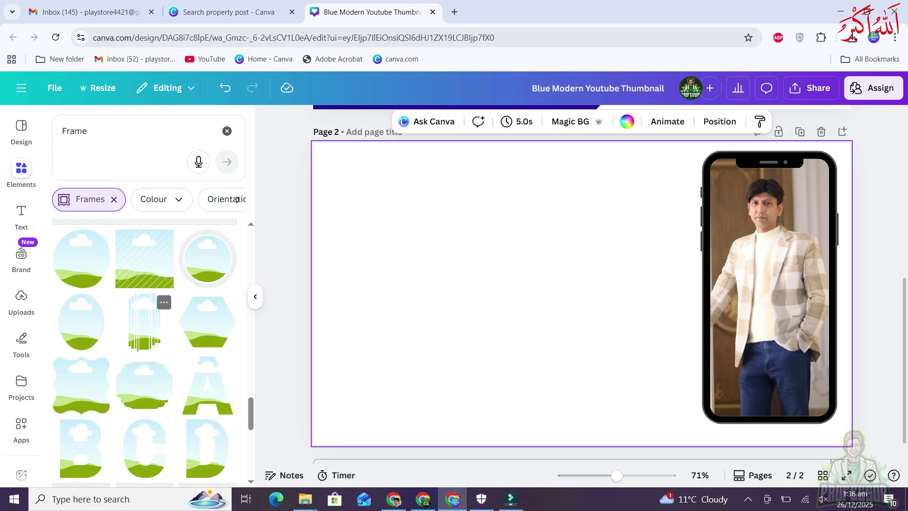
scroll(145, 331, down, 4)
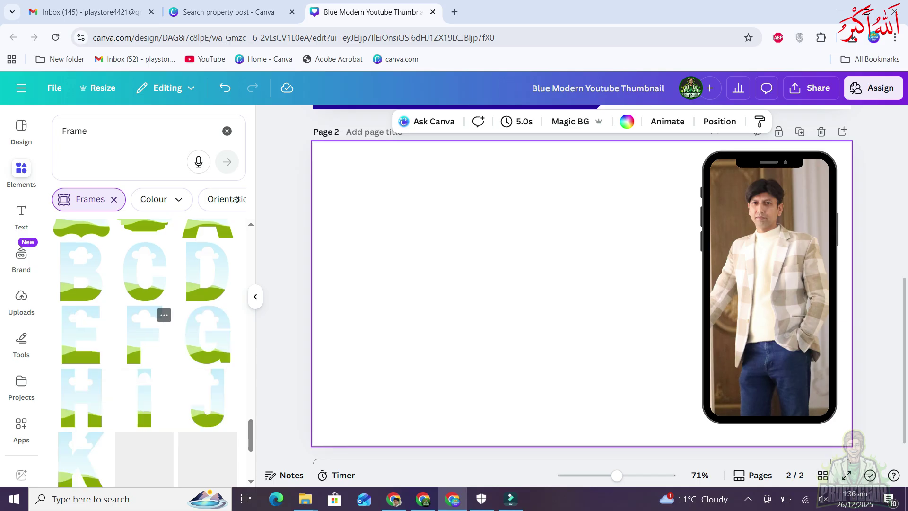
scroll(144, 331, down, 3)
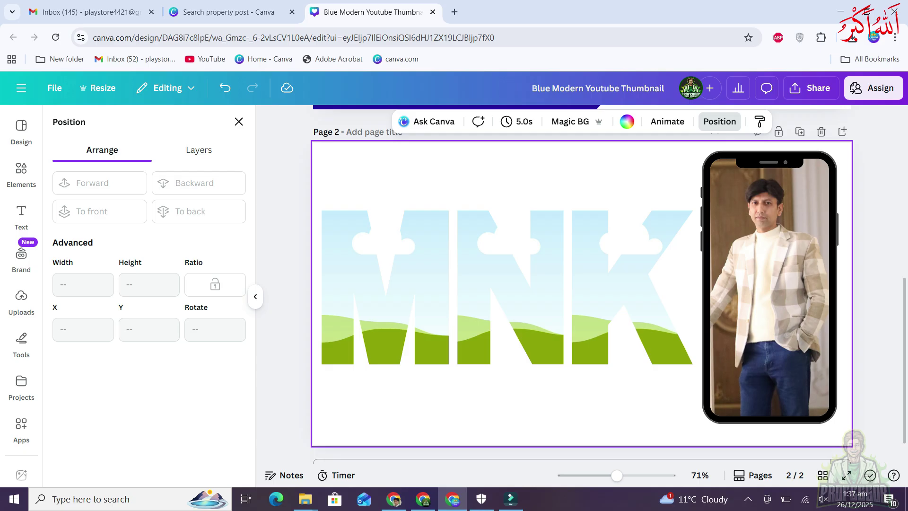
click(21, 297)
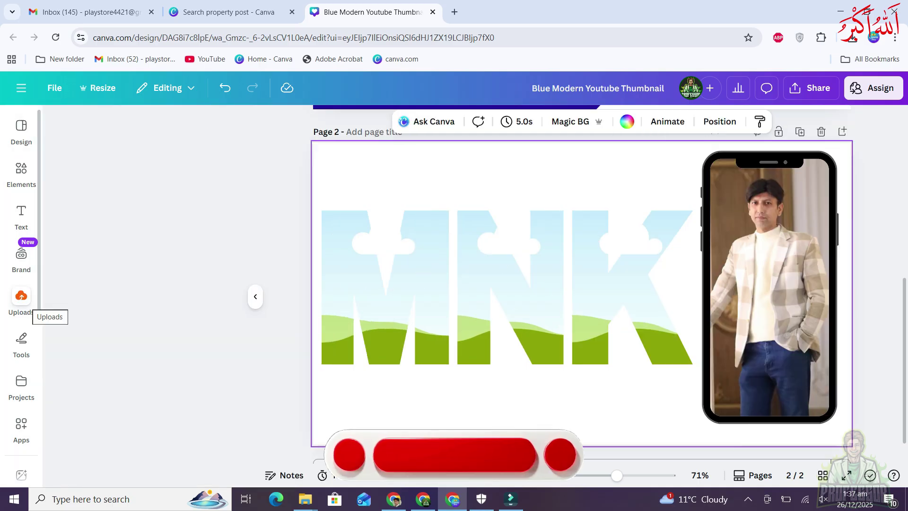
Fill the M and K frames with the seated photo and N with the bookshelf photo
click(21, 297)
click(21, 297)
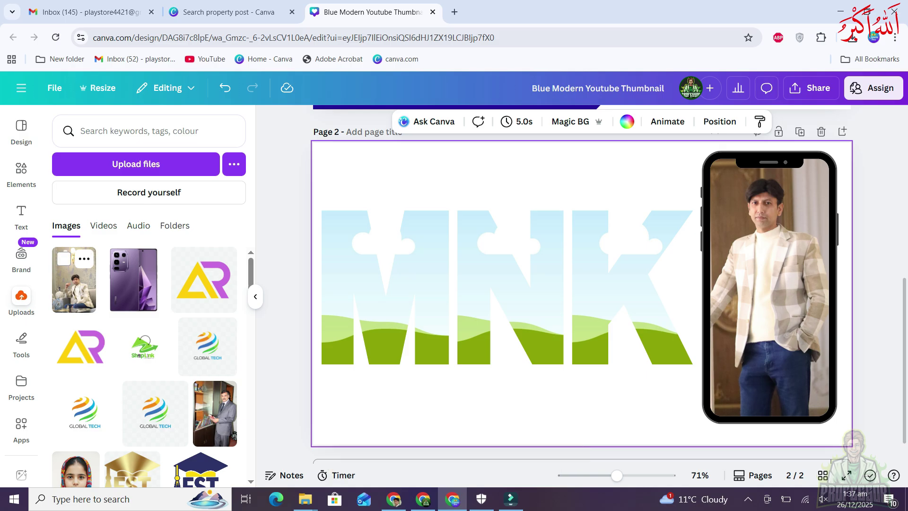
drag(73, 279, 384, 287)
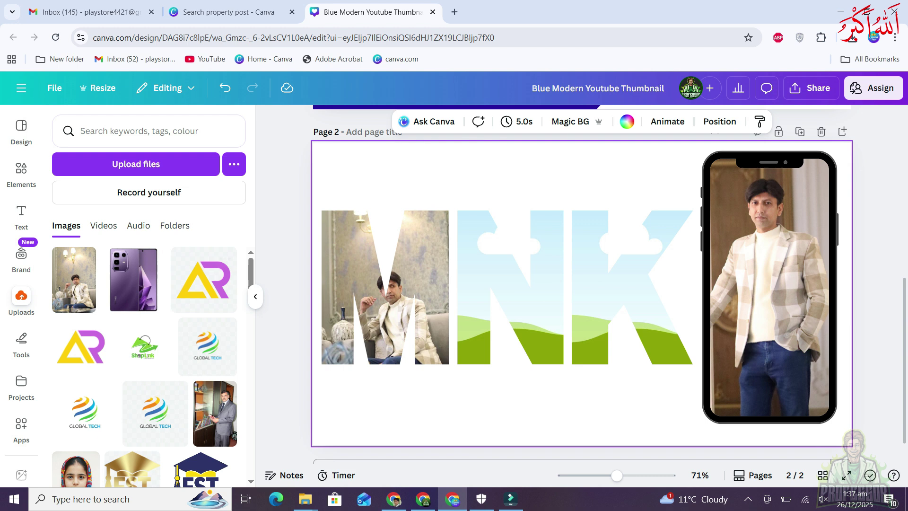
drag(74, 278, 468, 298)
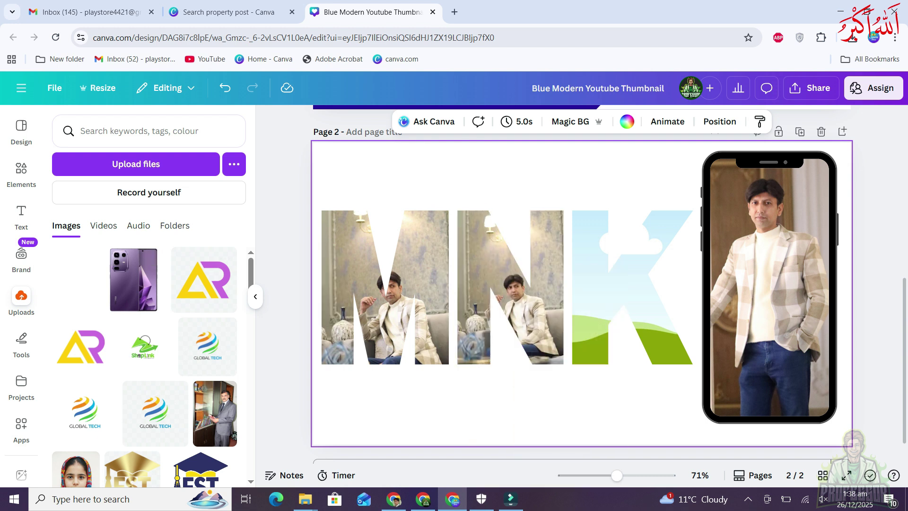
drag(215, 414, 523, 303)
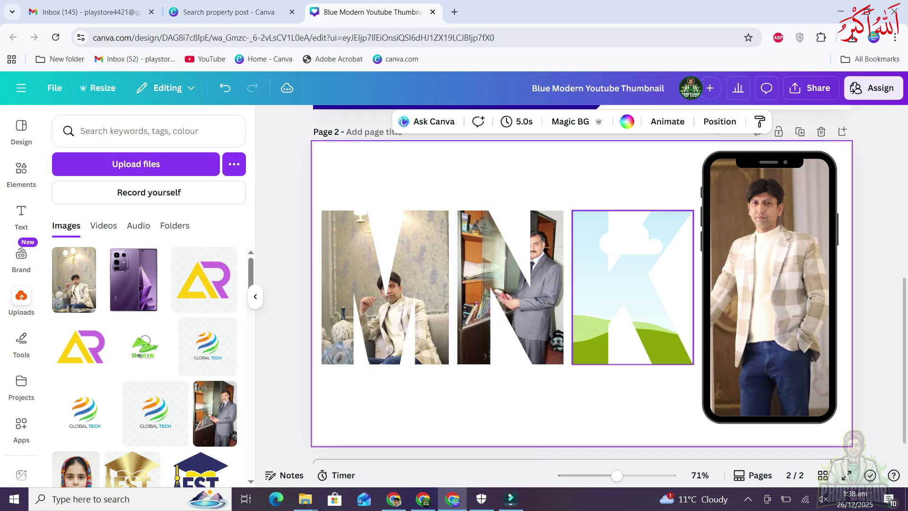
mouse_move(215, 414)
mouse_down()
mouse_move(454, 411)
mouse_move(517, 294)
mouse_move(223, 406)
mouse_up()
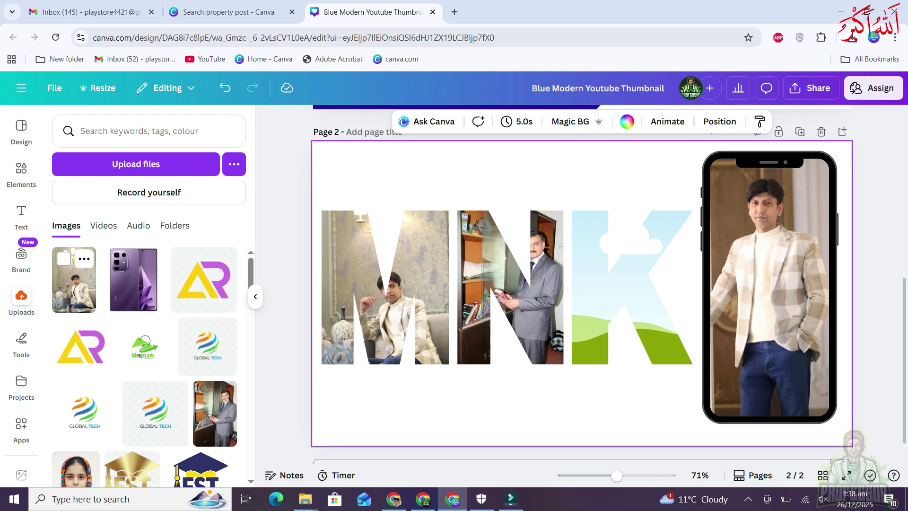
drag(74, 279, 629, 284)
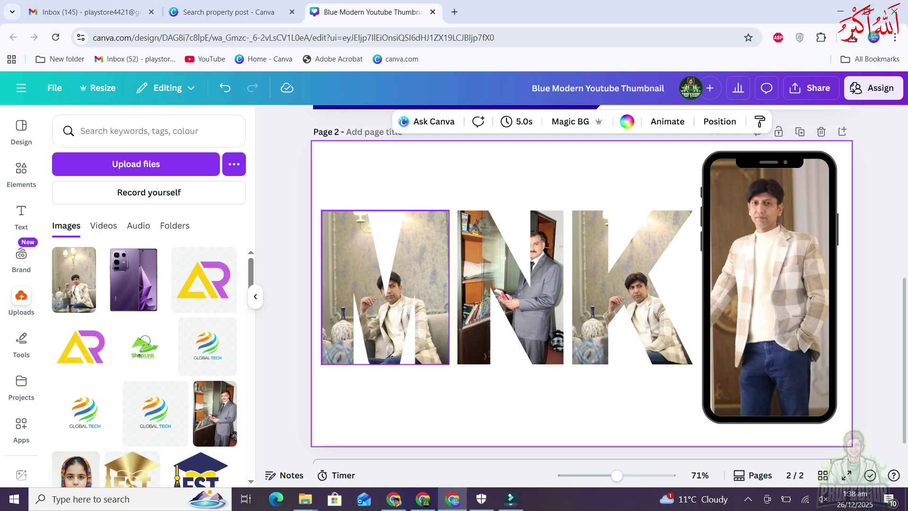
Give the M letter frame a solid dark blue outline
click(385, 287)
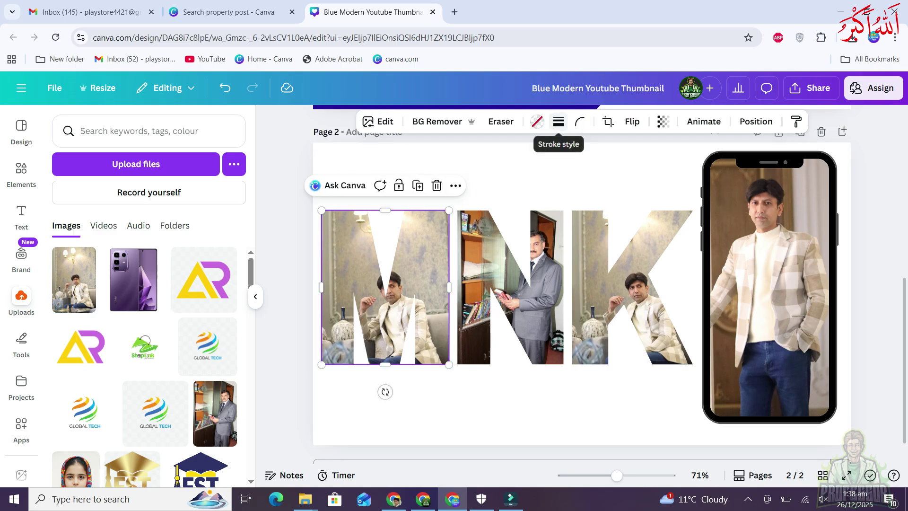
click(558, 121)
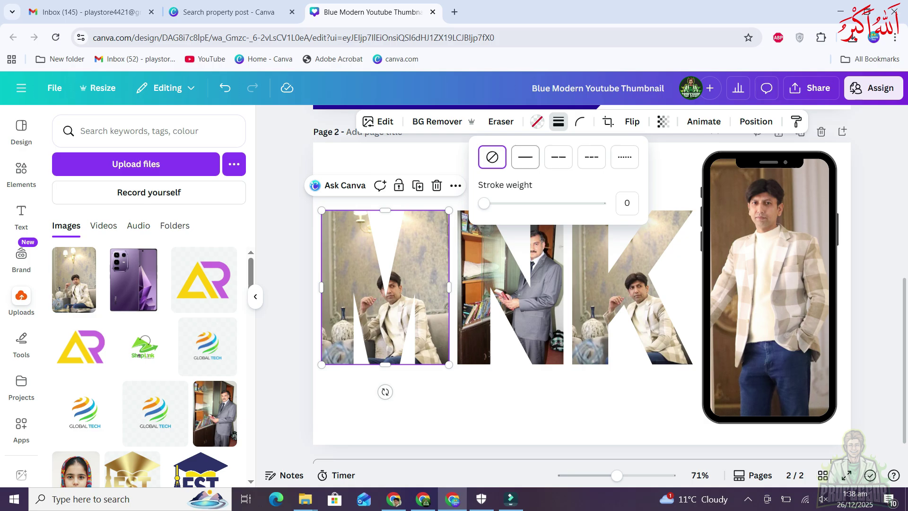
click(524, 156)
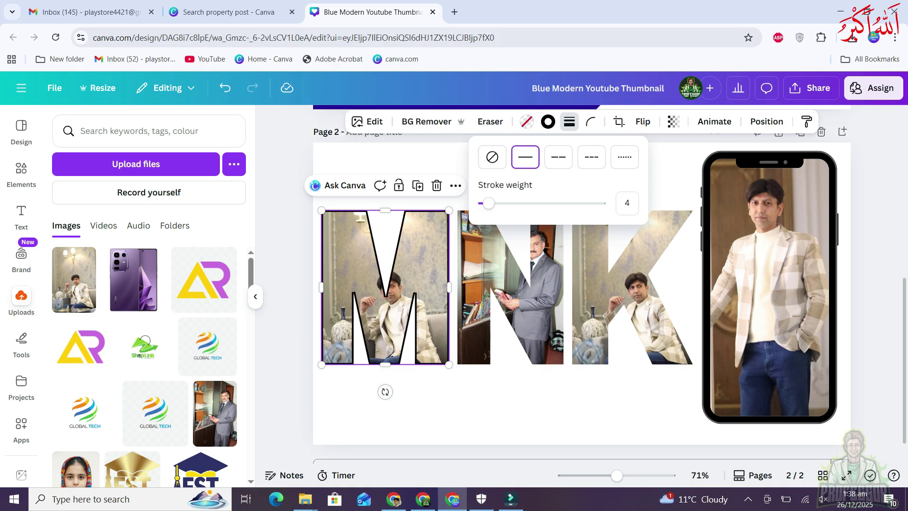
click(548, 121)
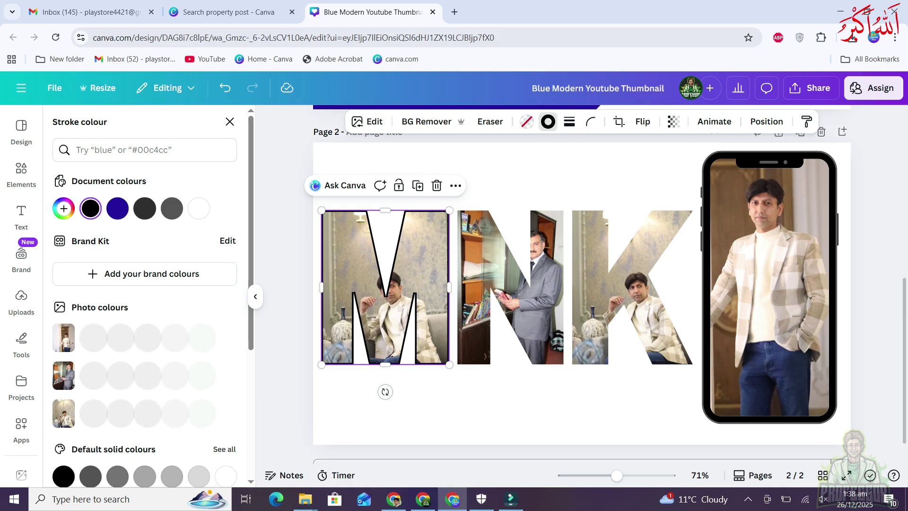
click(117, 208)
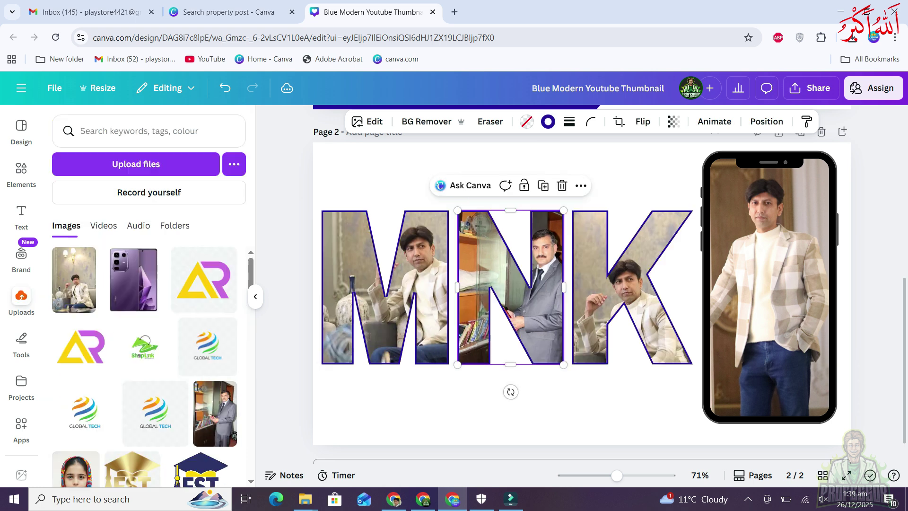
key(Escape)
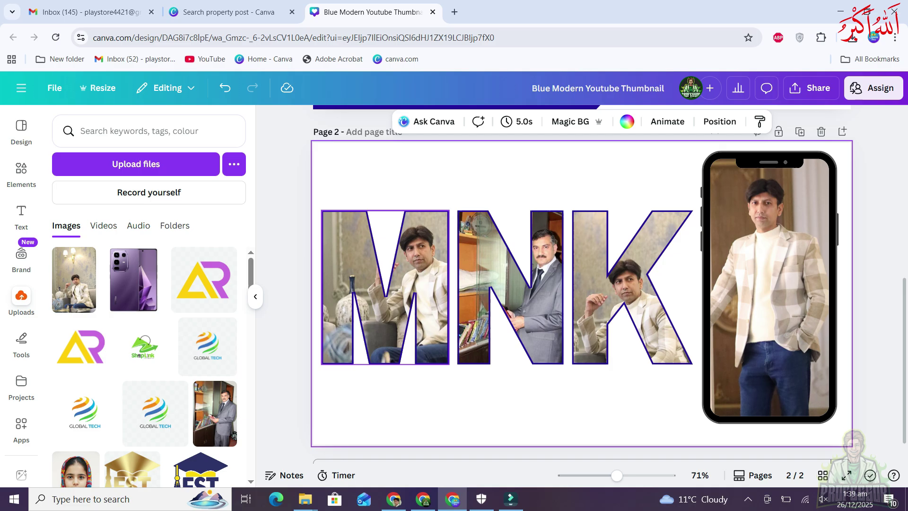
Round the M frame's corners to about 17, then zoom out to the whole page
click(385, 287)
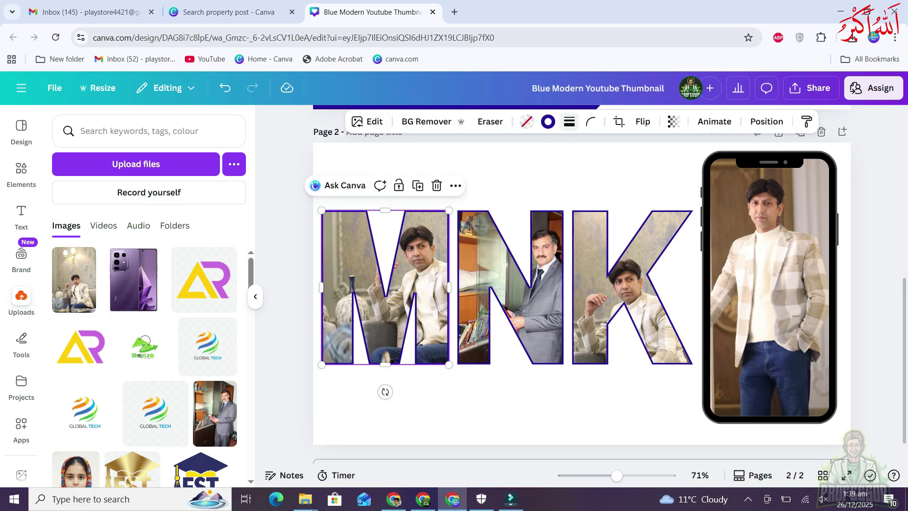
click(590, 121)
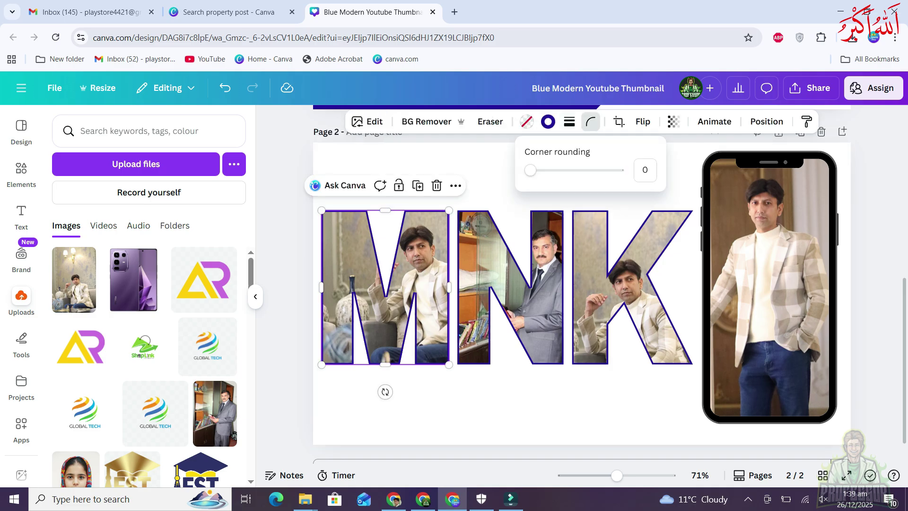
drag(530, 170, 545, 169)
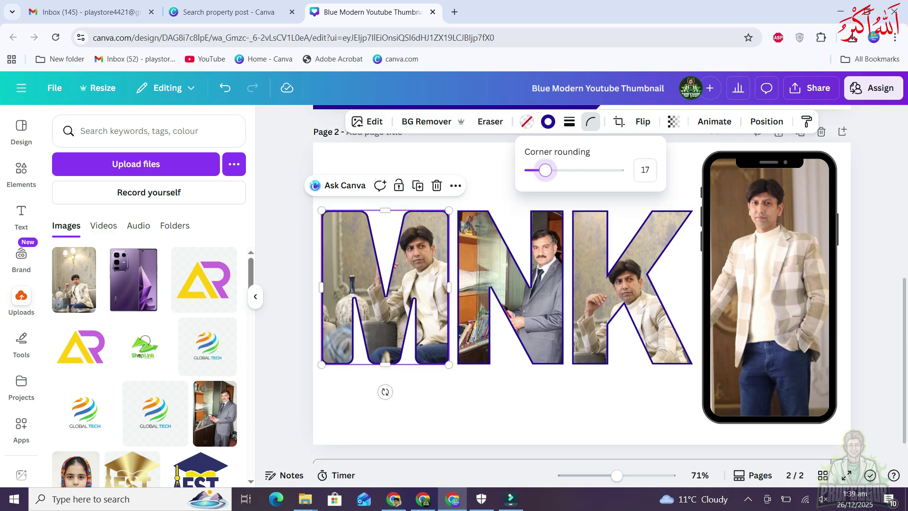
scroll(548, 225, up, 2)
scroll(419, 231, up, 5)
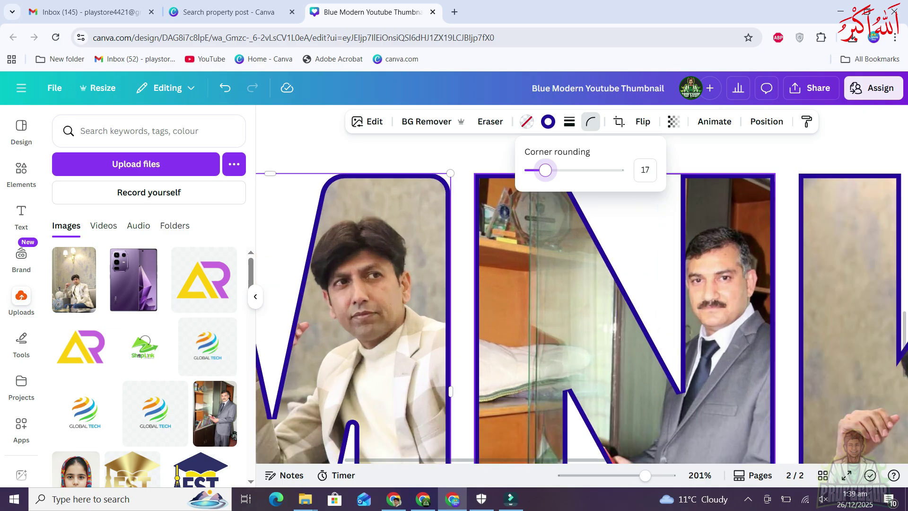
mouse_move(545, 169)
mouse_down()
mouse_move(602, 170)
mouse_move(529, 170)
mouse_move(543, 170)
mouse_up()
key(Escape)
key(ctrl+alt+0)
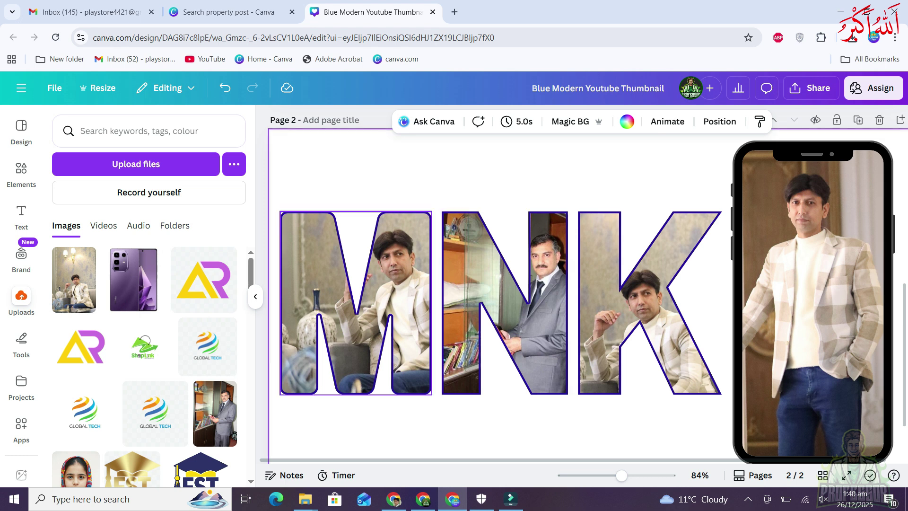
scroll(587, 283, up, 3)
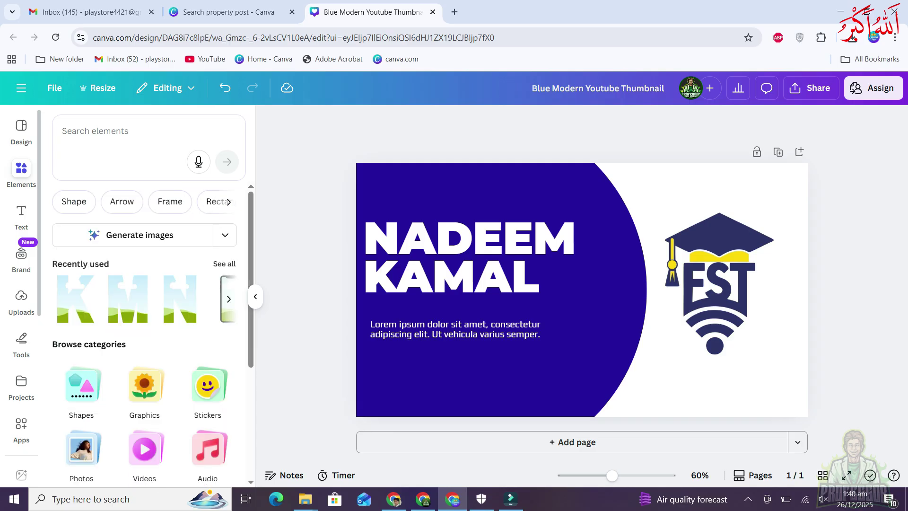
Browse the 'Frame' element results, then bring up the Text panel with heading styles and Magic Write
click(169, 201)
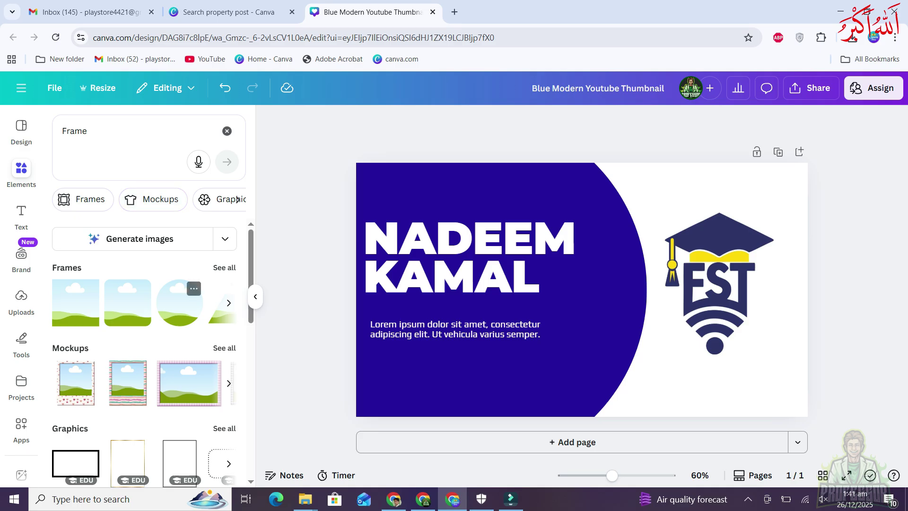
scroll(127, 331, down, 1)
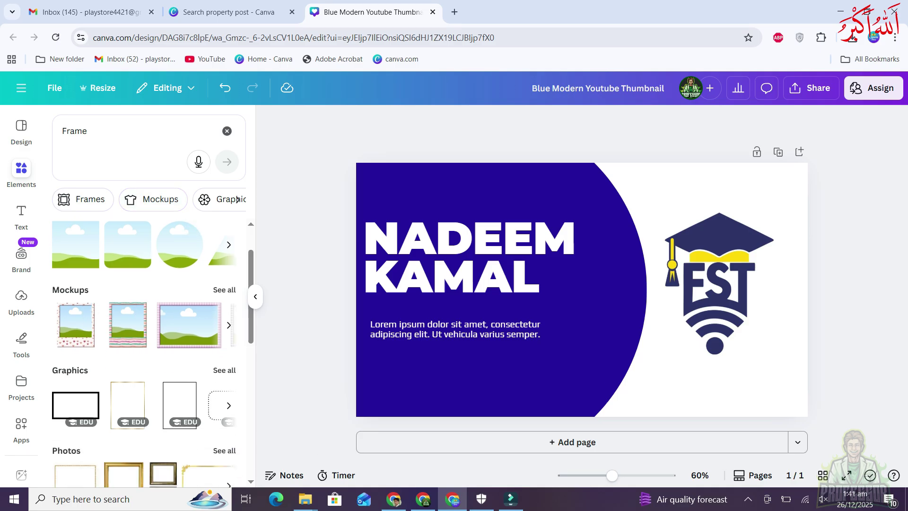
scroll(219, 288, down, 4)
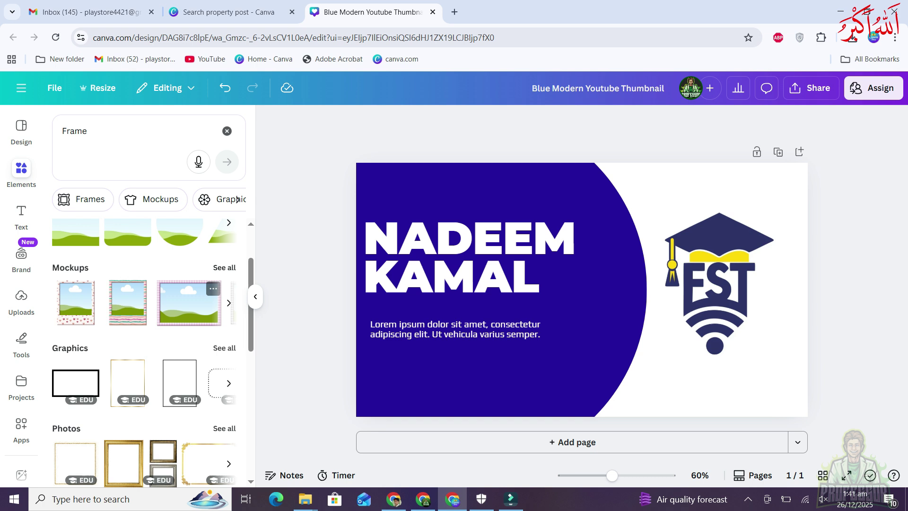
scroll(180, 350, down, 3)
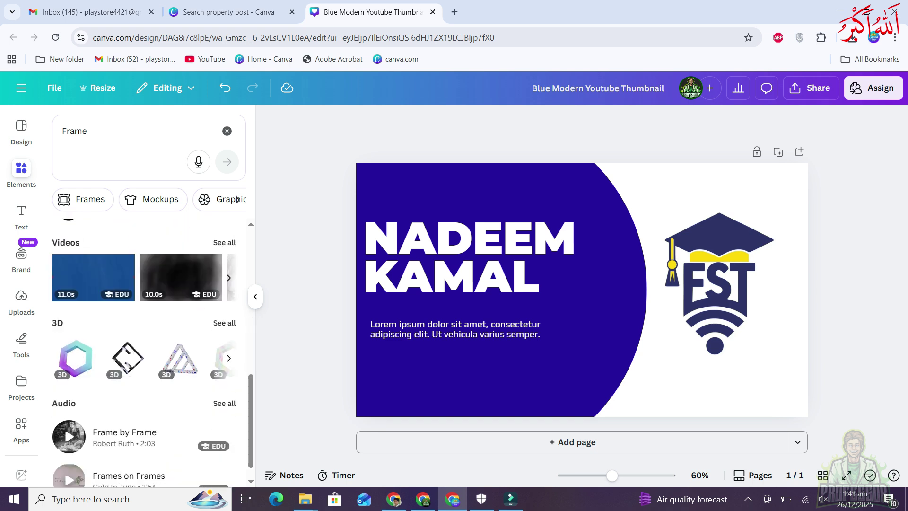
scroll(189, 330, up, 7)
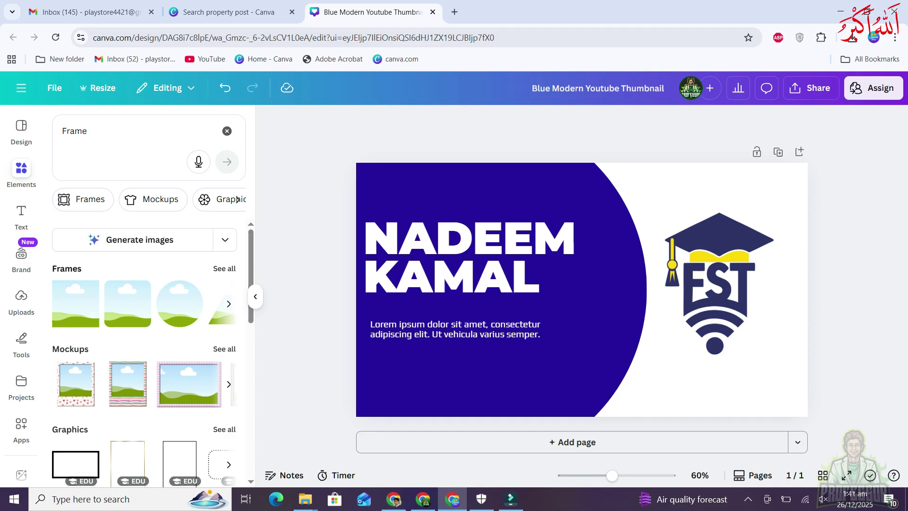
click(21, 212)
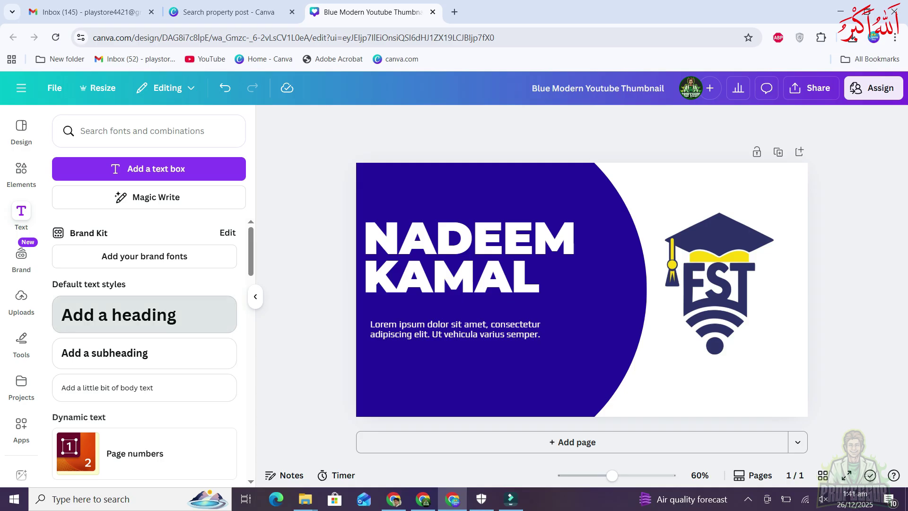
click(144, 315)
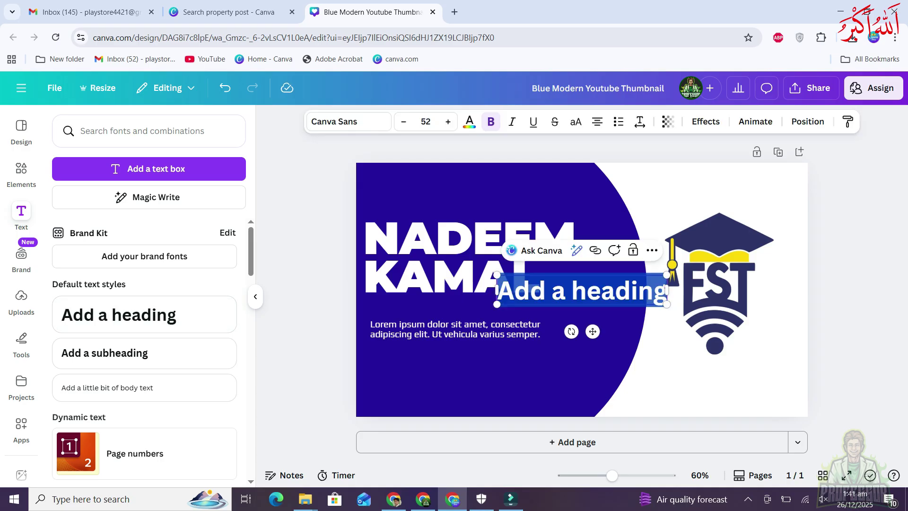
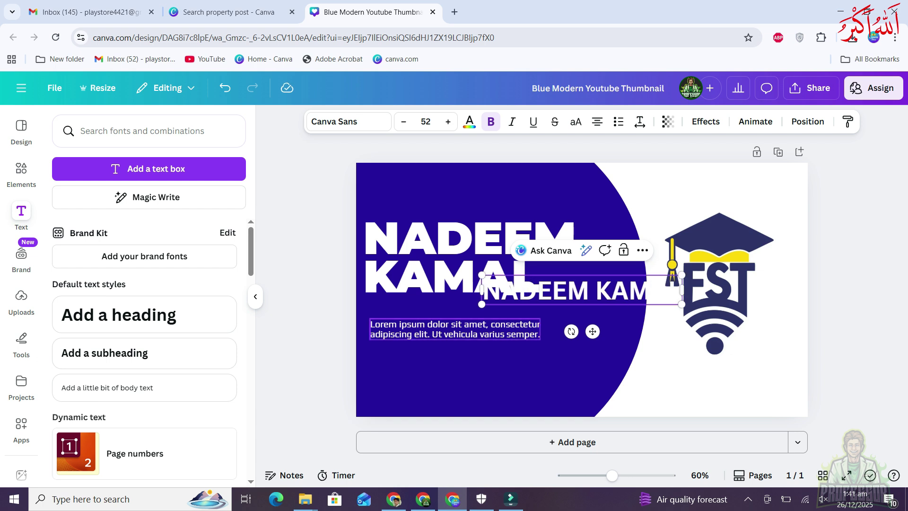
drag(592, 331, 489, 412)
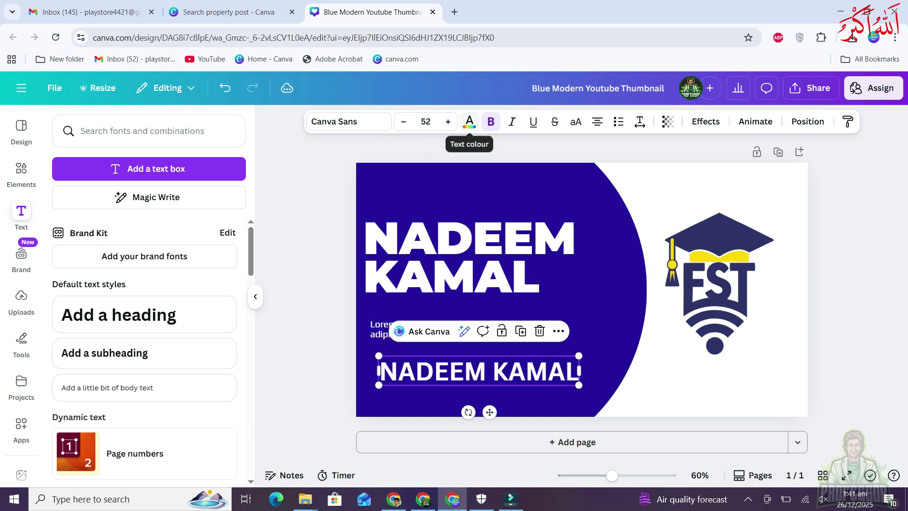
scroll(144, 331, down, 5)
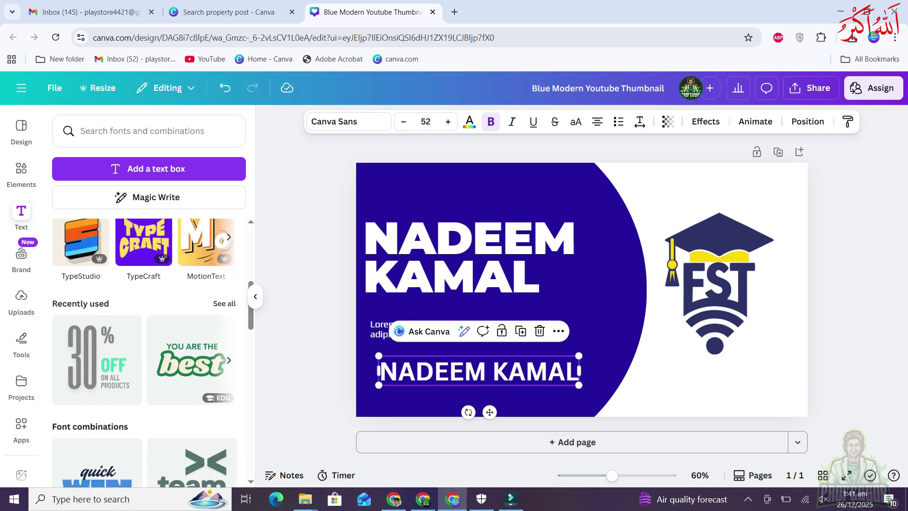
scroll(97, 307, down, 1)
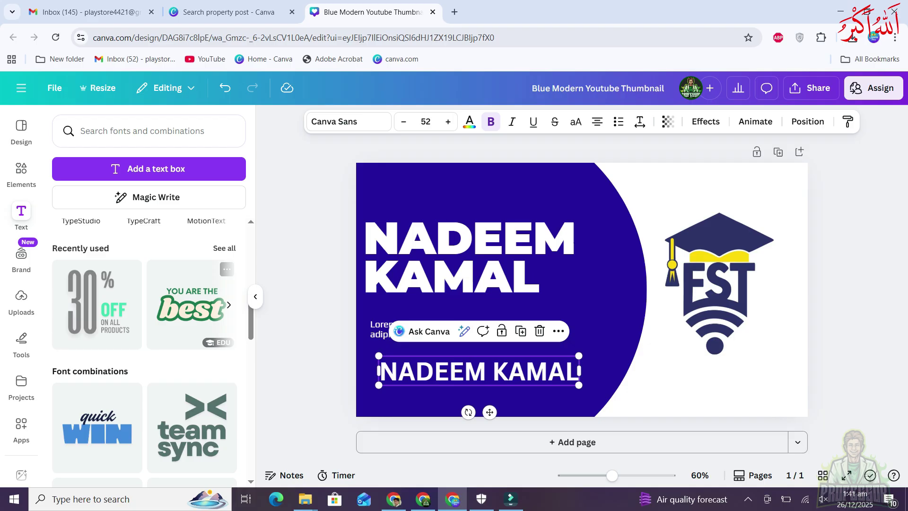
scroll(189, 307, down, 6)
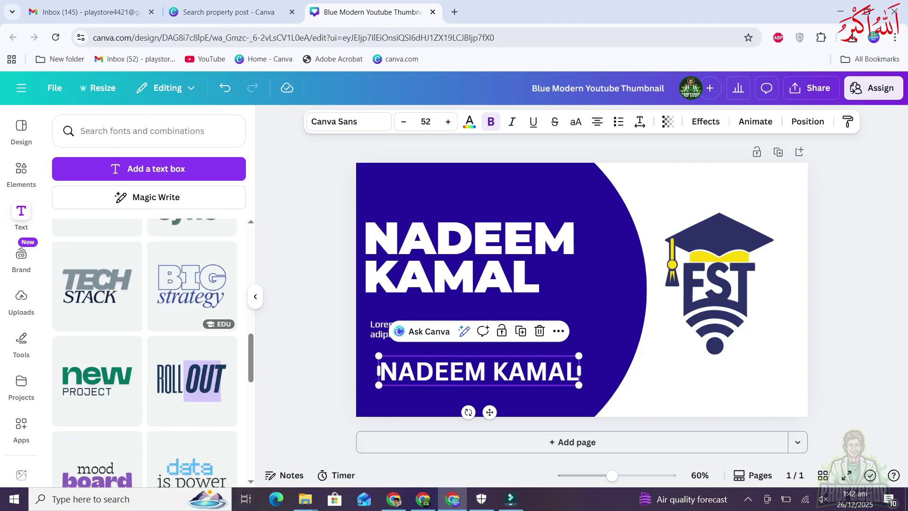
scroll(153, 353, down, 10)
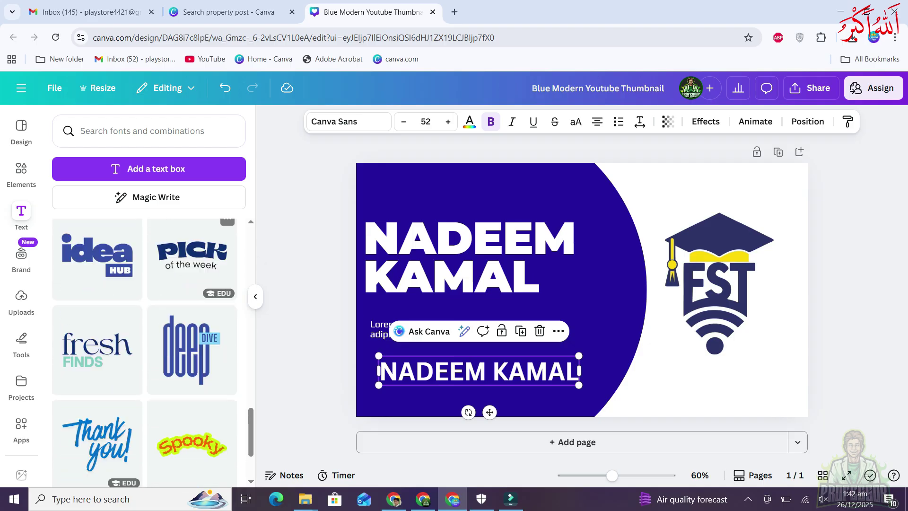
scroll(144, 353, down, 7)
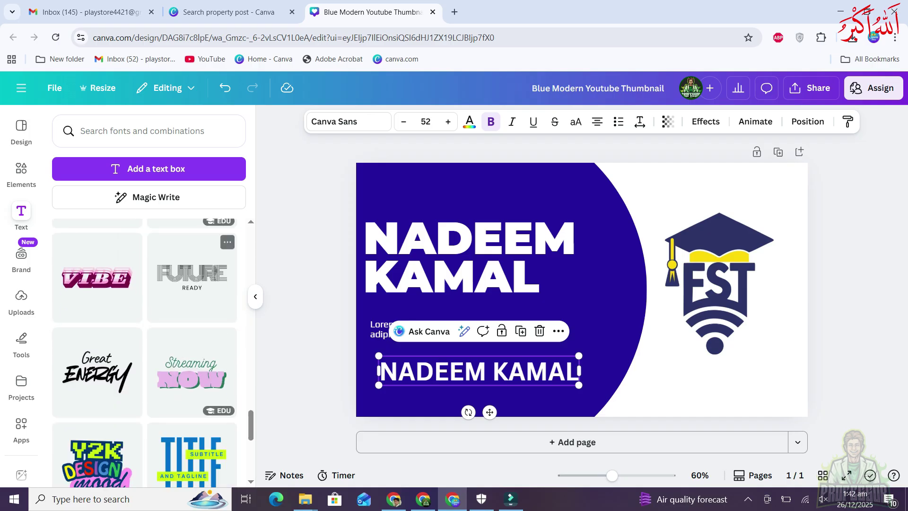
scroll(144, 352, down, 7)
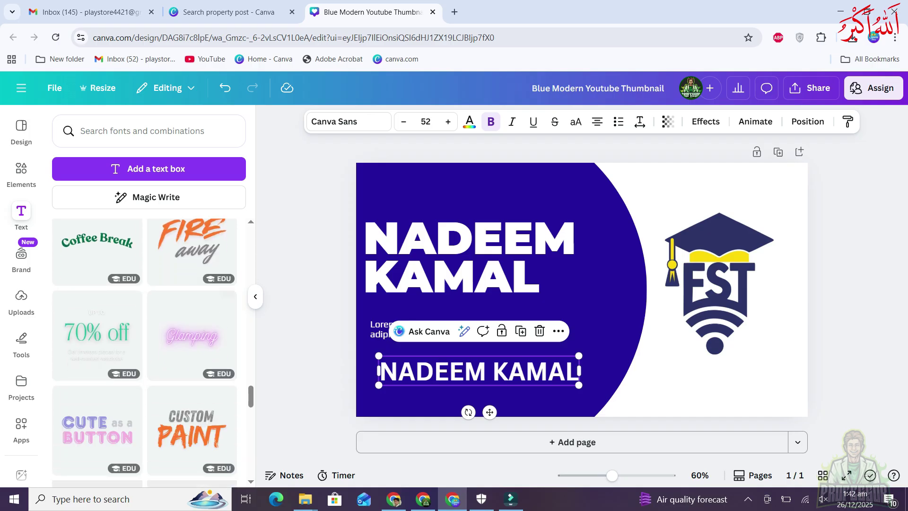
scroll(144, 352, up, 5)
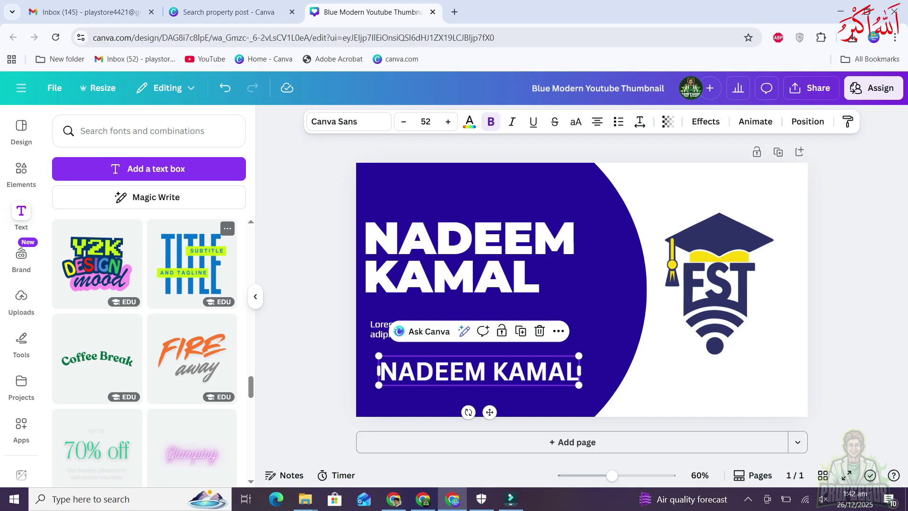
scroll(144, 352, up, 12)
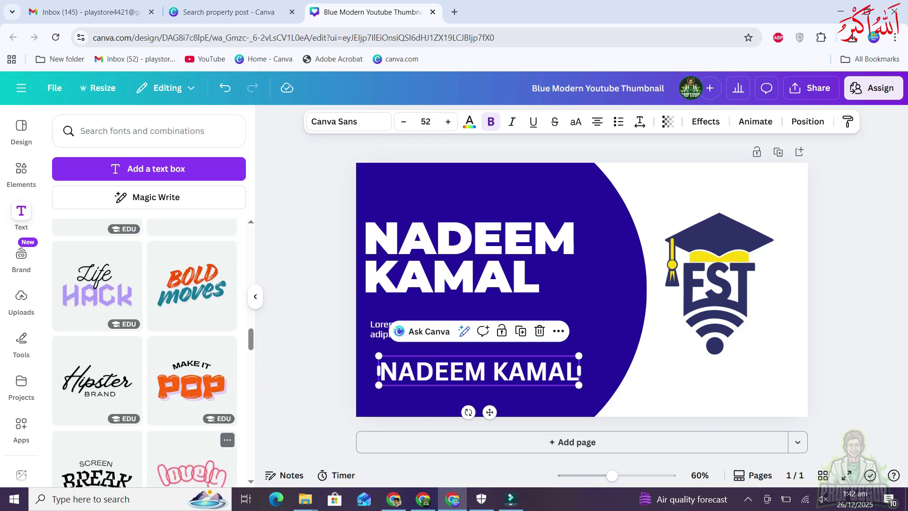
scroll(144, 353, down, 15)
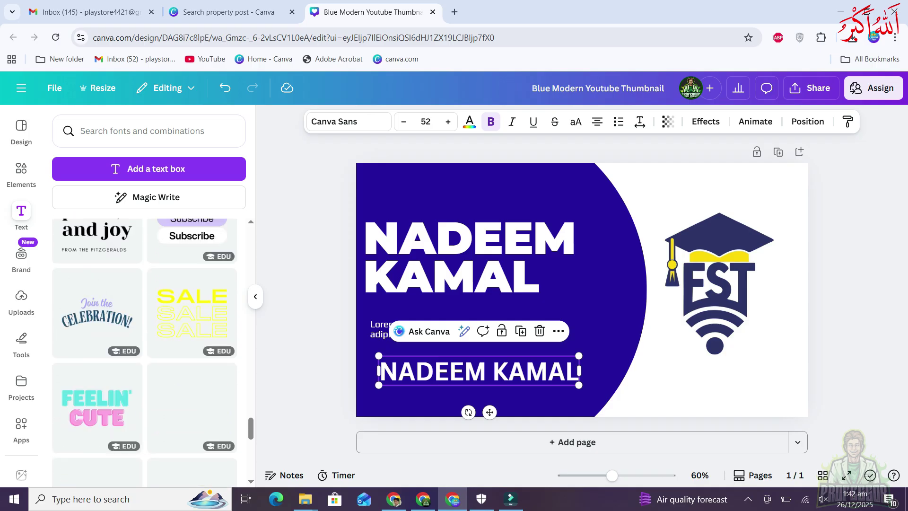
scroll(144, 353, up, 15)
scroll(144, 352, up, 3)
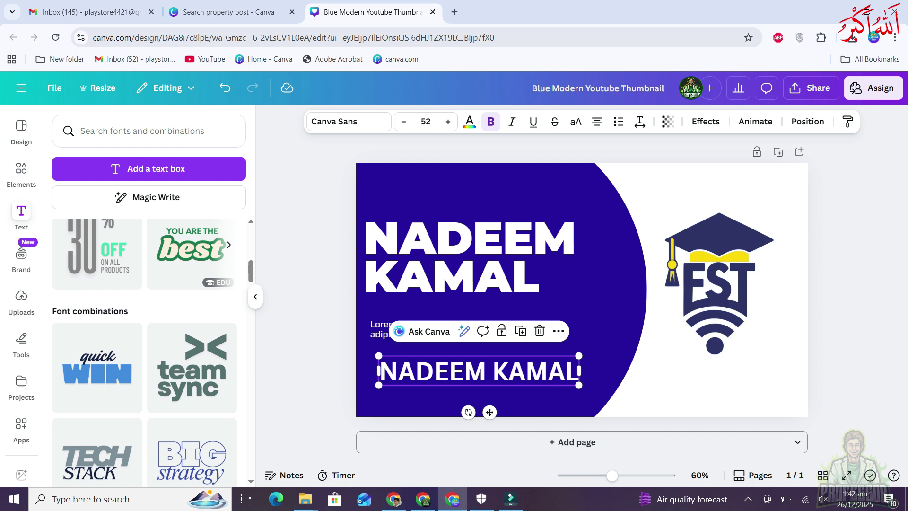
Place the 'YOU ARE THE best' text combination on the thumbnail
drag(191, 290, 582, 288)
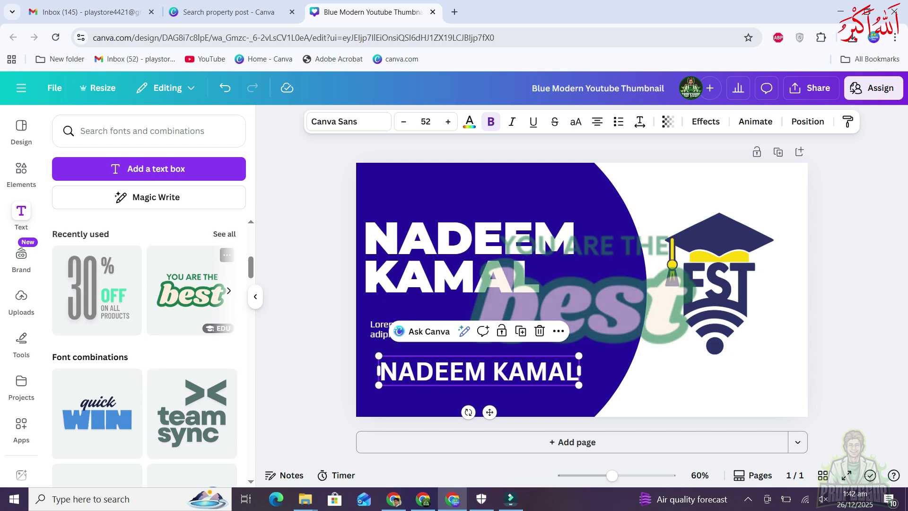
drag(582, 293, 582, 293)
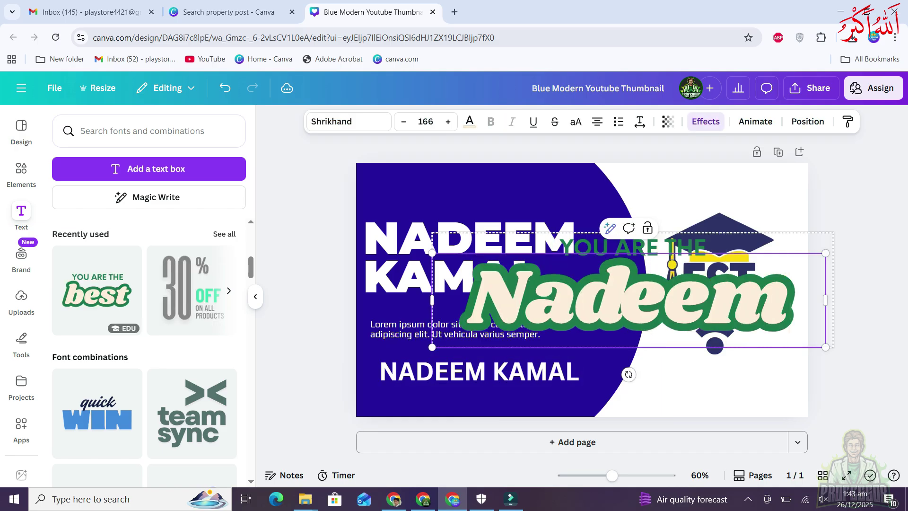
key(Escape)
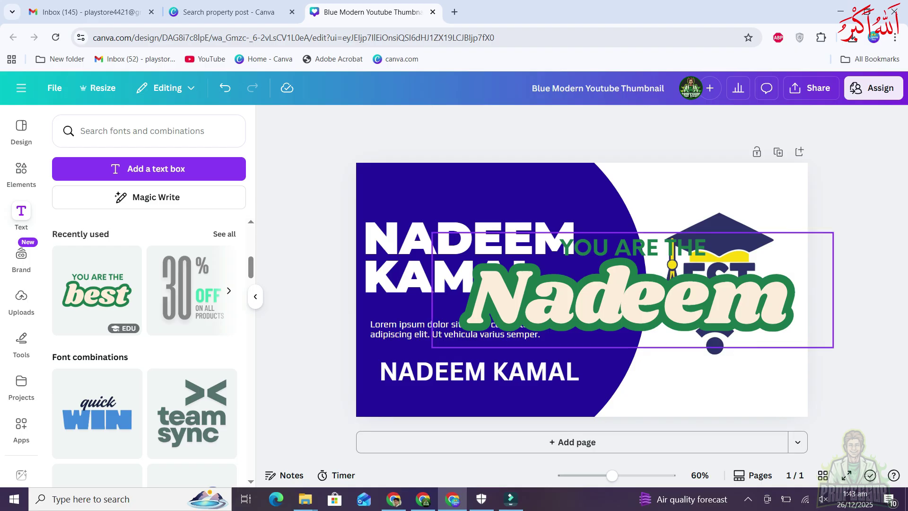
click(629, 293)
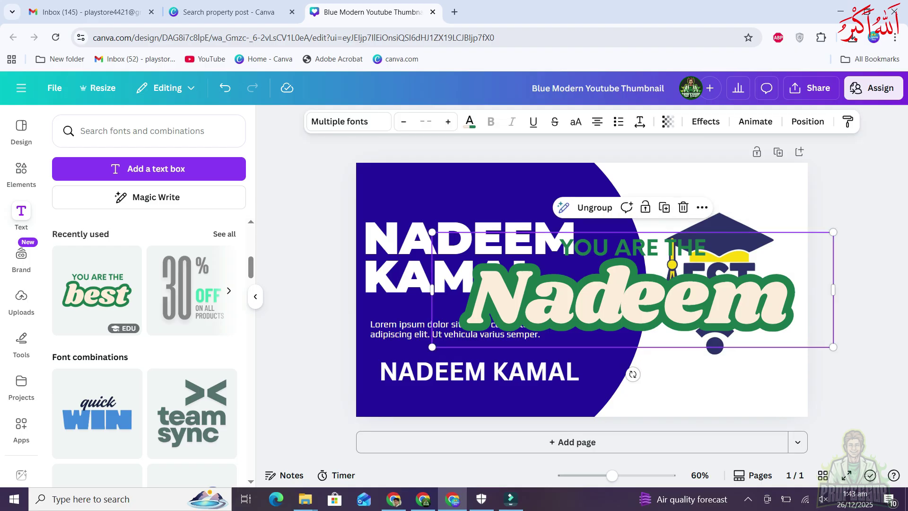
key(Delete)
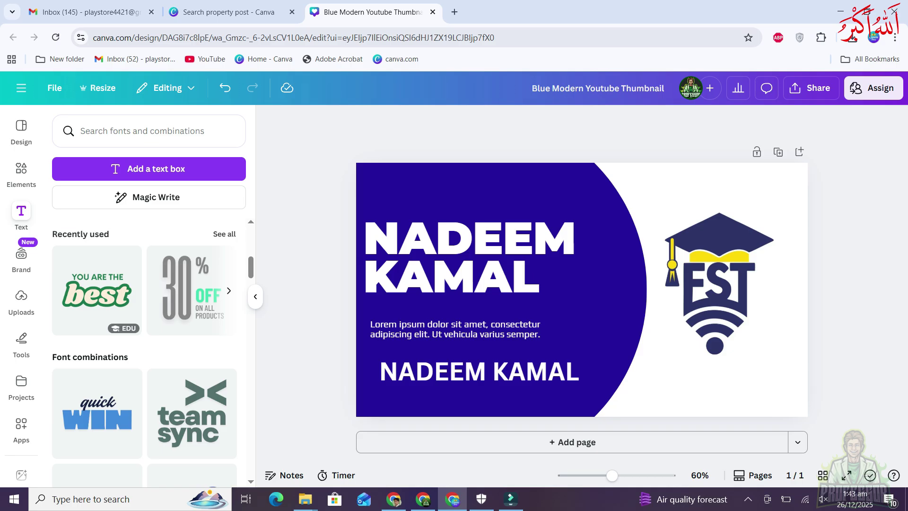
click(479, 371)
key(Delete)
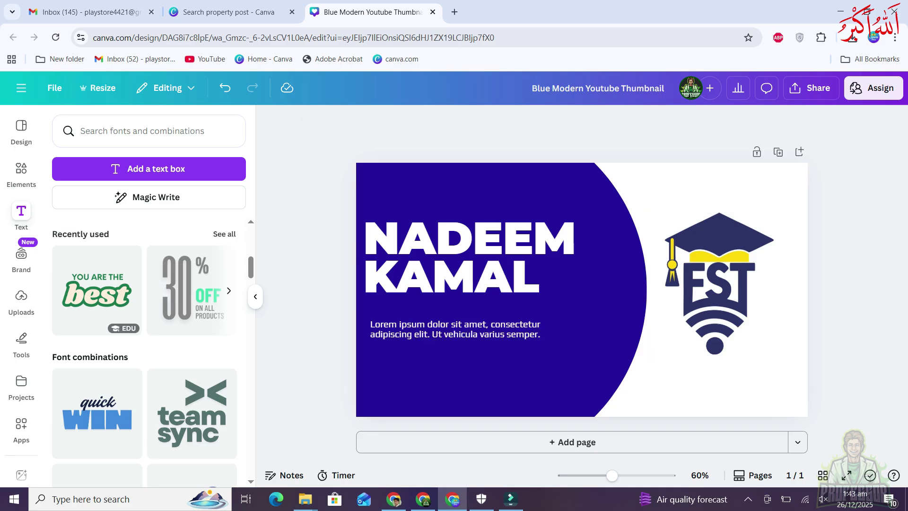
click(455, 329)
key(Delete)
click(468, 257)
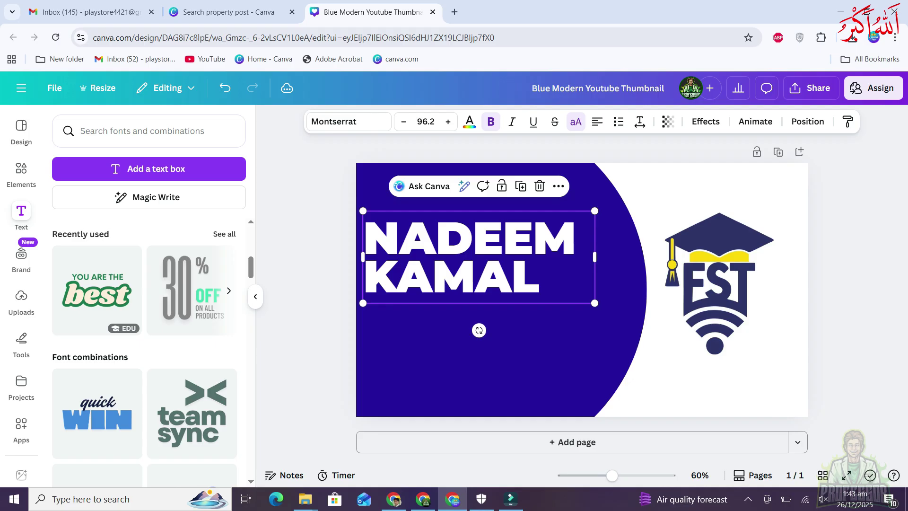
key(Delete)
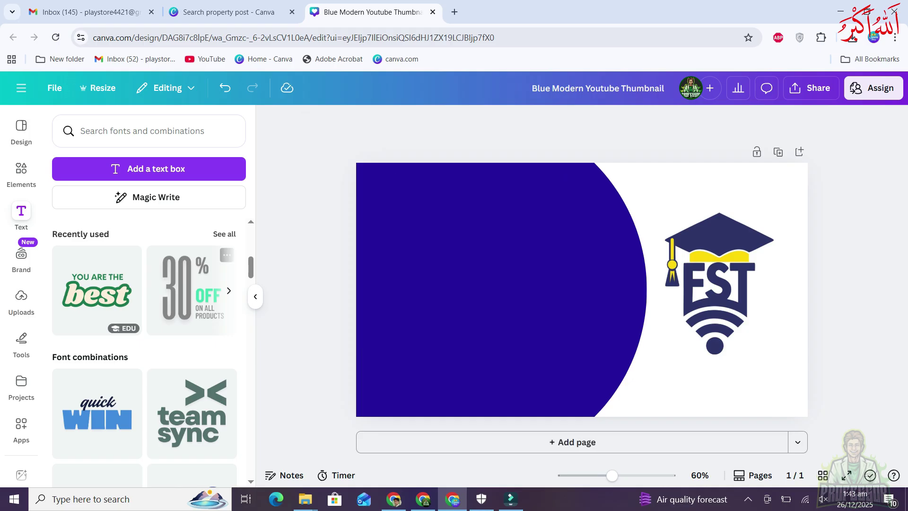
click(191, 290)
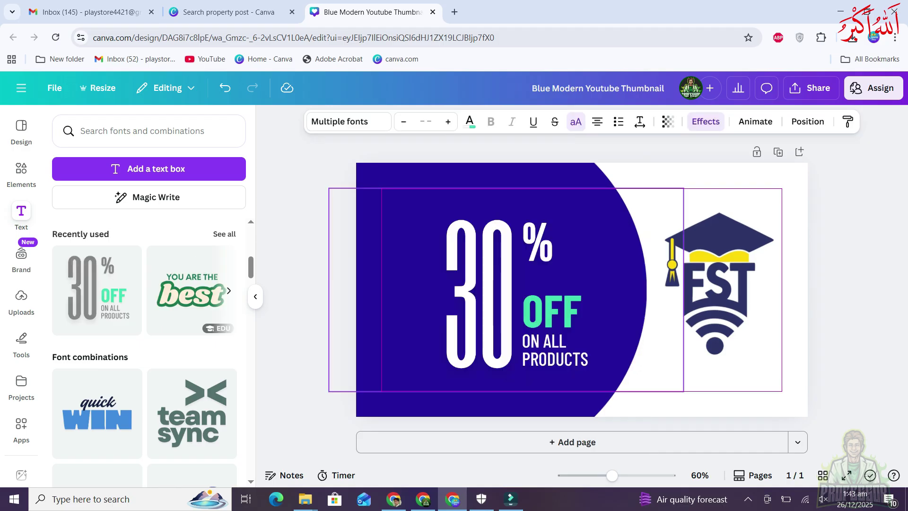
right_click(507, 264)
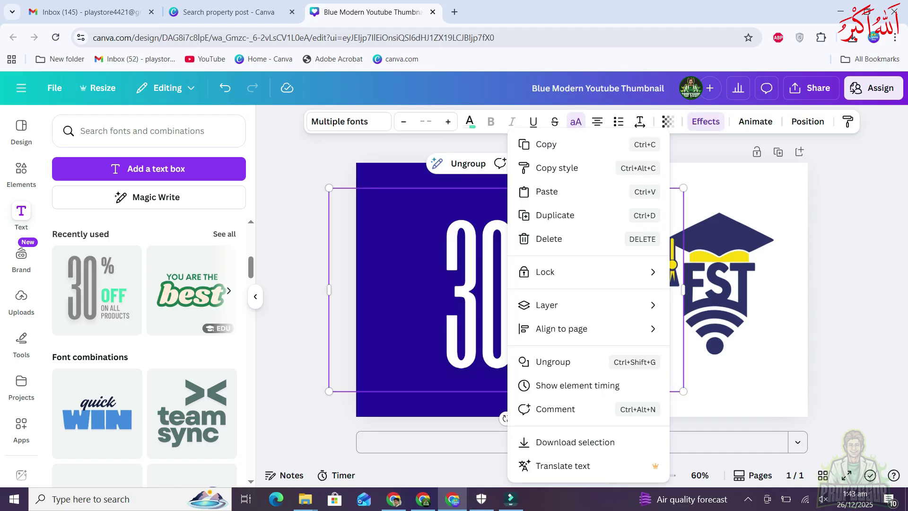
key(Escape)
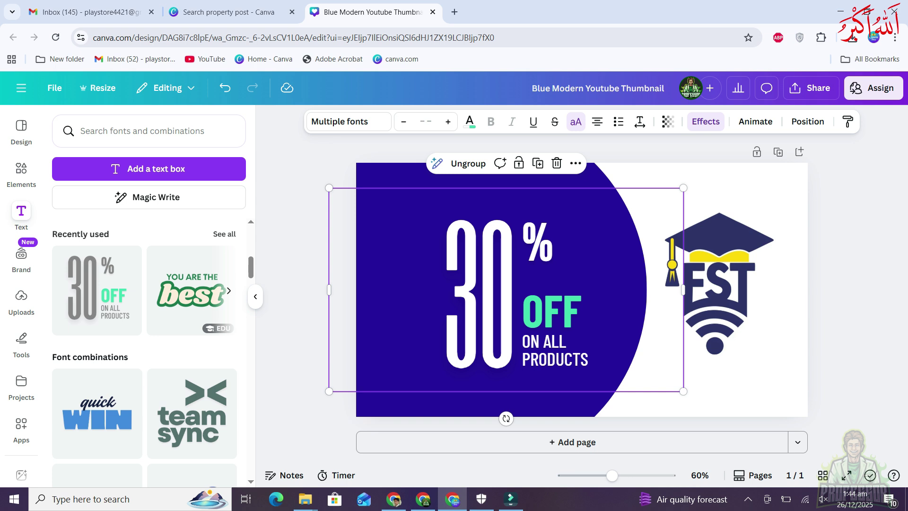
click(479, 293)
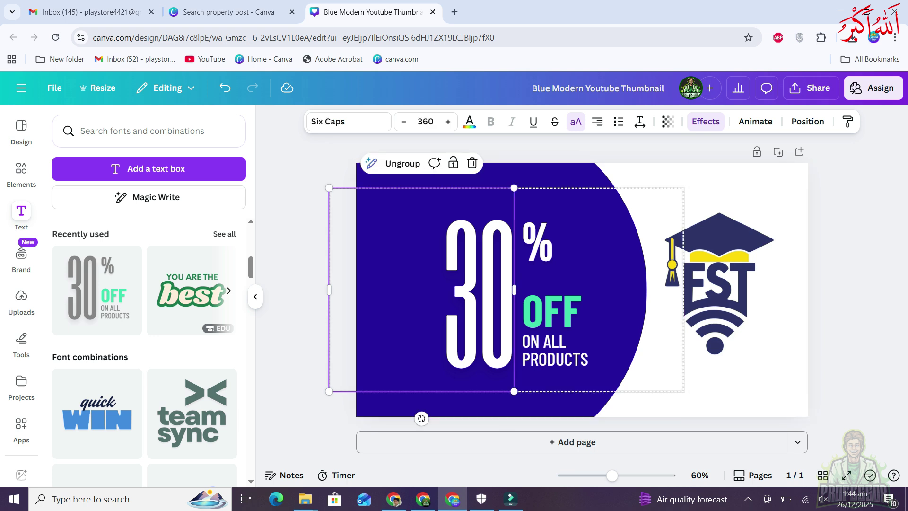
scroll(192, 364, down, 5)
key(Escape)
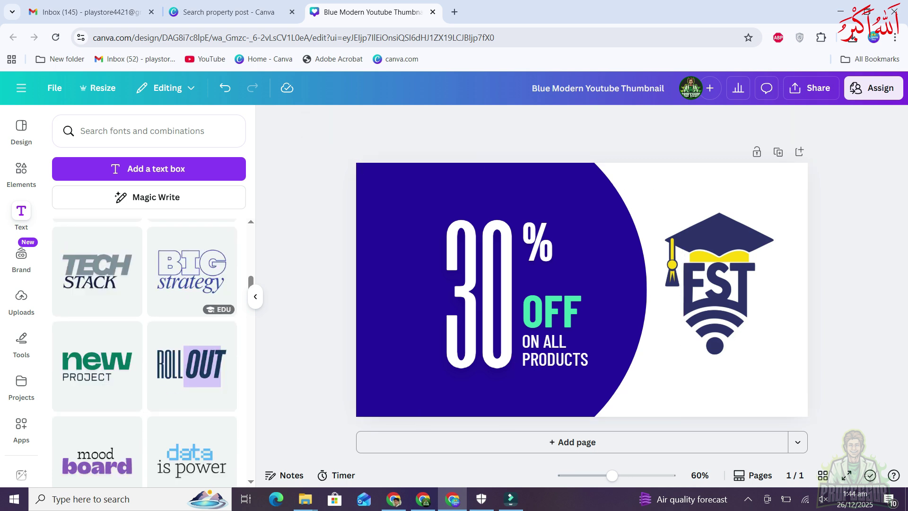
scroll(144, 352, down, 10)
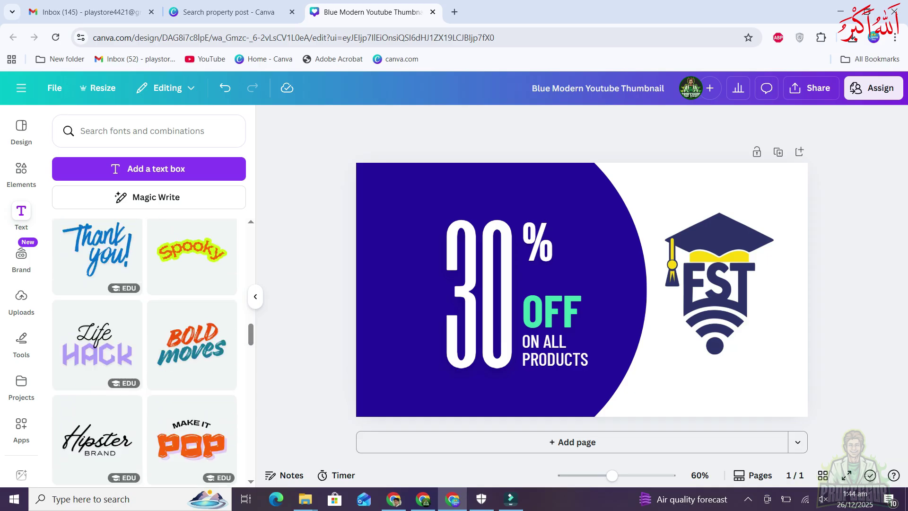
scroll(144, 352, down, 5)
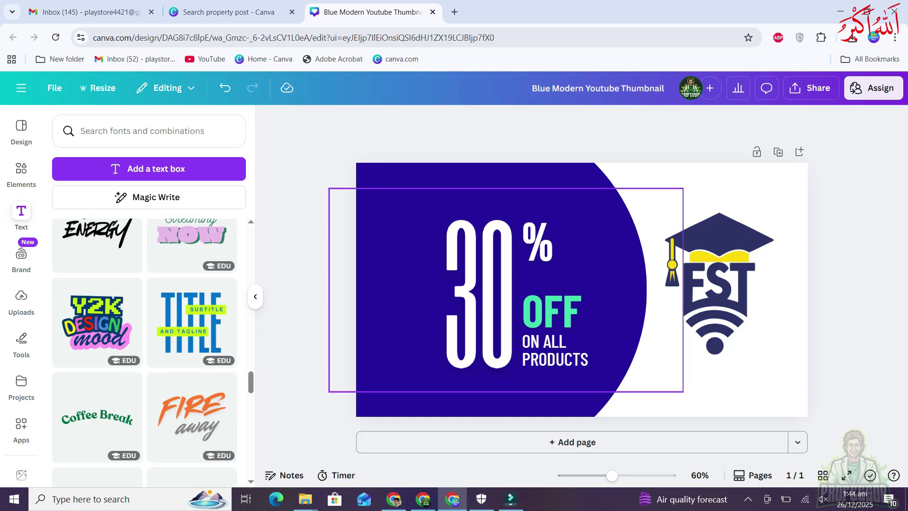
click(477, 293)
key(Delete)
scroll(144, 352, up, 15)
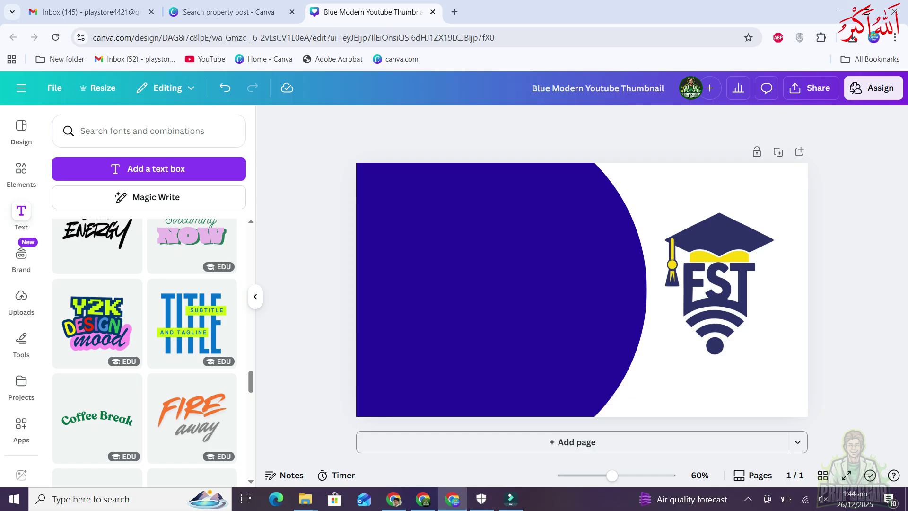
scroll(144, 352, up, 3)
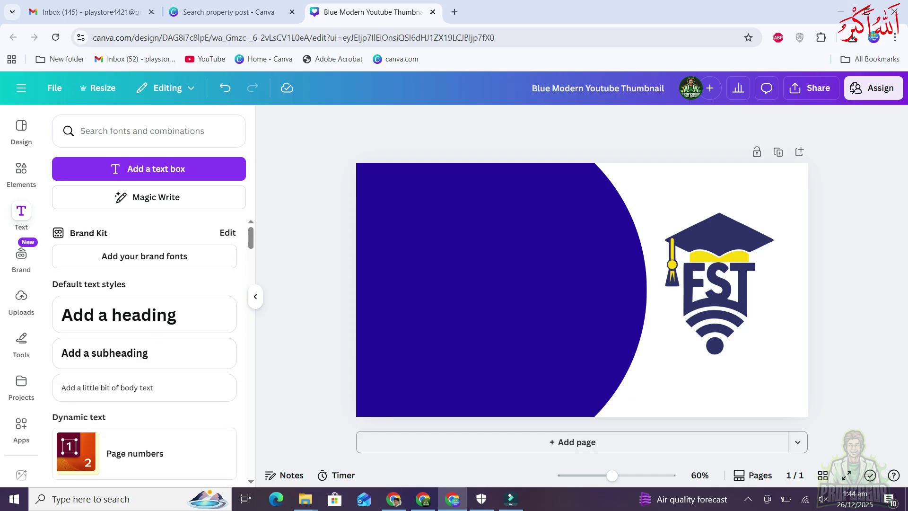
Generate five Twitter posts for the Rise & Shine alarm clock app from Magic Write's example prompt
click(147, 197)
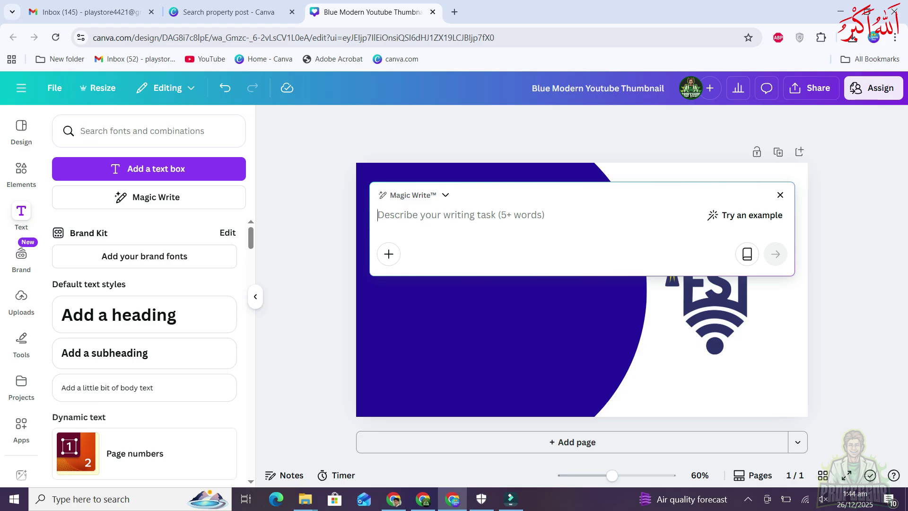
click(742, 215)
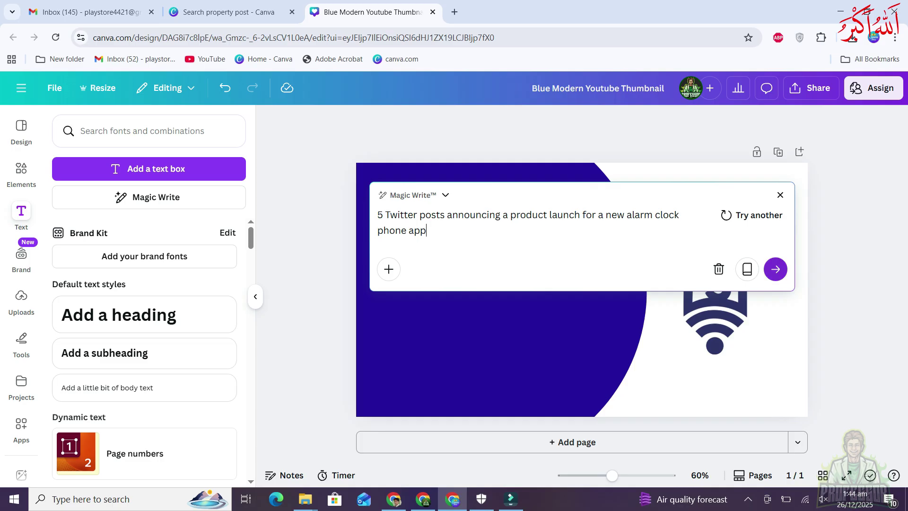
click(775, 269)
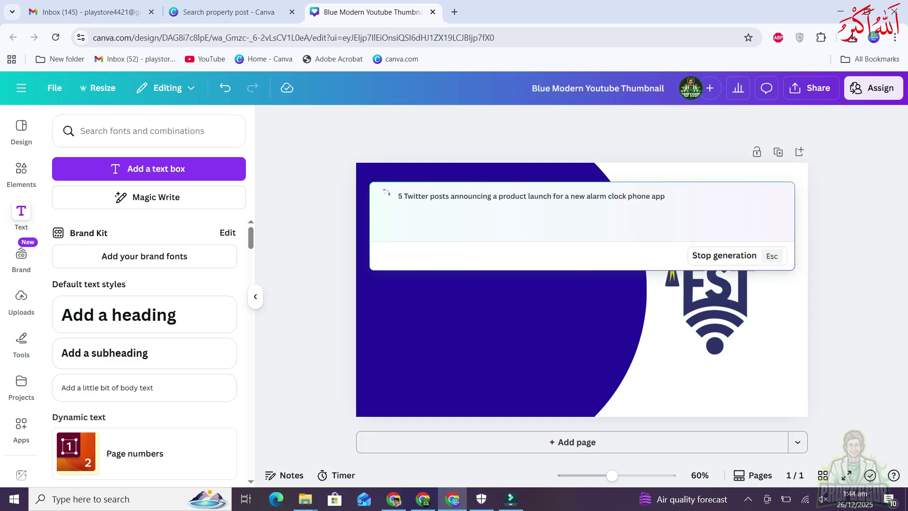
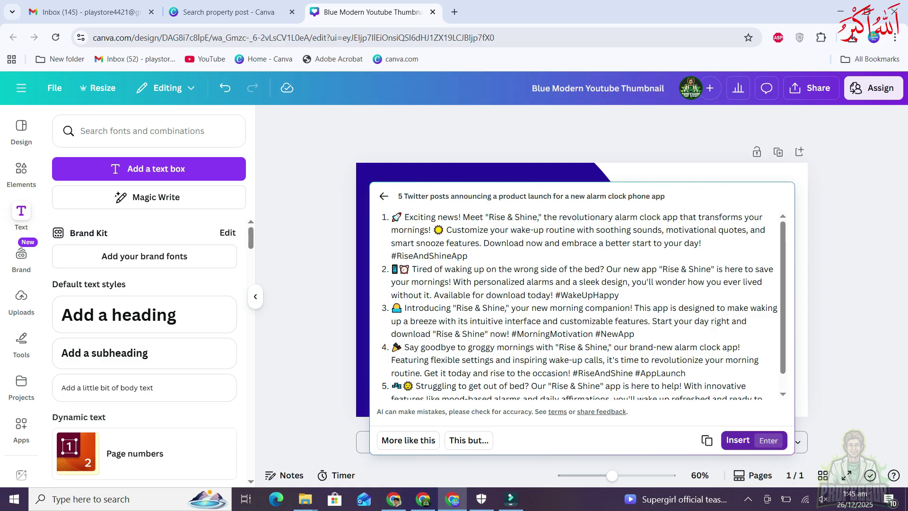
Insert the five generated alarm-app posts, then delete that text box from the thumbnail
click(737, 440)
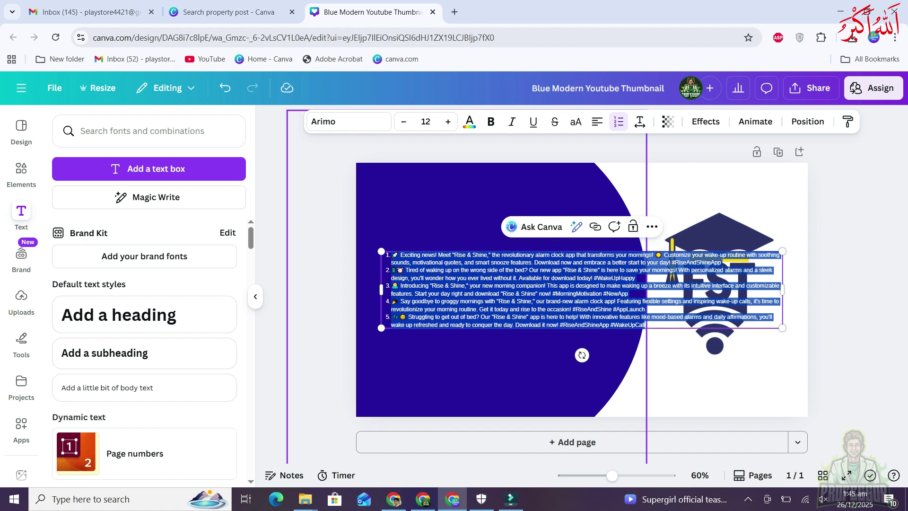
click(520, 363)
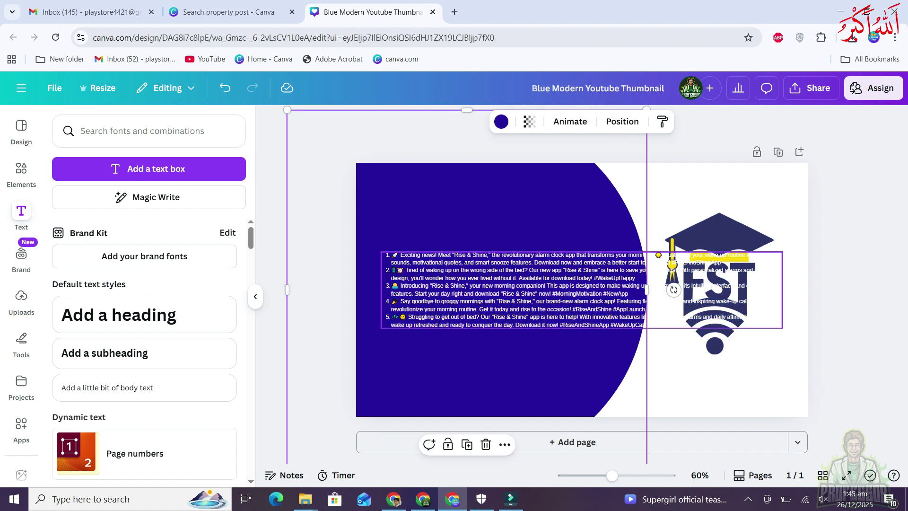
click(473, 290)
key(Delete)
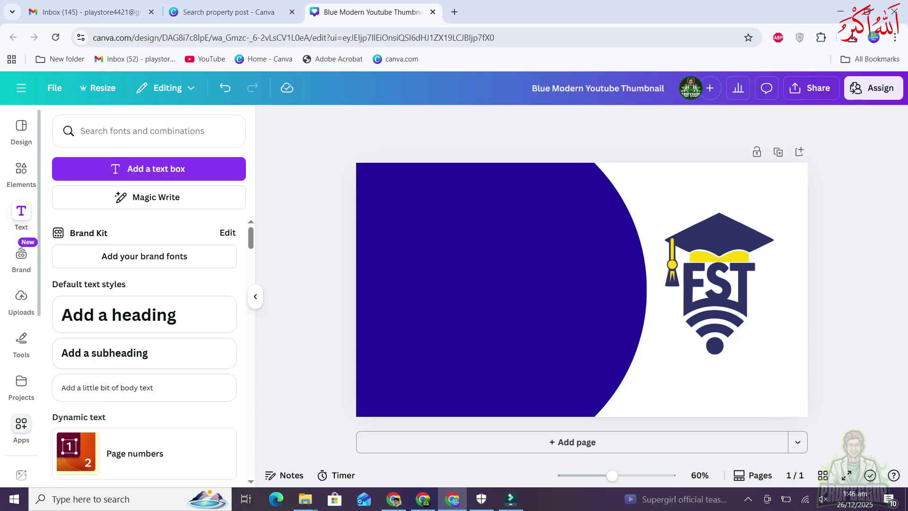
click(22, 423)
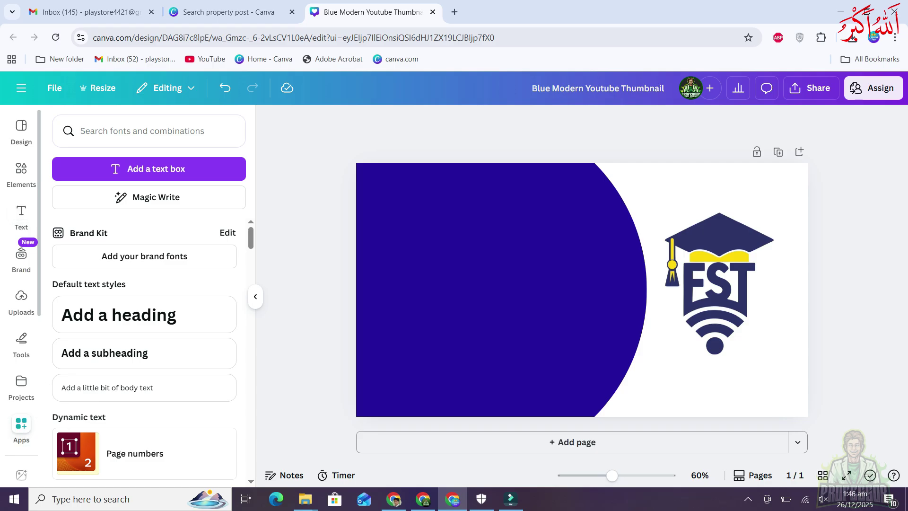
Browse the Apps library list in the left sidebar
click(21, 254)
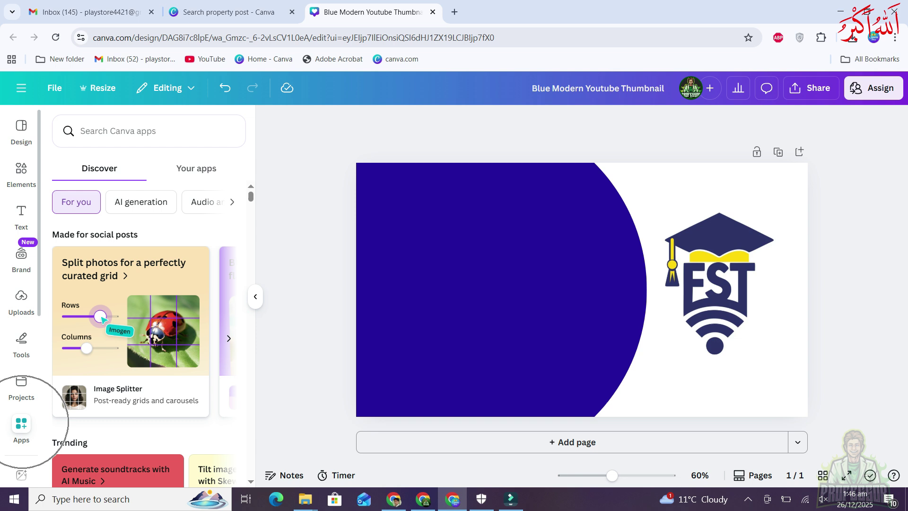
click(22, 423)
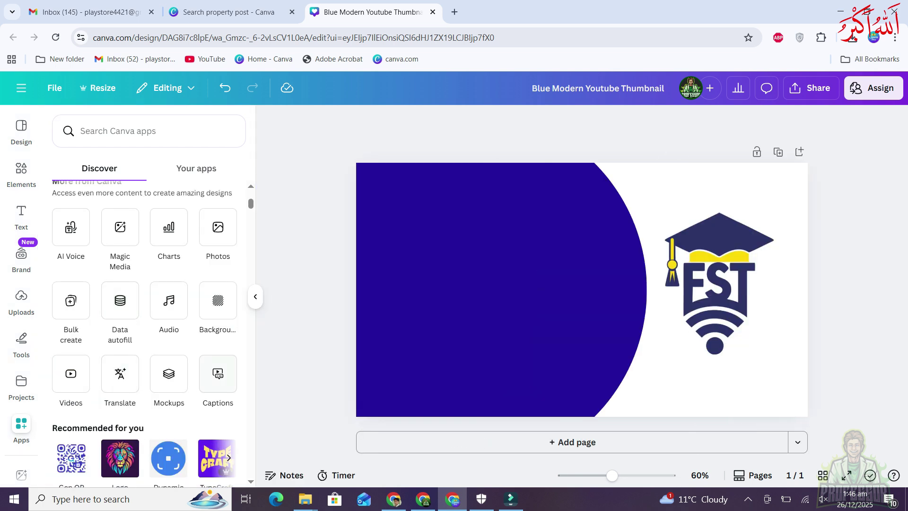
scroll(71, 303, up, 3)
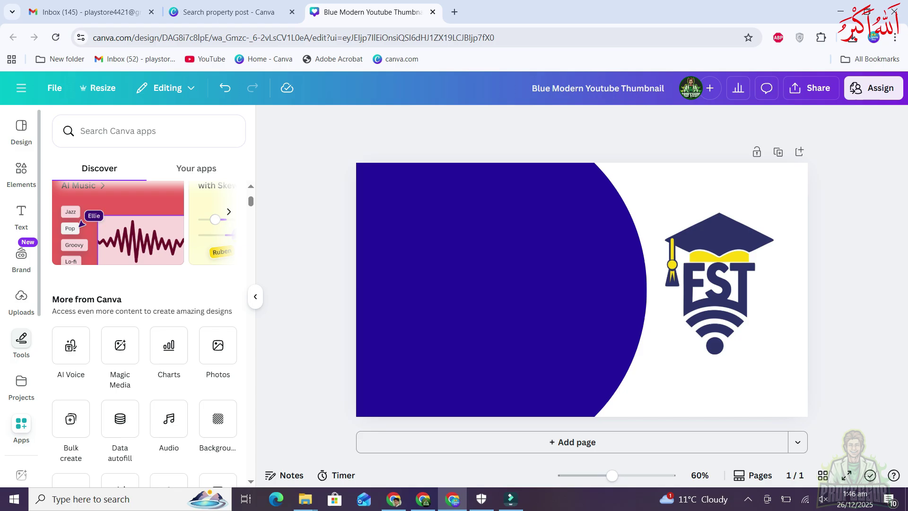
scroll(142, 302, up, 5)
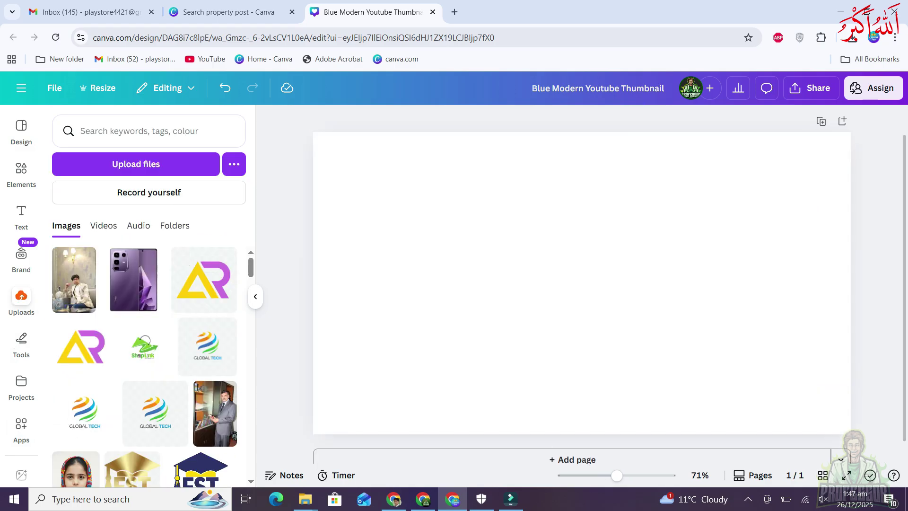
Place the man-in-suit photo, try BG Remover and moving it, then restore the original
click(140, 164)
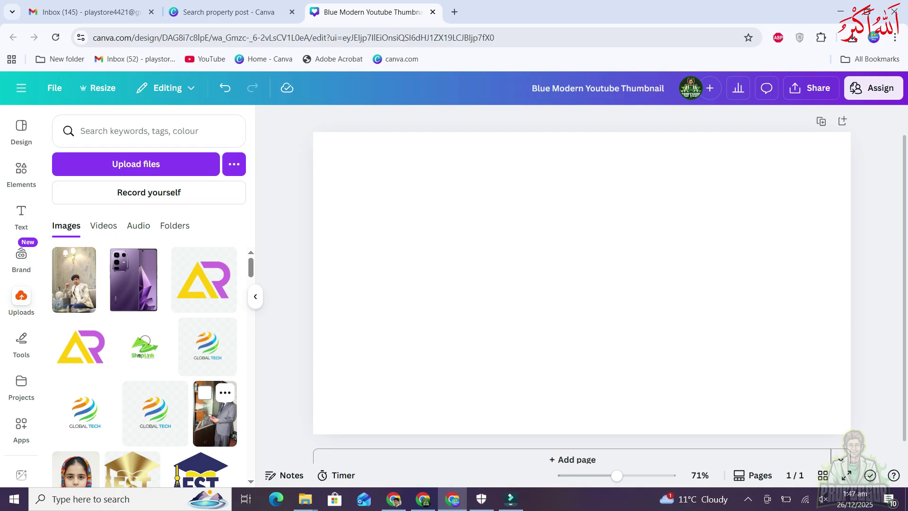
click(215, 418)
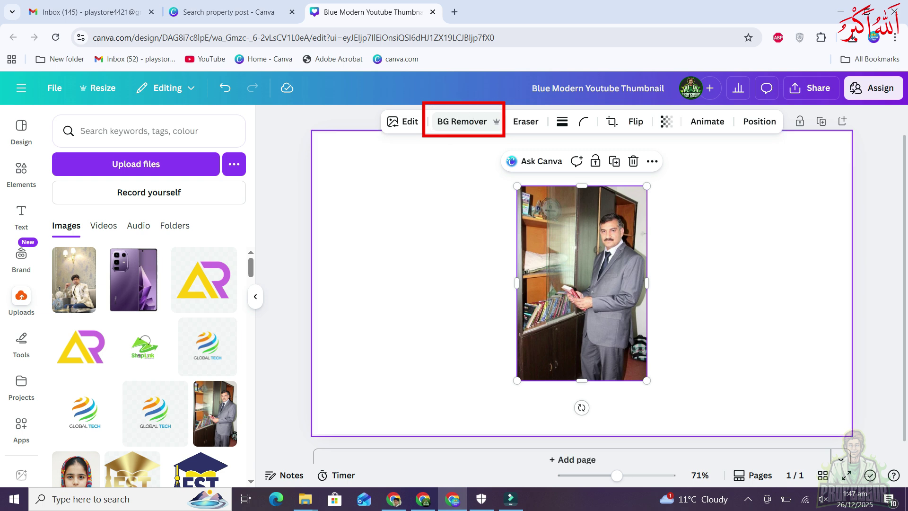
click(462, 121)
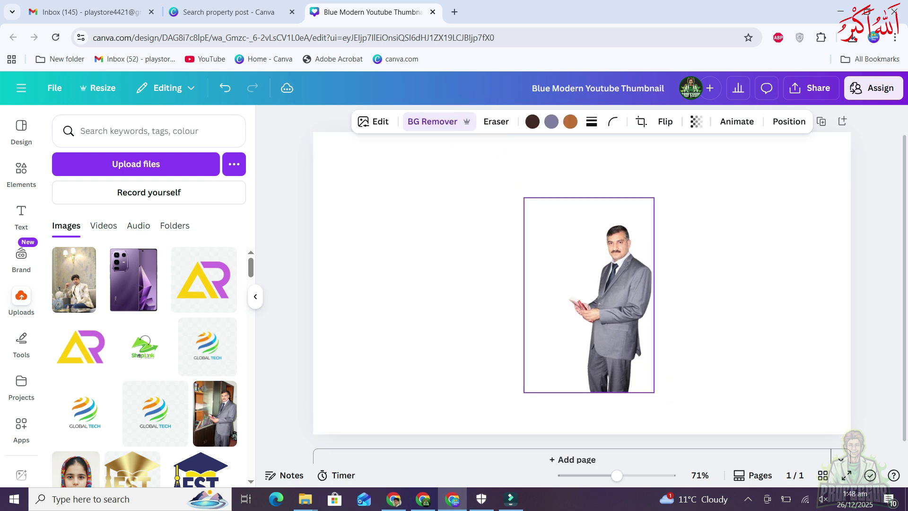
drag(588, 295, 622, 337)
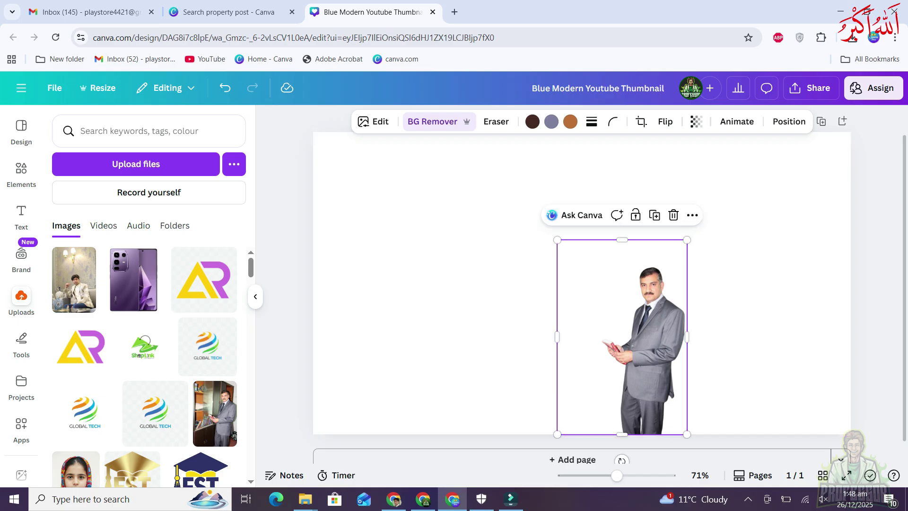
key(Escape)
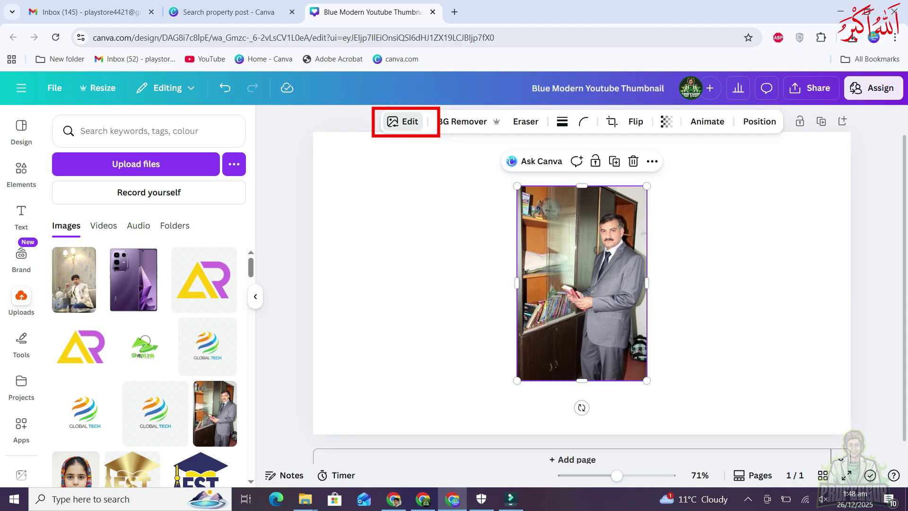
Crop the man-in-suit photo to its upper-right portion
click(402, 121)
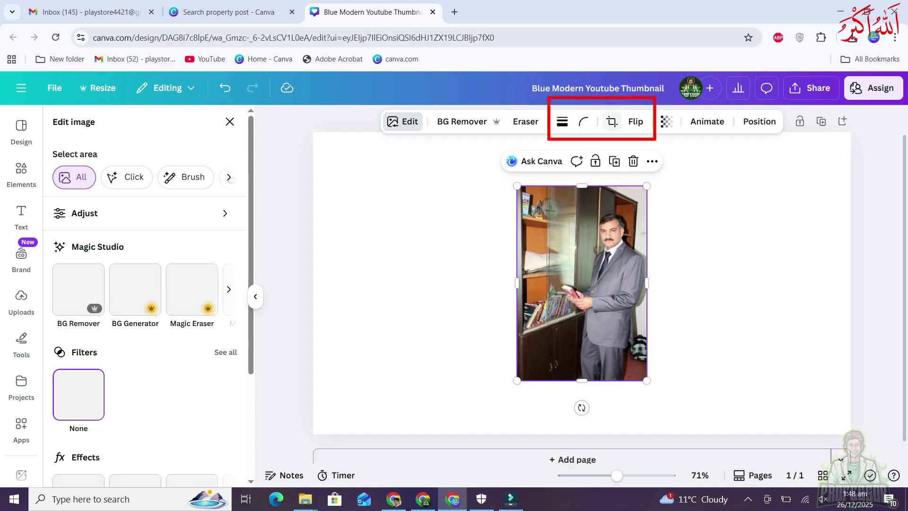
click(612, 121)
drag(517, 380, 562, 334)
click(199, 465)
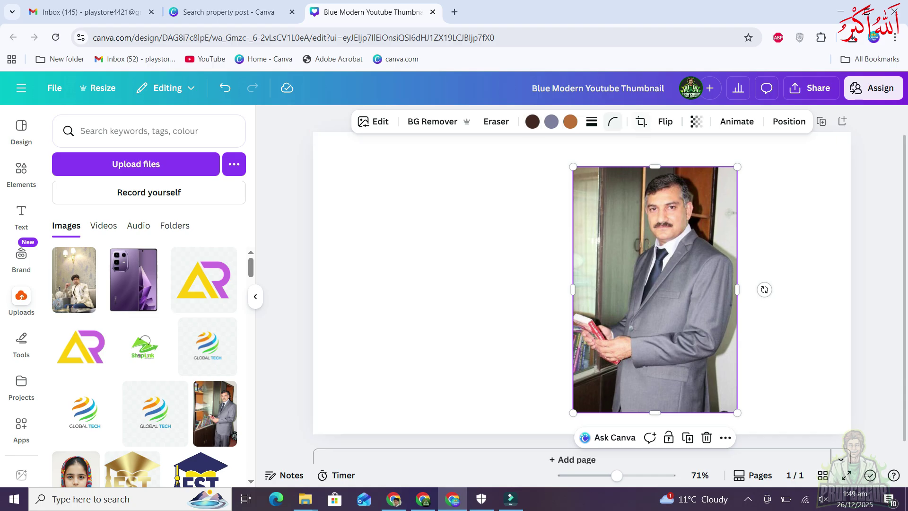
Add a solid black border at weight 11, then undo the border adjustments
click(591, 122)
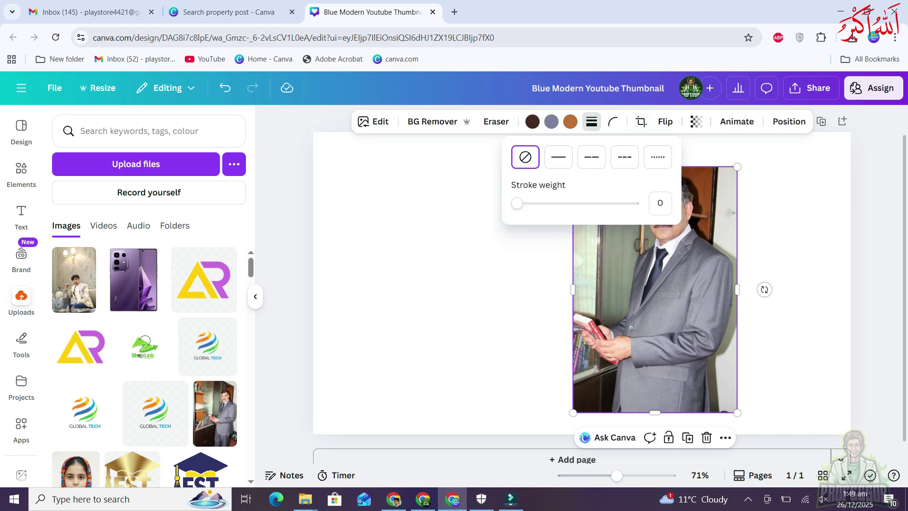
click(558, 157)
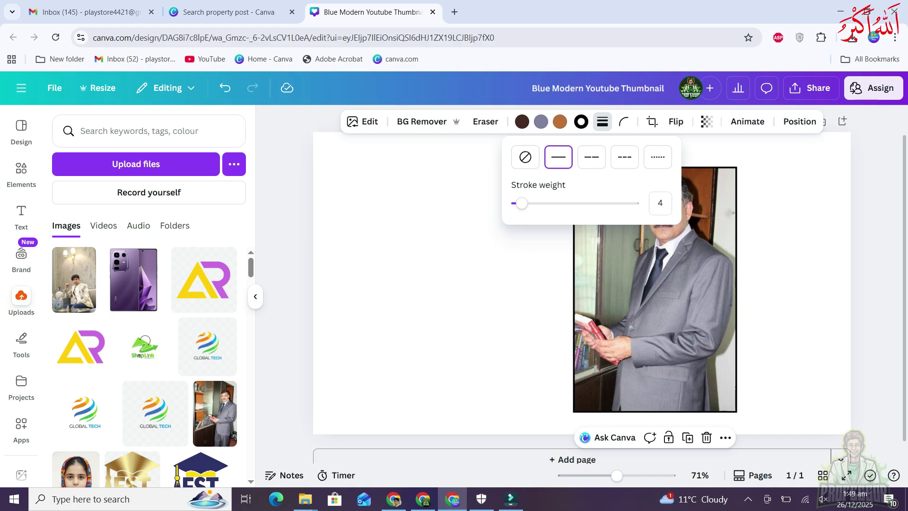
mouse_move(521, 203)
mouse_down()
mouse_move(565, 204)
mouse_move(518, 203)
mouse_up()
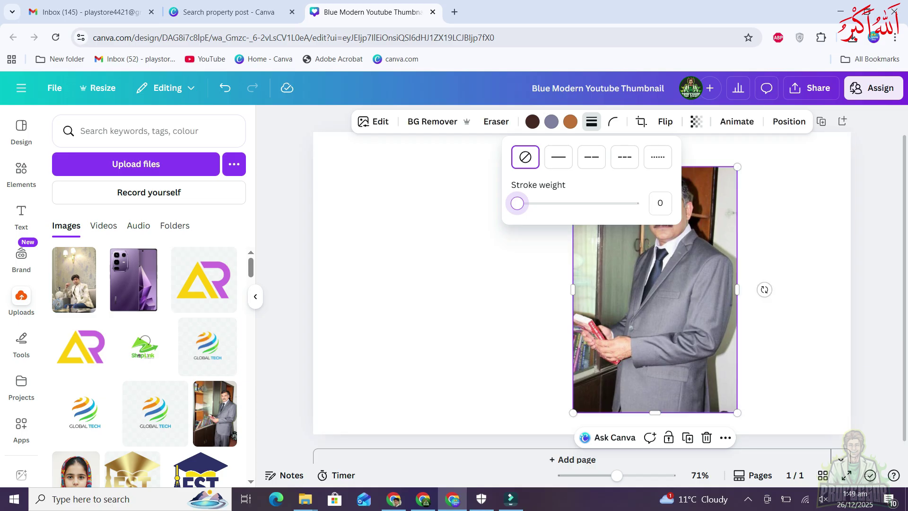
drag(517, 203, 529, 203)
click(581, 122)
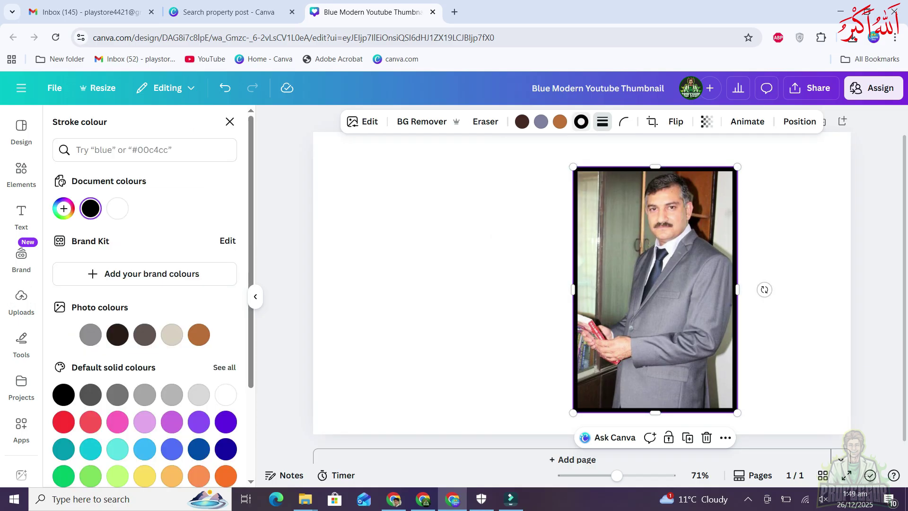
key(Escape)
key(ctrl+z)
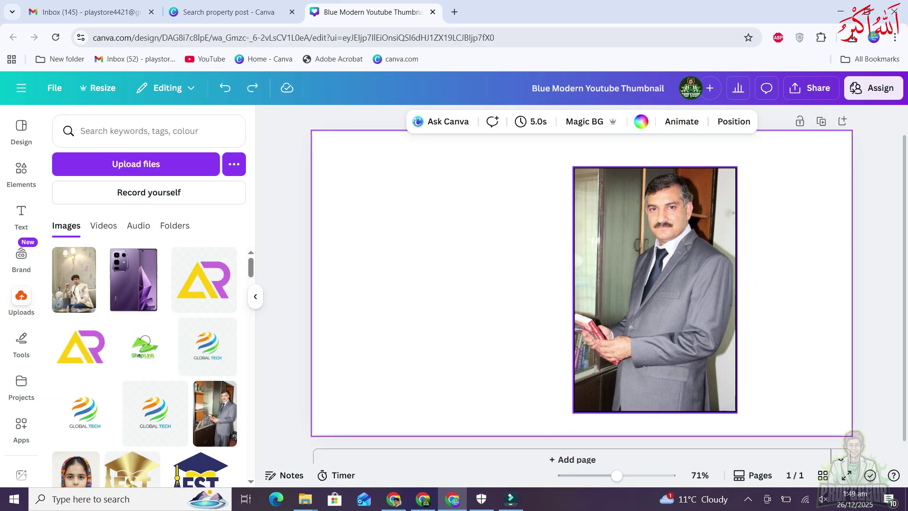
Undo the border and browse the Edit image options, including the Adjust colour and light settings
key(ctrl+z)
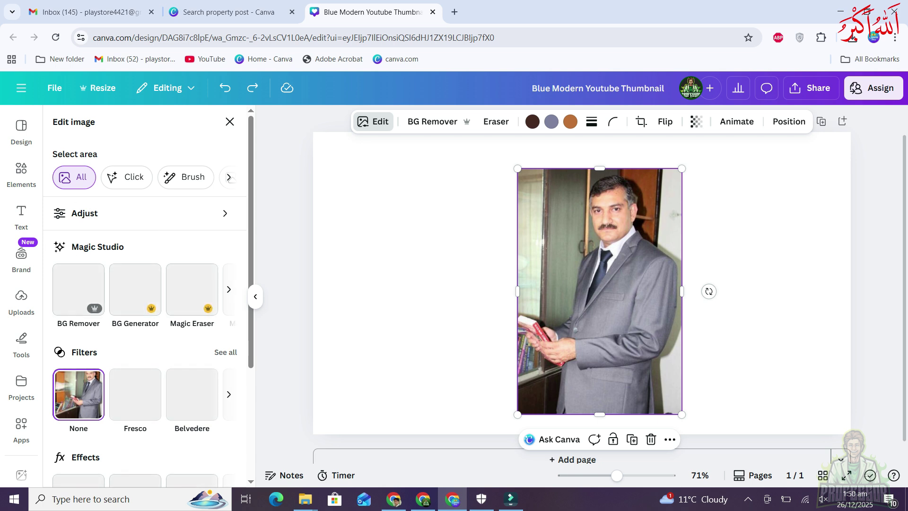
scroll(145, 293, down, 2)
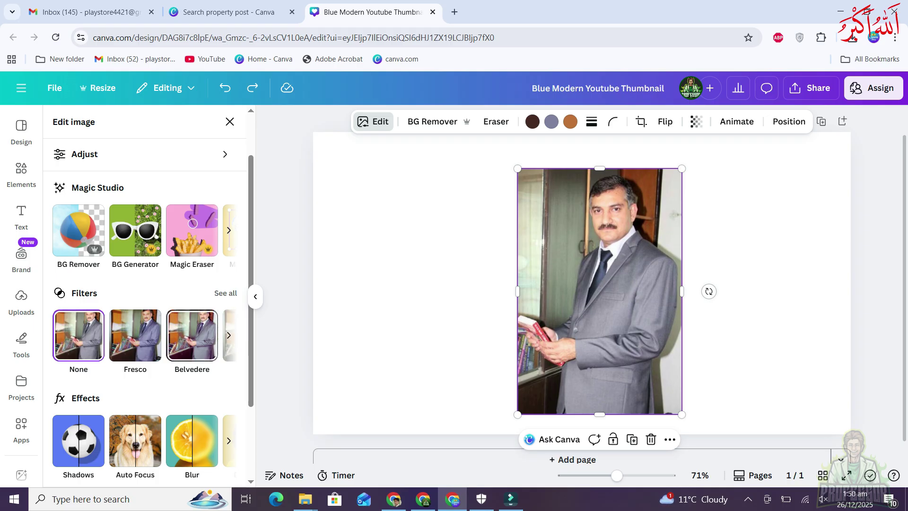
scroll(192, 331, down, 3)
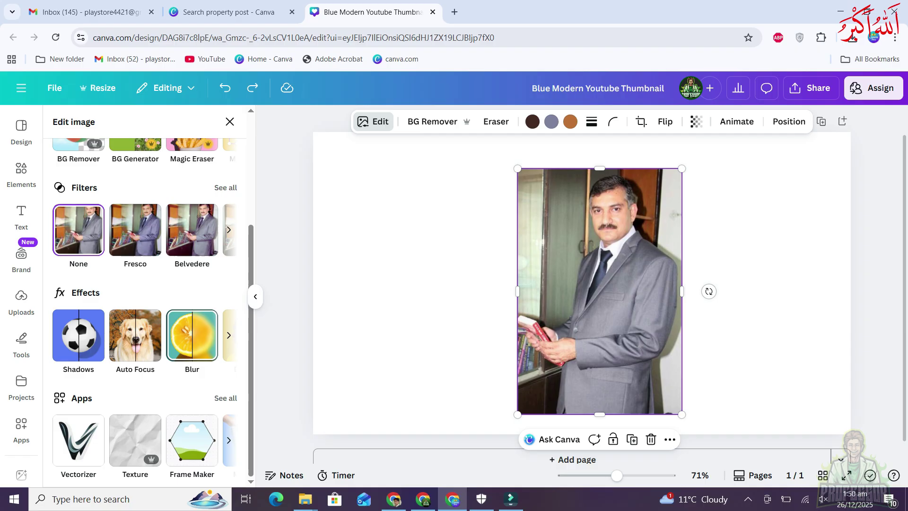
scroll(192, 331, up, 3)
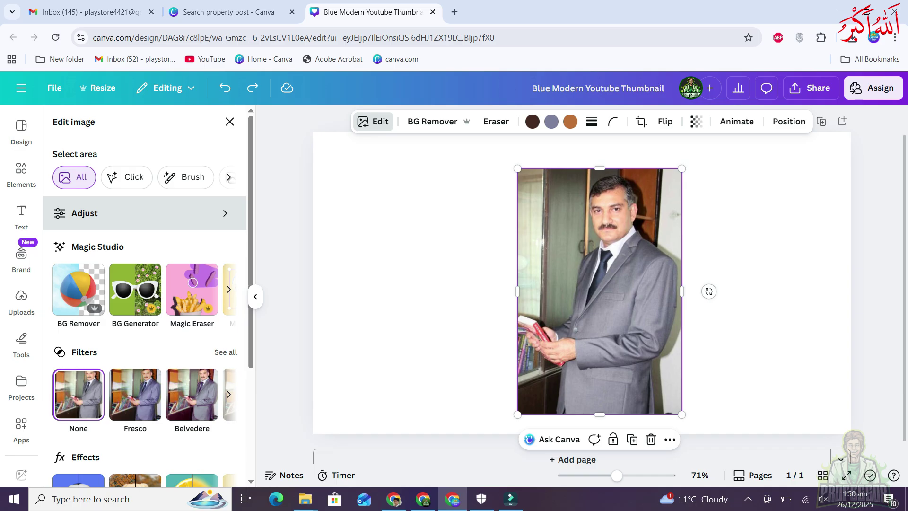
click(142, 213)
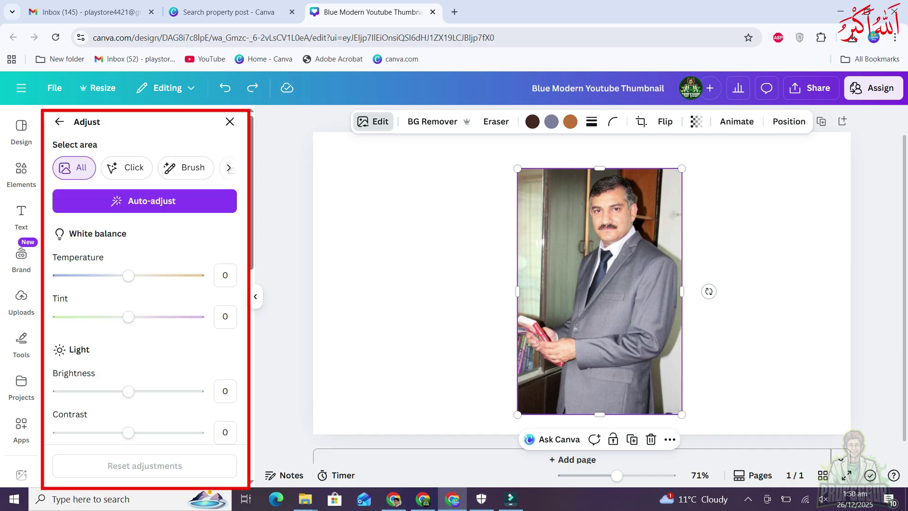
scroll(141, 331, down, 3)
scroll(142, 331, up, 3)
click(59, 122)
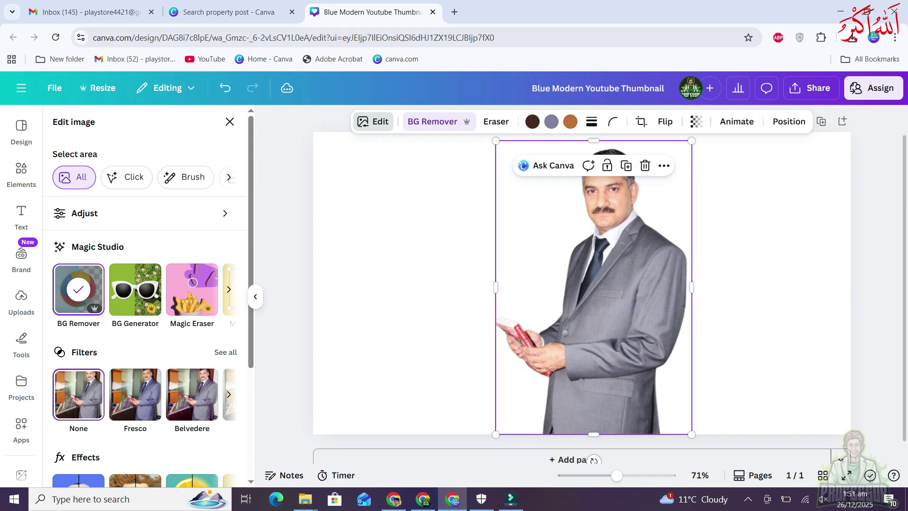
Generate desert backgrounds in BG Generator from a suggested description, preview and regenerate, then discard
key(ctrl+z)
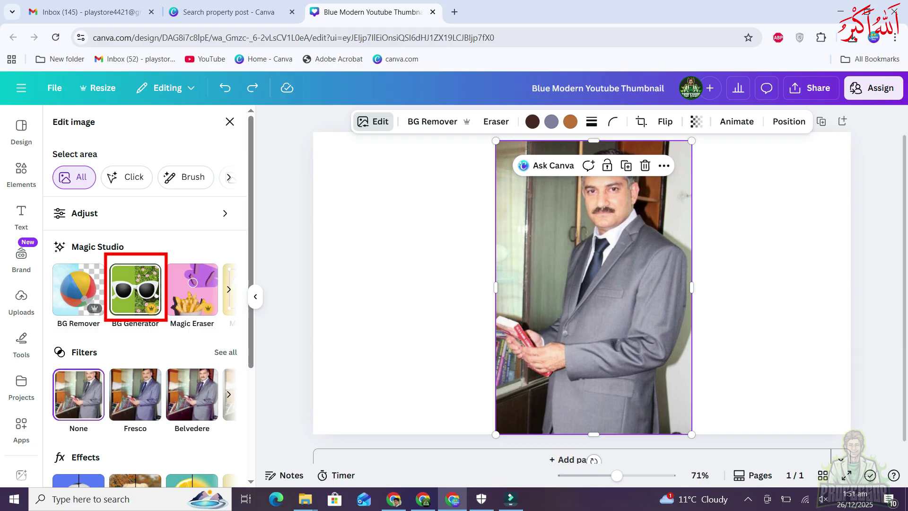
click(135, 289)
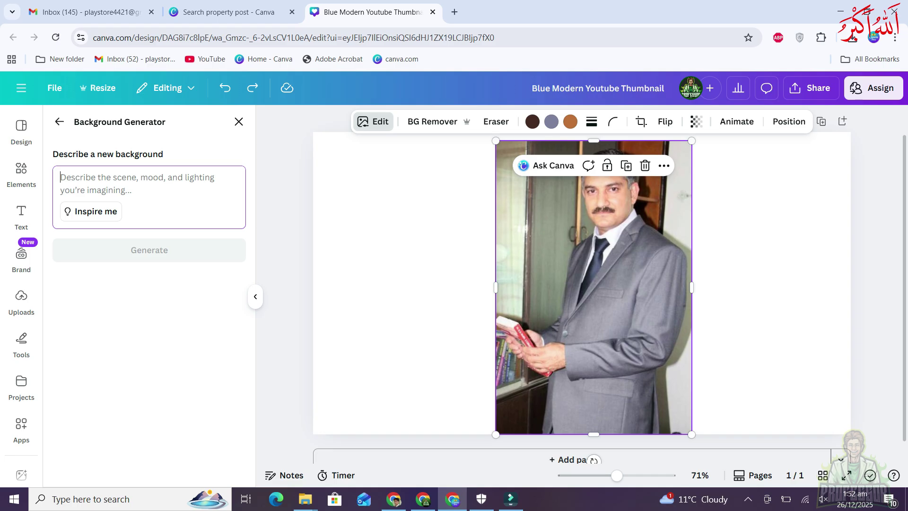
click(68, 181)
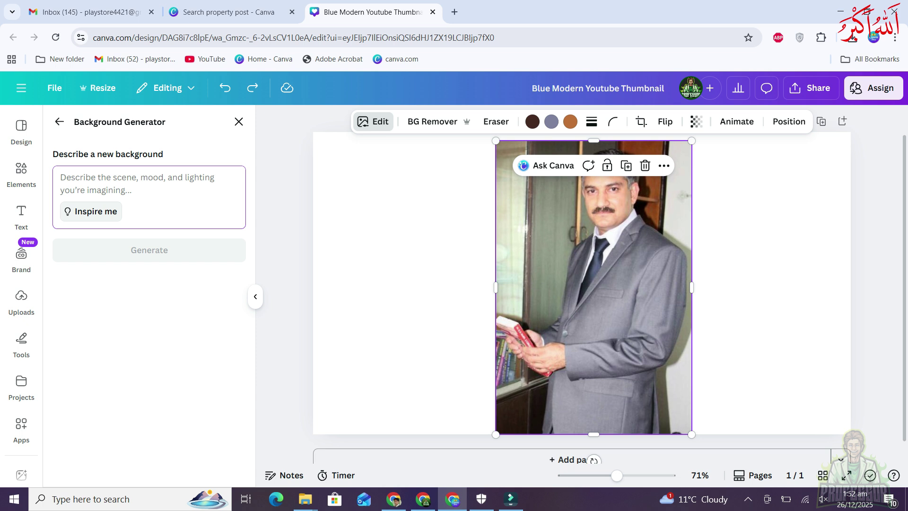
click(90, 211)
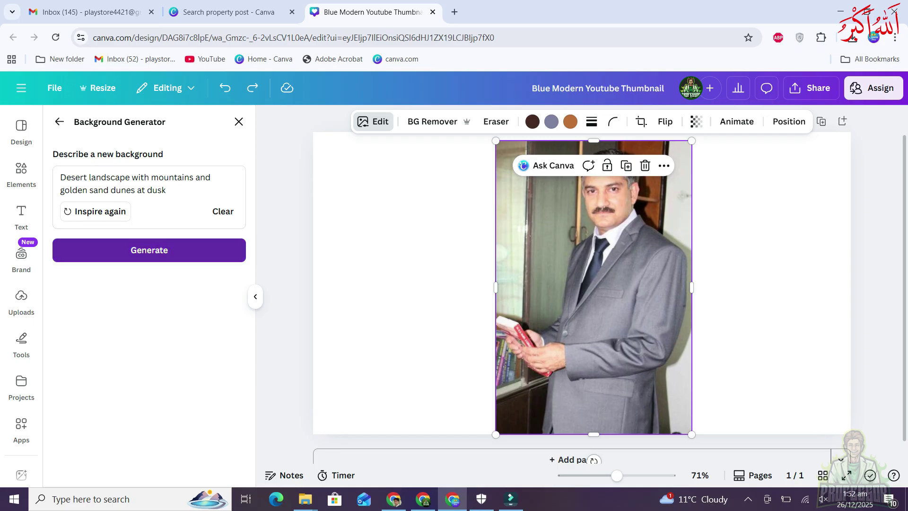
click(149, 250)
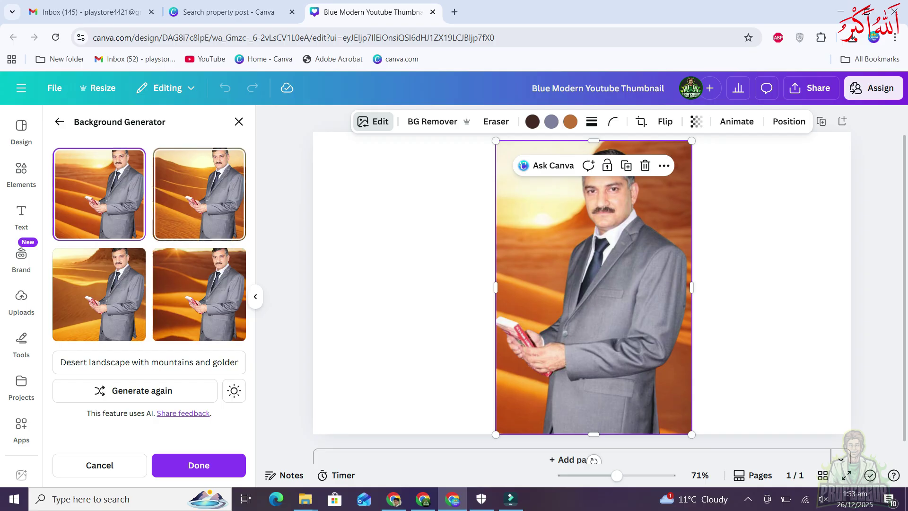
click(199, 294)
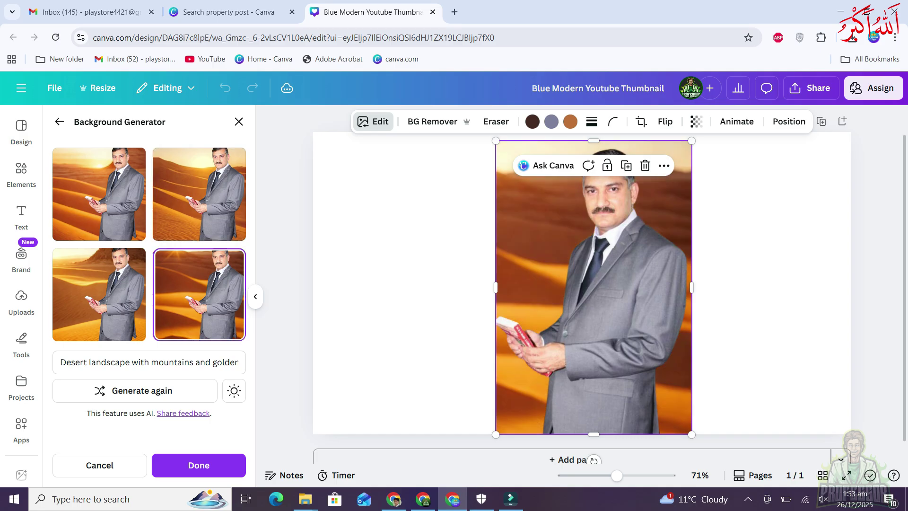
click(98, 294)
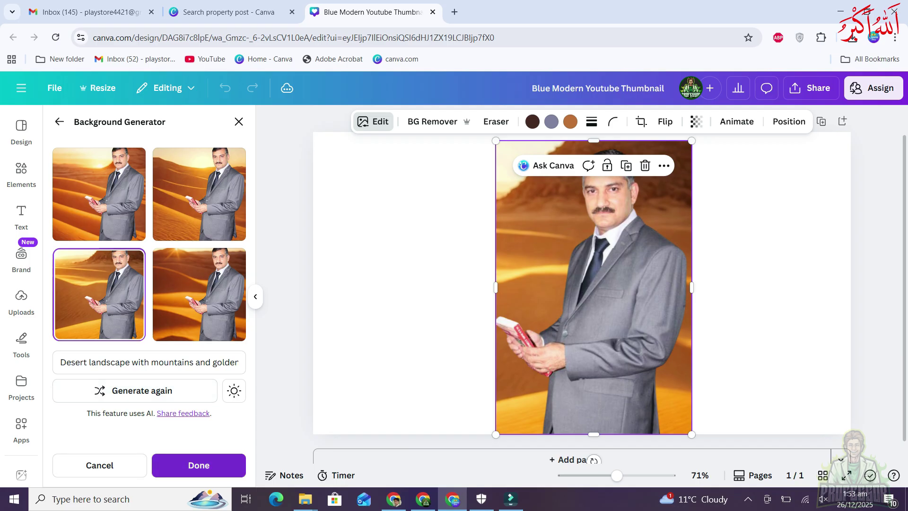
click(144, 395)
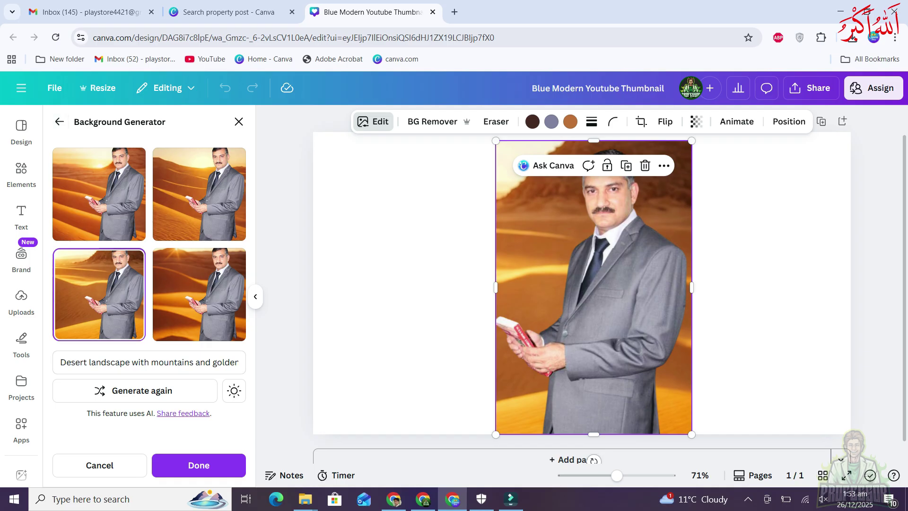
click(99, 465)
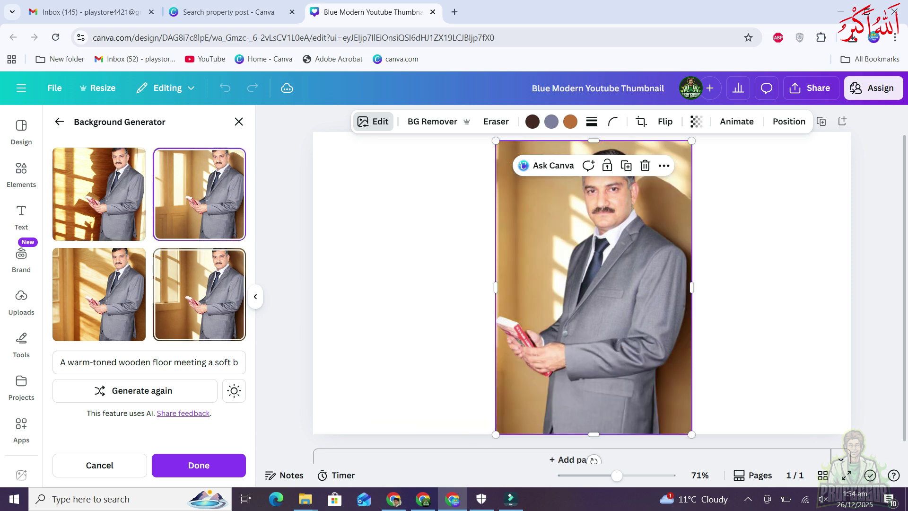
Preview wooden-floor background variants, edit the description, regenerate, then cancel to keep the original
click(199, 294)
click(99, 294)
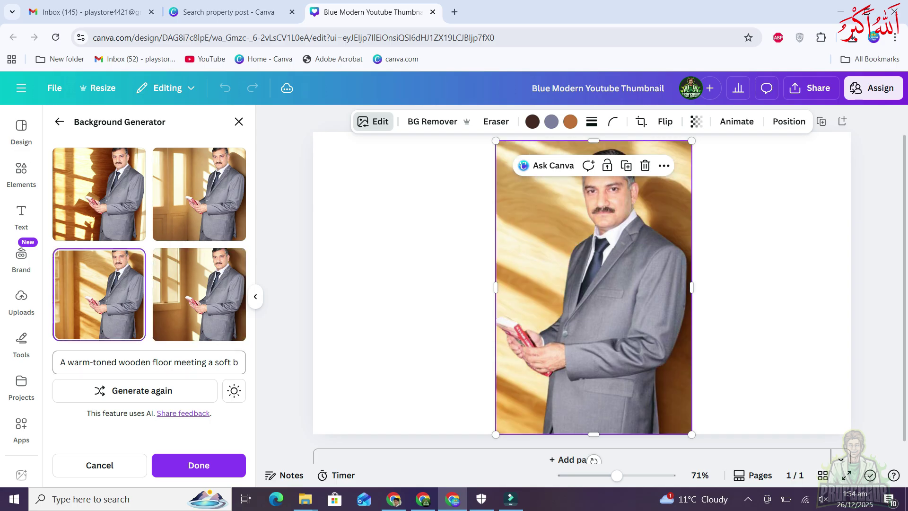
click(149, 362)
click(218, 362)
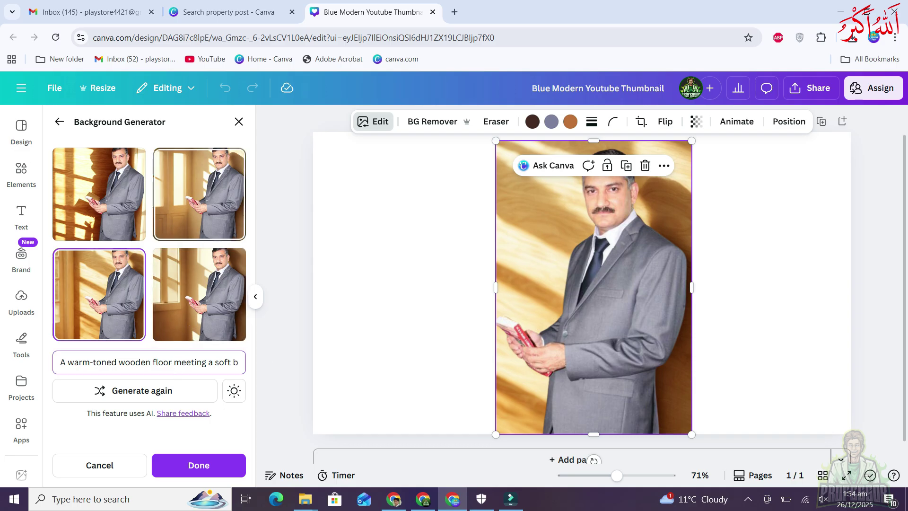
click(99, 194)
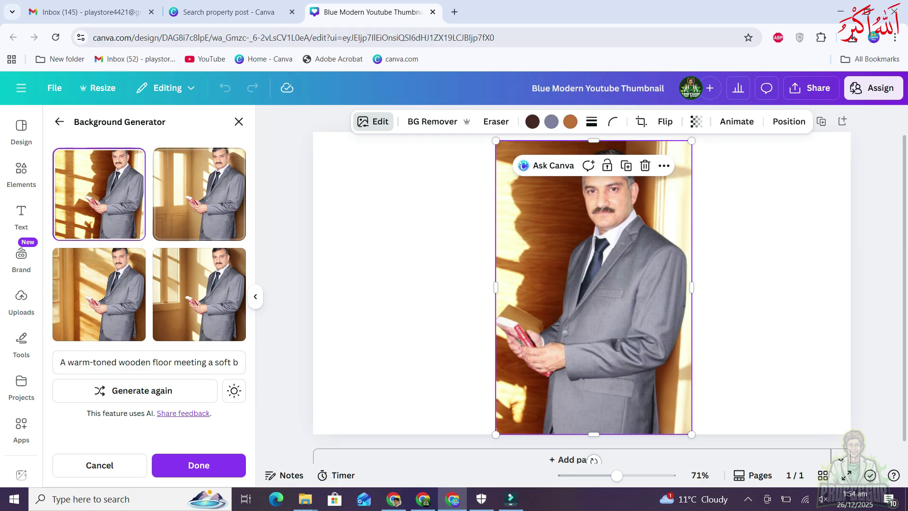
click(146, 391)
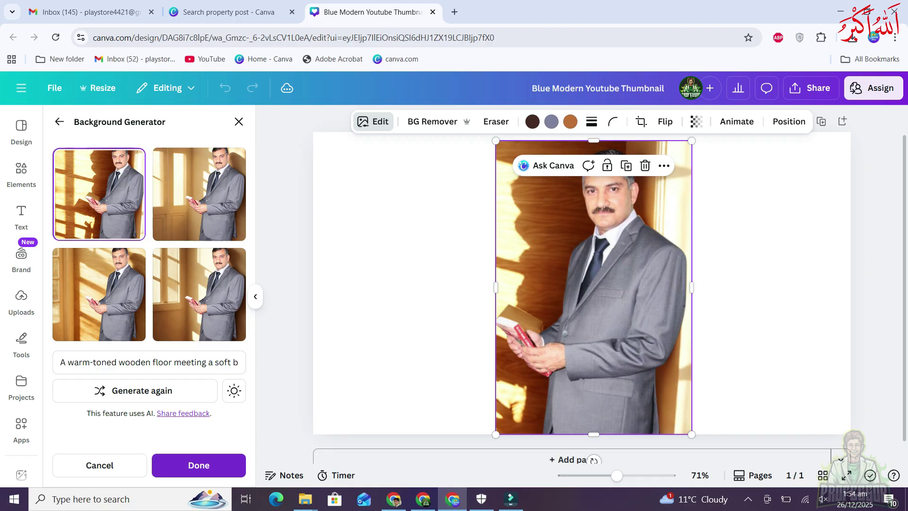
click(99, 465)
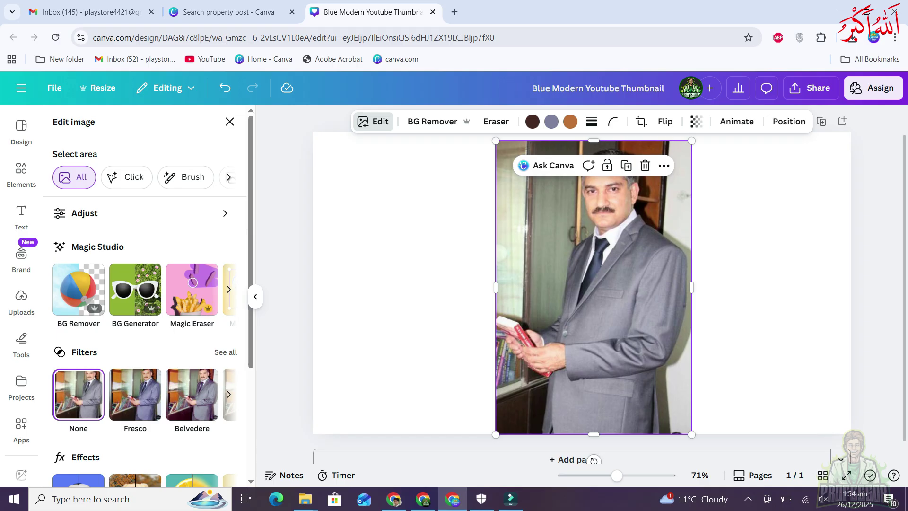
Browse the AI photo tools, delete and restore the photo, then open Magic Eraser for the seated man
click(229, 289)
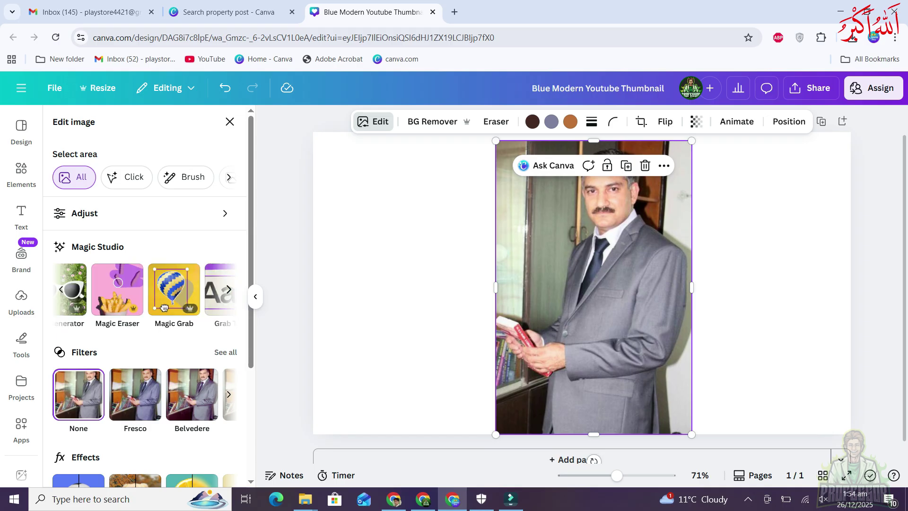
click(228, 289)
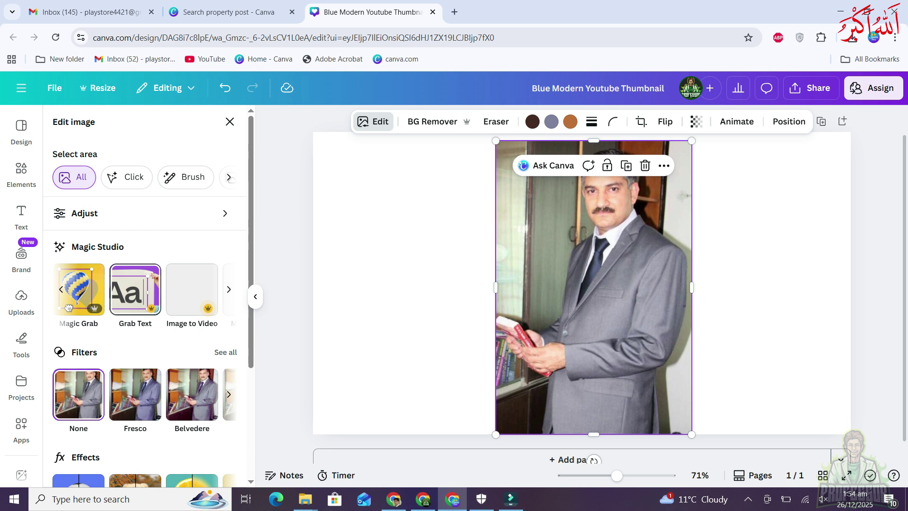
click(229, 289)
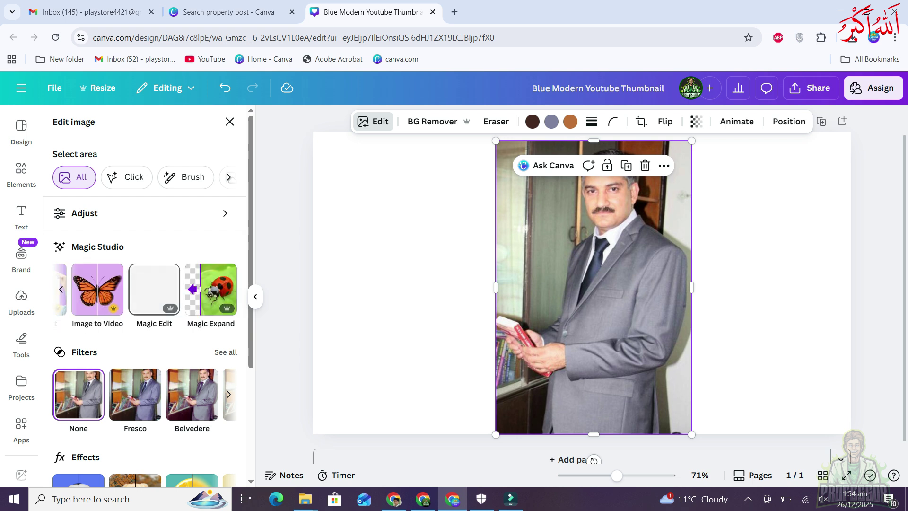
click(61, 289)
click(60, 289)
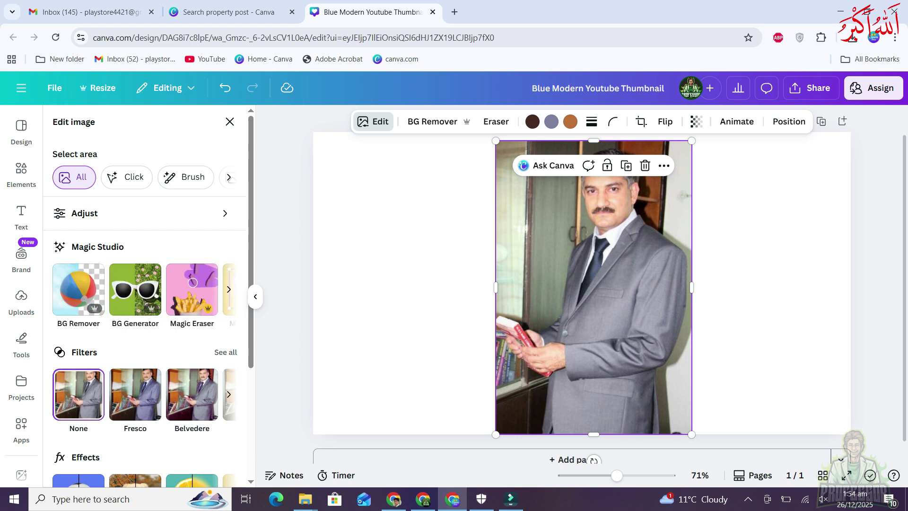
key(Delete)
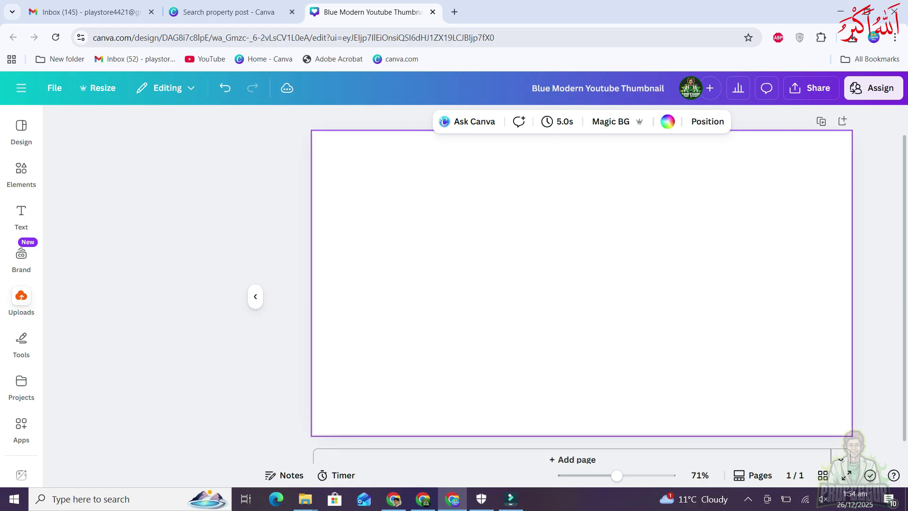
key(ctrl+z)
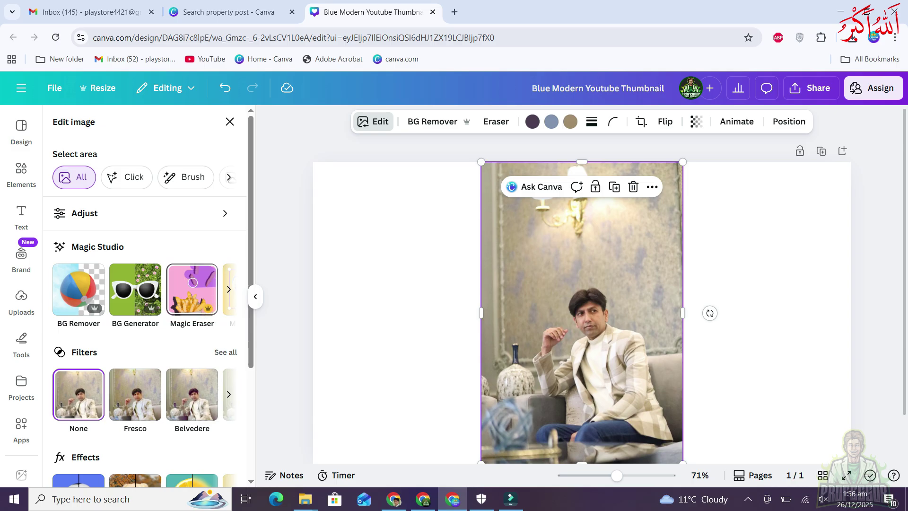
click(193, 282)
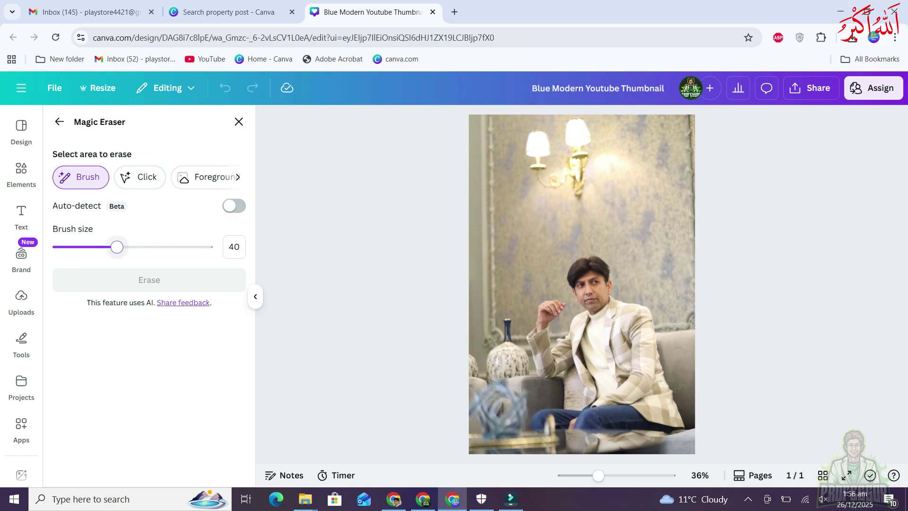
Erase the wall lamp from the seated man's photo using brush size 34
mouse_move(117, 247)
mouse_down()
mouse_move(98, 246)
mouse_move(178, 246)
mouse_move(107, 246)
mouse_up()
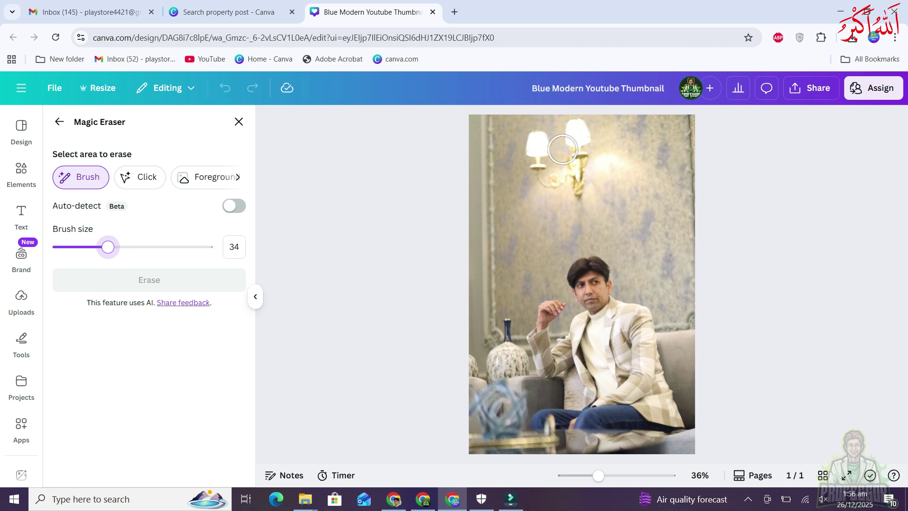
click(579, 126)
mouse_move(580, 126)
mouse_down()
mouse_move(582, 193)
mouse_move(548, 179)
mouse_move(535, 141)
mouse_move(542, 173)
mouse_move(578, 179)
mouse_move(592, 163)
mouse_move(613, 166)
mouse_move(587, 160)
mouse_up()
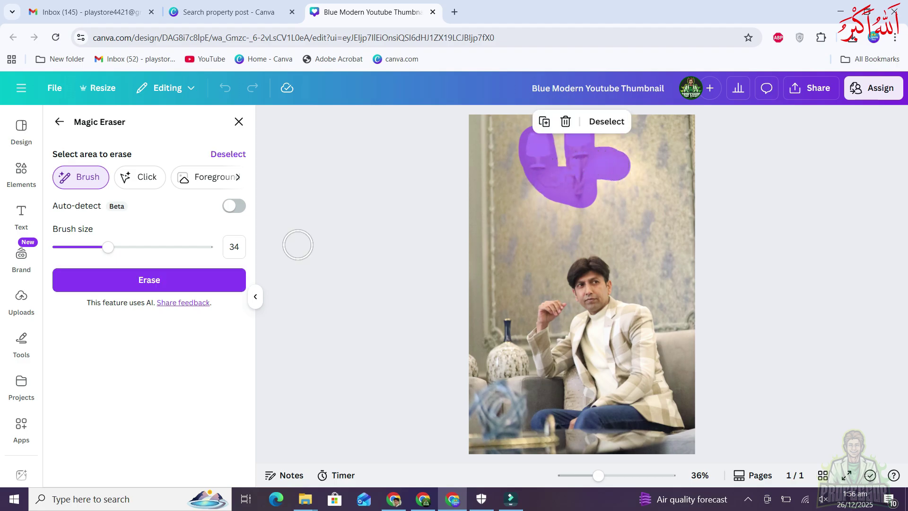
click(136, 279)
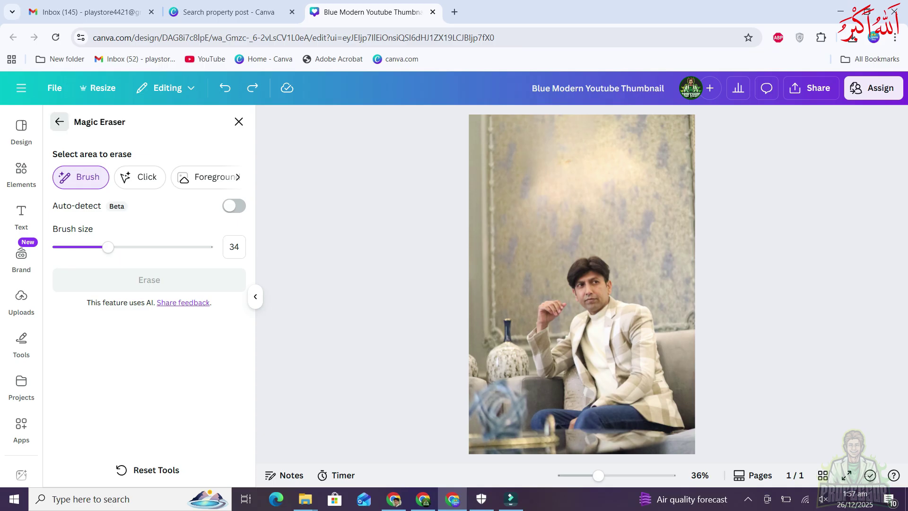
click(59, 121)
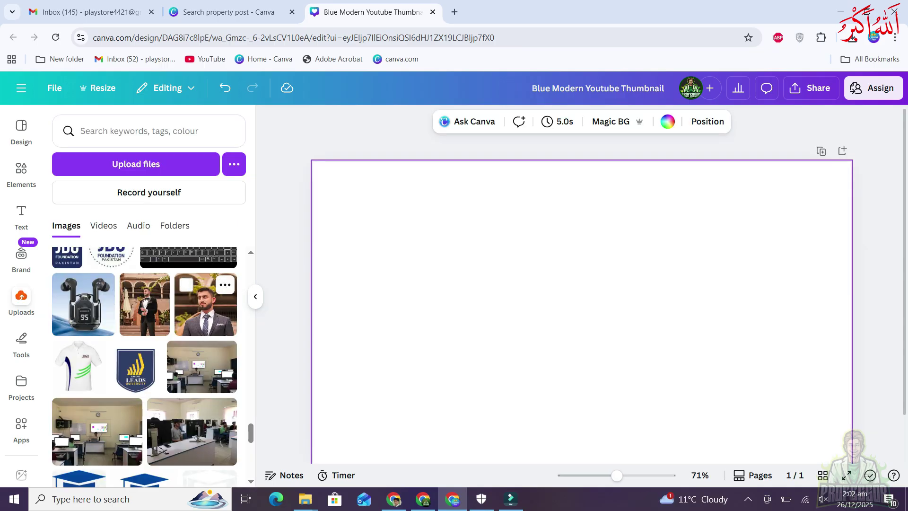
Add the bearded man-in-suit photo, move it toward the upper right and shrink it slightly
click(206, 304)
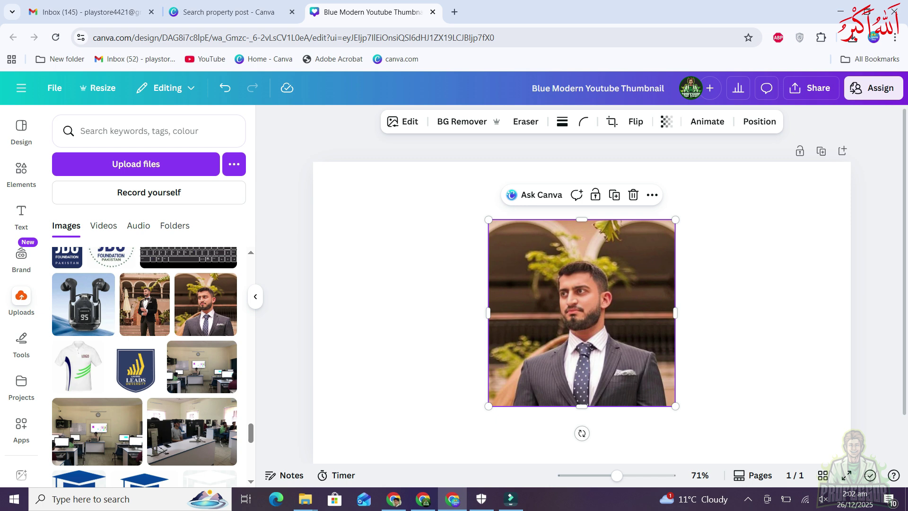
drag(582, 312, 663, 255)
drag(570, 348, 523, 310)
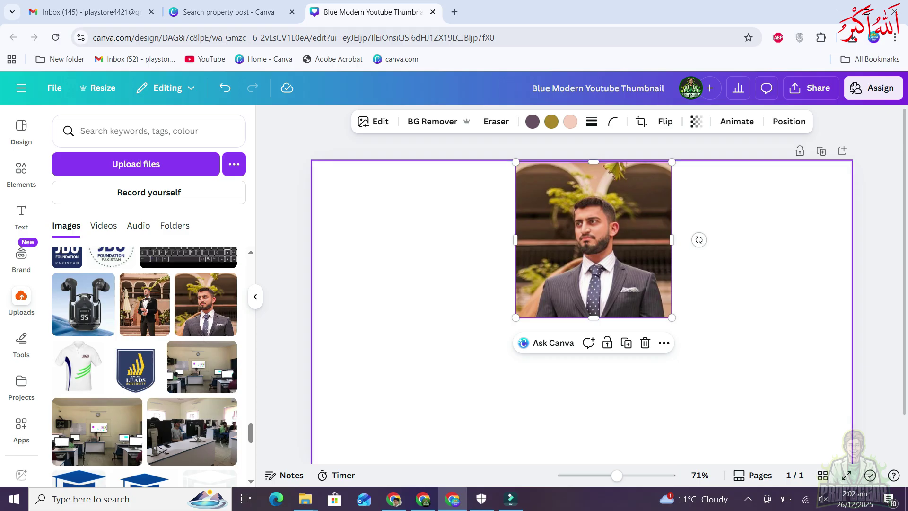
click(373, 122)
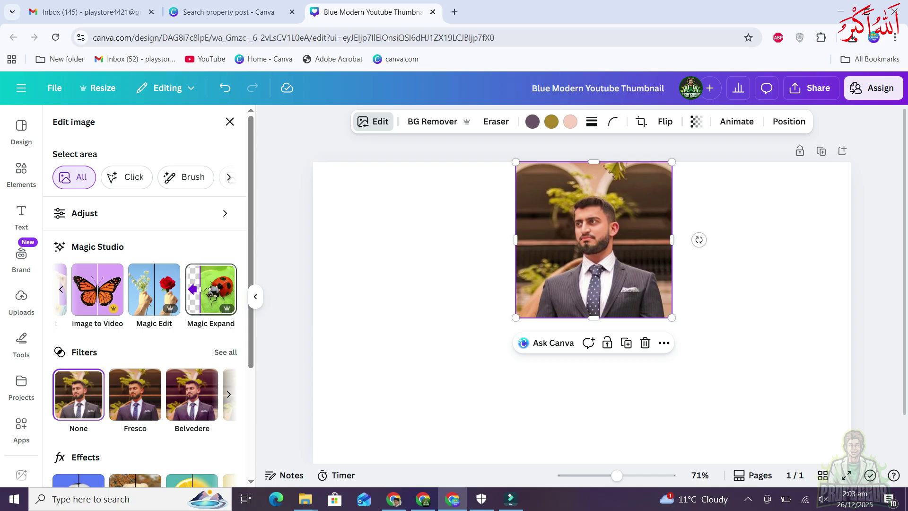
Magic Expand the suit portrait in Freeform, stretching the frame down, left and right
click(211, 289)
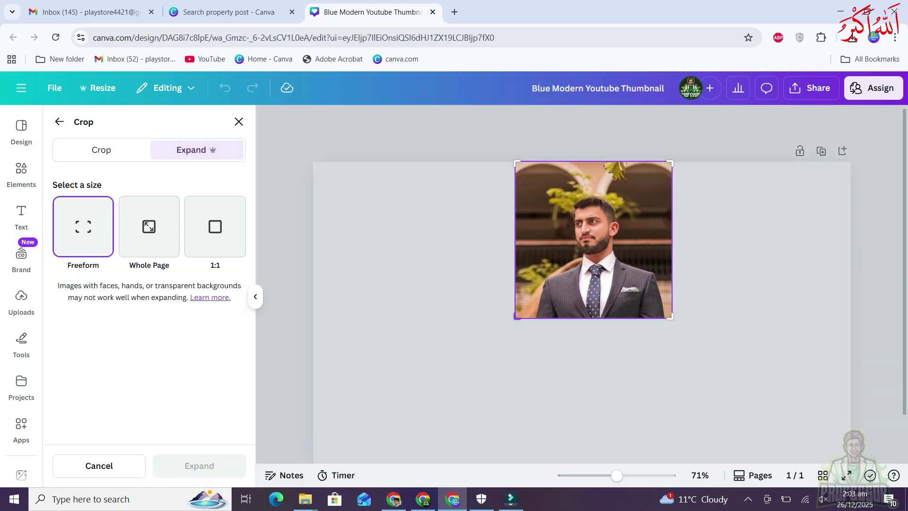
drag(517, 316, 505, 406)
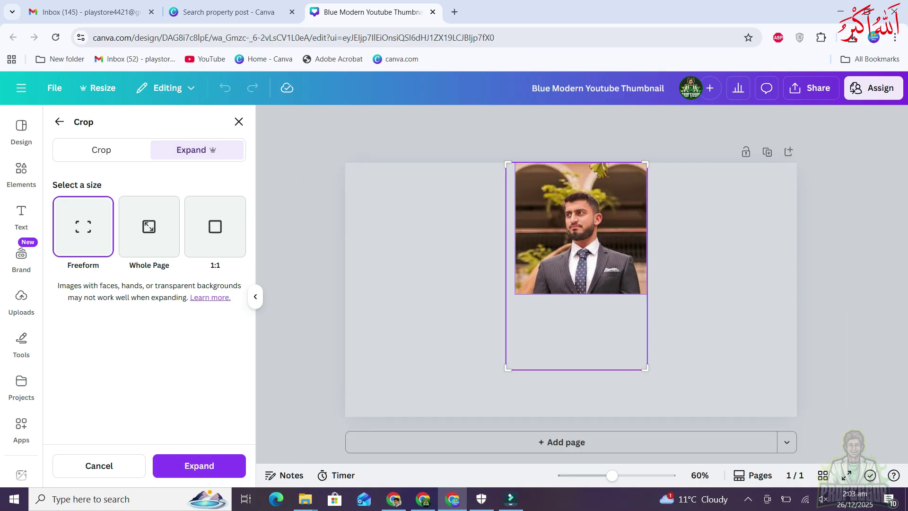
drag(508, 368, 489, 412)
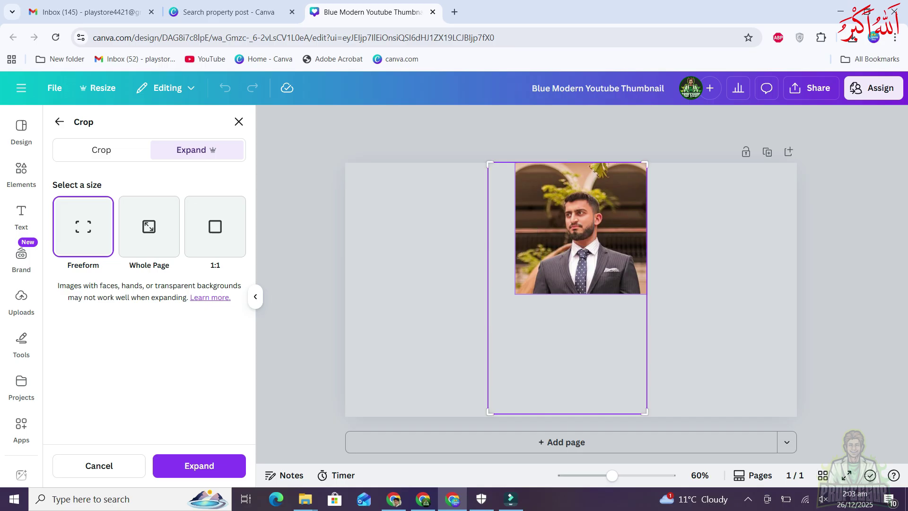
drag(645, 413, 674, 412)
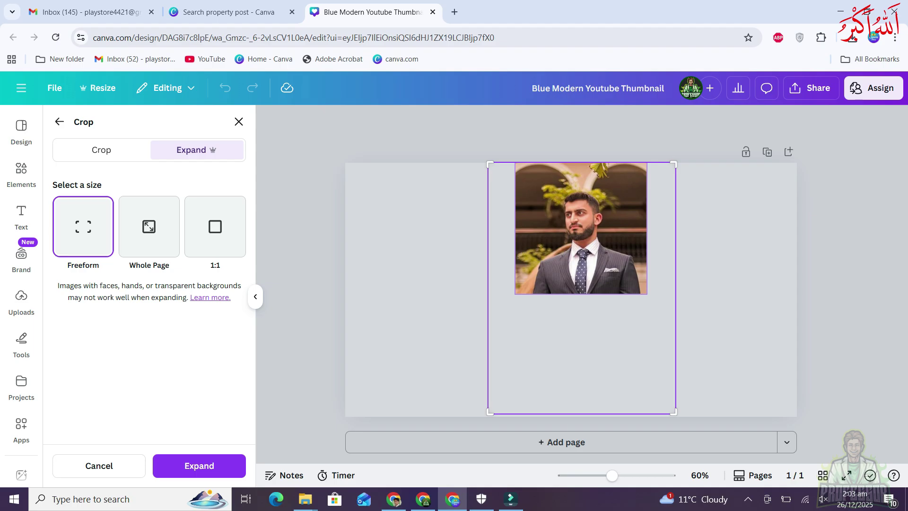
click(189, 464)
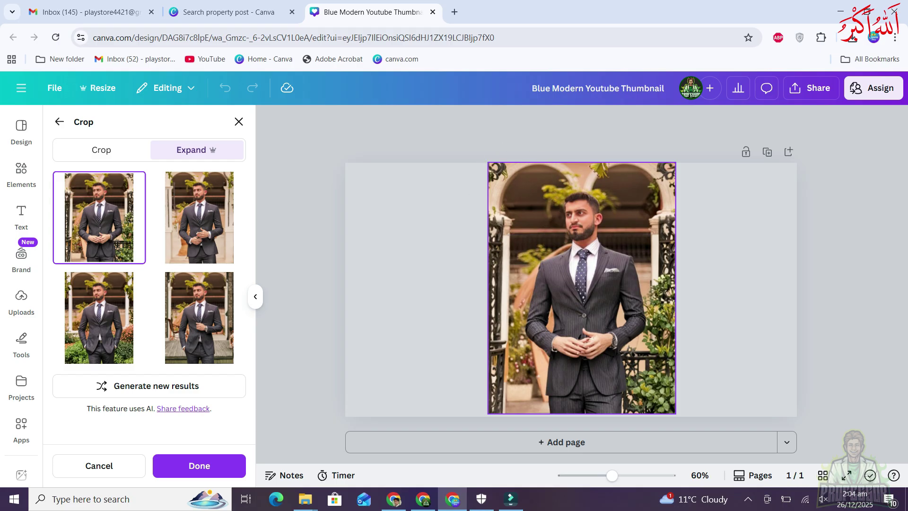
Preview the second, third and fourth Magic Expand results
click(199, 218)
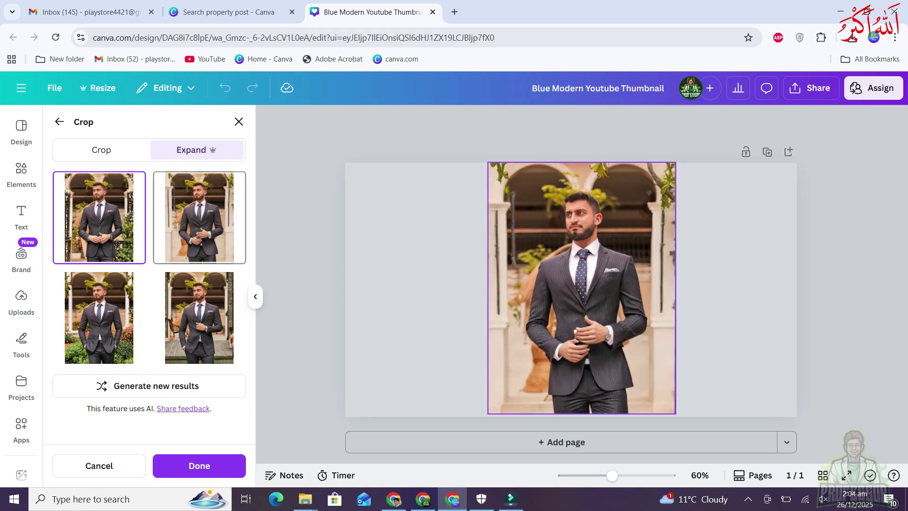
click(99, 317)
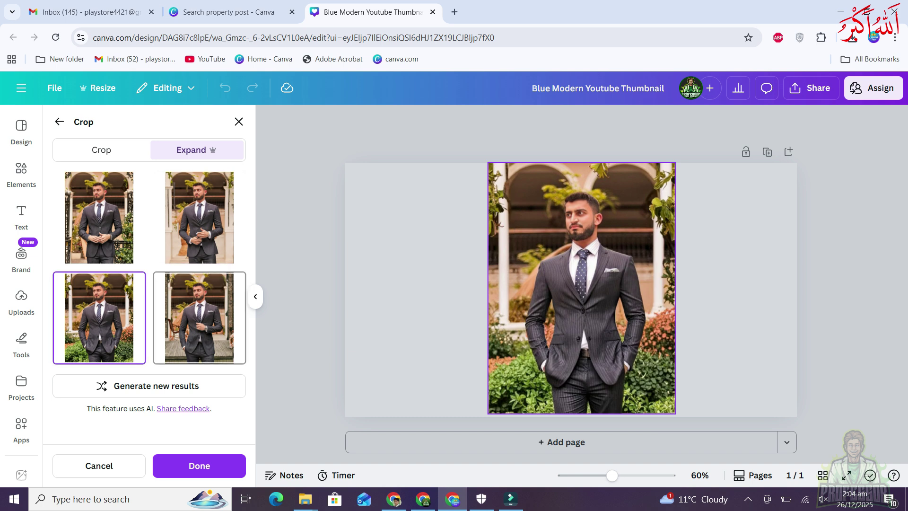
click(199, 317)
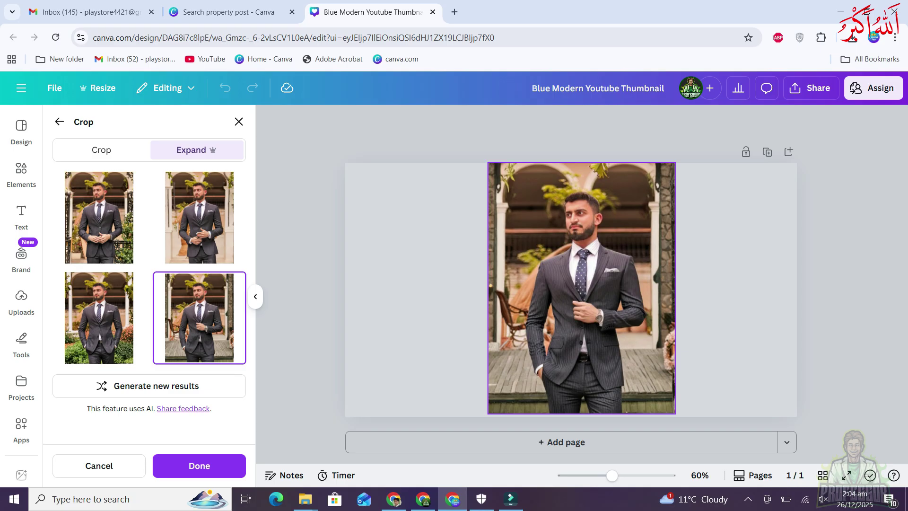
click(526, 181)
Recheck the first two expanded versions, then scroll down the uploaded Images list
click(98, 218)
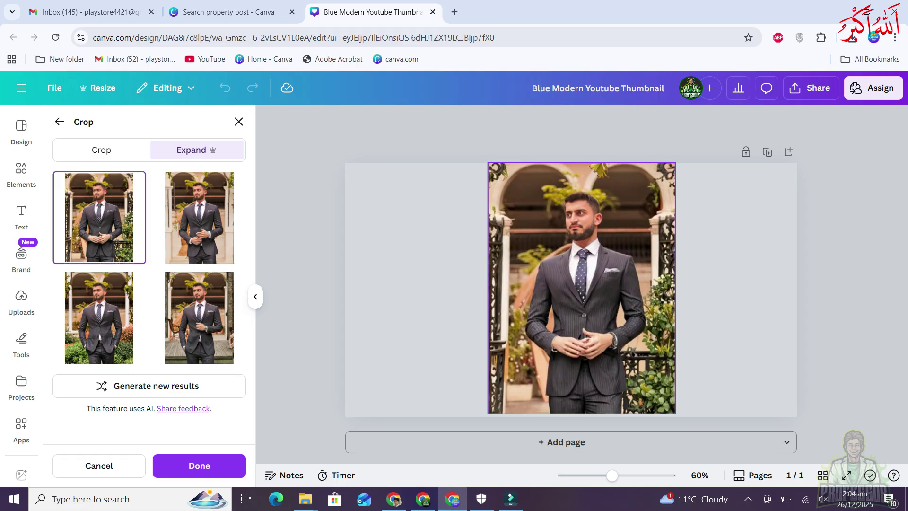
click(199, 218)
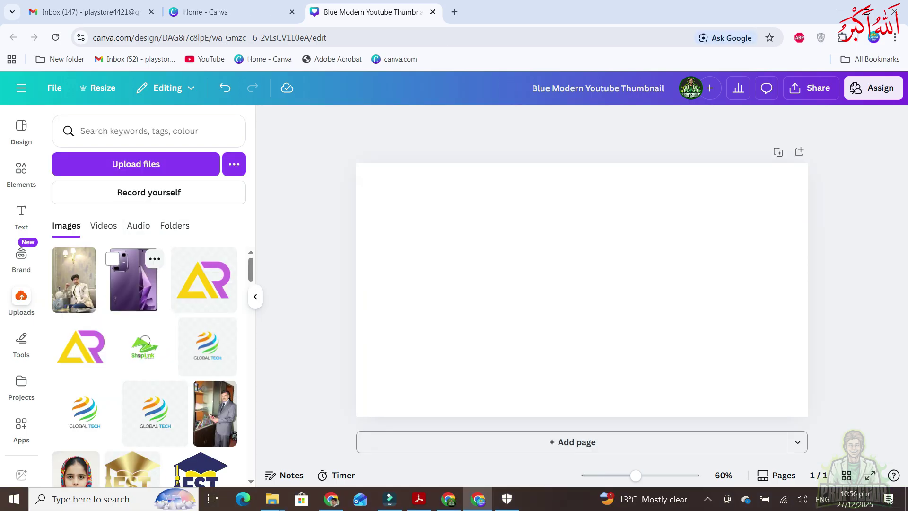
scroll(144, 368, down, 6)
scroll(144, 368, down, 10)
scroll(144, 367, down, 10)
scroll(152, 293, down, 1)
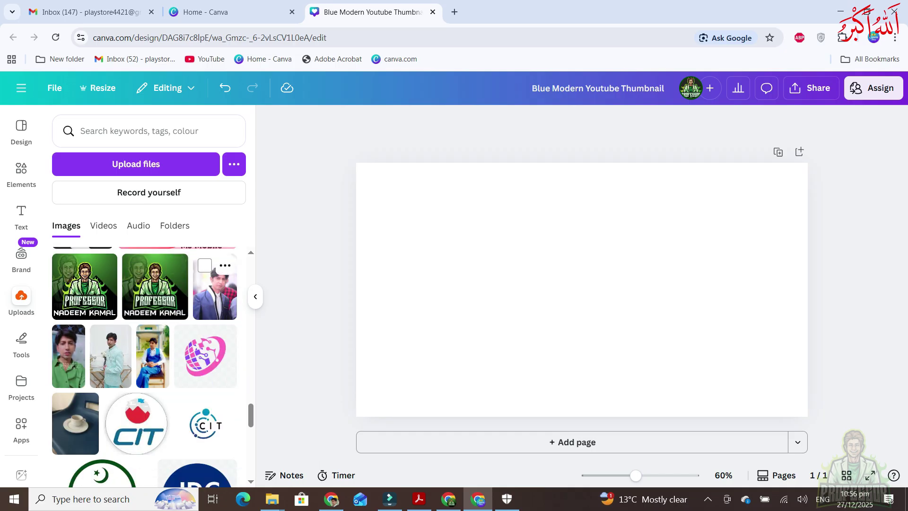
Add the blue-suit portrait, shrink it and move it to the top centre of the page
click(215, 288)
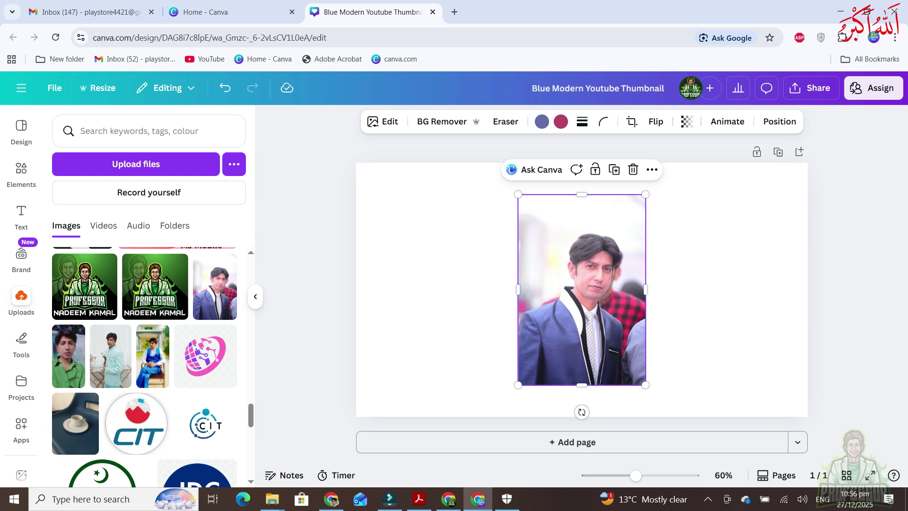
drag(518, 384, 543, 347)
drag(567, 303, 555, 271)
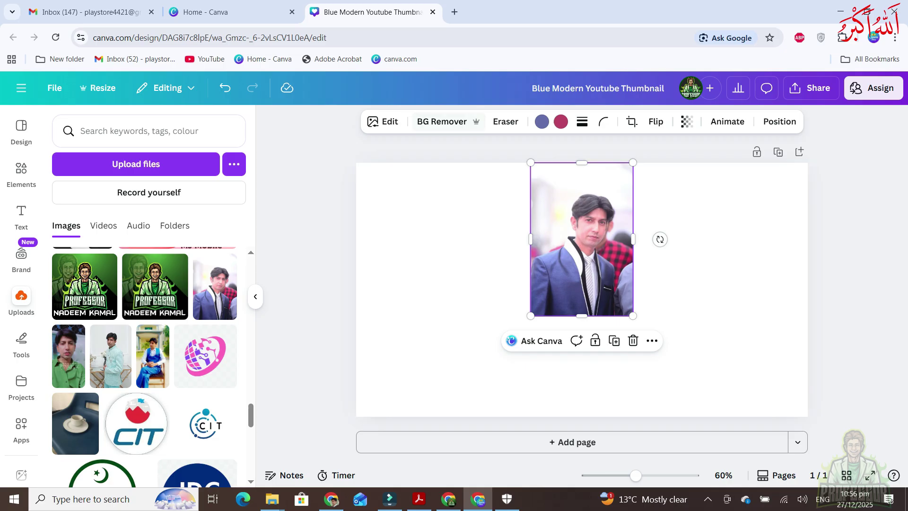
Magic Expand the portrait with the frame stretched down, left and right
click(382, 121)
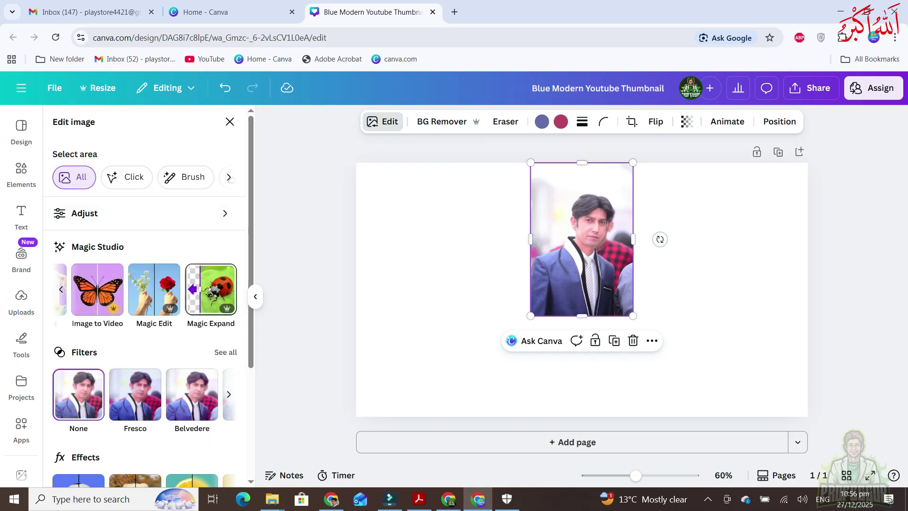
click(211, 289)
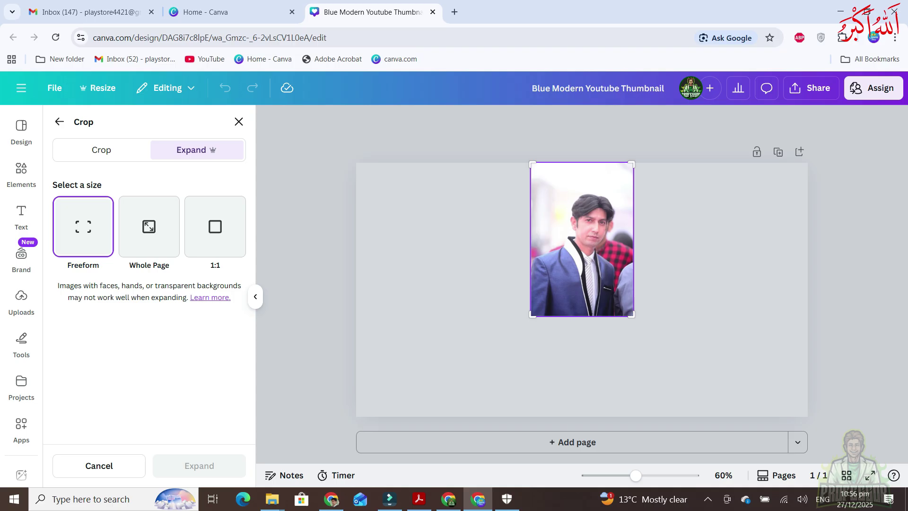
drag(533, 314, 453, 416)
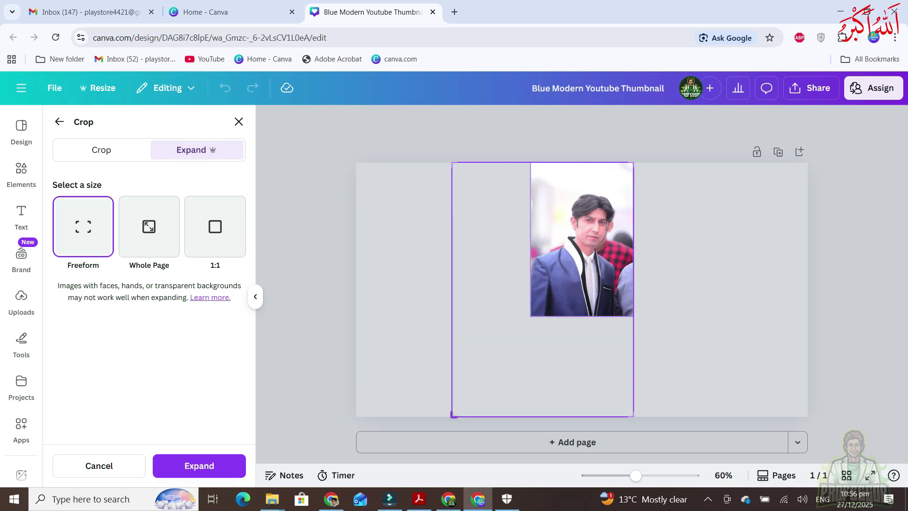
drag(631, 415, 691, 415)
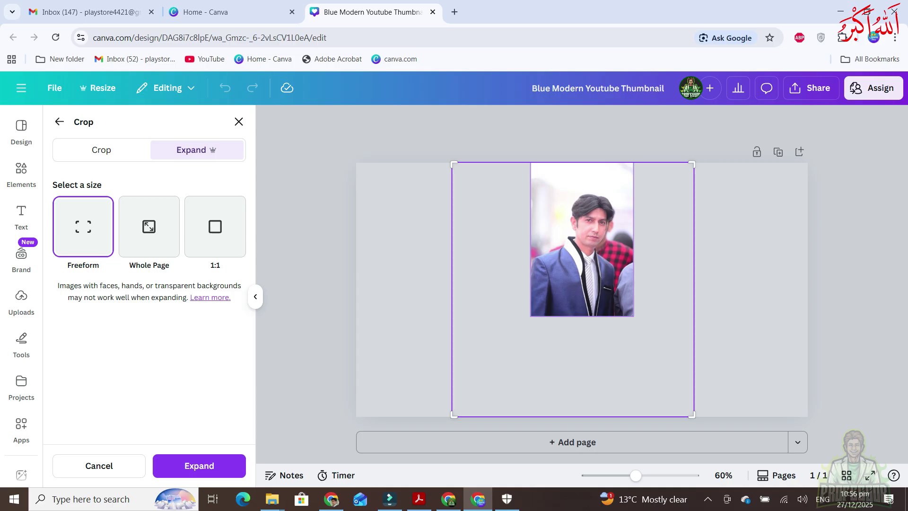
drag(691, 415, 709, 417)
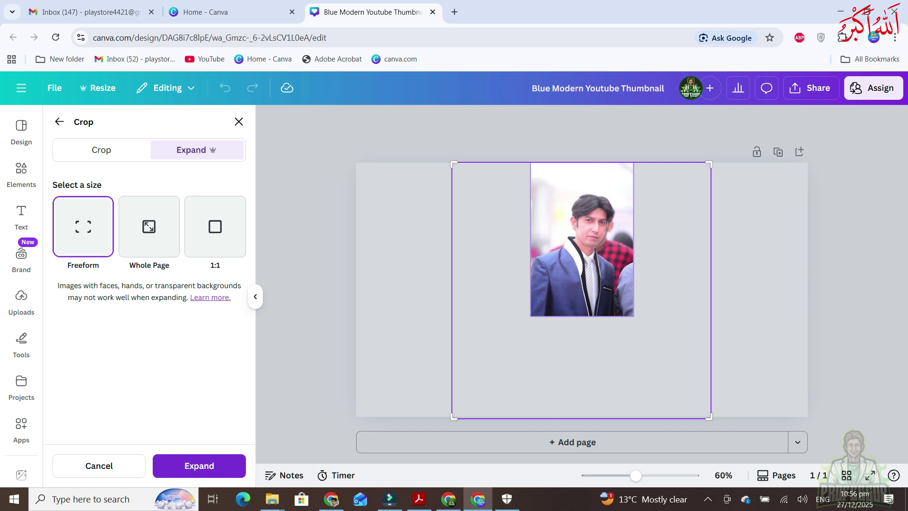
click(195, 463)
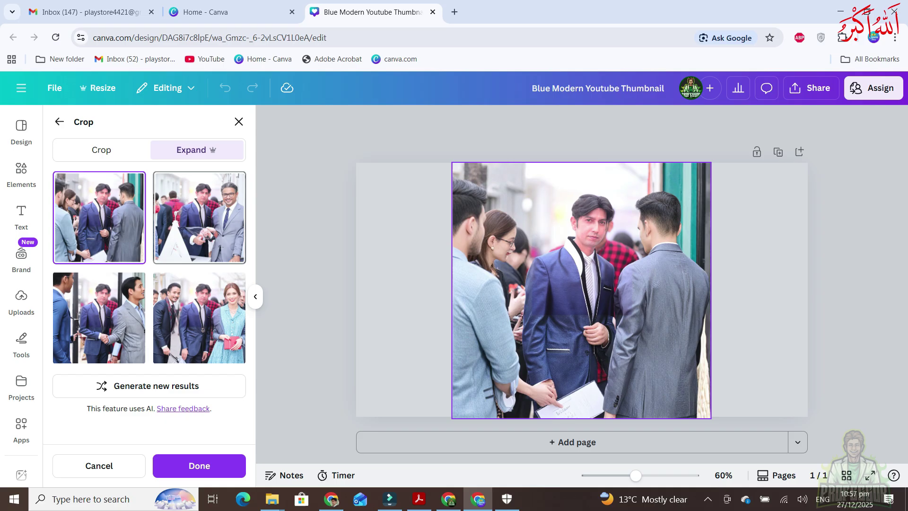
Preview the second, third and fourth expanded results
click(199, 217)
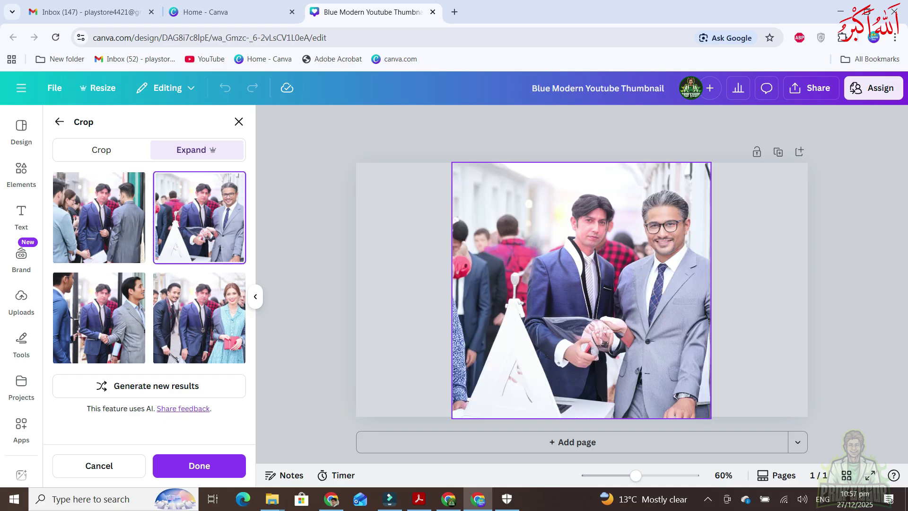
click(98, 317)
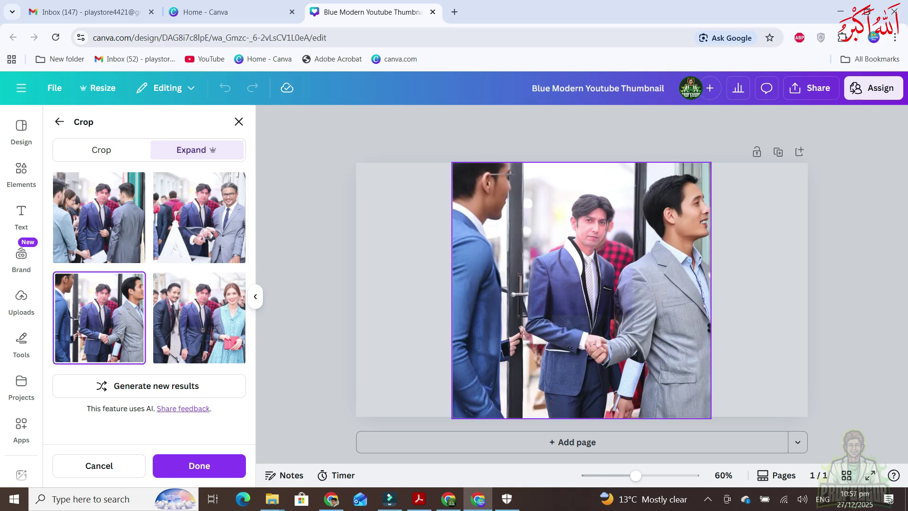
click(199, 317)
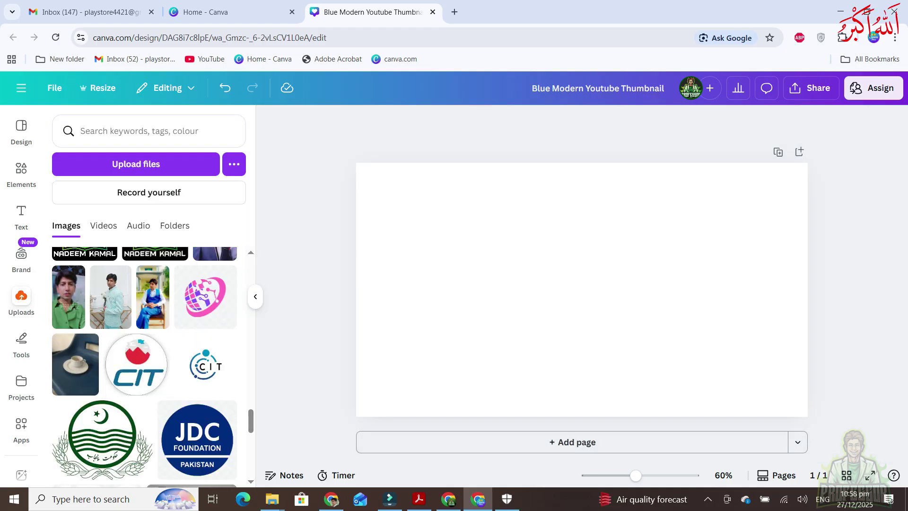
Place the seated photo at top centre and stretch its Magic Expand frame nearly page-wide
click(153, 296)
drag(581, 289, 581, 248)
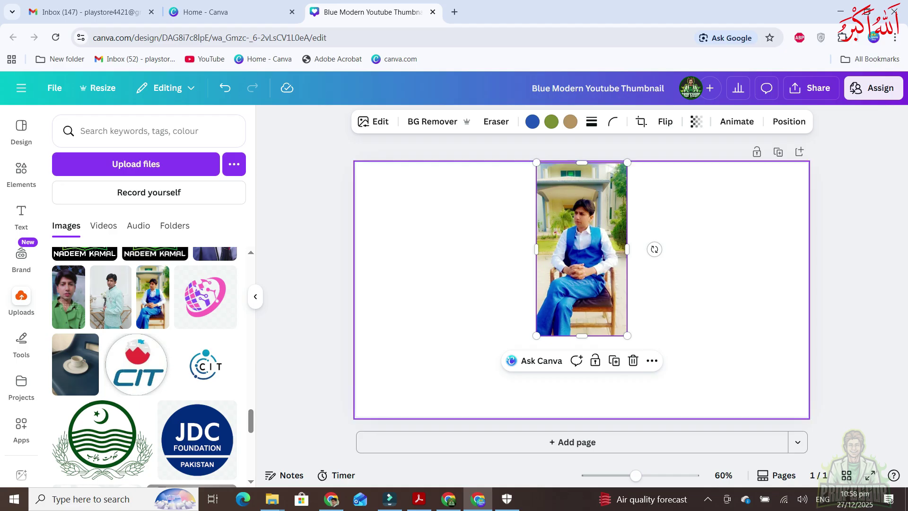
click(374, 121)
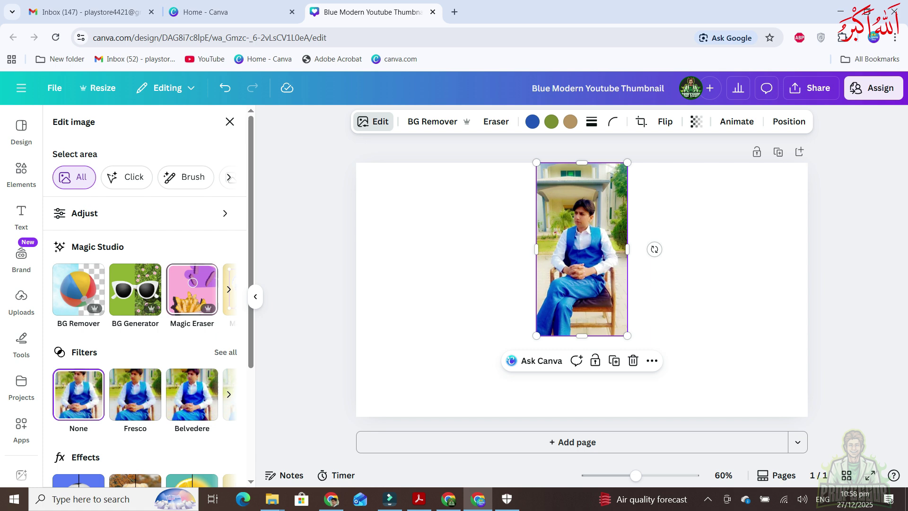
click(229, 288)
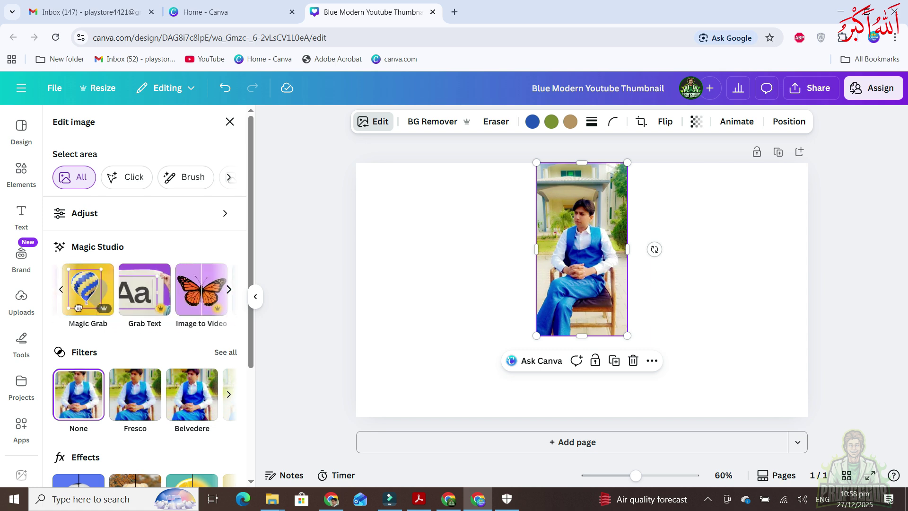
click(228, 289)
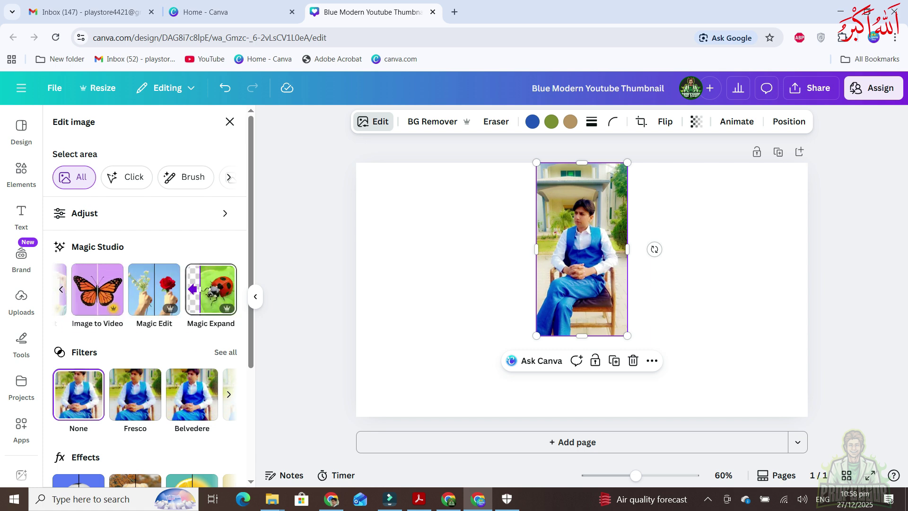
click(210, 289)
drag(538, 334, 359, 415)
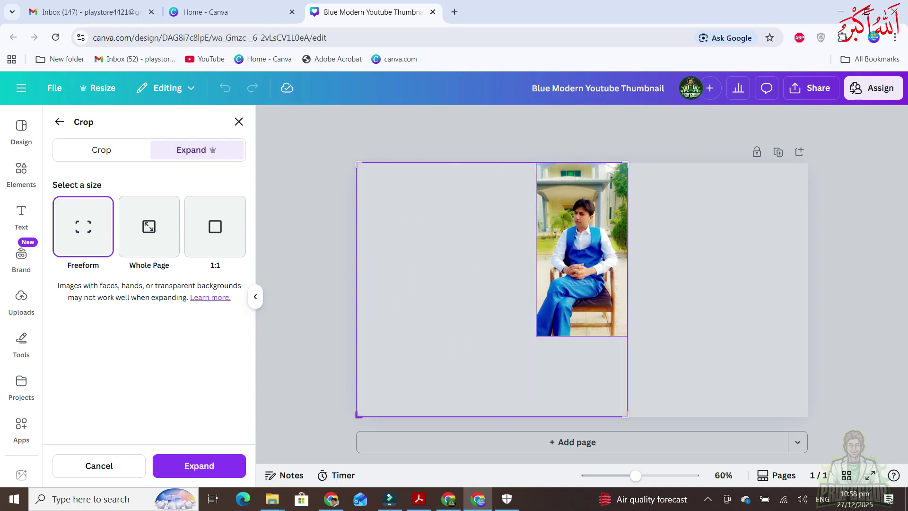
drag(625, 415, 803, 417)
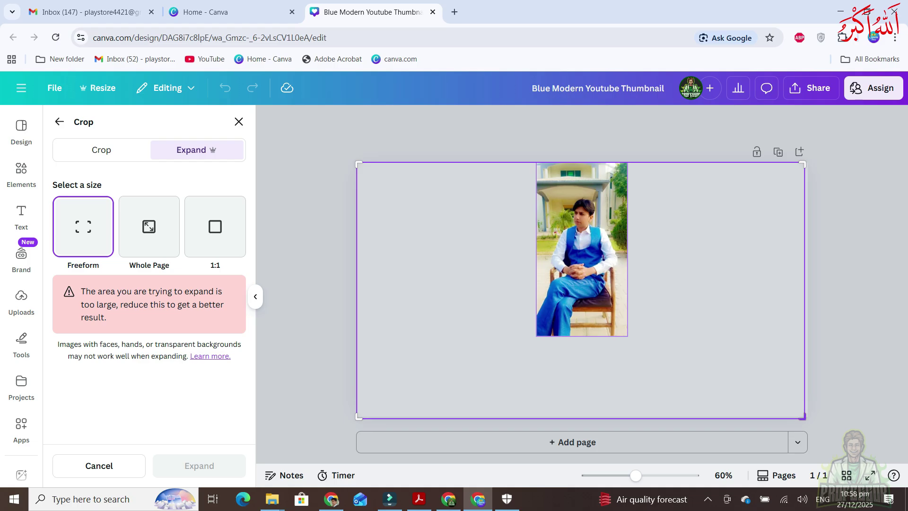
Pull the expand frame's left and right edges inward until the too-large warning clears
drag(803, 418, 806, 417)
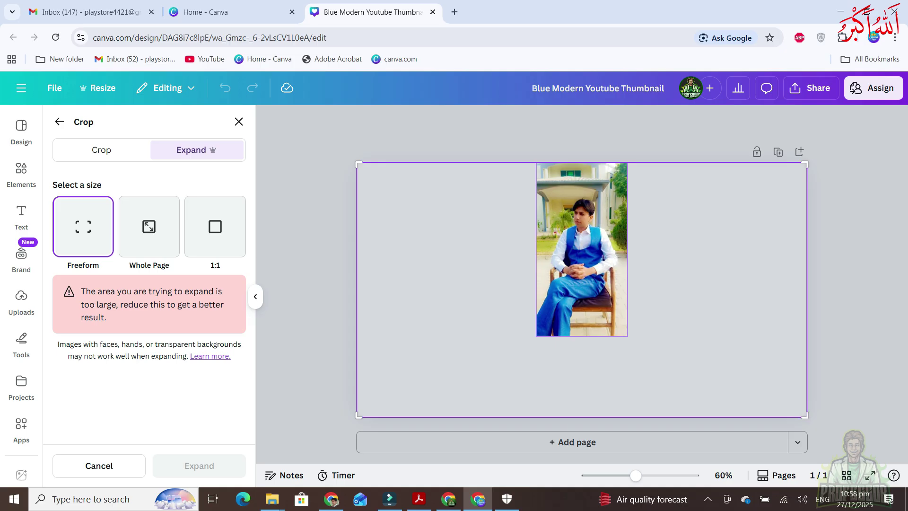
click(188, 471)
drag(358, 415, 403, 414)
drag(805, 415, 763, 415)
right_click(763, 414)
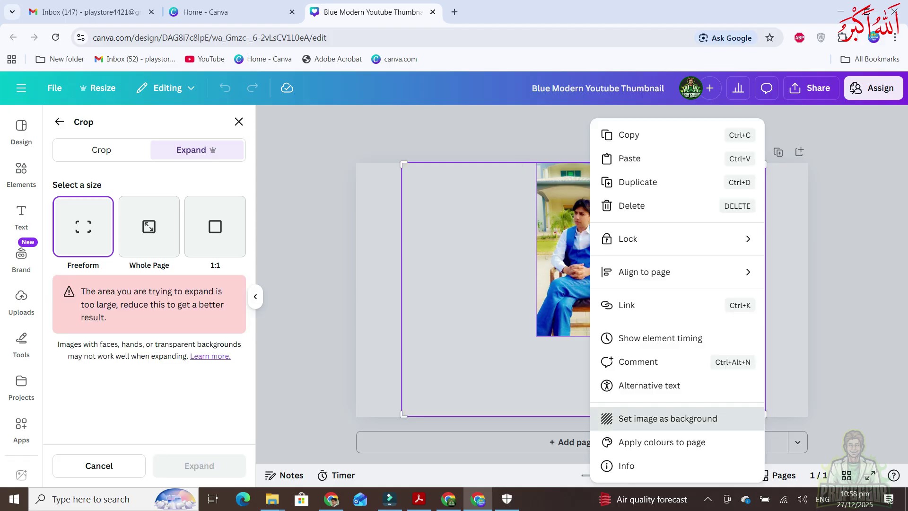
click(403, 414)
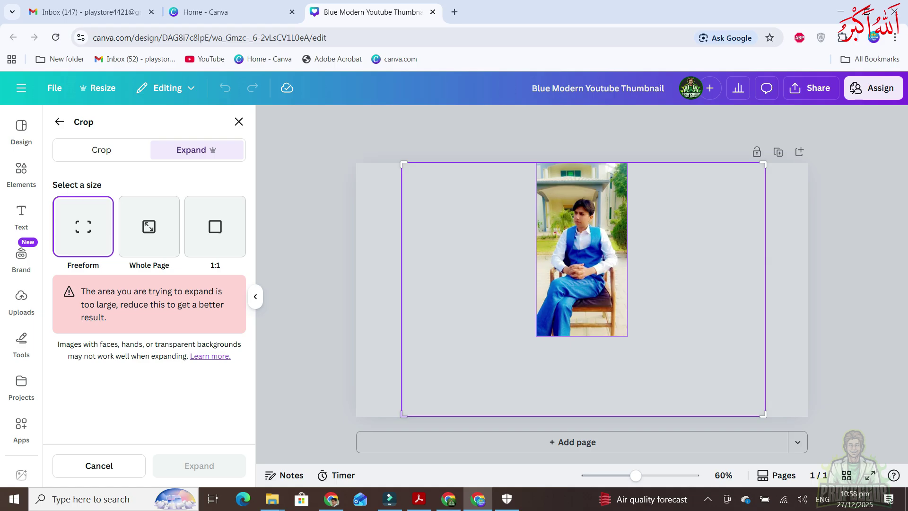
drag(403, 415, 408, 415)
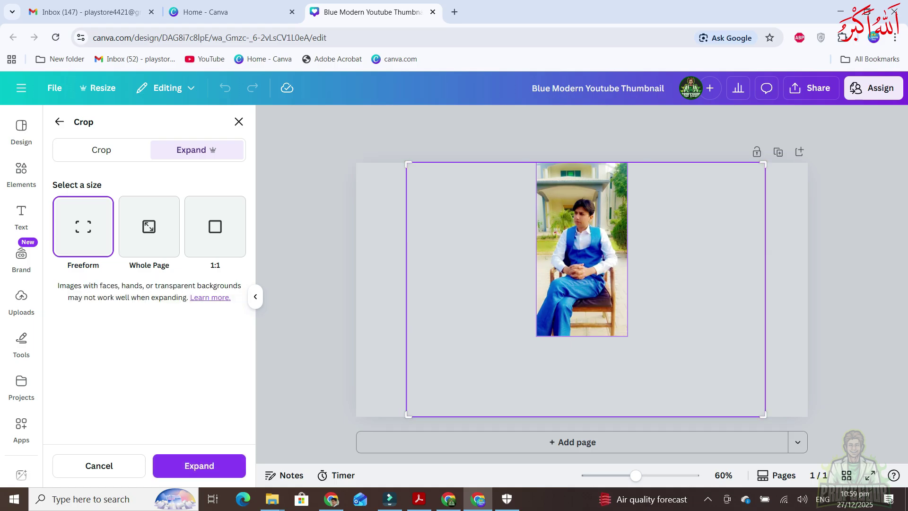
Generate four expanded variants of the seated photo, compare them, and return to the bench version
click(199, 466)
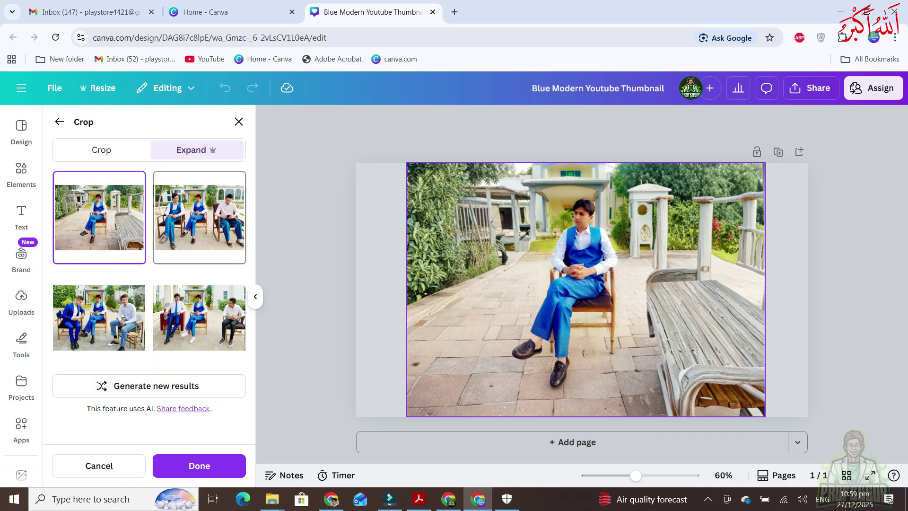
click(199, 217)
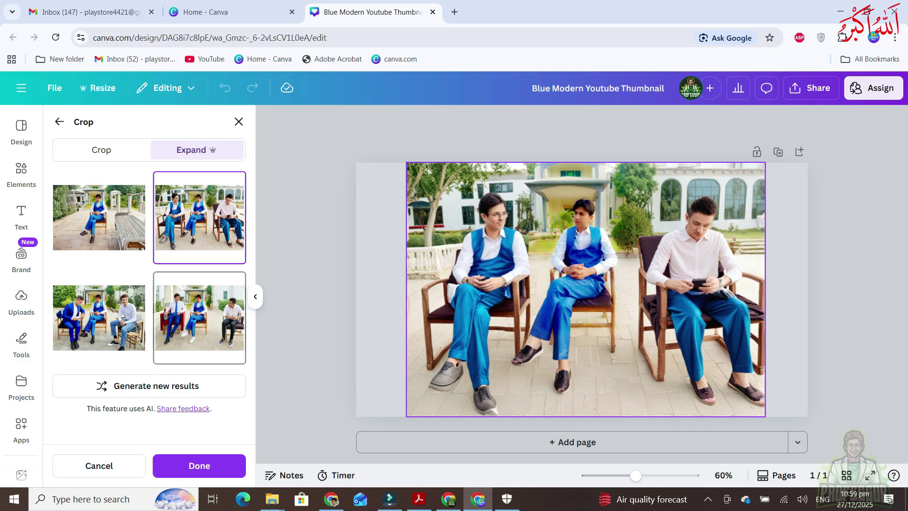
click(99, 317)
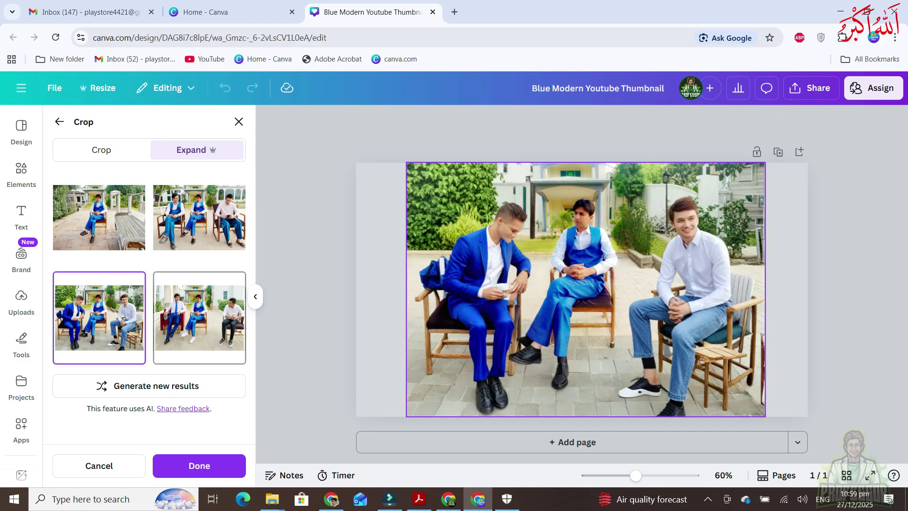
click(199, 318)
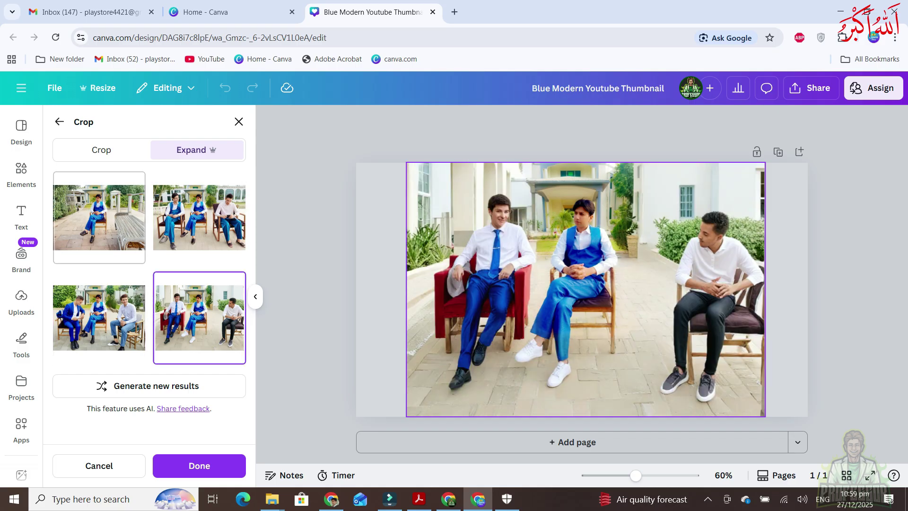
click(98, 217)
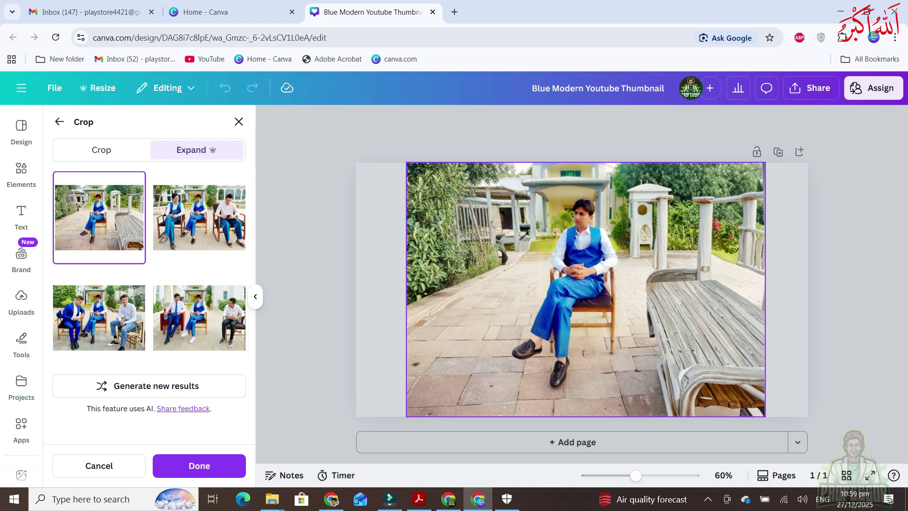